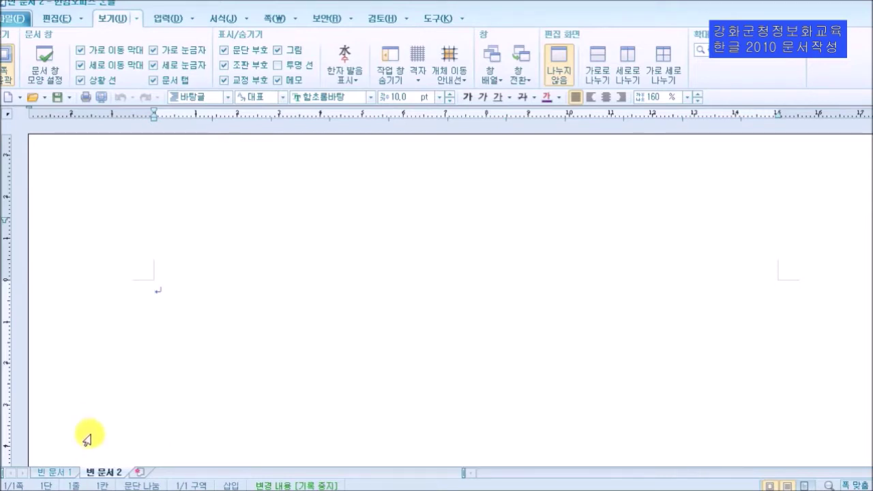
# - Copy the overview lines from "친환경유기농 무역박람회 개요" through the 주관 line in 빈 문서 1
pyautogui.click(68, 484)
pyautogui.press('Escape')
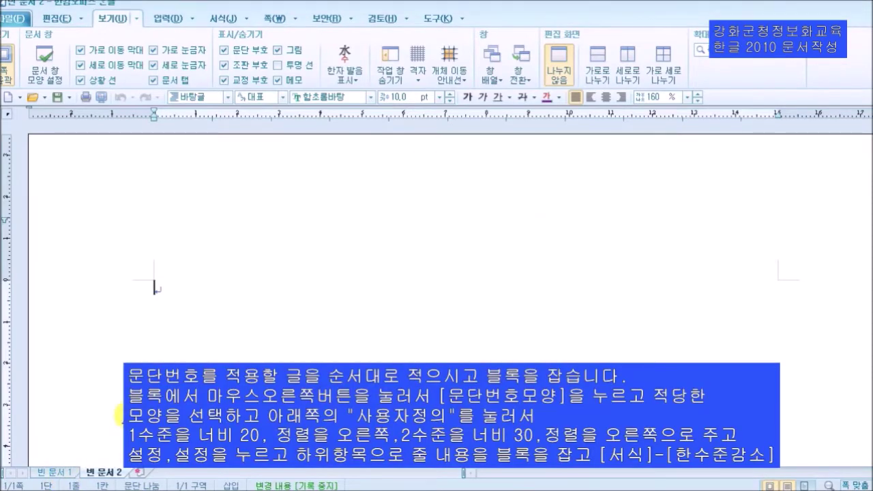
pyautogui.click(50, 480)
pyautogui.scroll(-5, 437, 273)
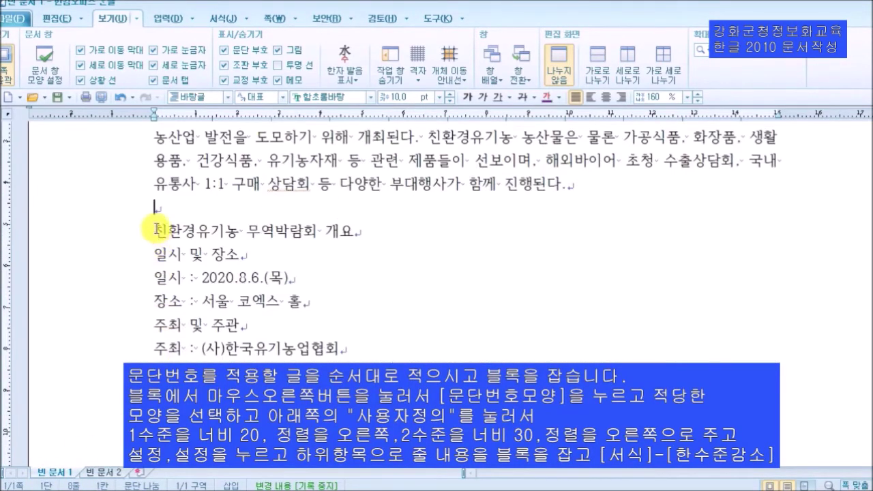
pyautogui.moveTo(153, 232); pyautogui.dragTo(334, 351)
pyautogui.rightClick(188, 294)
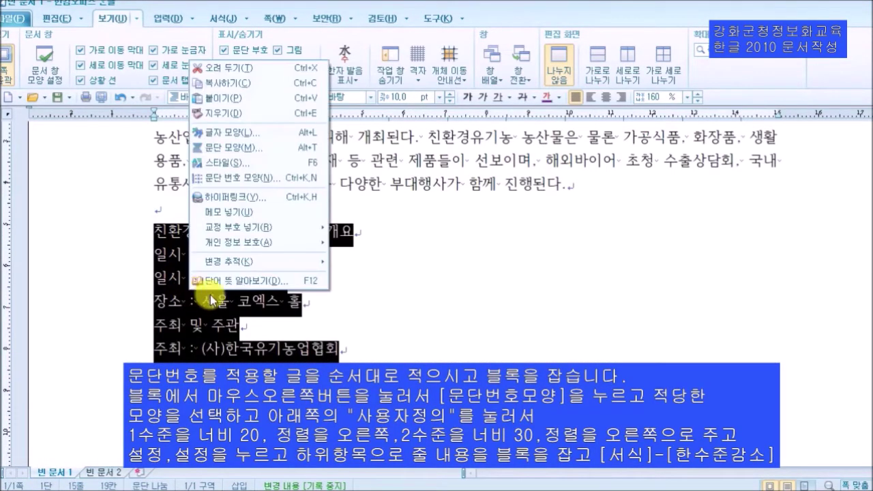
pyautogui.click(221, 85)
# - Paste the copied overview lines into the blank document 빈 문서 2
pyautogui.click(100, 471)
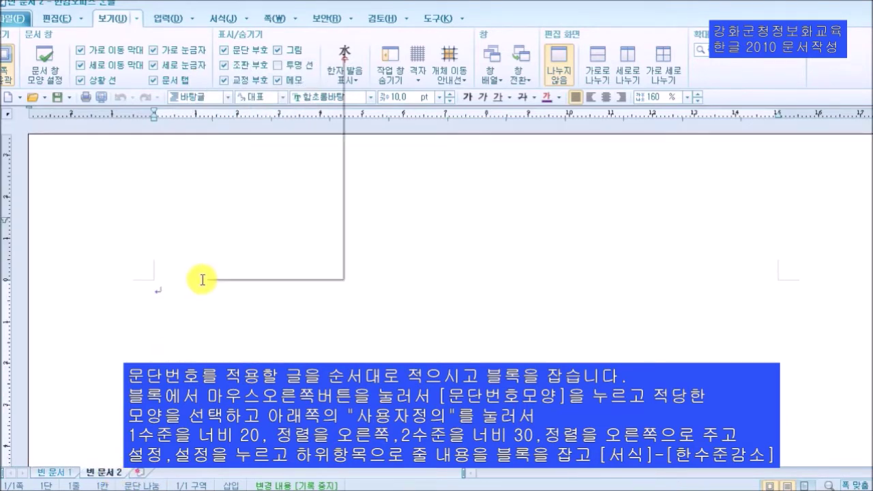
pyautogui.rightClick(195, 279)
pyautogui.click(263, 54)
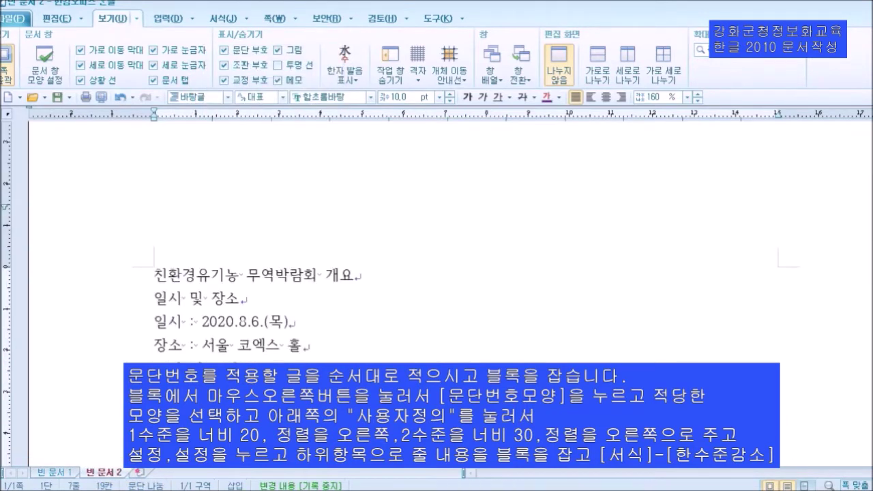
# - Copy all seven overview lines and paste a duplicate below them, separated by a blank line
pyautogui.scroll(-3, 234, 260)
pyautogui.scroll(2, 217, 272)
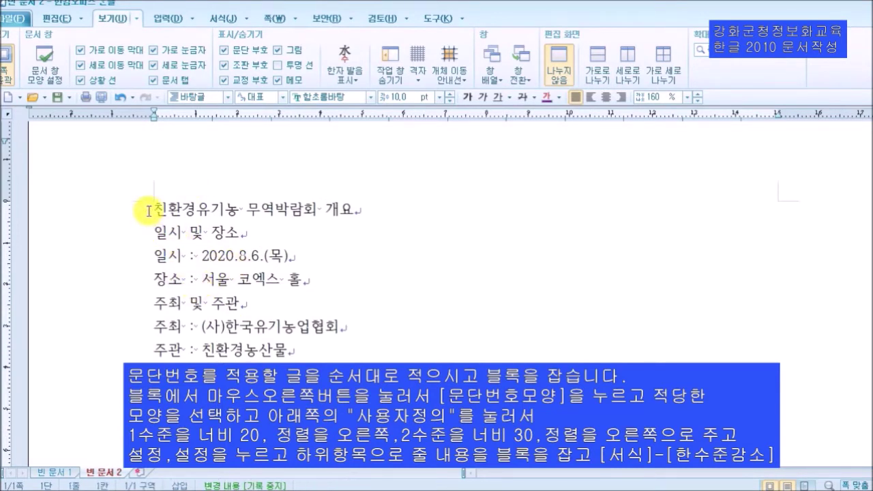
pyautogui.moveTo(150, 206); pyautogui.dragTo(333, 353)
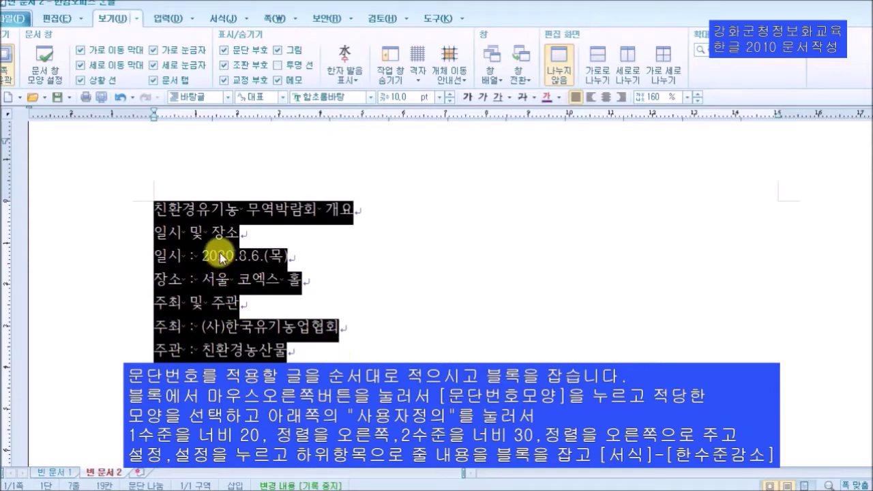
pyautogui.rightClick(220, 253)
pyautogui.click(251, 276)
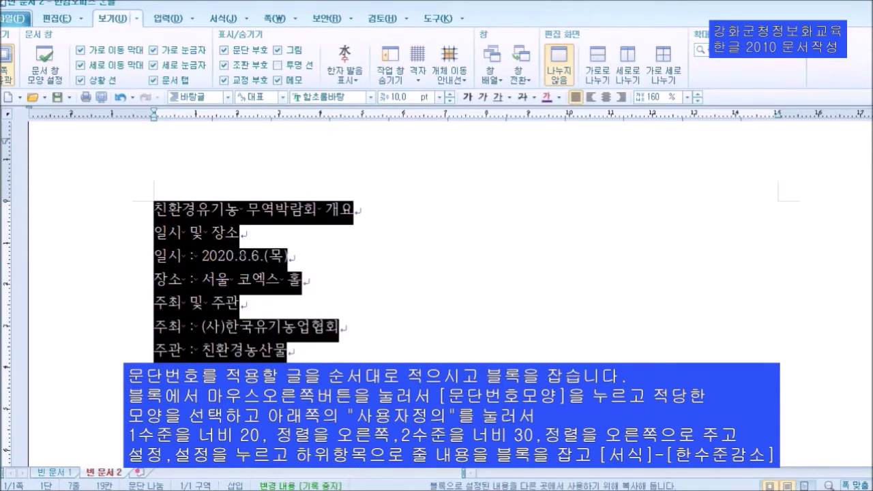
pyautogui.click(306, 356)
pyautogui.press('Return')
pyautogui.press('Return')
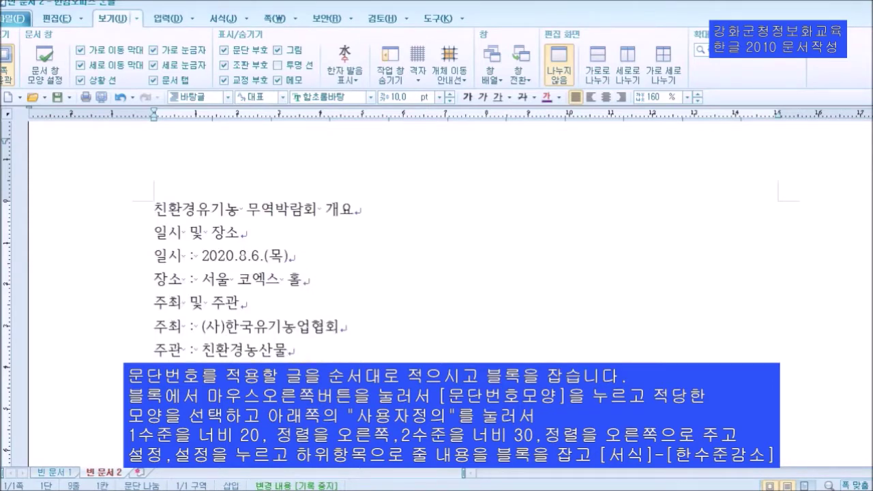
pyautogui.rightClick(202, 397)
pyautogui.click(252, 179)
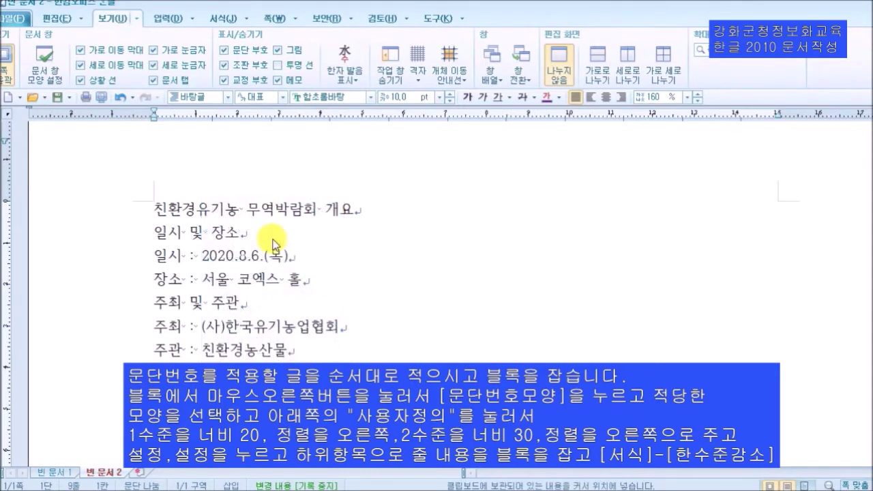
# - Paste two more copies of the seven-line overview below, with a blank line between the blocks
pyautogui.scroll(-4, 266, 204)
pyautogui.rightClick(266, 193)
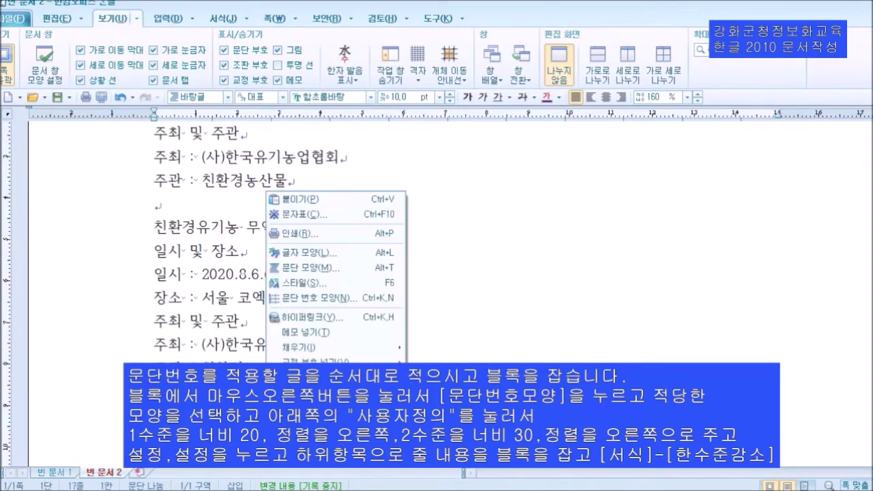
pyautogui.click(293, 199)
pyautogui.scroll(-2, 311, 307)
pyautogui.press('Return')
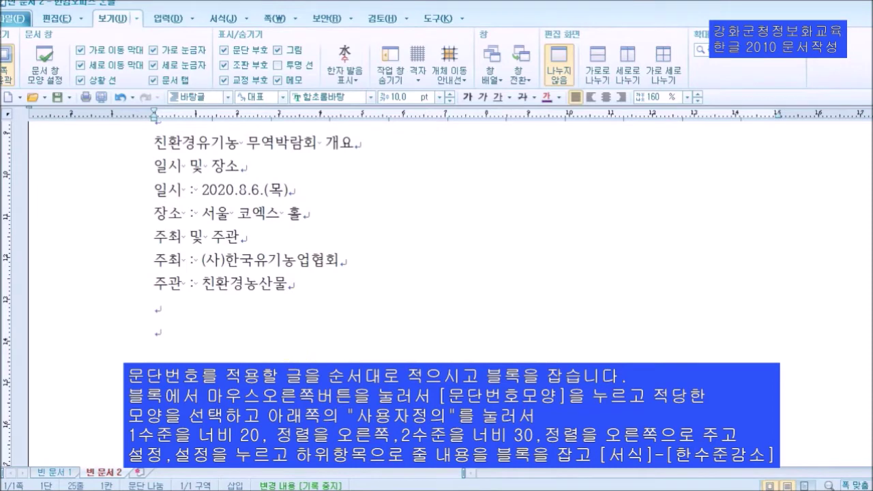
pyautogui.rightClick(265, 389)
pyautogui.click(320, 166)
pyautogui.scroll(3, 282, 238)
pyautogui.scroll(3, 273, 249)
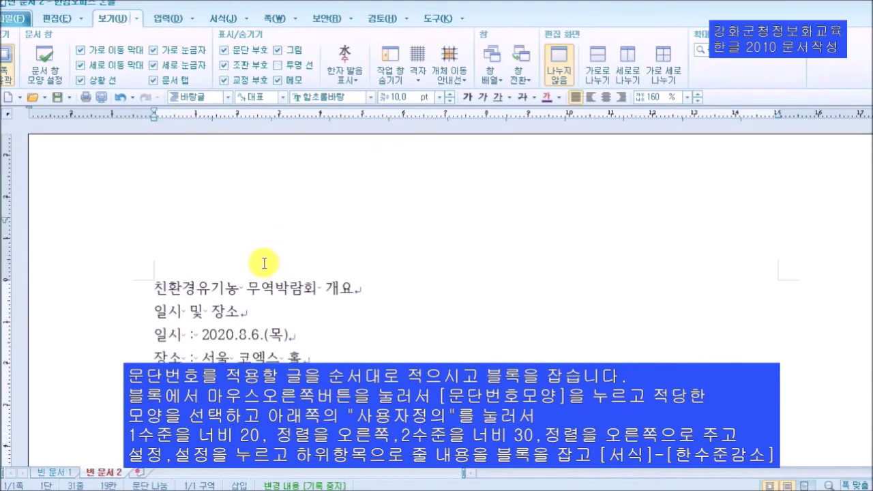
pyautogui.scroll(-4, 292, 354)
pyautogui.click(154, 185)
pyautogui.moveTo(154, 186); pyautogui.dragTo(341, 321)
pyautogui.click(261, 257)
pyautogui.click(154, 179)
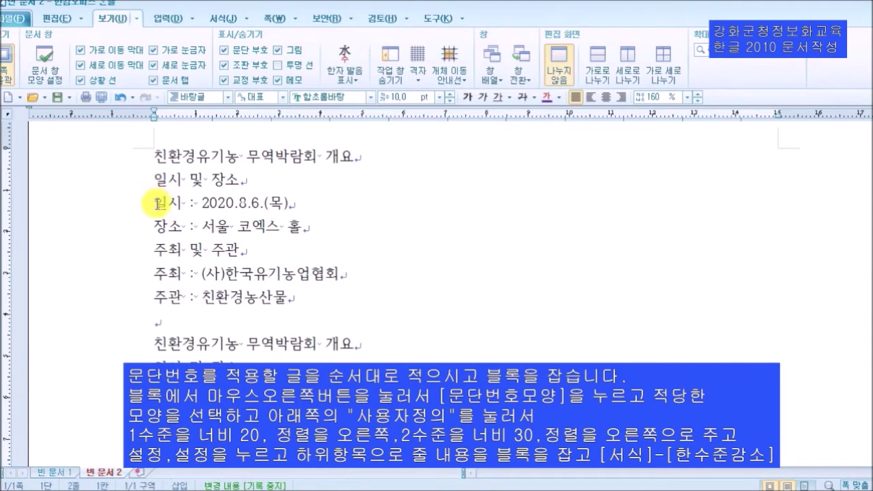
pyautogui.click(159, 293)
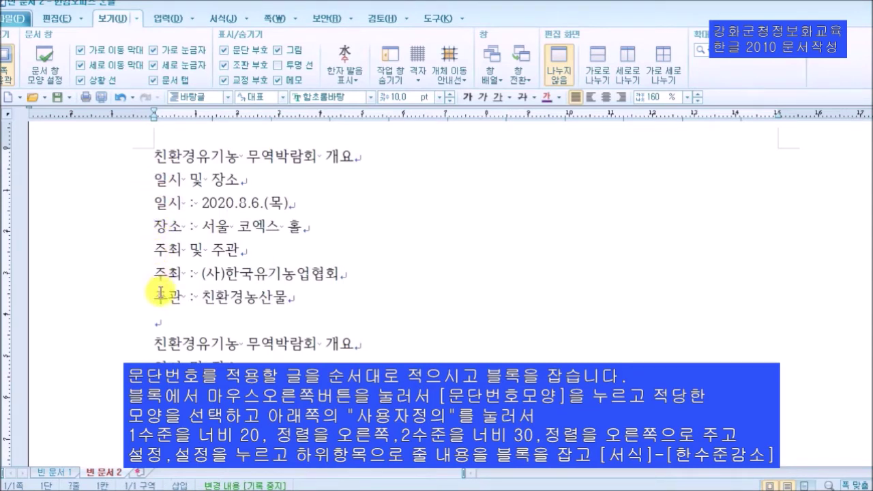
pyautogui.moveTo(155, 179); pyautogui.dragTo(225, 207)
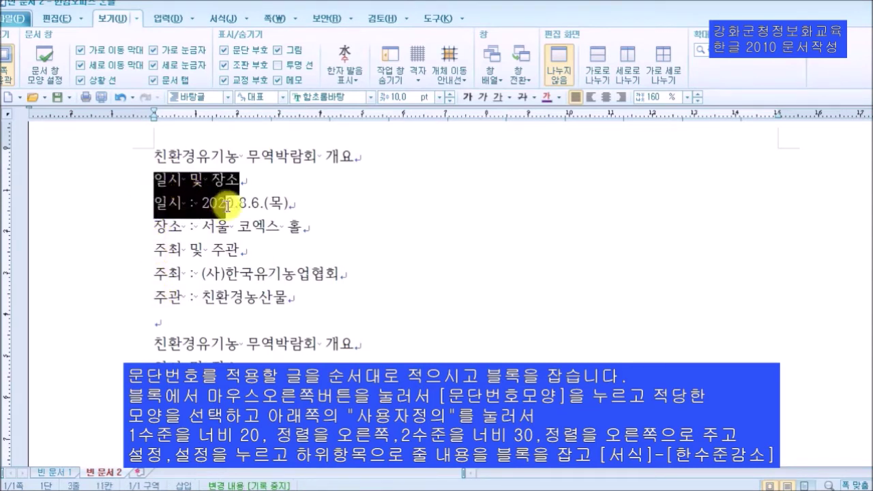
pyautogui.click(211, 204)
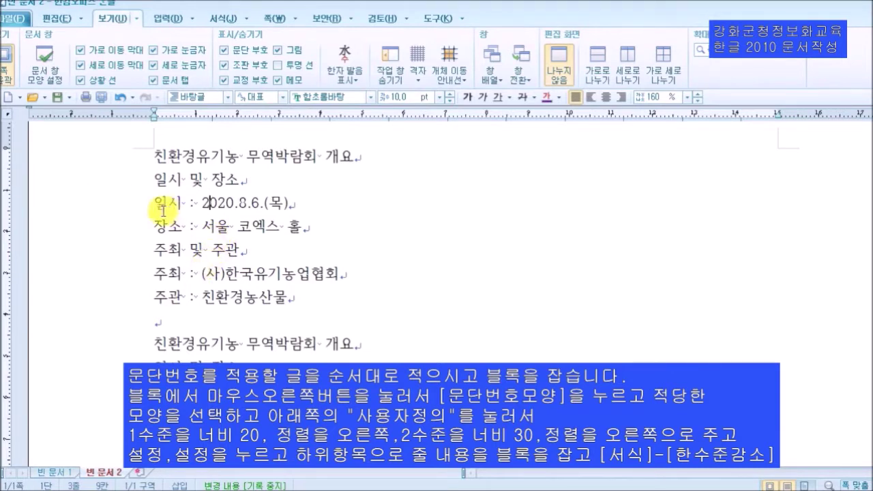
pyautogui.moveTo(159, 183); pyautogui.dragTo(296, 290)
pyautogui.click(297, 290)
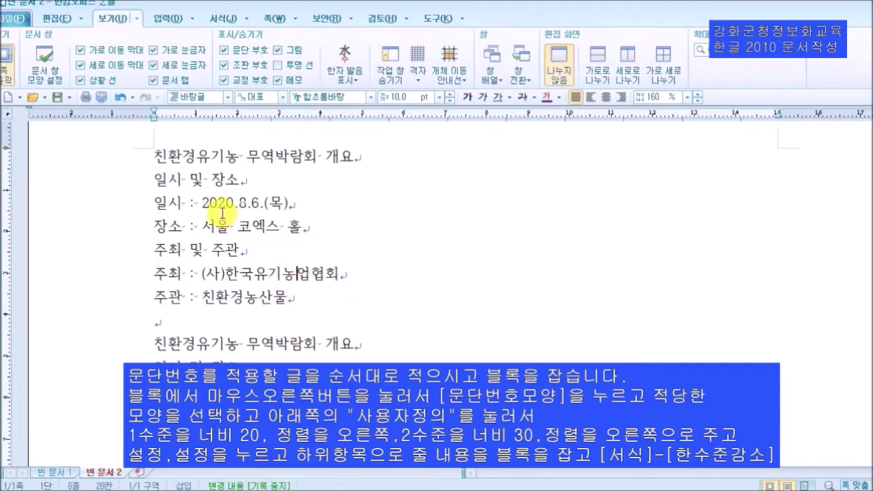
# - Open the paragraph number shape settings for the first block's lines from "일시 및 장소" through the 주관 line
pyautogui.moveTo(156, 179); pyautogui.dragTo(333, 290)
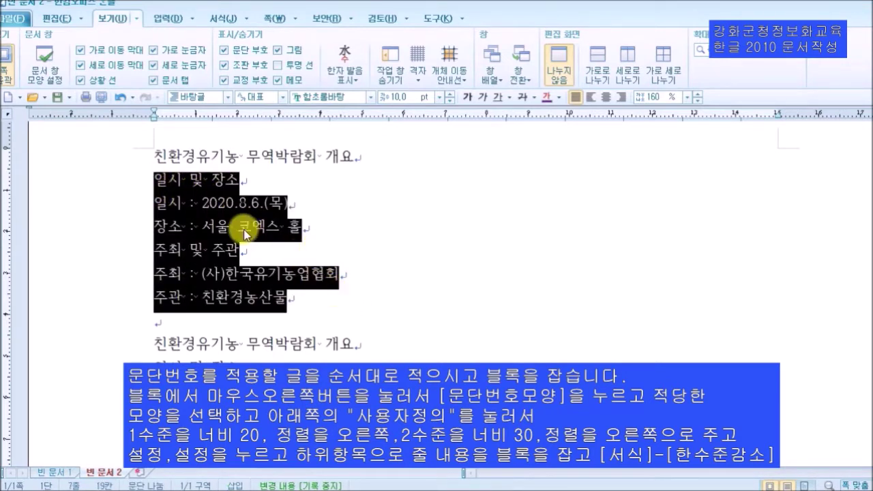
pyautogui.rightClick(194, 192)
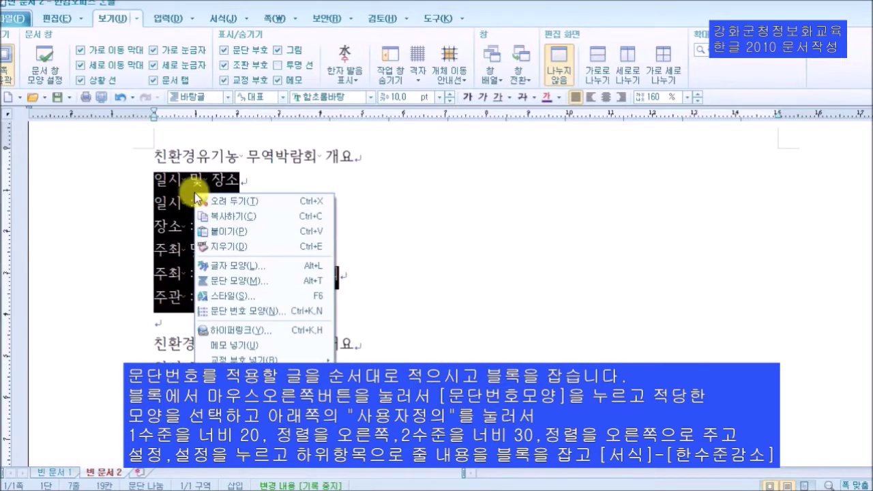
pyautogui.click(260, 312)
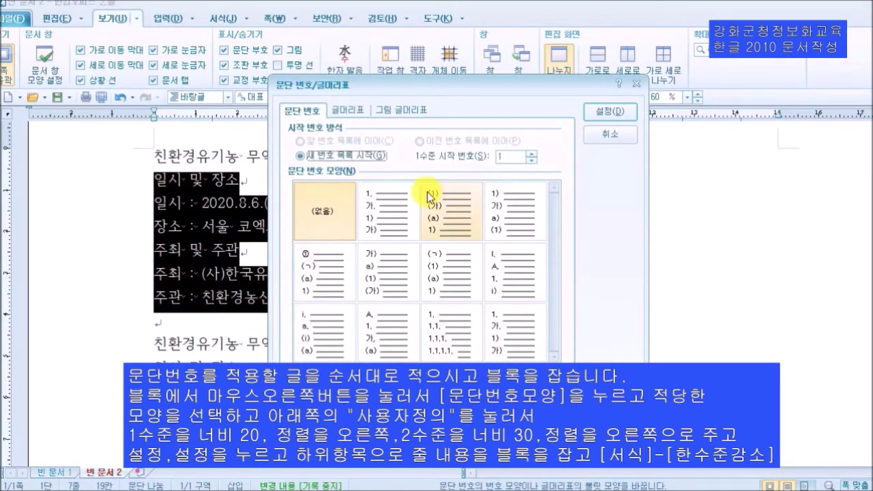
# - Try out several multilevel paragraph number formats, such as 1./가./1)/가) and 1./1.1./1.1.1
pyautogui.click(387, 204)
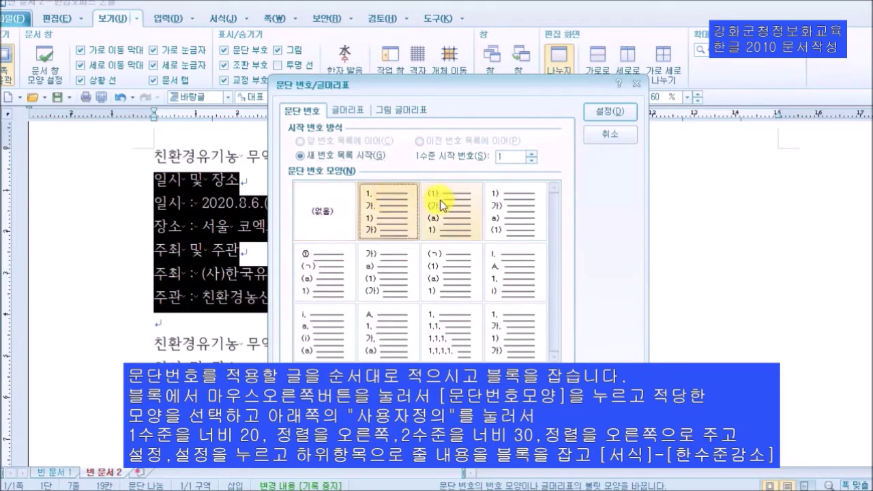
pyautogui.click(442, 200)
pyautogui.click(513, 208)
pyautogui.click(358, 272)
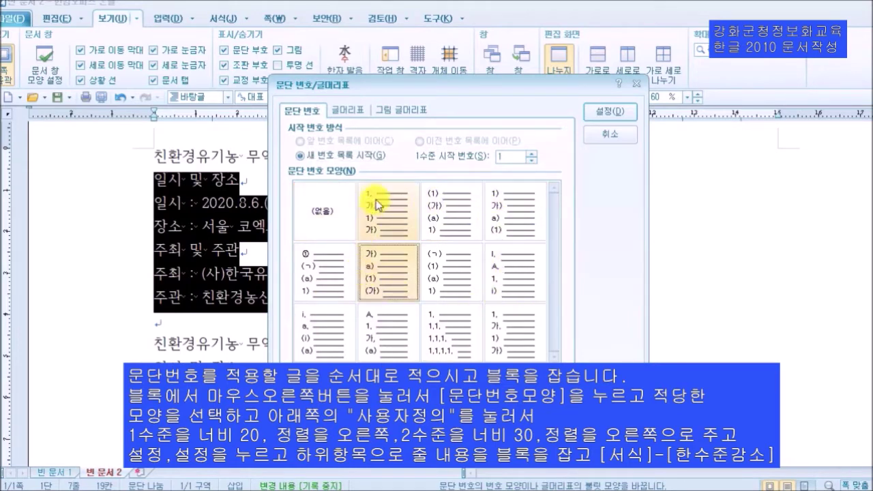
pyautogui.click(386, 202)
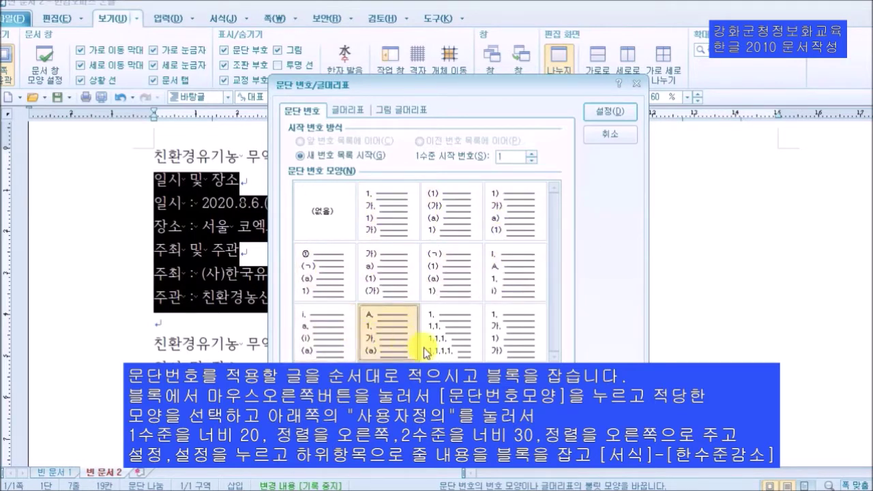
pyautogui.click(450, 338)
# - Try out several symbol bullet shapes, including the small dot, square, triangle and small diamond
pyautogui.click(353, 112)
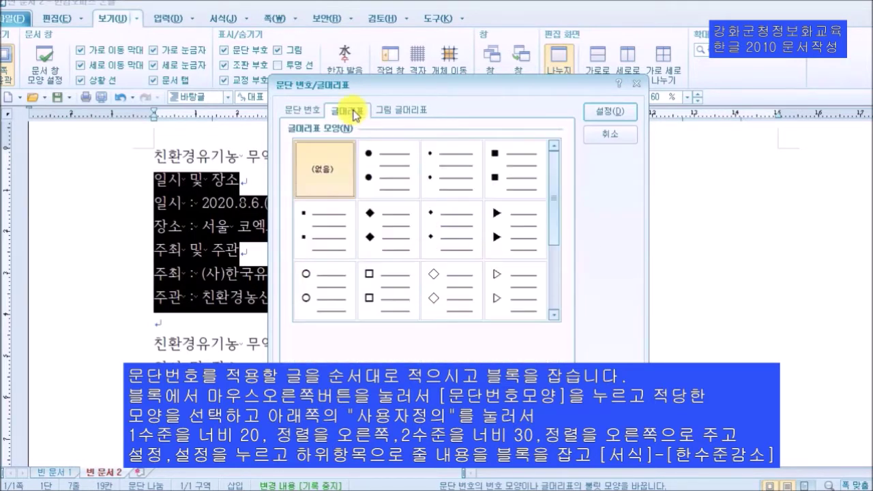
pyautogui.click(392, 174)
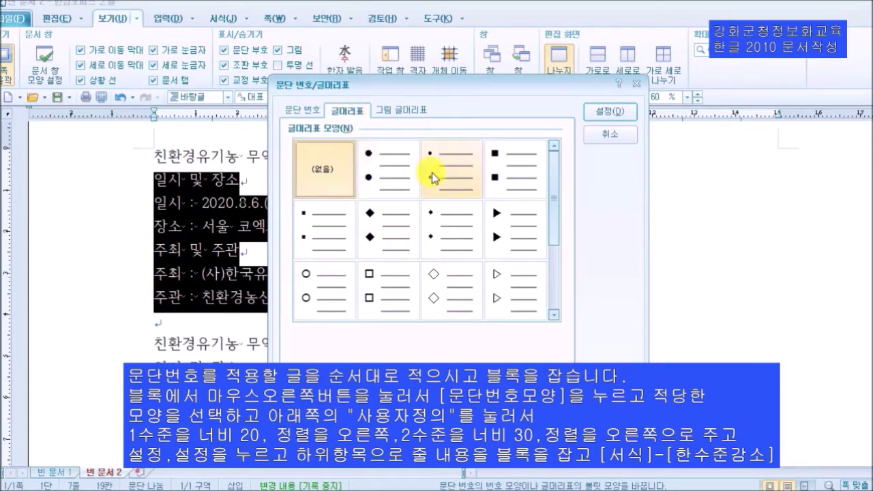
pyautogui.click(462, 180)
pyautogui.click(505, 182)
pyautogui.click(503, 230)
pyautogui.click(469, 232)
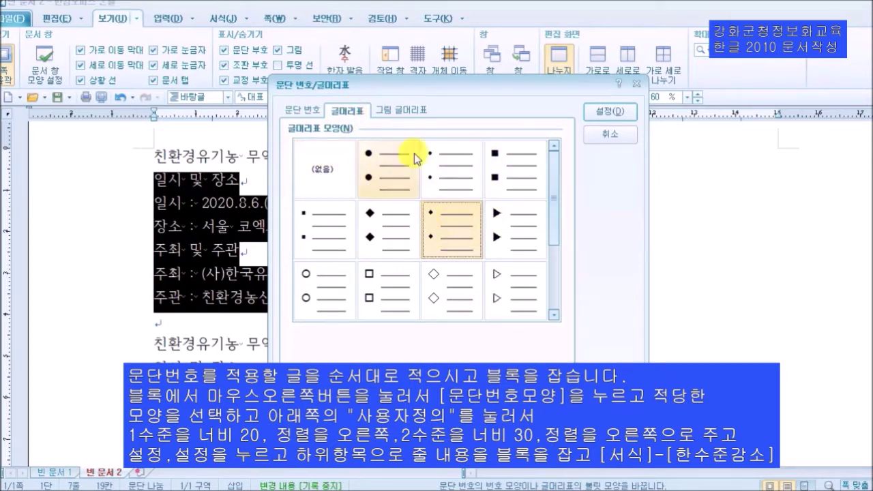
# - Apply the music note picture bullet to the selected lines from "일시 및 장소" through the 주관 line
pyautogui.click(401, 113)
pyautogui.click(440, 229)
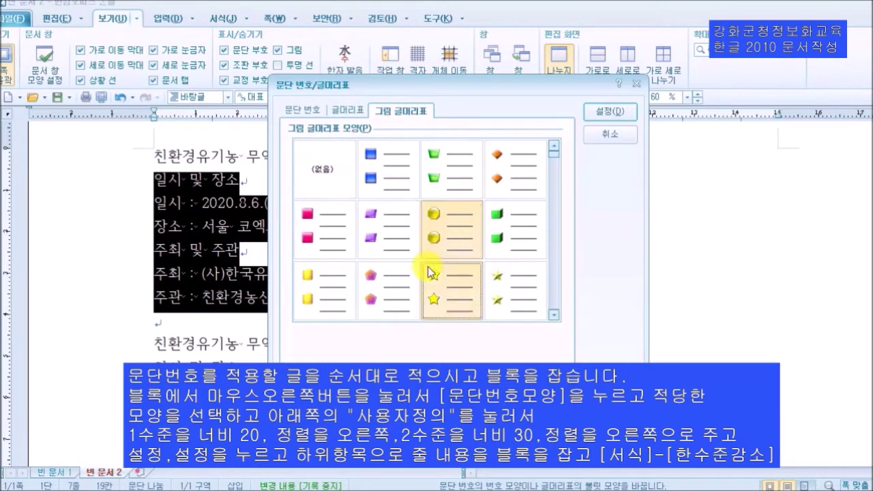
pyautogui.click(389, 291)
pyautogui.scroll(-3, 345, 279)
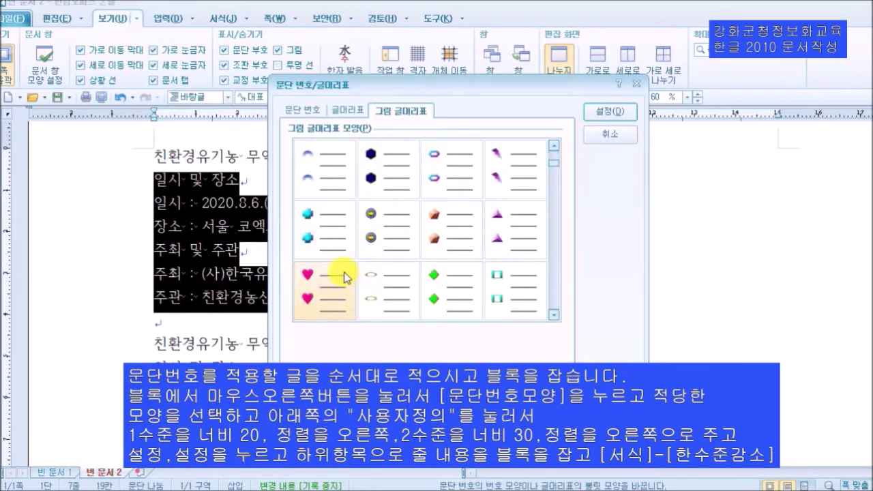
pyautogui.scroll(-4, 382, 262)
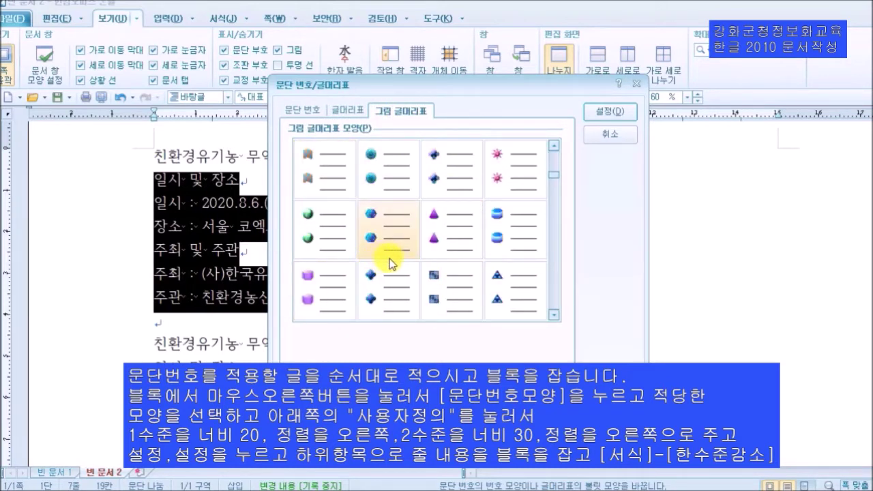
pyautogui.scroll(-3, 508, 242)
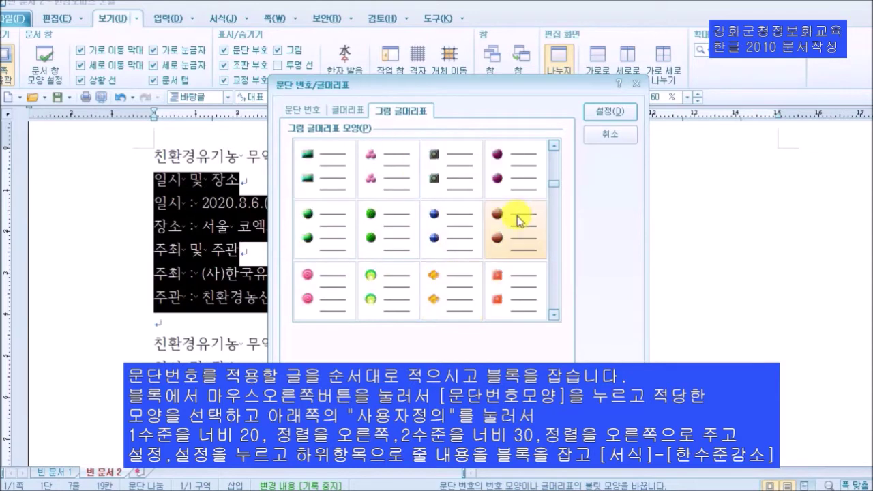
pyautogui.scroll(-3, 491, 236)
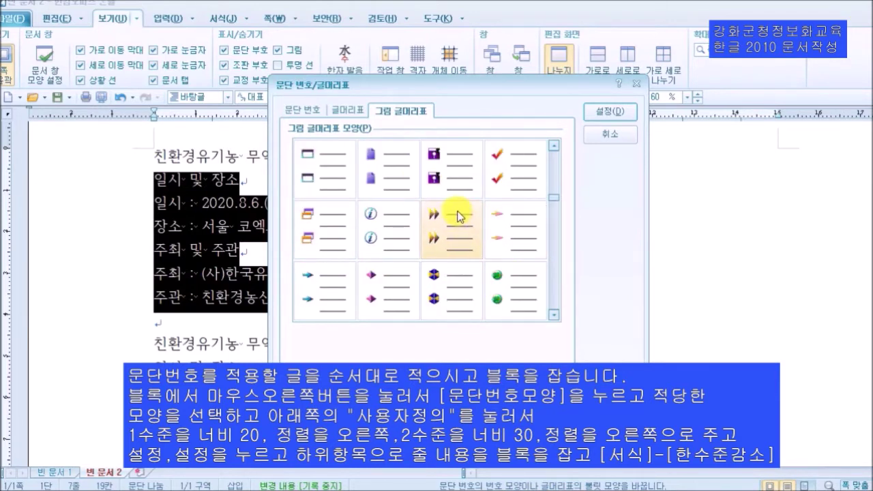
pyautogui.scroll(-3, 457, 217)
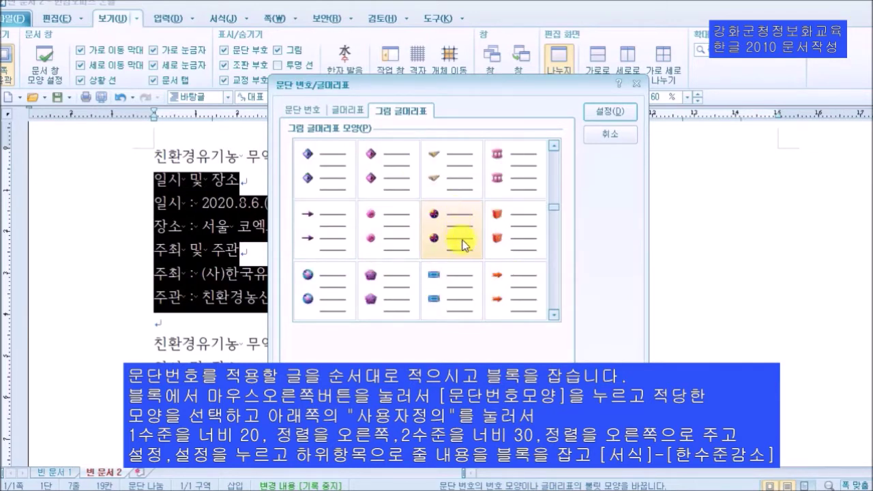
pyautogui.moveTo(555, 212); pyautogui.dragTo(550, 273)
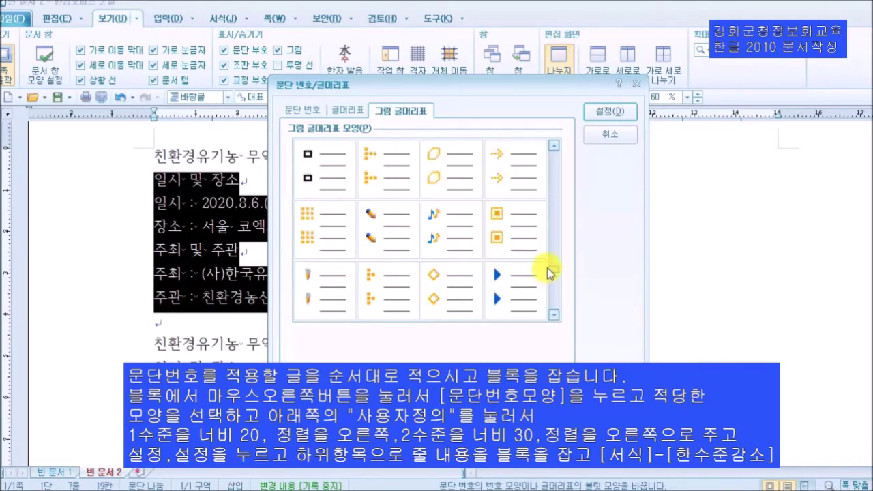
pyautogui.click(441, 233)
pyautogui.click(608, 113)
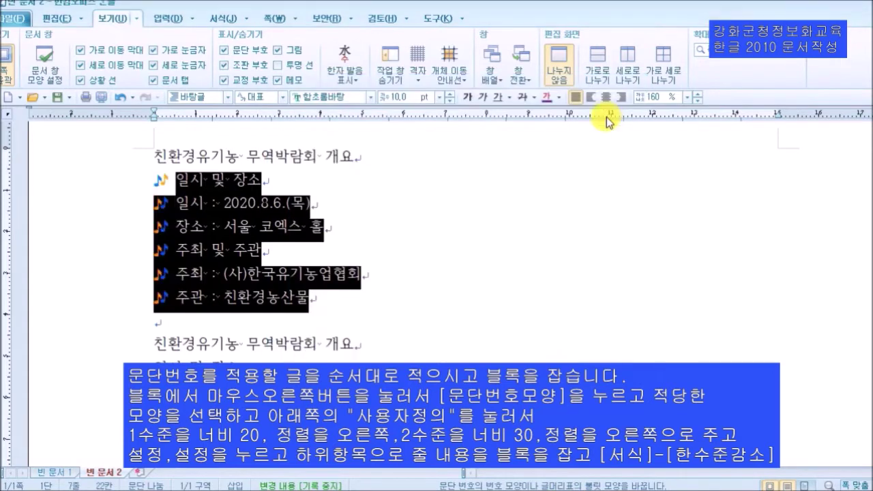
# - Apply the red pepper picture bullet to the first block's lines from "일시 및 장소" through the 주관 line
pyautogui.click(443, 239)
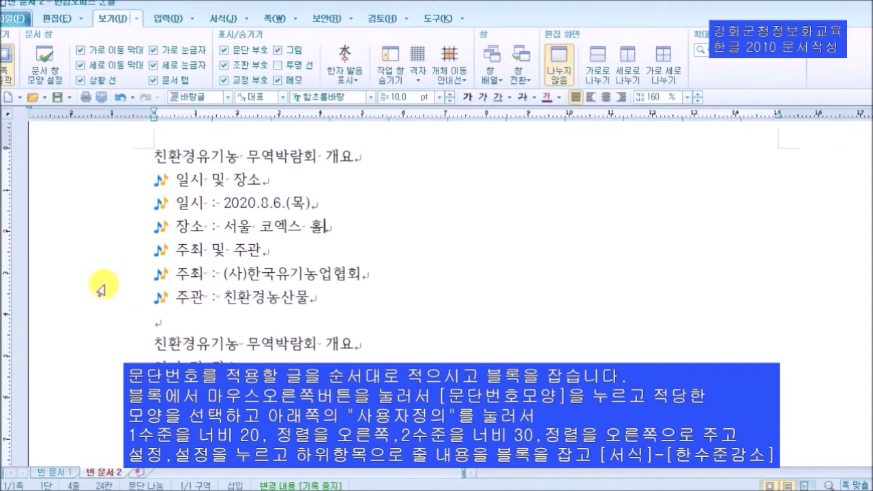
pyautogui.moveTo(175, 181); pyautogui.dragTo(335, 302)
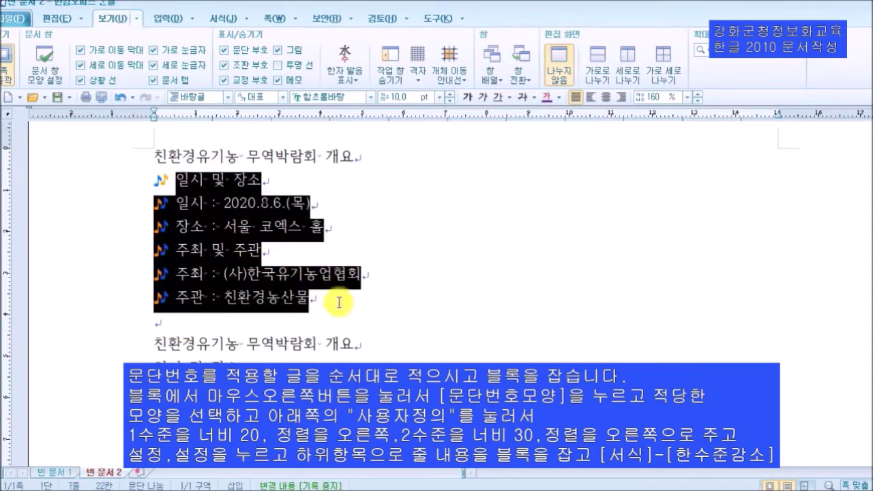
pyautogui.click(170, 19)
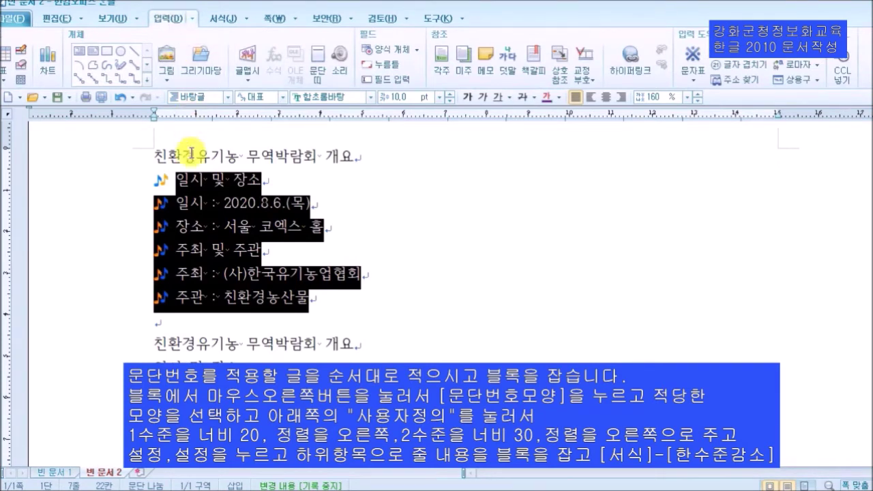
pyautogui.click(222, 21)
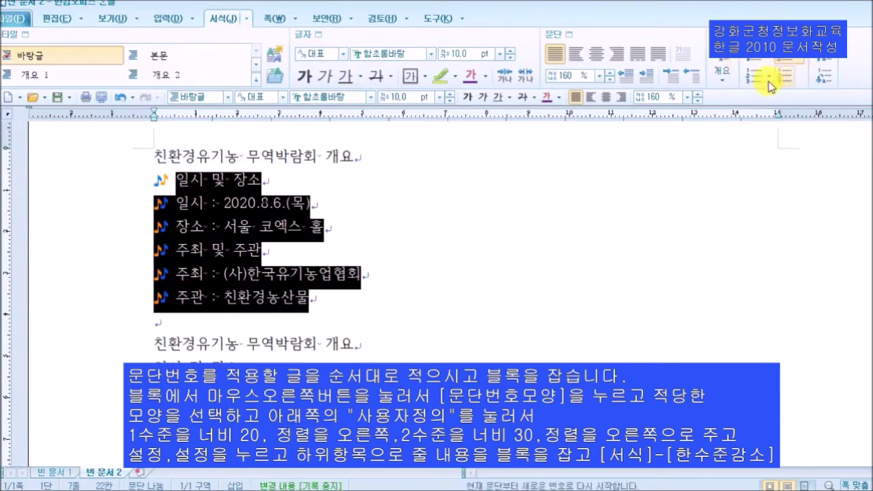
pyautogui.rightClick(217, 210)
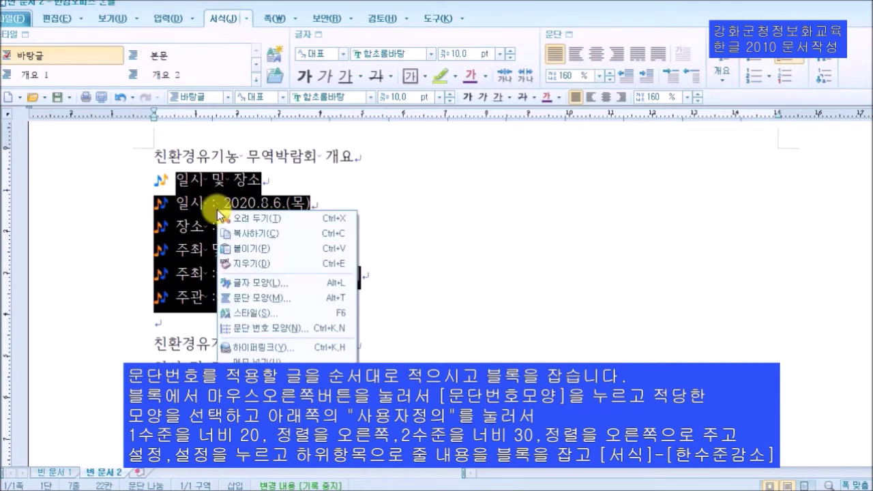
pyautogui.click(261, 336)
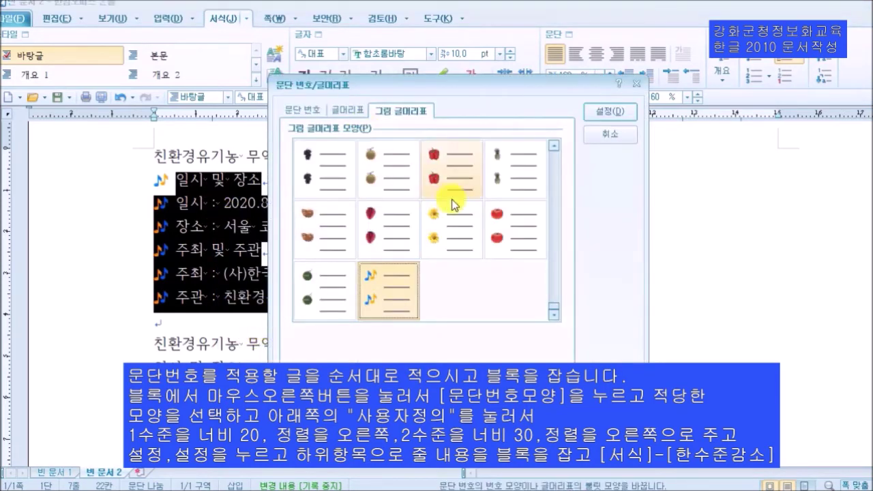
pyautogui.click(450, 170)
pyautogui.click(609, 111)
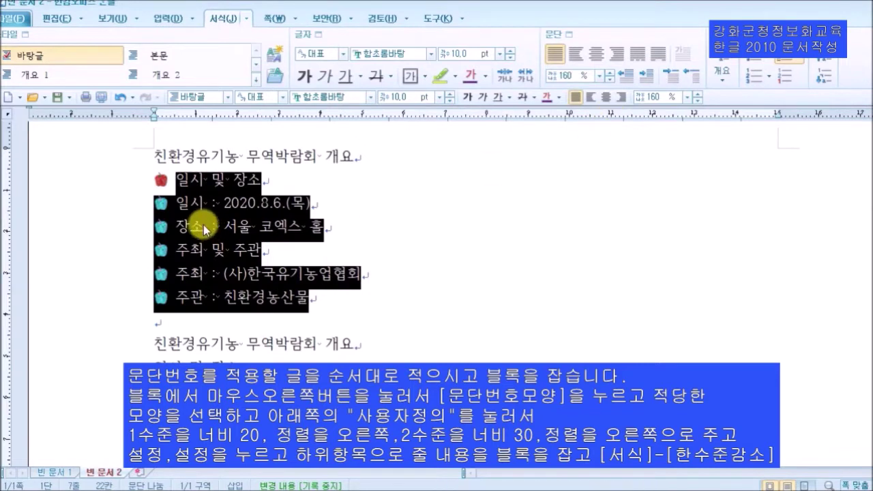
# - Compare the checked box and check mark symbol bullets, and apply the check mark to the first block's six lines under the title
pyautogui.click(239, 235)
pyautogui.moveTo(175, 180); pyautogui.dragTo(373, 316)
pyautogui.rightClick(264, 217)
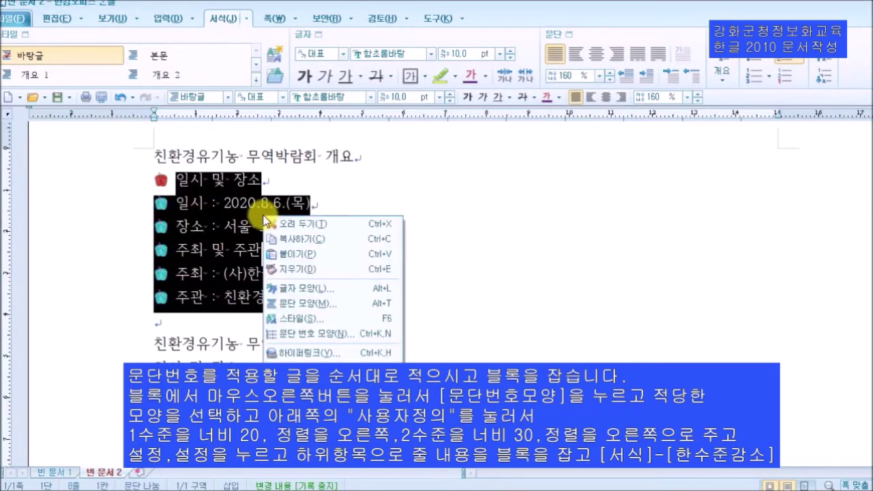
pyautogui.click(300, 334)
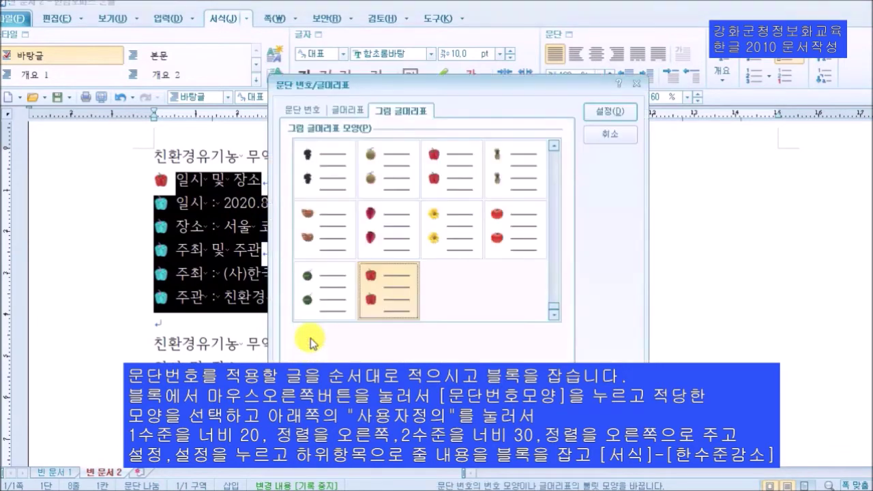
pyautogui.click(347, 110)
pyautogui.click(487, 208)
pyautogui.moveTo(554, 196); pyautogui.dragTo(556, 276)
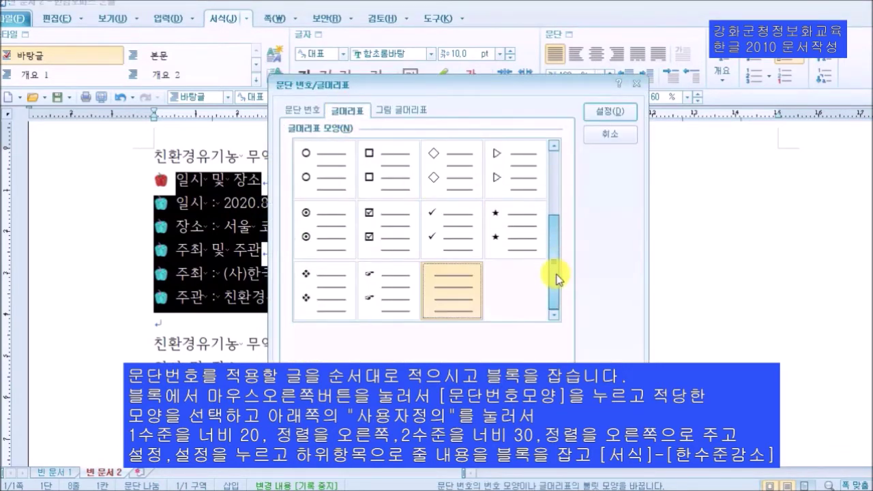
pyautogui.click(446, 229)
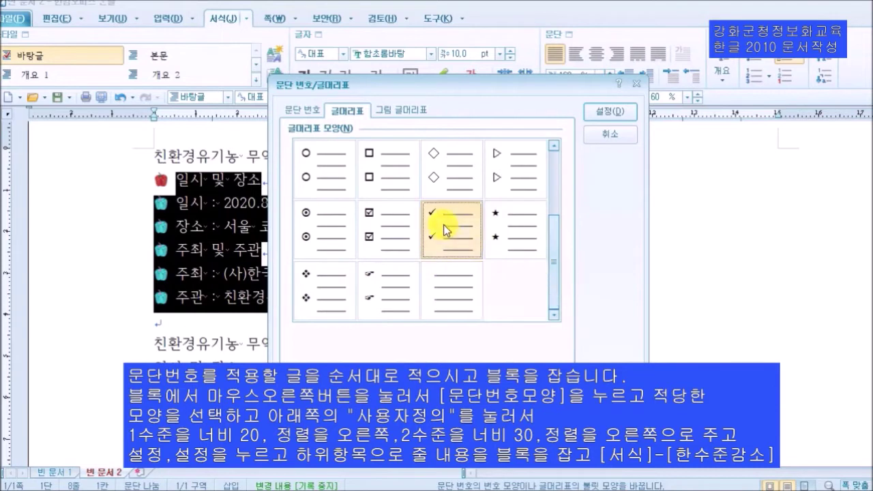
pyautogui.click(371, 225)
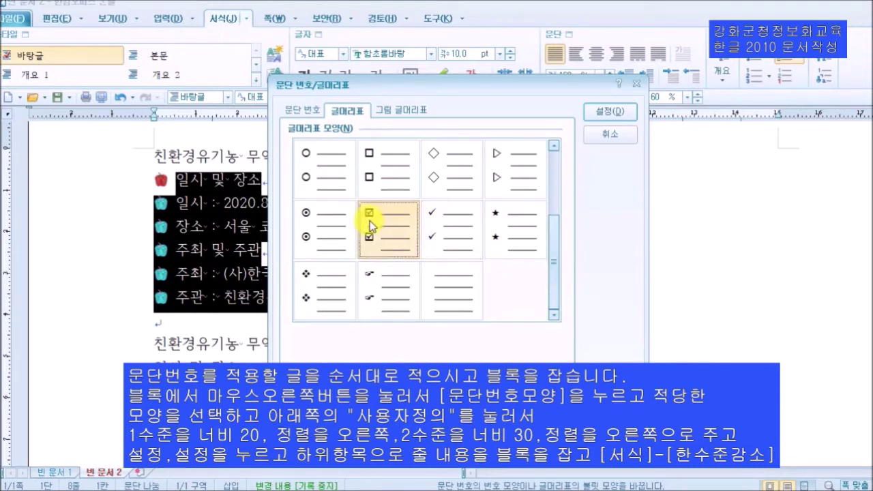
pyautogui.click(455, 239)
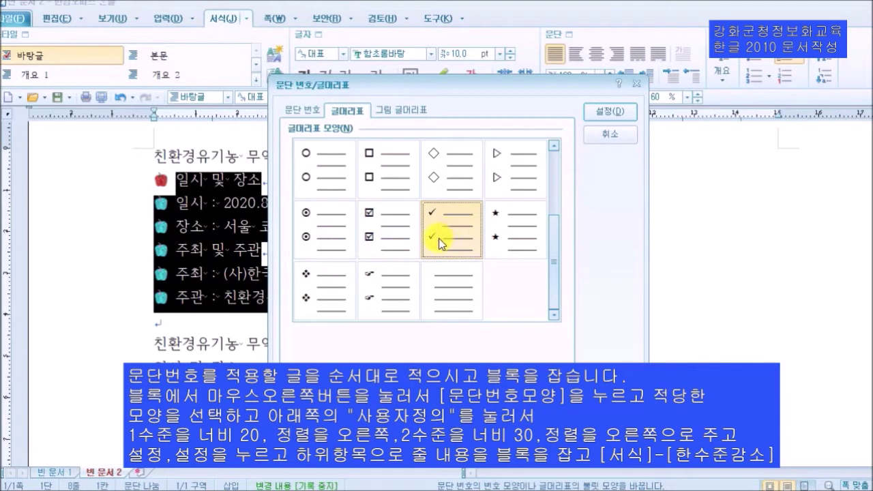
pyautogui.click(394, 234)
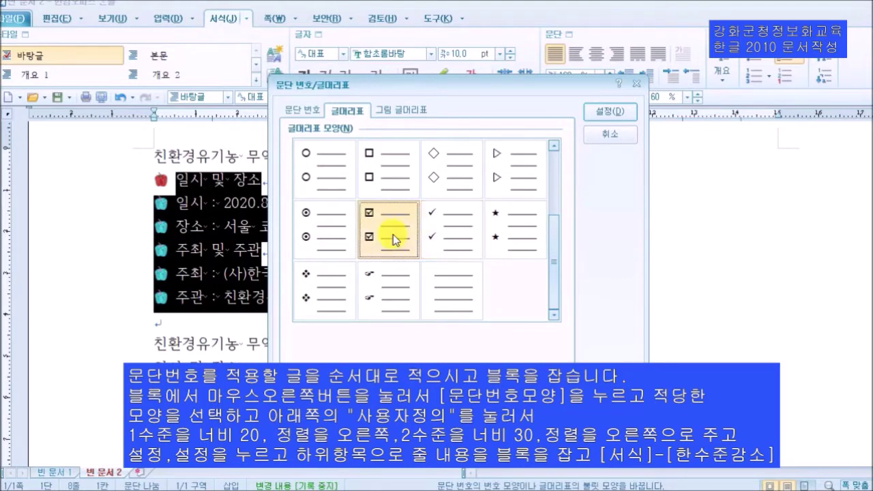
pyautogui.click(428, 227)
pyautogui.click(617, 114)
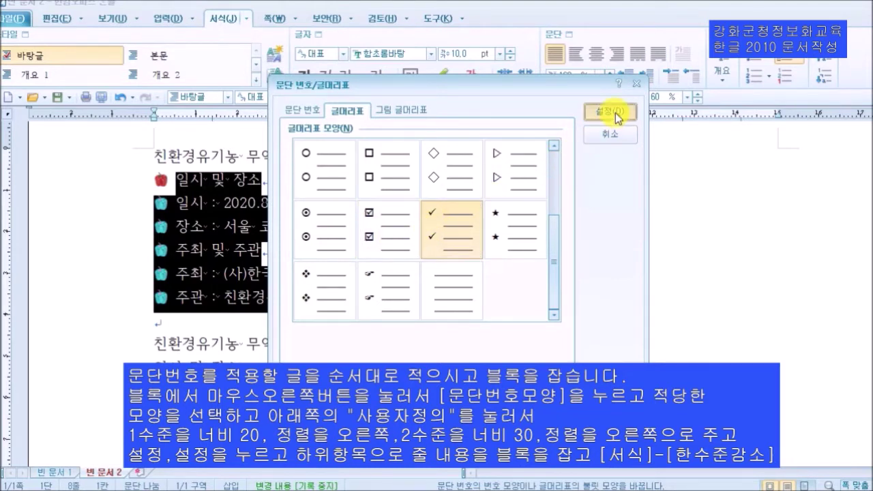
pyautogui.click(386, 240)
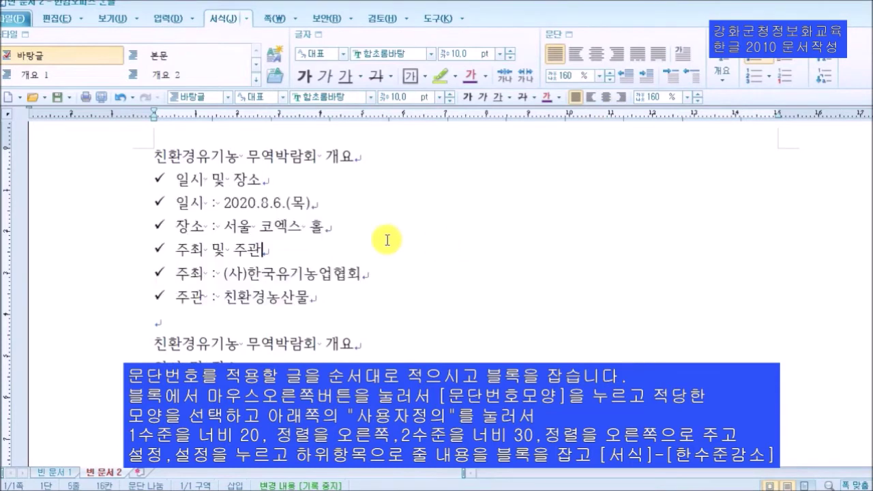
pyautogui.click(176, 179)
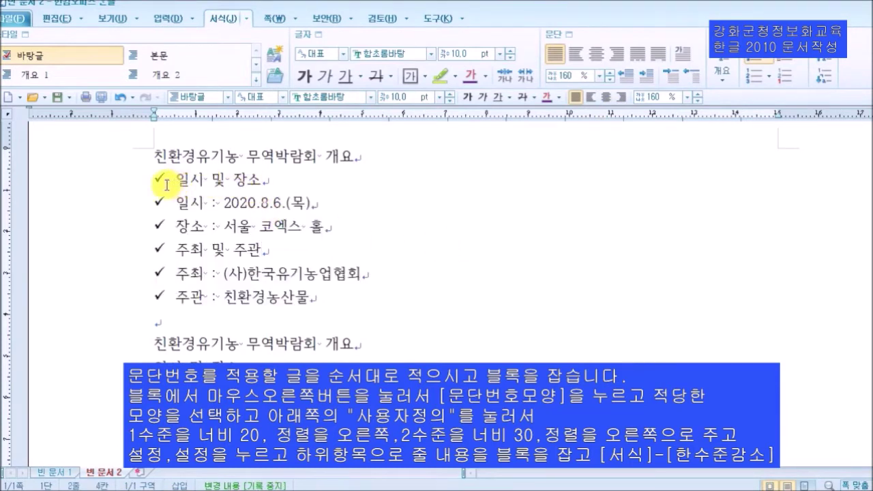
pyautogui.click(138, 209)
pyautogui.click(163, 215)
pyautogui.click(159, 180)
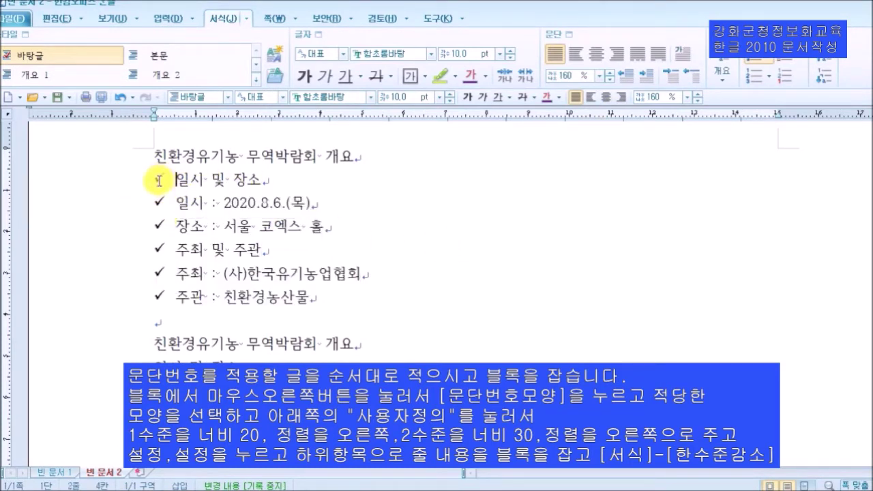
pyautogui.moveTo(156, 181); pyautogui.dragTo(310, 334)
pyautogui.click(317, 273)
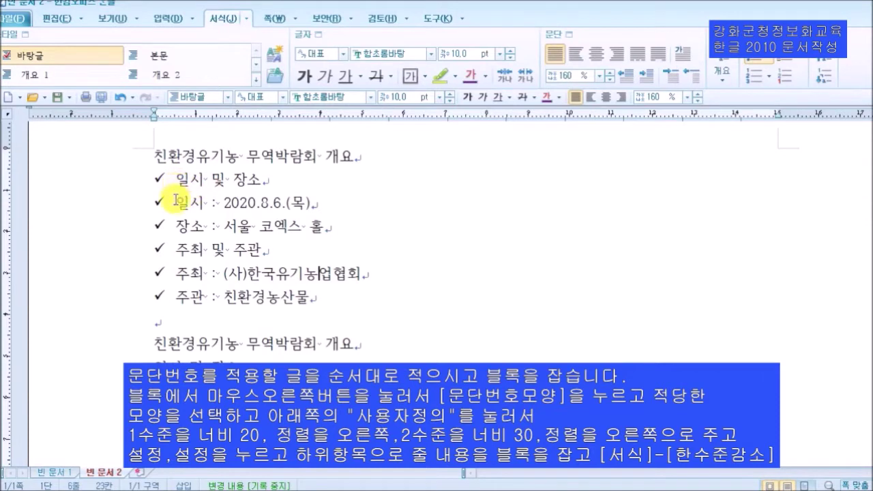
# - Replace the first block's bullets with the 1./가./1)/가) paragraph number format as a new number list
pyautogui.moveTo(175, 180); pyautogui.dragTo(351, 298)
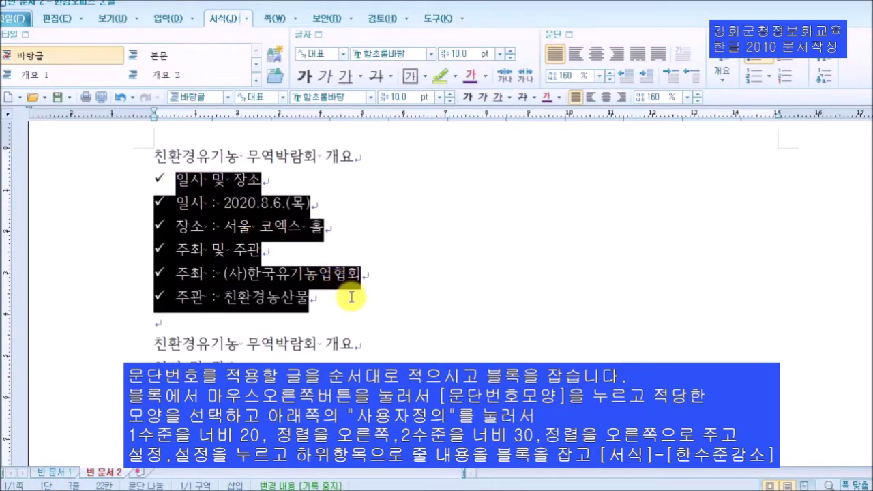
pyautogui.rightClick(242, 219)
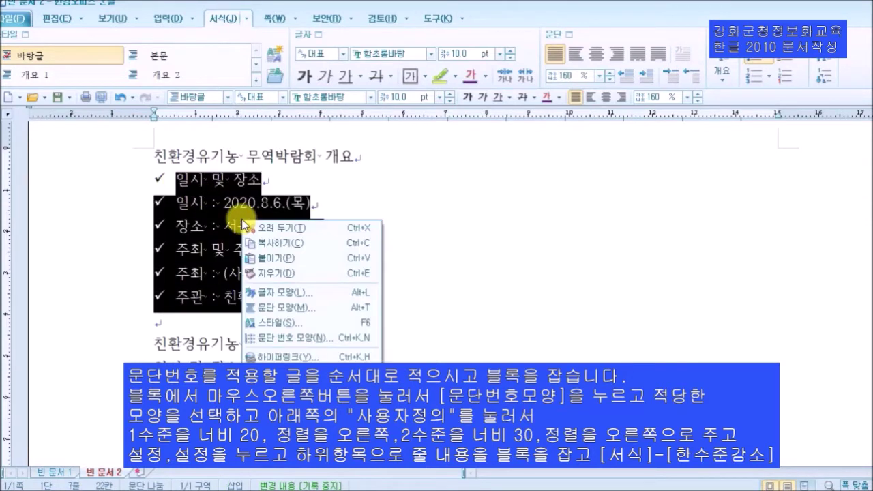
pyautogui.click(287, 338)
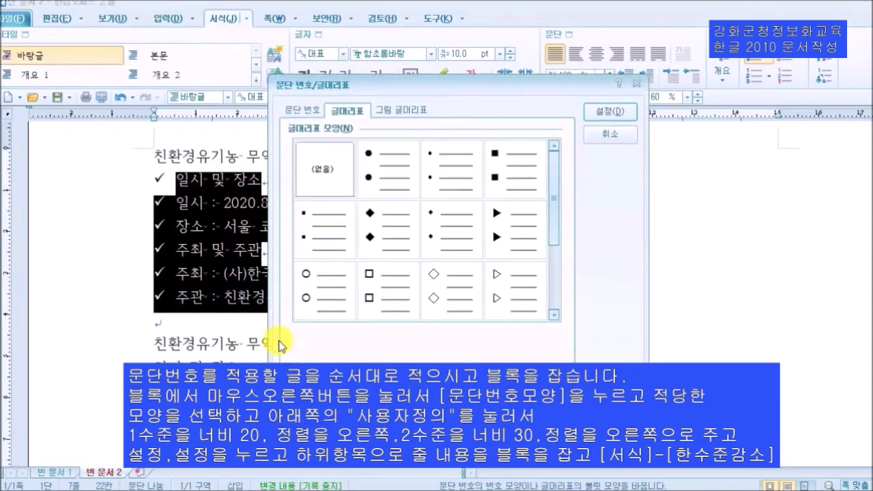
pyautogui.click(302, 111)
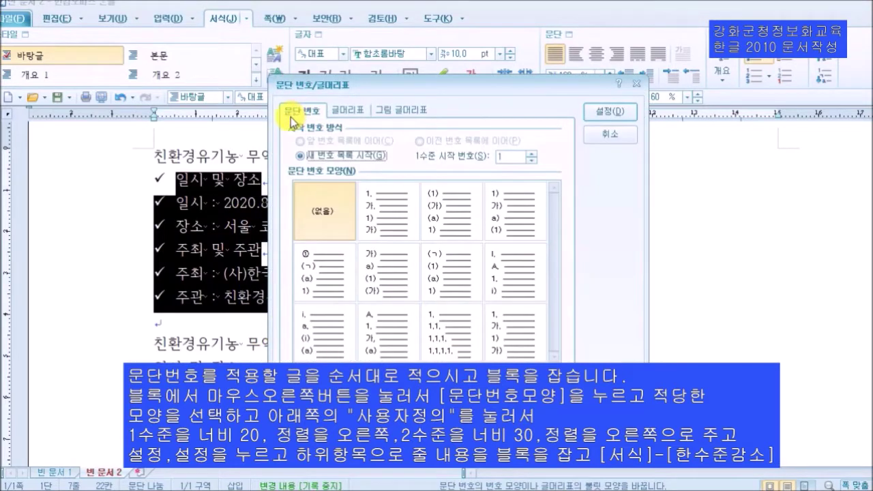
pyautogui.click(400, 207)
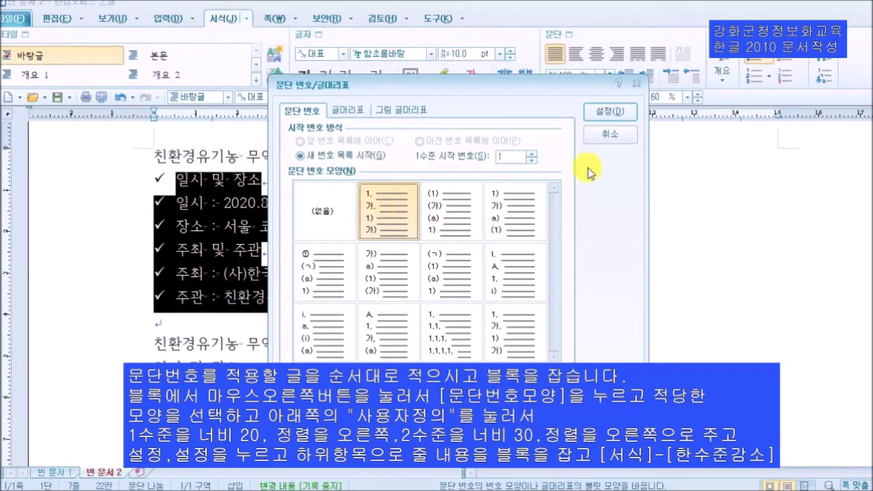
pyautogui.click(601, 112)
pyautogui.click(361, 240)
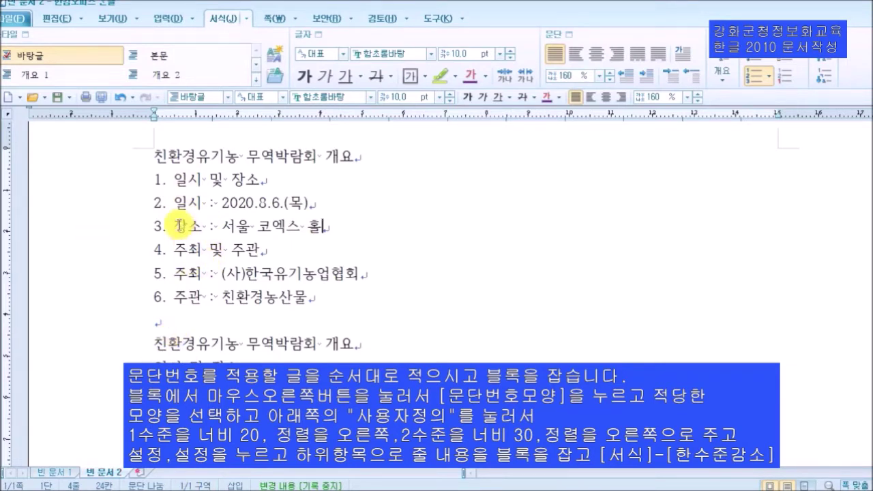
pyautogui.moveTo(174, 203); pyautogui.dragTo(257, 226)
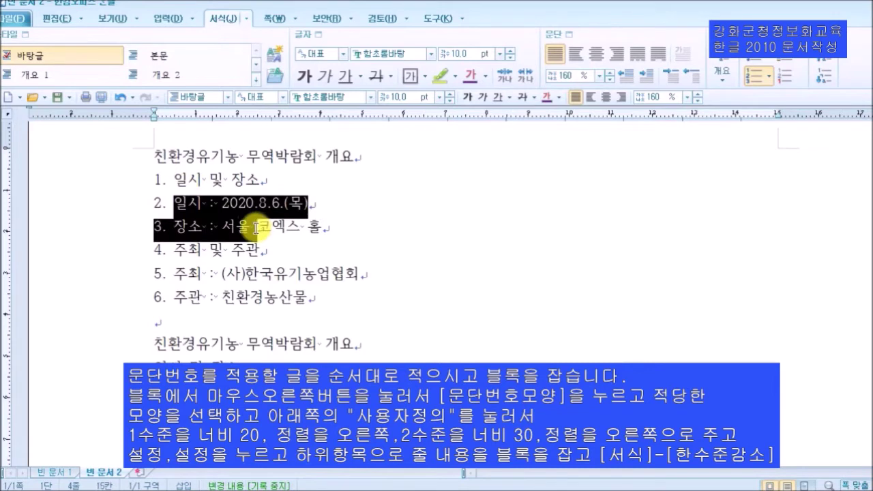
pyautogui.moveTo(174, 274); pyautogui.dragTo(317, 316)
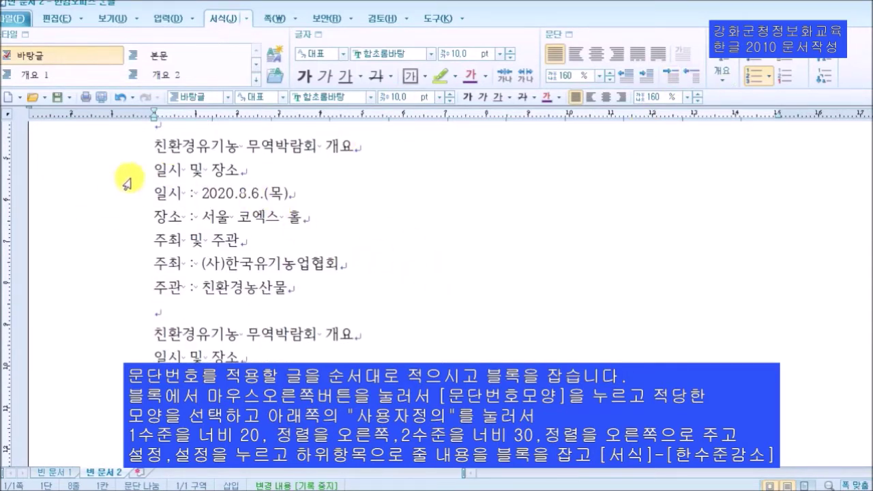
# - Choose the 1./가./1)/가) number format for the second block's six lines under the title and open its custom shape settings
pyautogui.moveTo(152, 170); pyautogui.dragTo(390, 288)
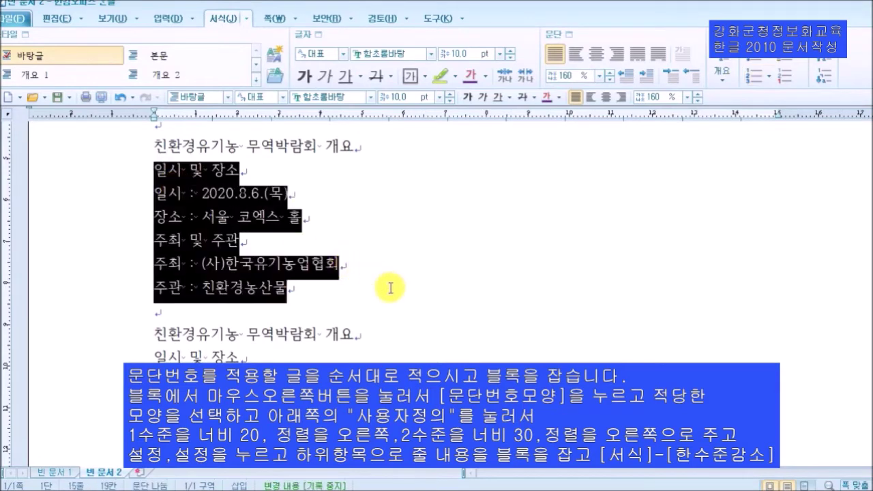
pyautogui.rightClick(231, 208)
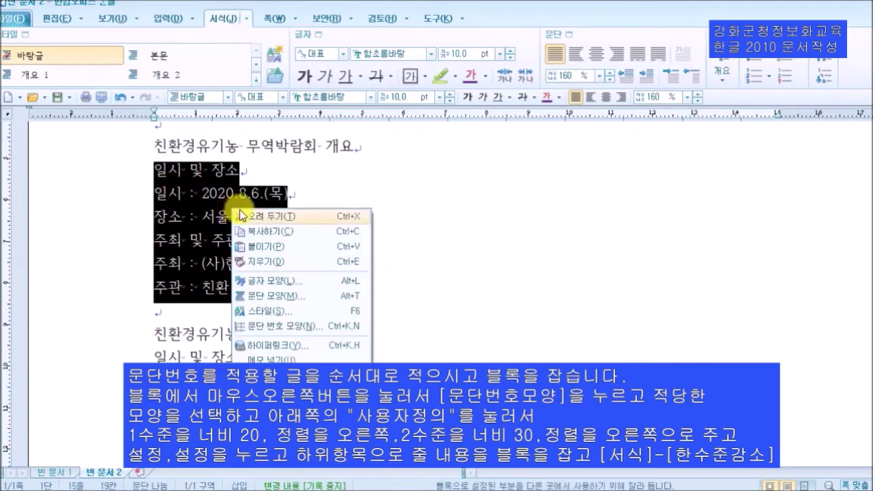
pyautogui.click(298, 327)
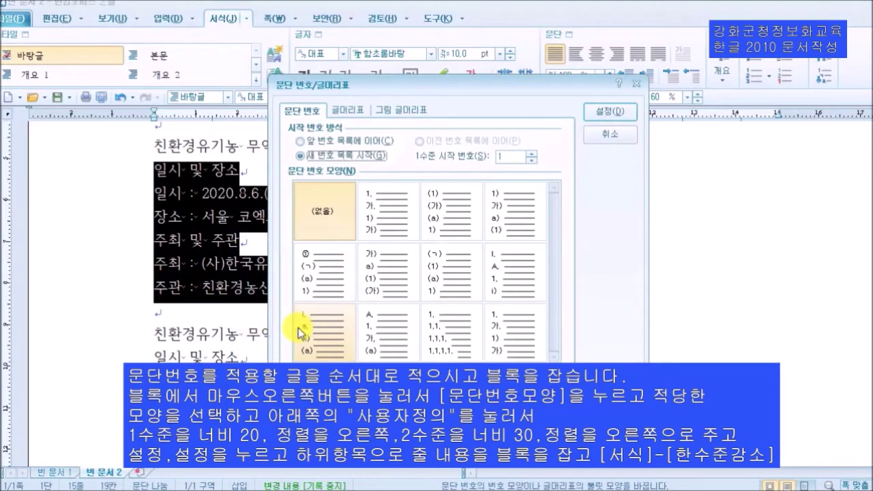
pyautogui.click(374, 206)
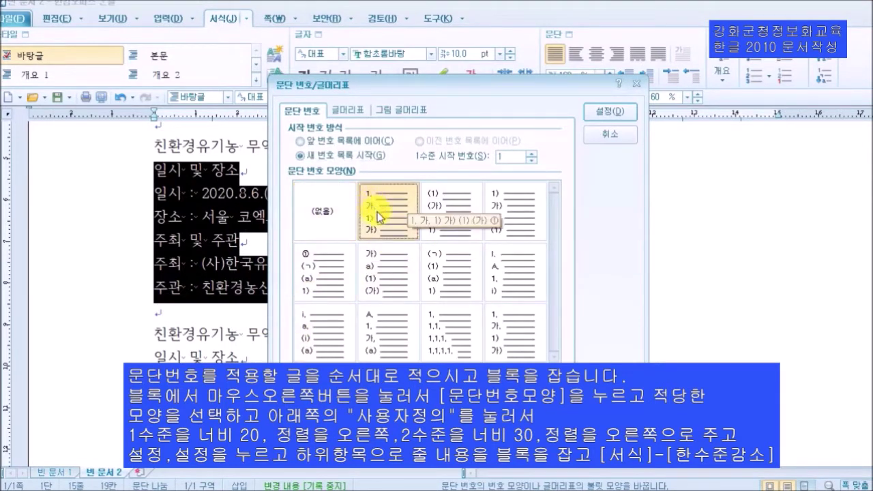
pyautogui.click(525, 377)
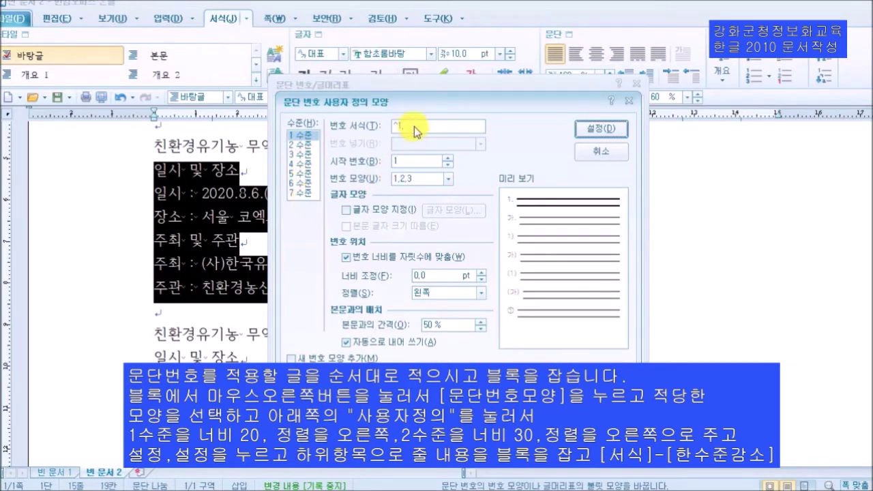
# - Set the level 1 number of the 1./가. format to a 20 pt width with right (오른쪽) alignment
pyautogui.doubleClick(413, 276)
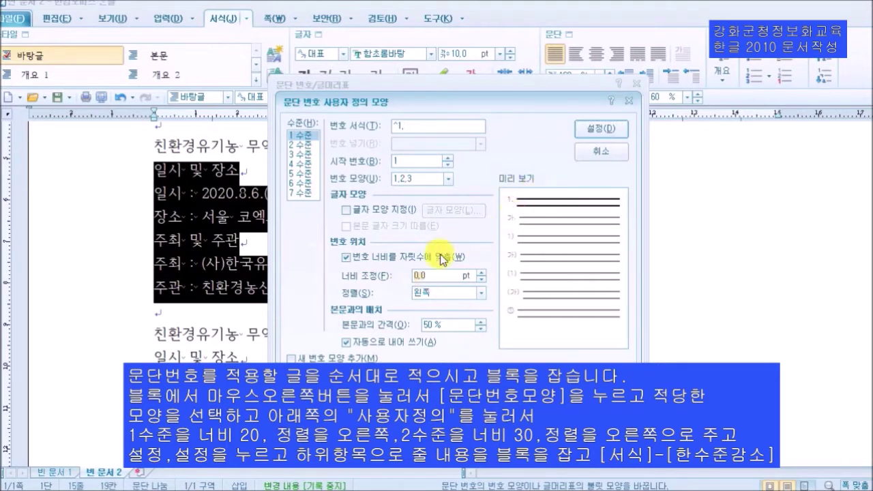
pyautogui.write('20')
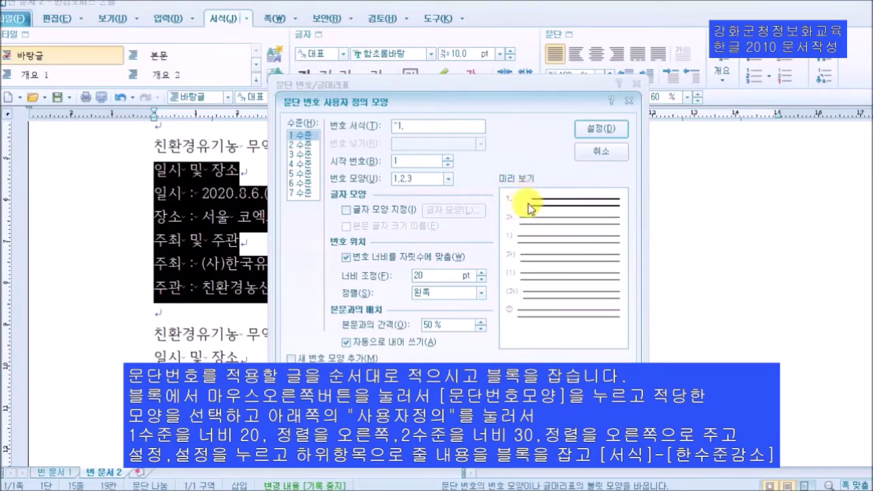
pyautogui.click(461, 294)
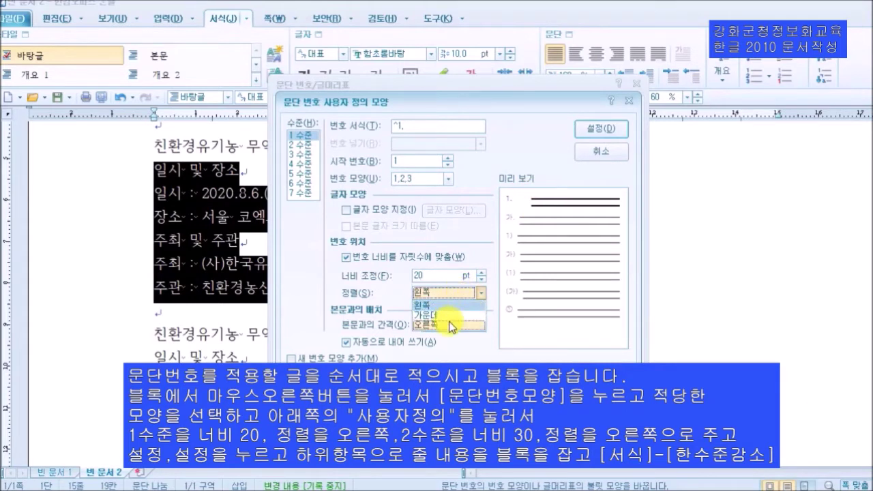
pyautogui.click(449, 322)
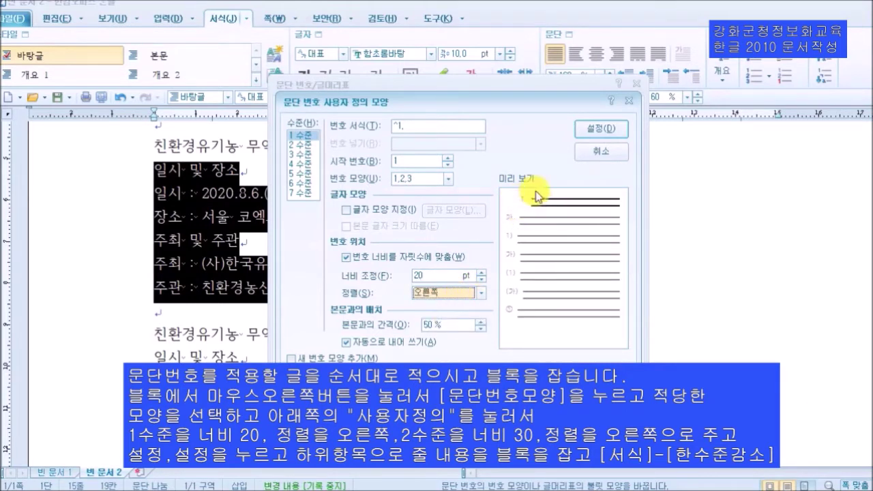
# - Set the level 2 number to a 30 pt width with right (오른쪽) alignment and apply the customized format to the second block
pyautogui.click(308, 148)
pyautogui.click(438, 274)
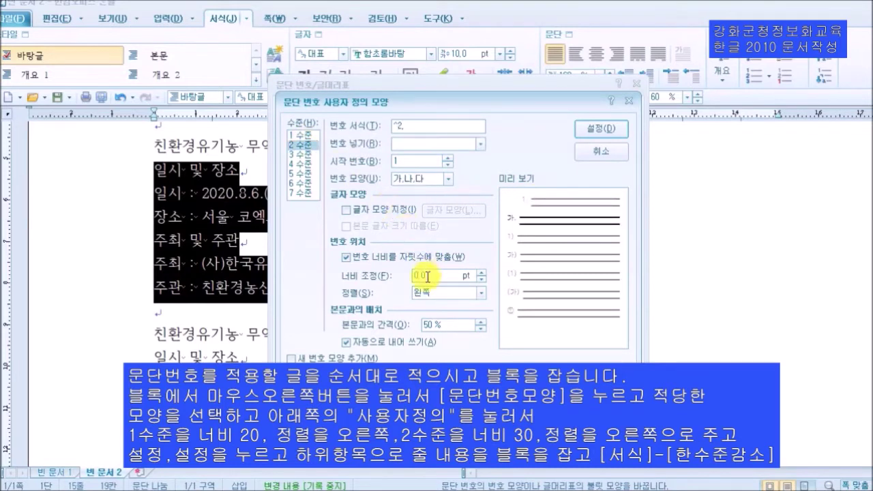
pyautogui.write('30')
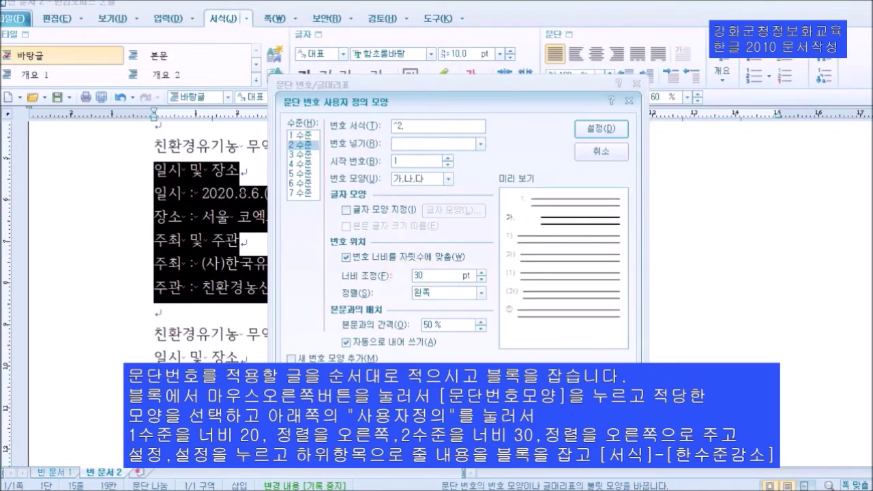
pyautogui.click(477, 293)
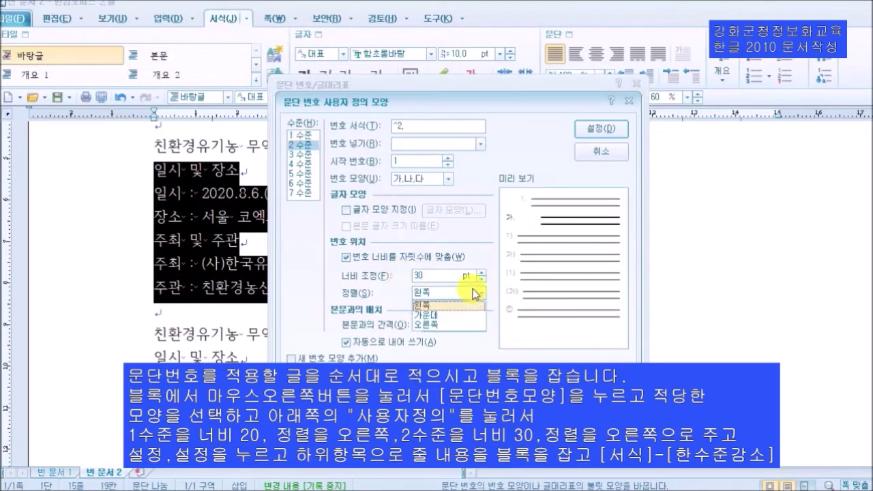
pyautogui.click(464, 325)
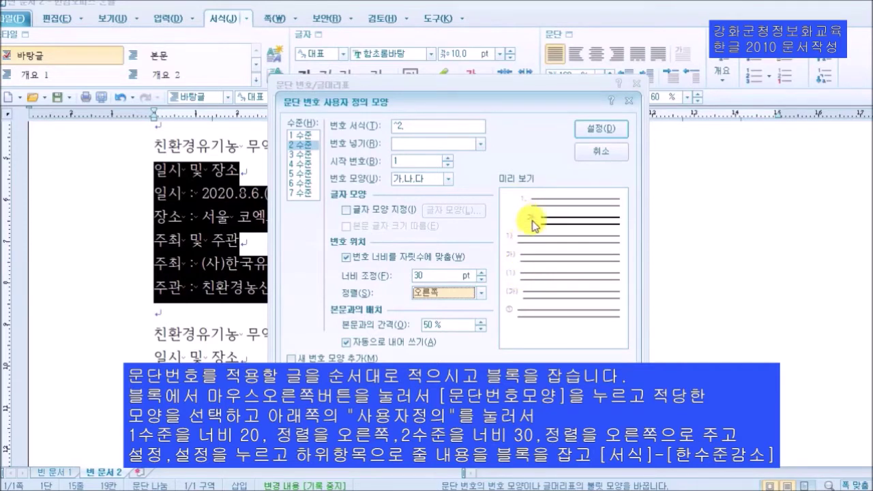
pyautogui.click(608, 131)
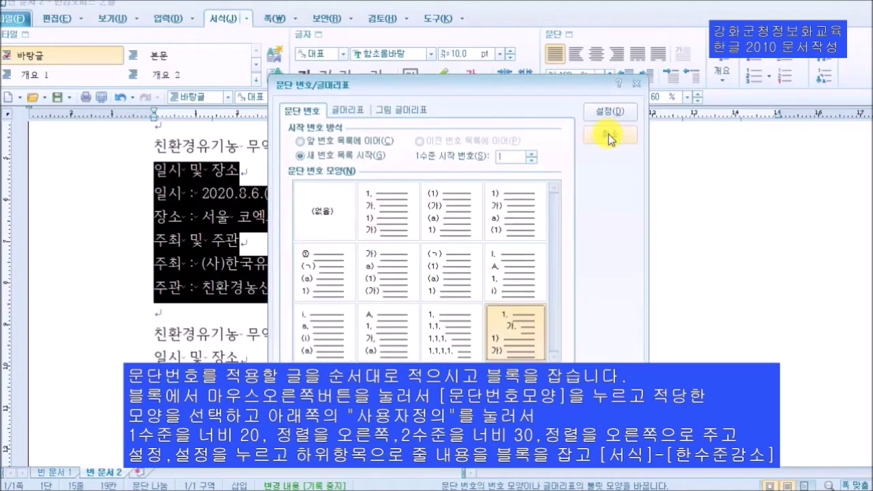
pyautogui.click(613, 113)
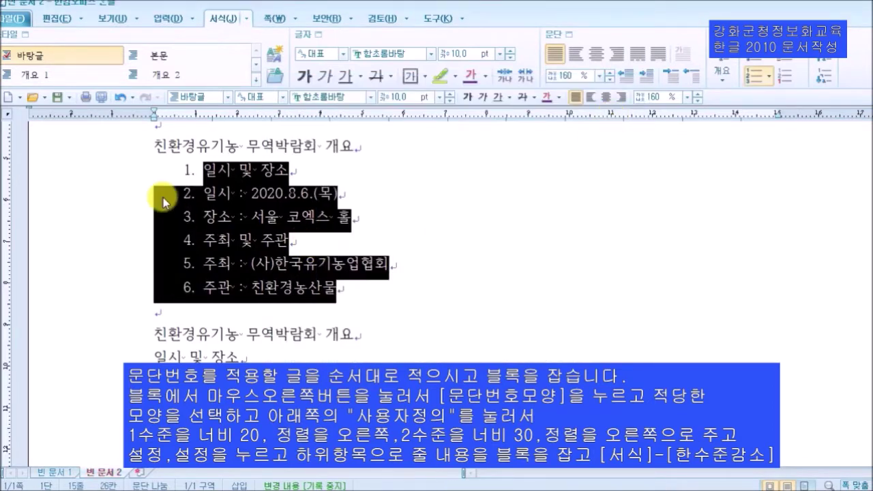
# - Lower the second block's "일시 : 2020.8.6.(목)" and "장소 : 서울 코엑스 홀" lines by one numbering level
pyautogui.click(230, 196)
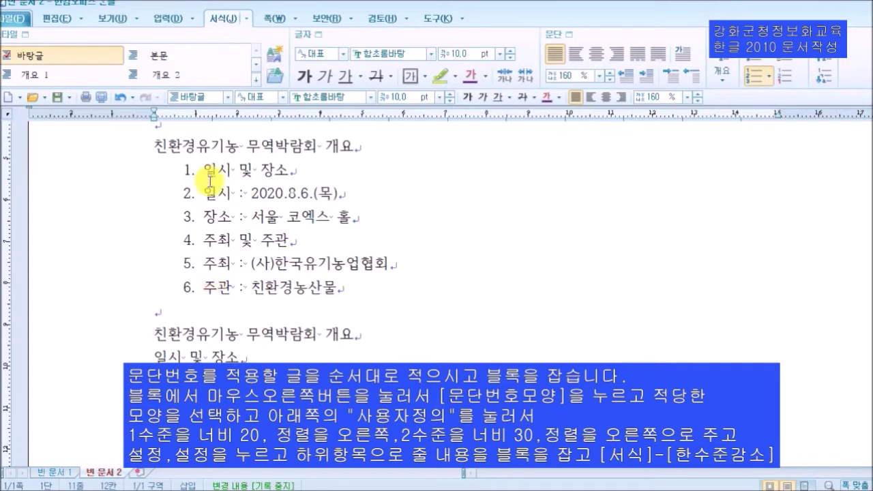
pyautogui.moveTo(203, 194); pyautogui.dragTo(318, 210)
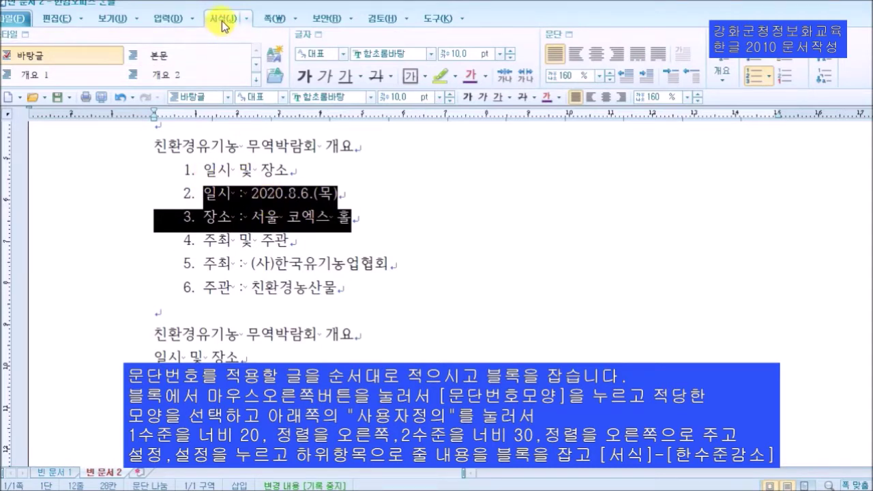
pyautogui.click(824, 83)
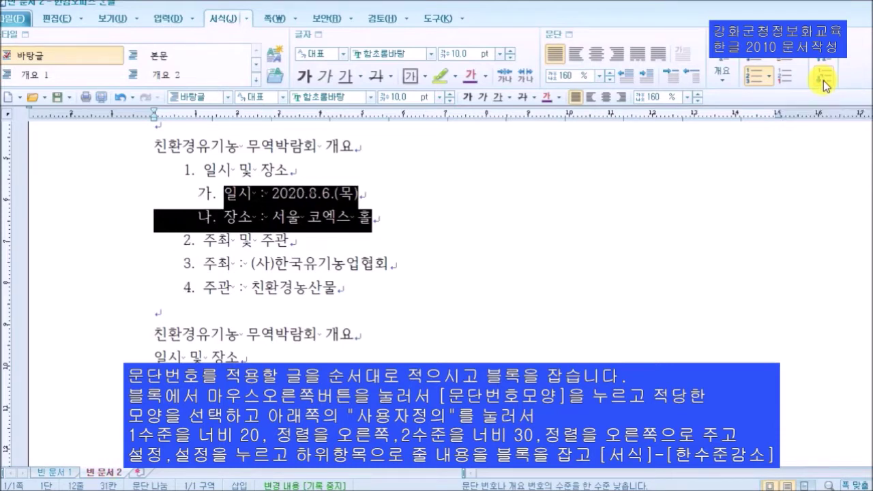
pyautogui.click(428, 275)
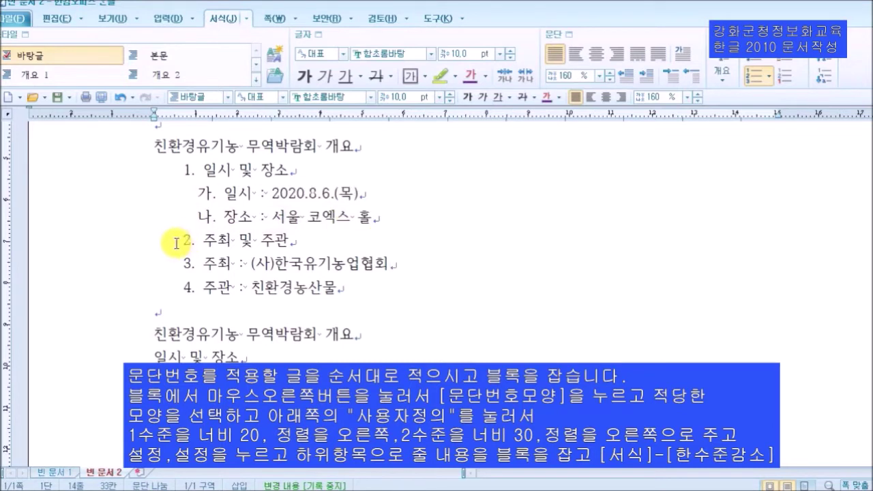
# - Lower the 주최 and 주관 lines under "주최 및 주관" in the second block by one numbering level
pyautogui.click(217, 244)
pyautogui.moveTo(217, 243); pyautogui.dragTo(293, 242)
pyautogui.click(334, 238)
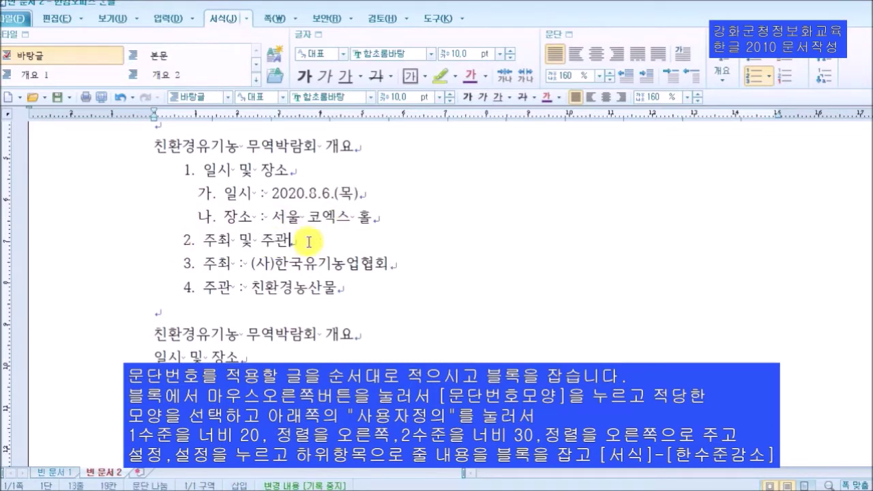
pyautogui.moveTo(203, 264); pyautogui.dragTo(366, 303)
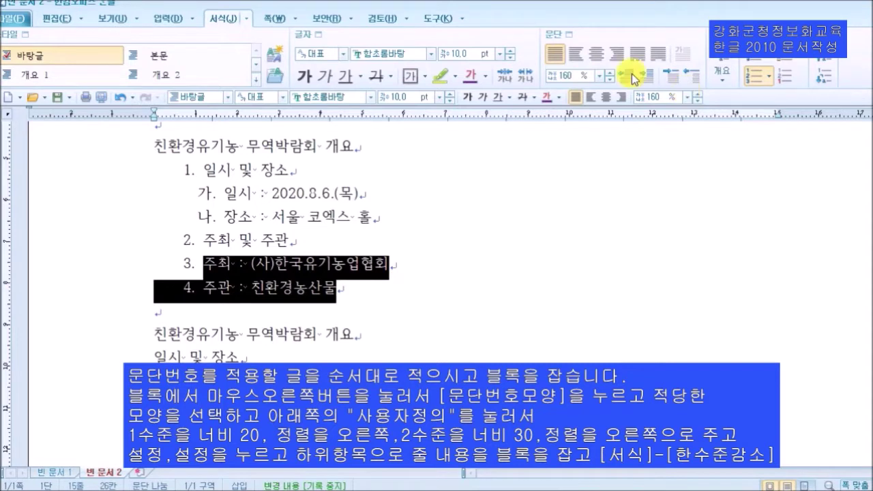
pyautogui.click(828, 80)
pyautogui.click(690, 280)
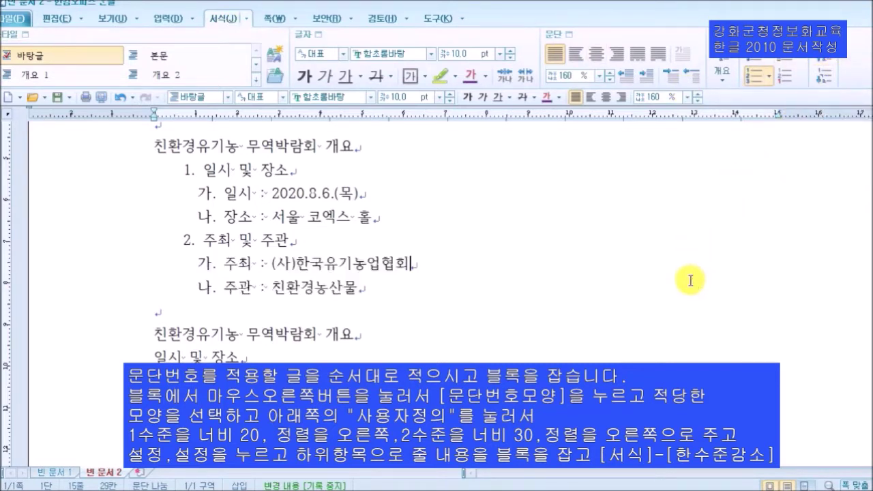
# - Set the line spacing of the second block's six numbered lines to 180 %
pyautogui.moveTo(225, 193); pyautogui.dragTo(259, 216)
pyautogui.click(234, 242)
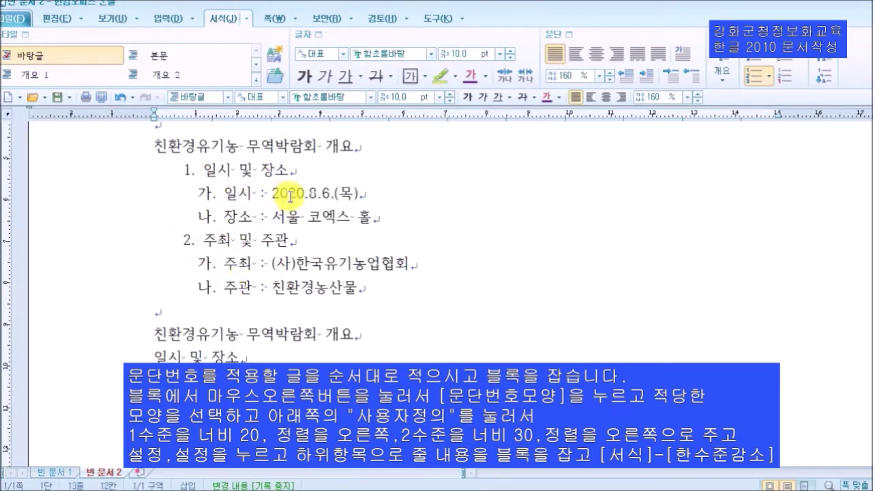
pyautogui.moveTo(203, 170); pyautogui.dragTo(389, 282)
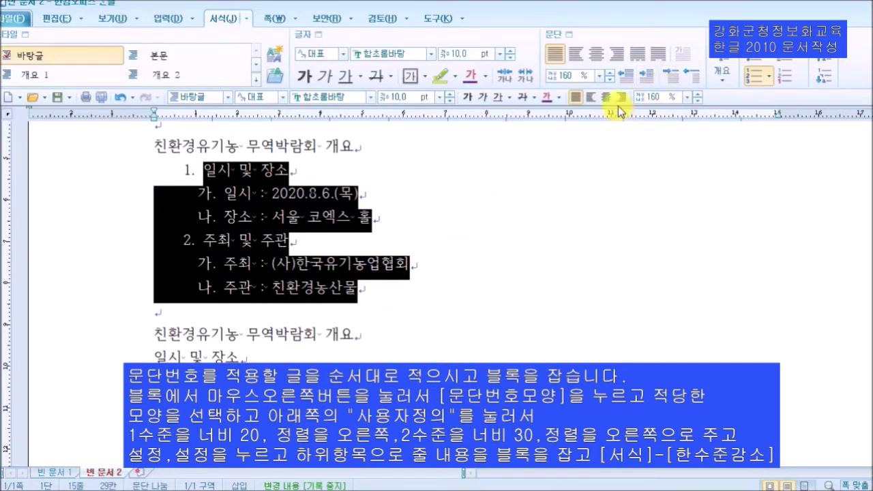
pyautogui.click(688, 97)
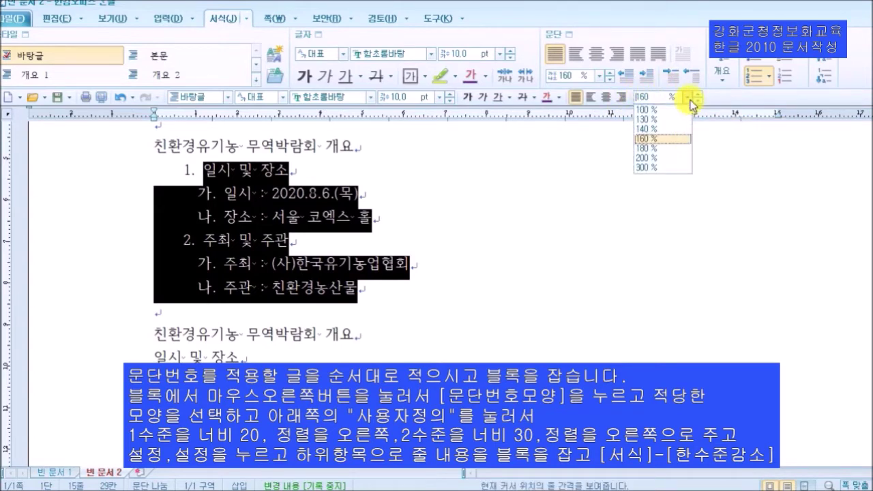
pyautogui.click(660, 148)
pyautogui.click(553, 254)
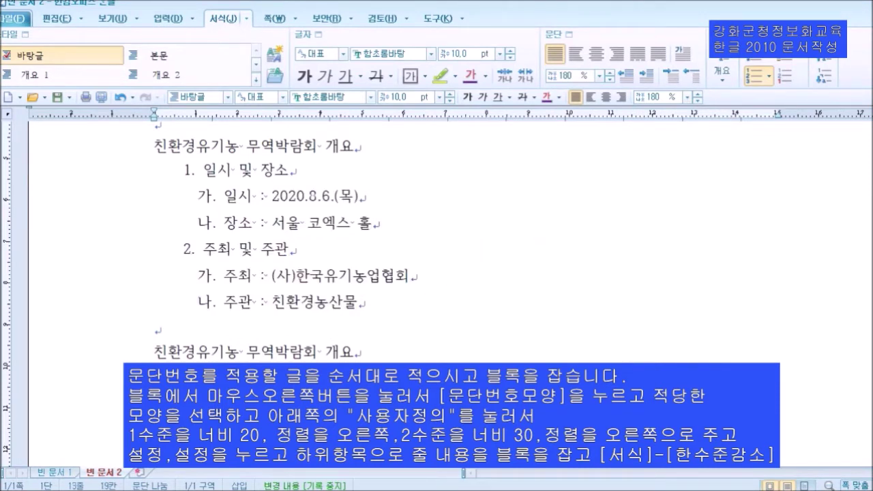
pyautogui.moveTo(202, 171); pyautogui.dragTo(417, 320)
pyautogui.click(339, 265)
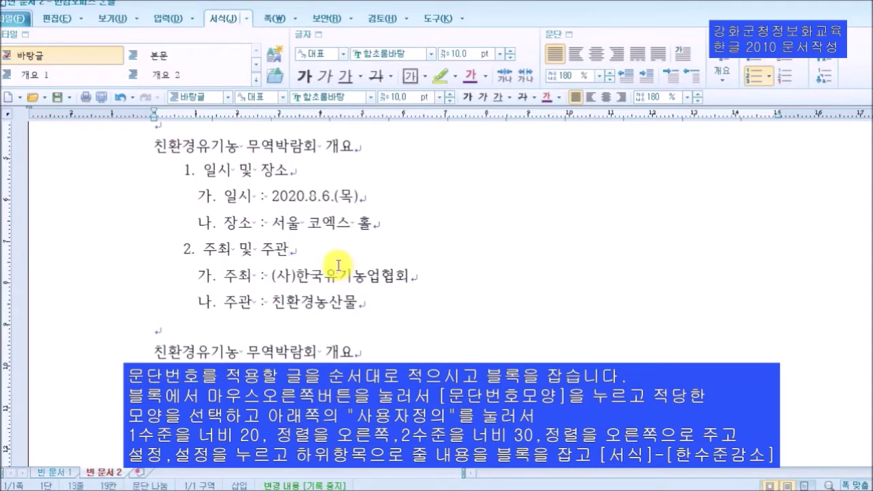
pyautogui.moveTo(201, 172); pyautogui.dragTo(361, 289)
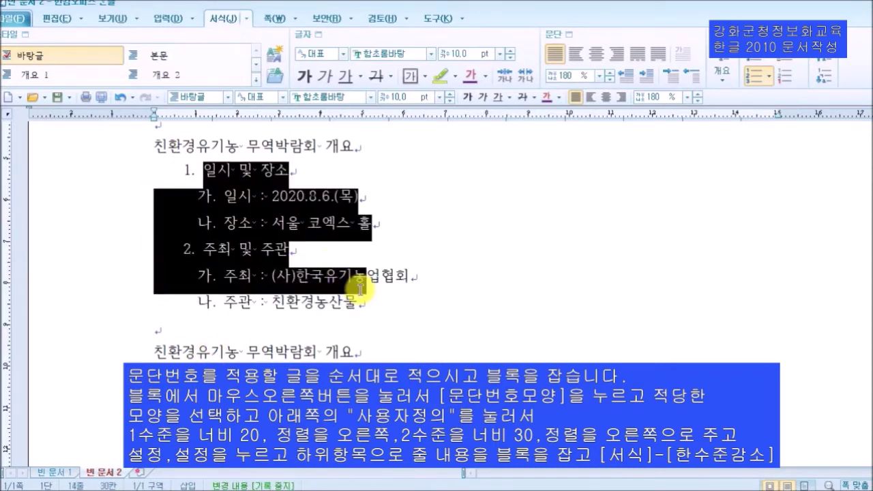
# - Choose the ①/(ㄱ)/(a)/1) number format for the third block's six lines under the title and open its custom shape settings
pyautogui.scroll(3, 360, 289)
pyautogui.scroll(-2, 356, 234)
pyautogui.scroll(-2, 362, 297)
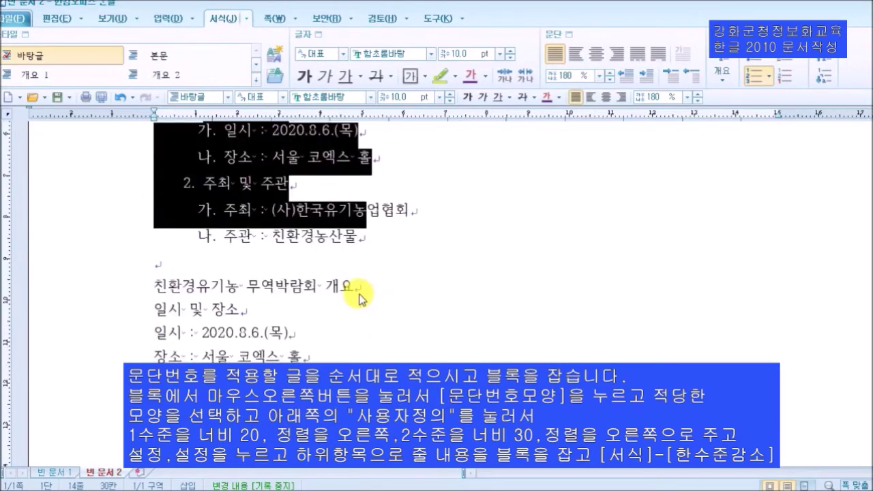
pyautogui.scroll(-2, 355, 295)
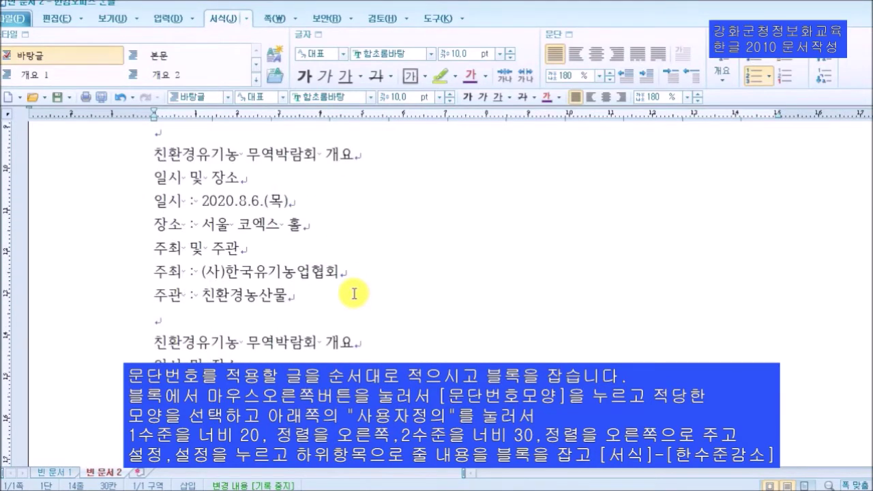
pyautogui.moveTo(151, 179); pyautogui.dragTo(347, 279)
pyautogui.click(375, 296)
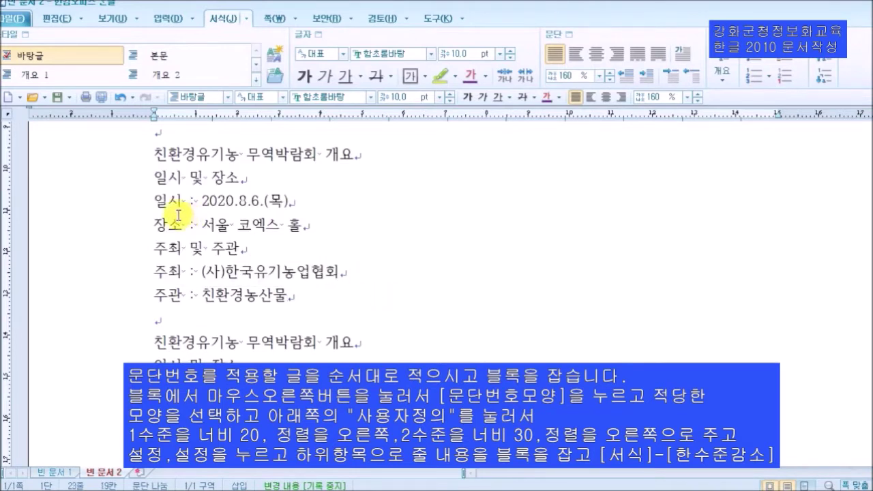
pyautogui.moveTo(156, 180); pyautogui.dragTo(307, 295)
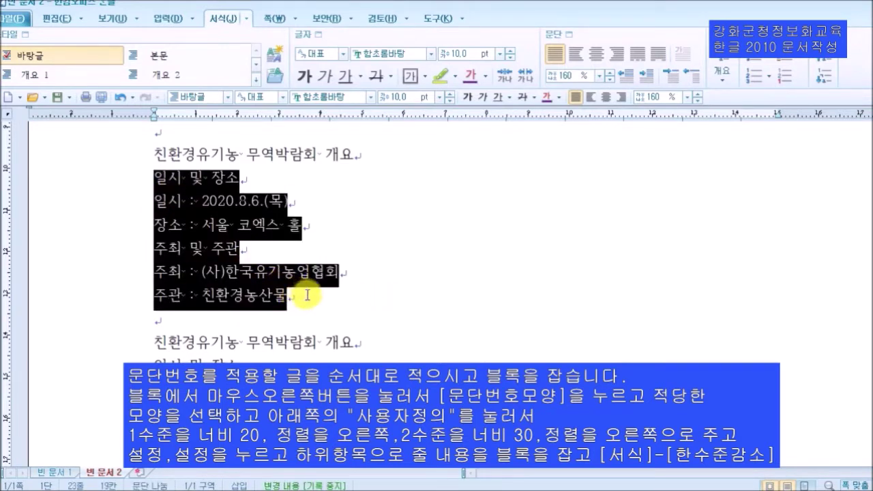
pyautogui.rightClick(217, 204)
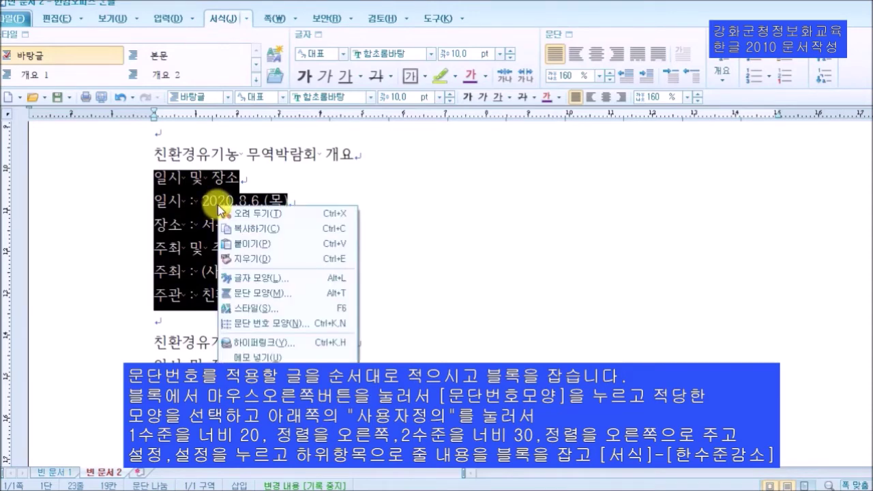
pyautogui.click(278, 325)
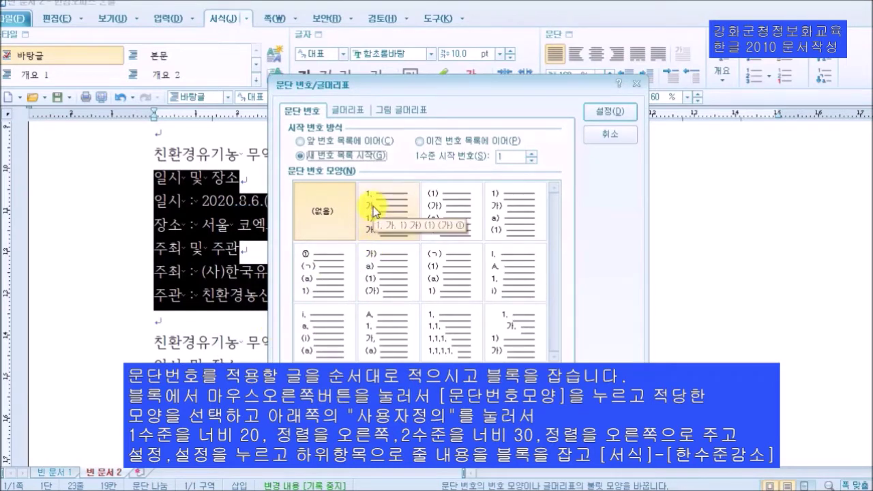
pyautogui.click(306, 273)
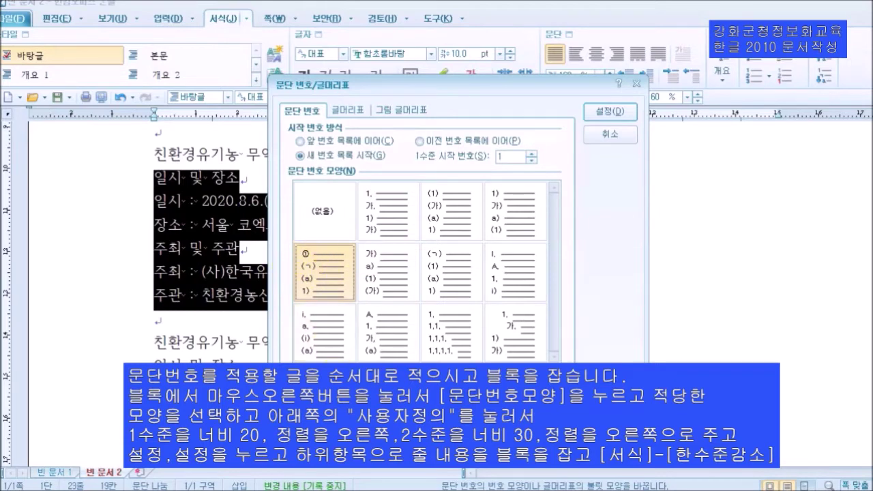
pyautogui.click(523, 376)
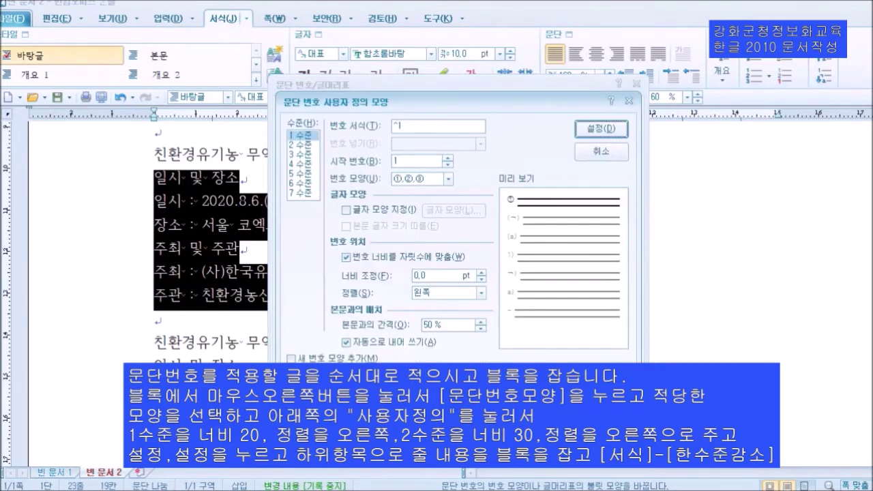
# - Give the circled level 1 number (①) a 20 pt width and right (오른쪽) alignment
pyautogui.click(417, 276)
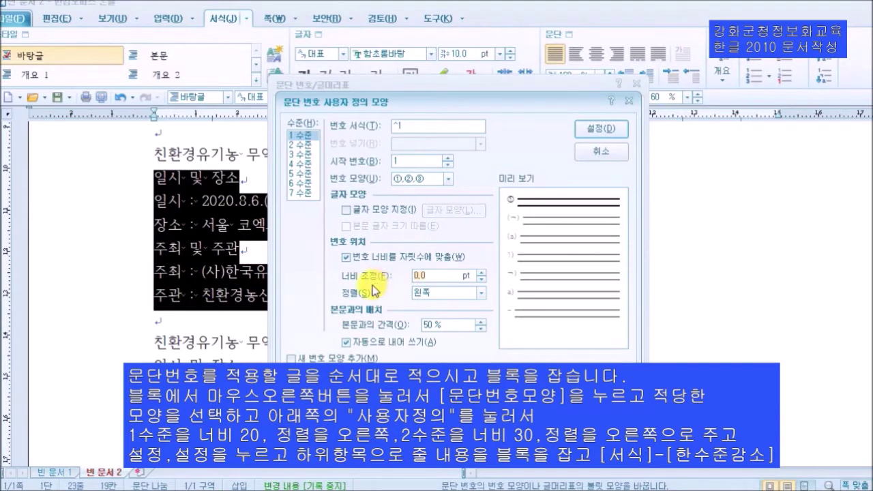
pyautogui.write('20')
pyautogui.click(429, 293)
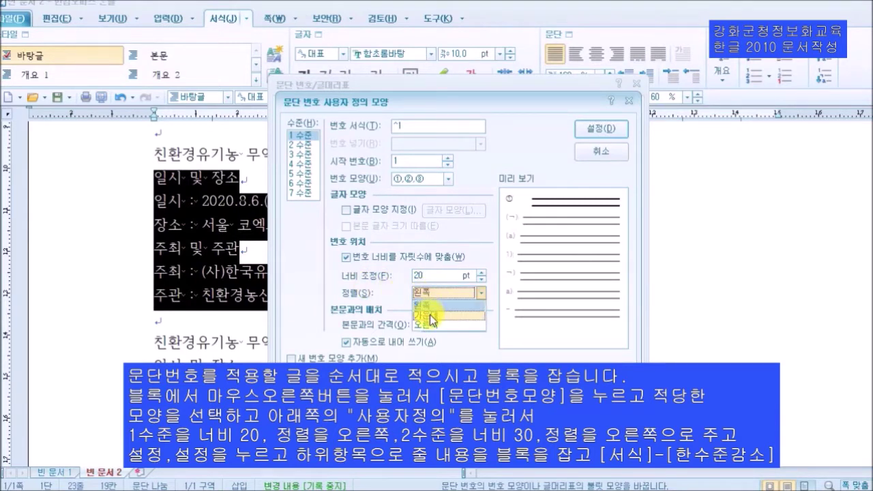
pyautogui.click(430, 325)
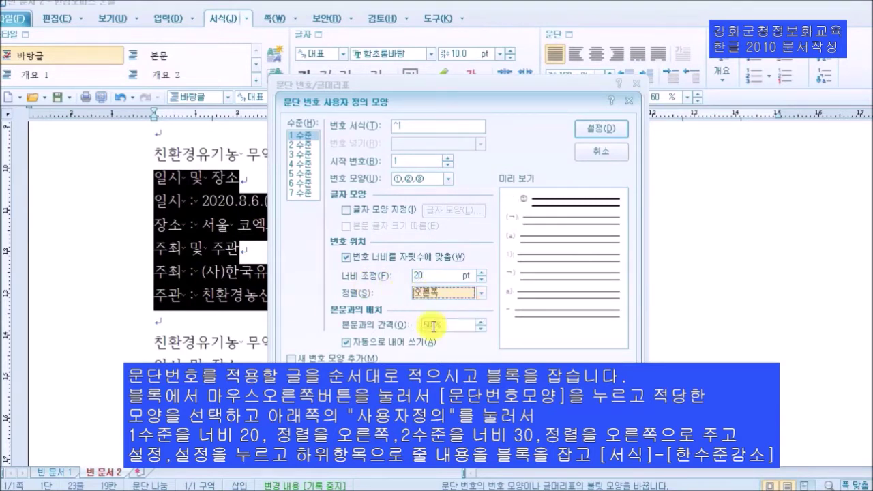
# - Give the level 2 number (ㄱ) a 30 pt width and right (오른쪽) alignment
pyautogui.click(315, 145)
pyautogui.click(442, 276)
pyautogui.write('30')
pyautogui.click(436, 292)
pyautogui.click(438, 327)
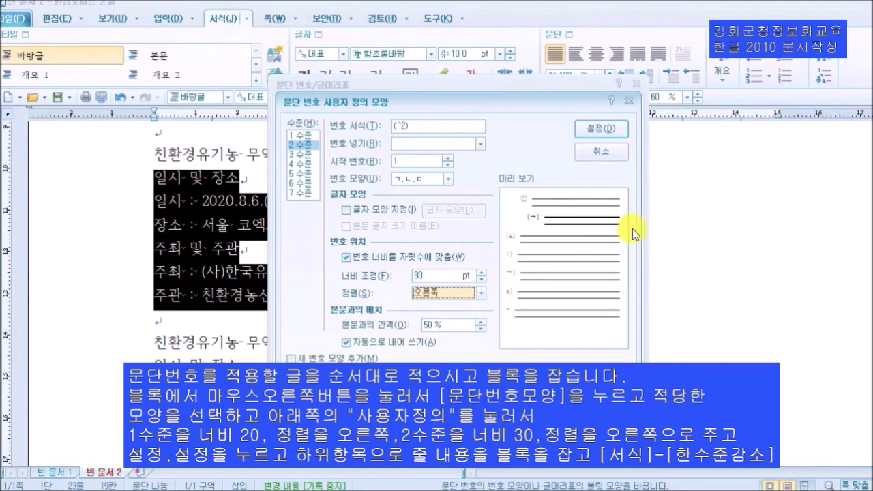
# - Apply the customized ①/(ㄱ) numbering to the third block and lower its 일시 and 장소 detail lines one level
pyautogui.click(592, 131)
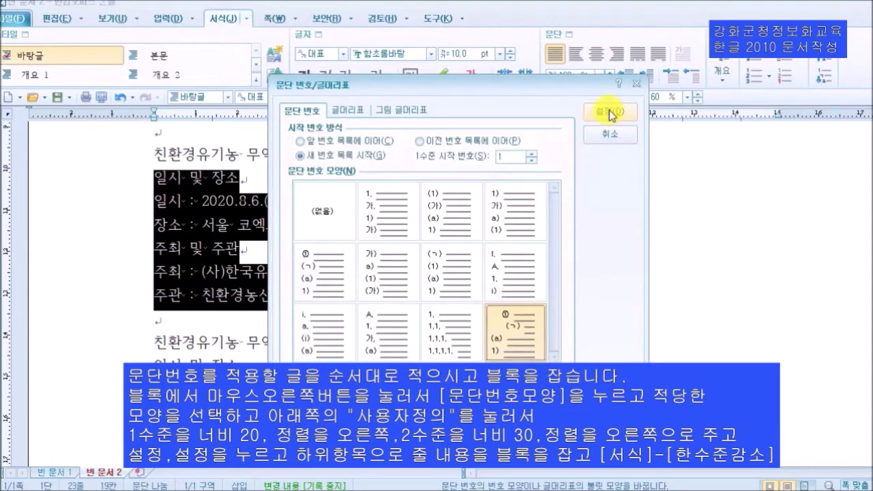
pyautogui.click(611, 113)
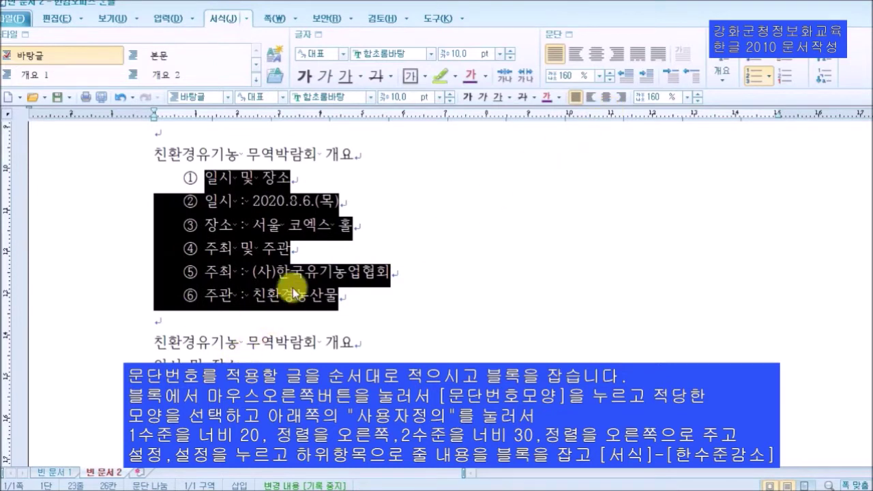
pyautogui.click(305, 226)
pyautogui.moveTo(207, 201); pyautogui.dragTo(370, 226)
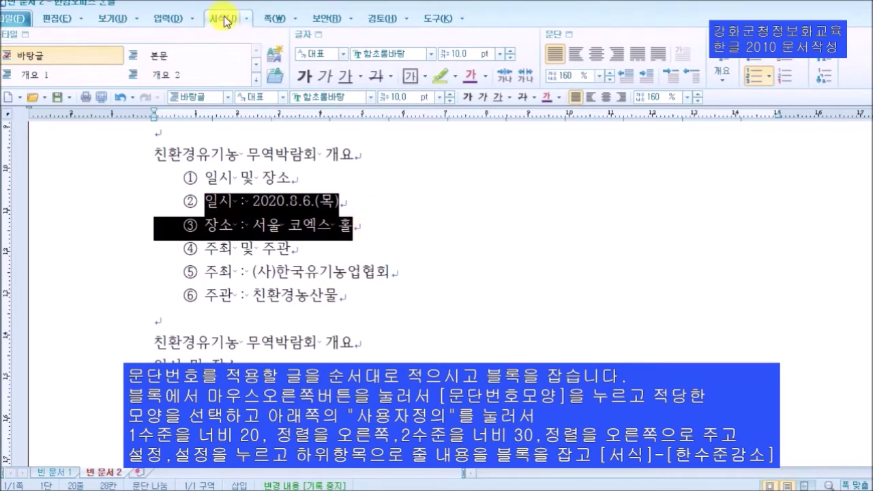
pyautogui.click(827, 84)
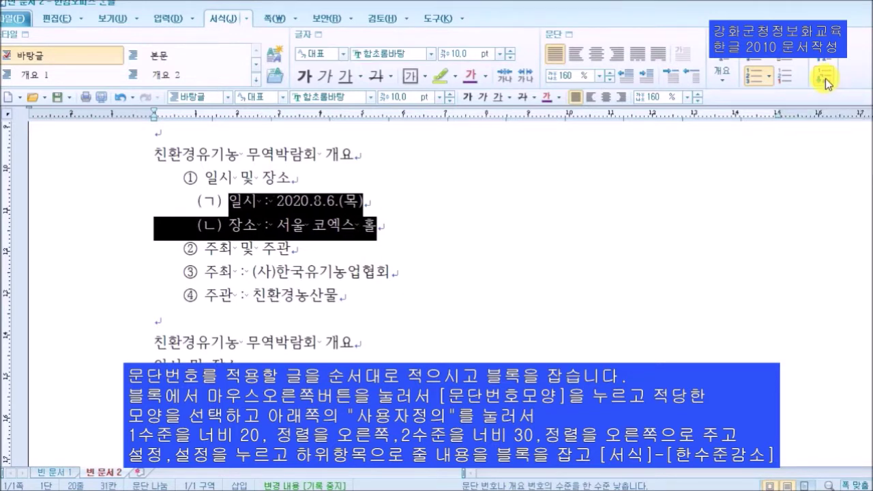
# - Lower the 주최 and 주관 detail lines at the end of the third block by one number level
pyautogui.click(261, 286)
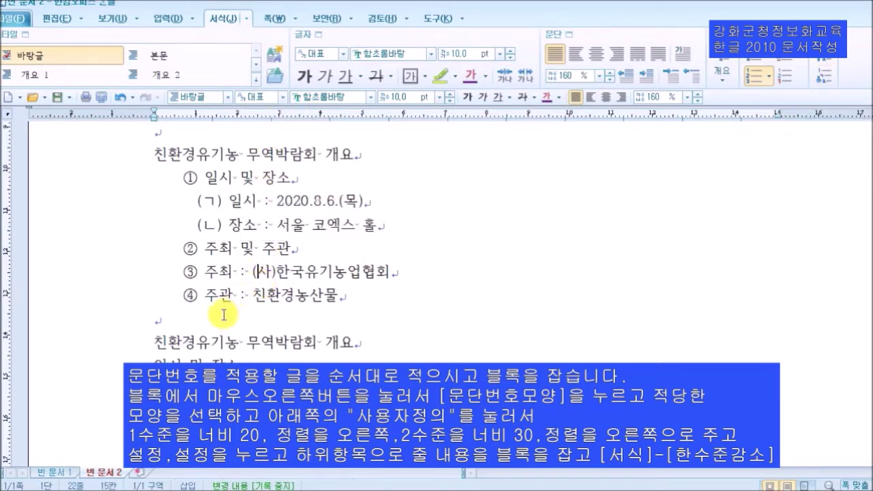
pyautogui.moveTo(204, 271); pyautogui.dragTo(386, 299)
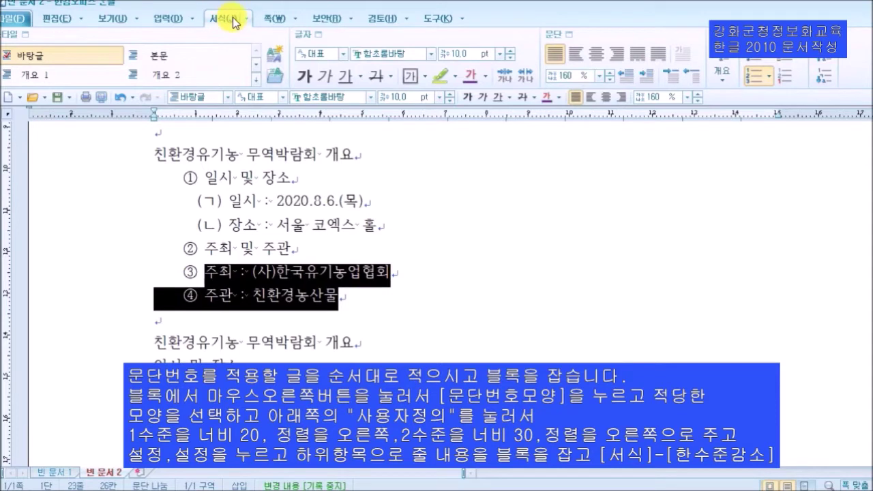
pyautogui.click(823, 80)
pyautogui.click(412, 336)
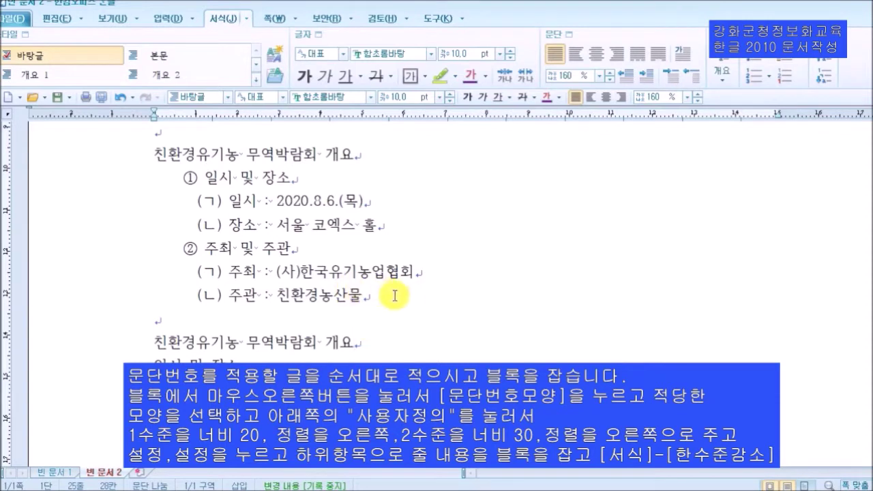
# - Set the line spacing of the third block's six numbered lines to 180 %
pyautogui.moveTo(202, 177); pyautogui.dragTo(404, 294)
pyautogui.click(404, 309)
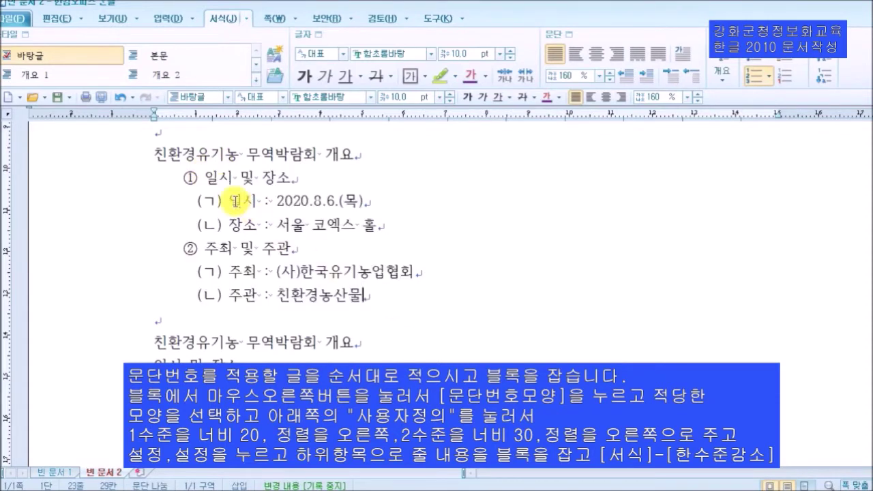
pyautogui.moveTo(198, 179); pyautogui.dragTo(418, 309)
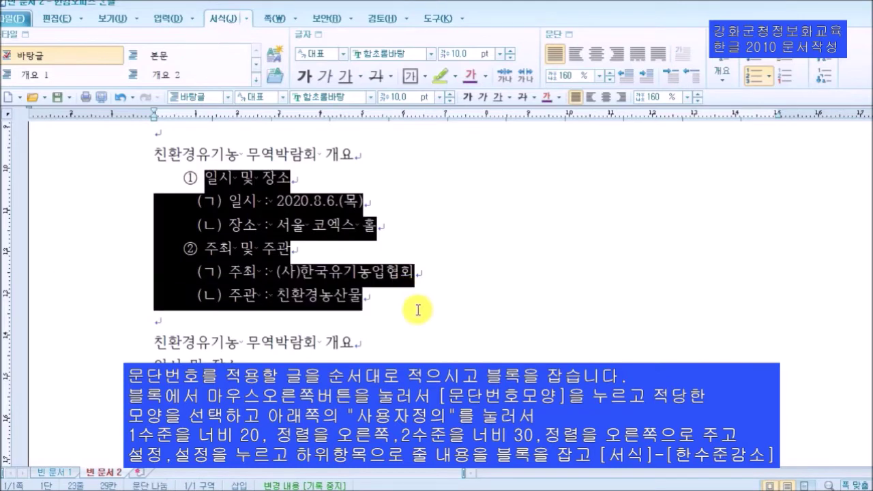
pyautogui.click(688, 97)
pyautogui.click(682, 148)
pyautogui.click(560, 261)
# - Choose the 가)/a)/(1)/(가) number format for the fourth block's six lines under the title and open its custom shape settings
pyautogui.scroll(3, 560, 256)
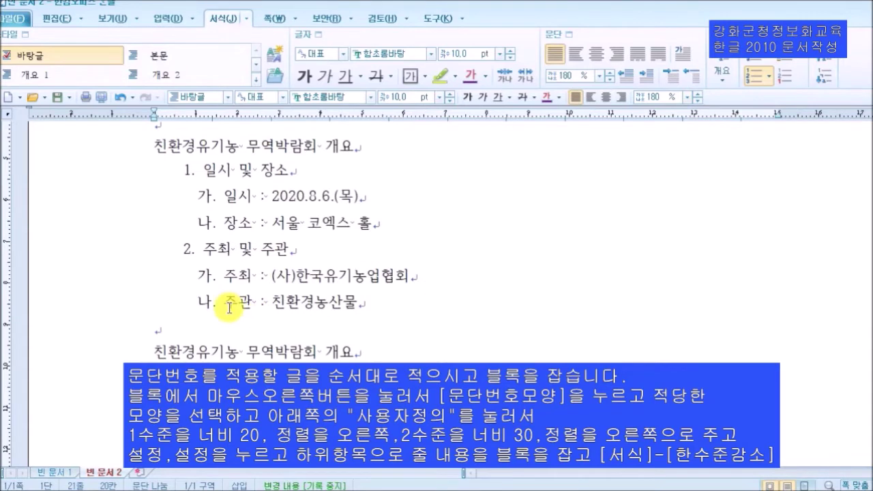
pyautogui.scroll(-3, 221, 251)
pyautogui.scroll(-5, 221, 250)
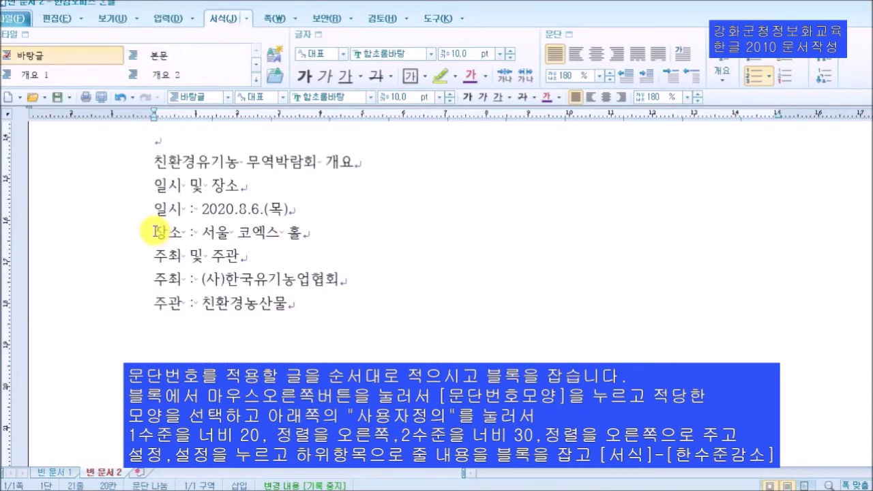
pyautogui.click(236, 242)
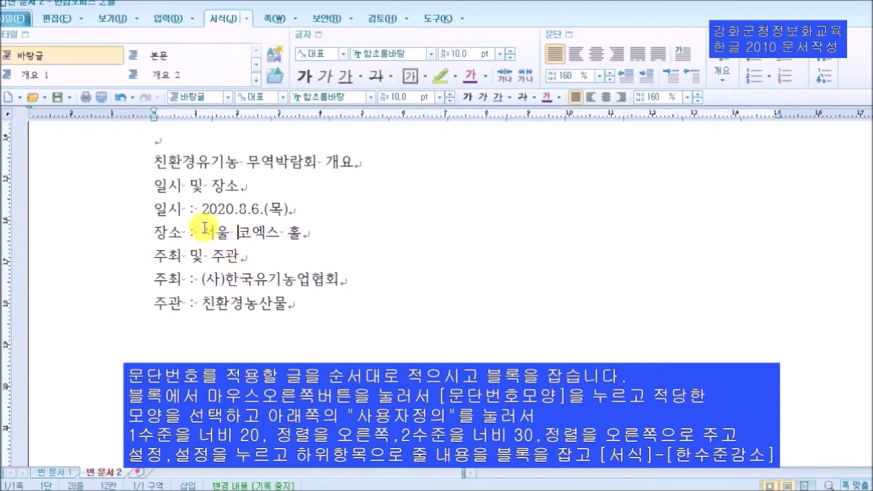
pyautogui.moveTo(148, 187); pyautogui.dragTo(321, 306)
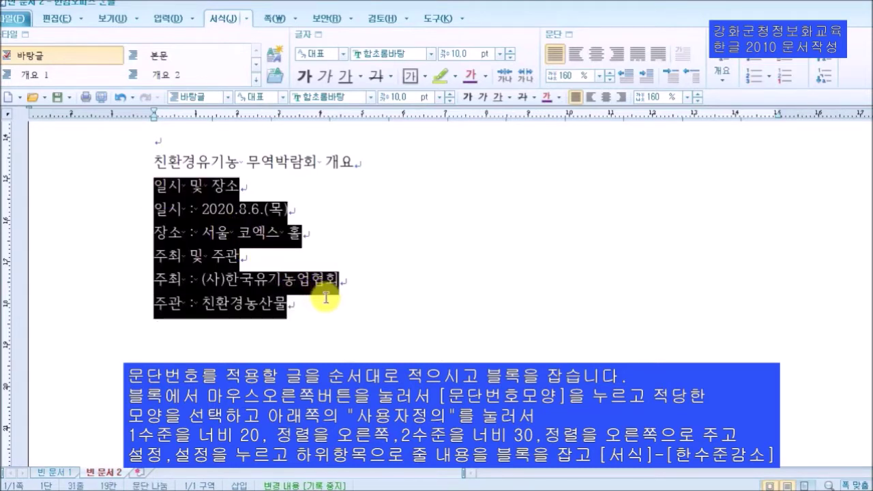
pyautogui.rightClick(195, 225)
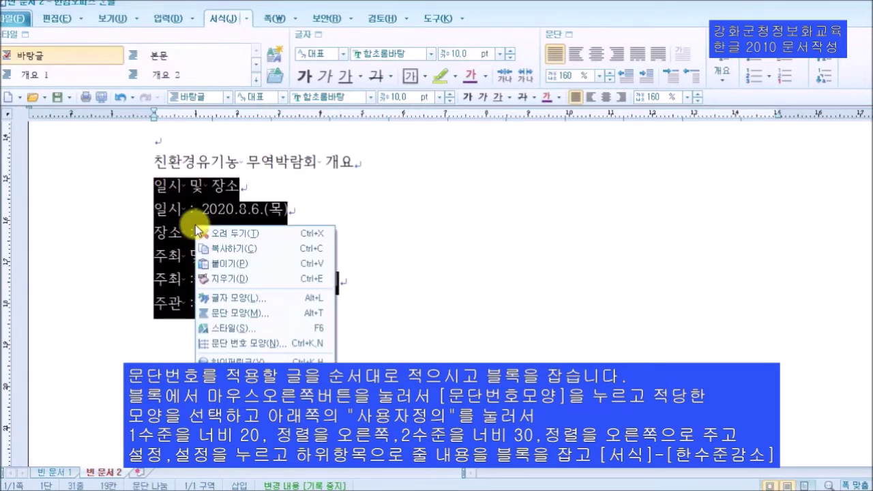
pyautogui.click(246, 343)
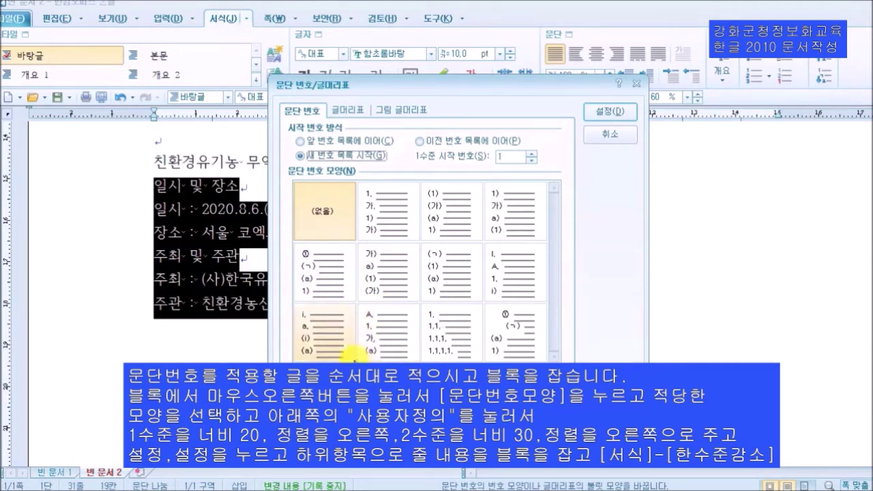
pyautogui.click(391, 276)
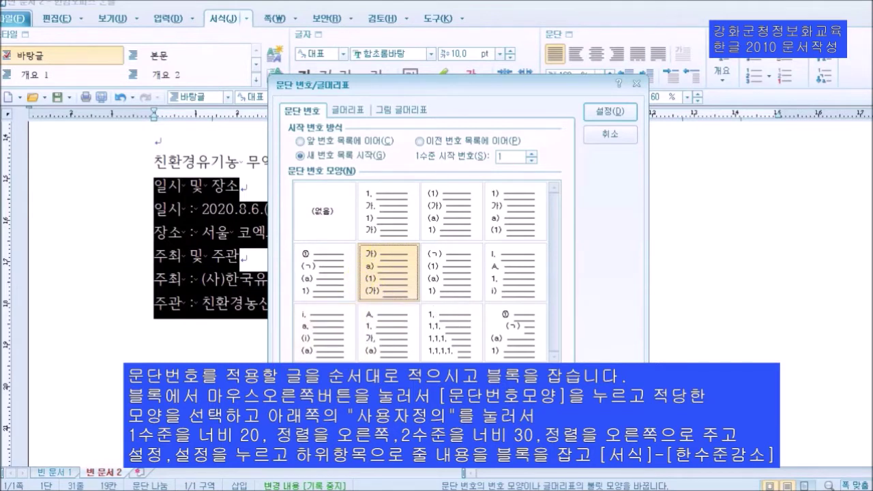
pyautogui.click(527, 377)
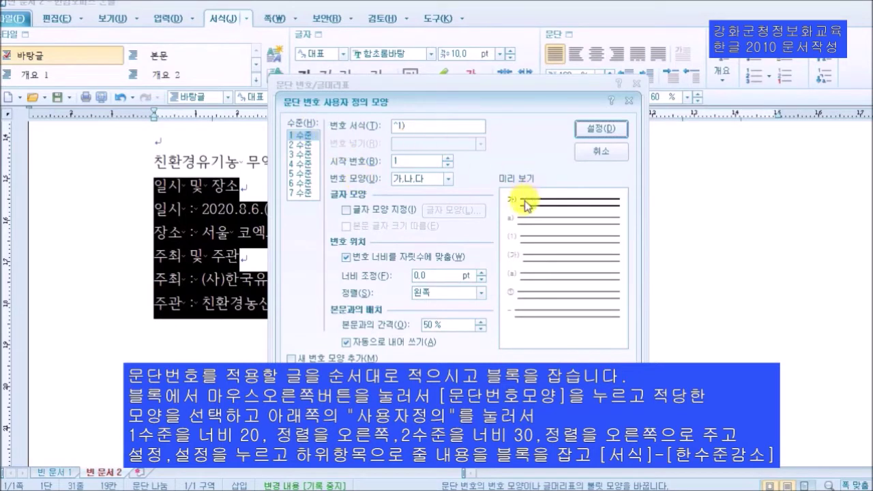
# - Give the level 1 number (가) a 20 pt width and right (오른쪽) alignment
pyautogui.moveTo(443, 277); pyautogui.dragTo(406, 281)
pyautogui.write('20')
pyautogui.click(429, 293)
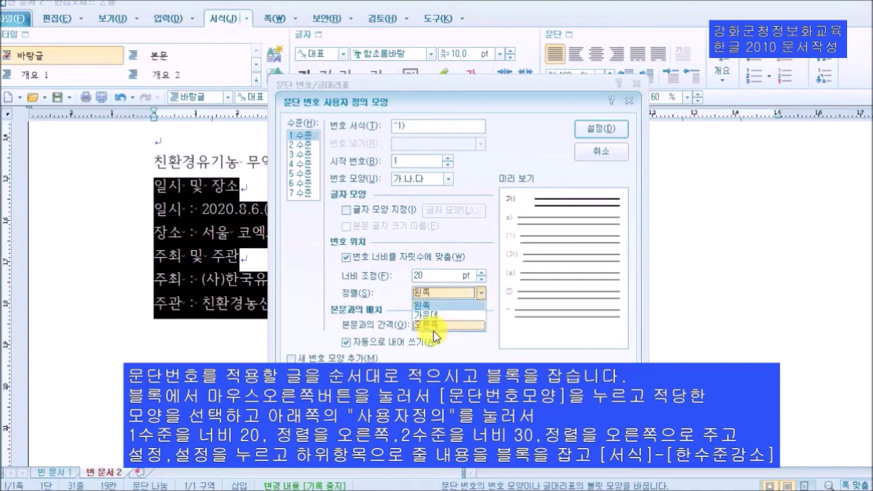
pyautogui.click(433, 333)
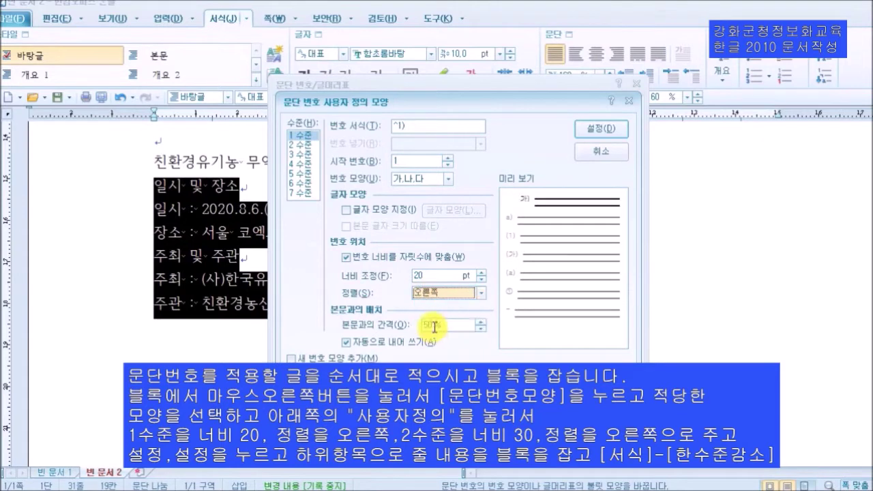
# - Give the level 2 number (a) a 30 pt width and right (오른쪽) alignment
pyautogui.click(306, 149)
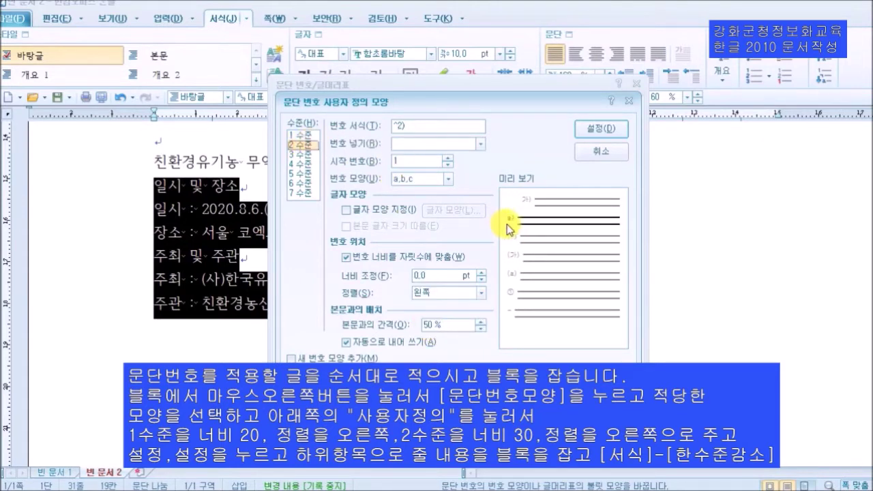
pyautogui.doubleClick(429, 276)
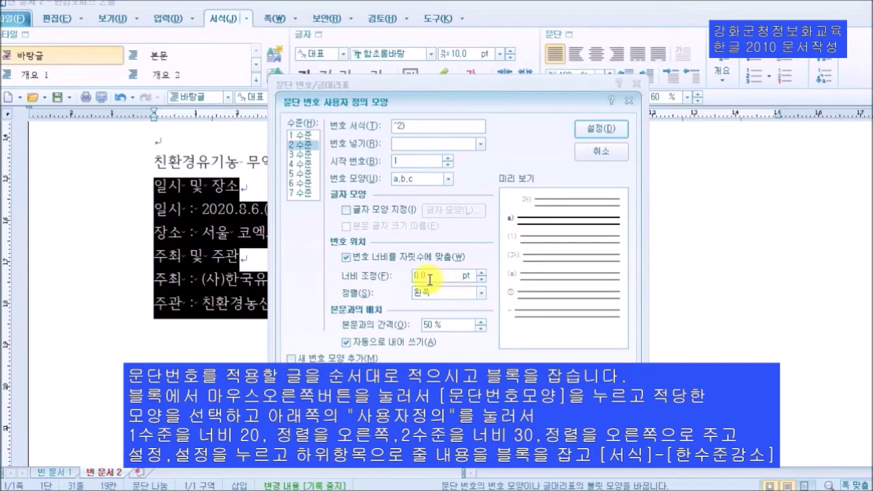
pyautogui.write('30')
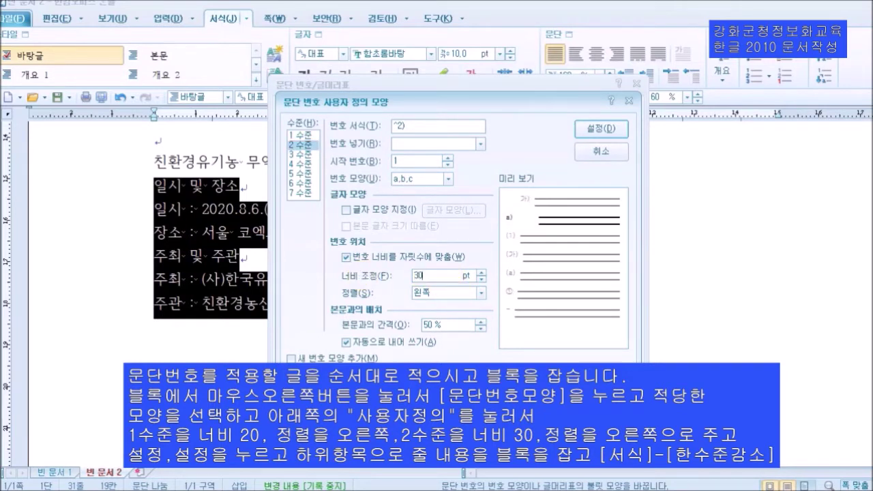
pyautogui.click(436, 292)
pyautogui.click(437, 326)
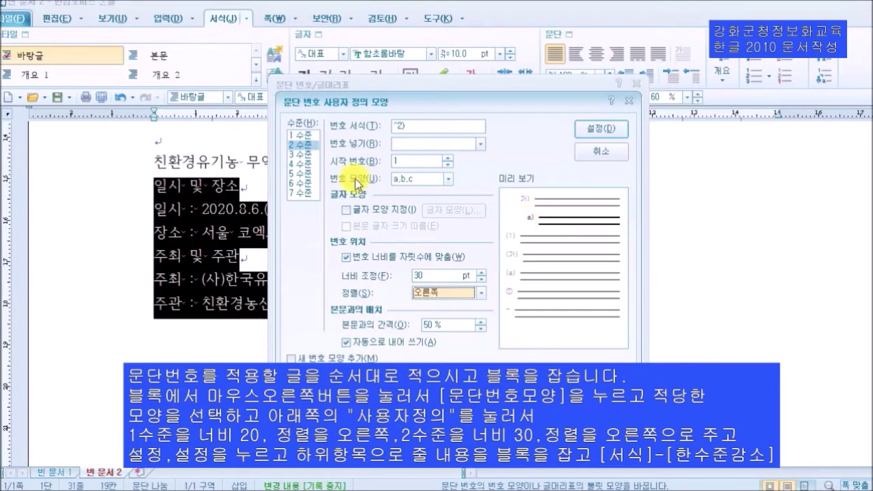
# - Change the level 2 number shape to ⓐ,ⓑ,ⓒ with the format ^2 without a closing parenthesis, and apply the numbering to the fourth block
pyautogui.click(448, 179)
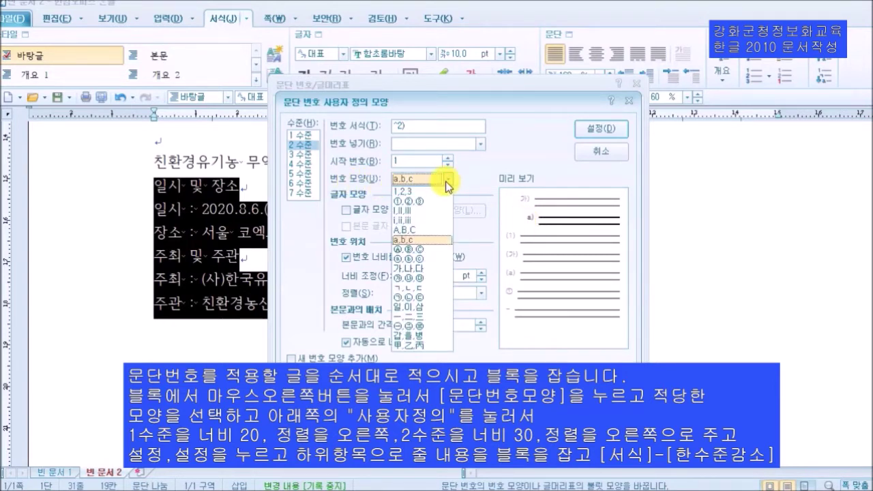
pyautogui.click(429, 258)
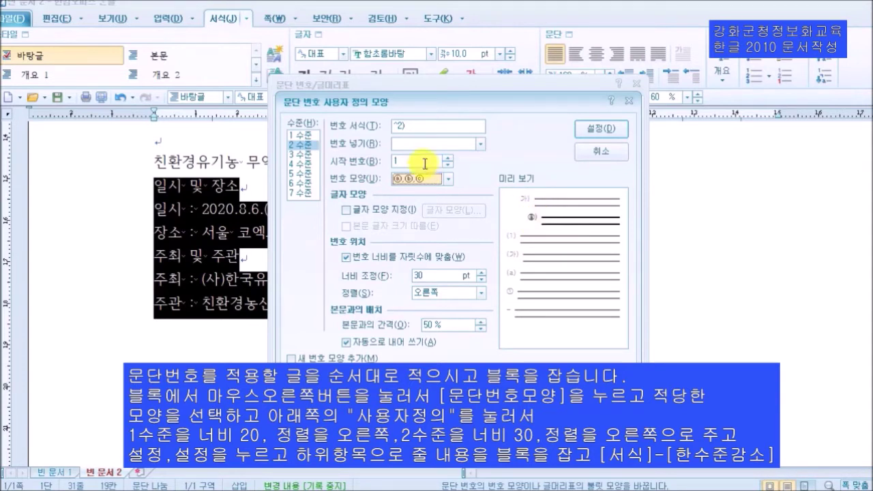
pyautogui.click(414, 125)
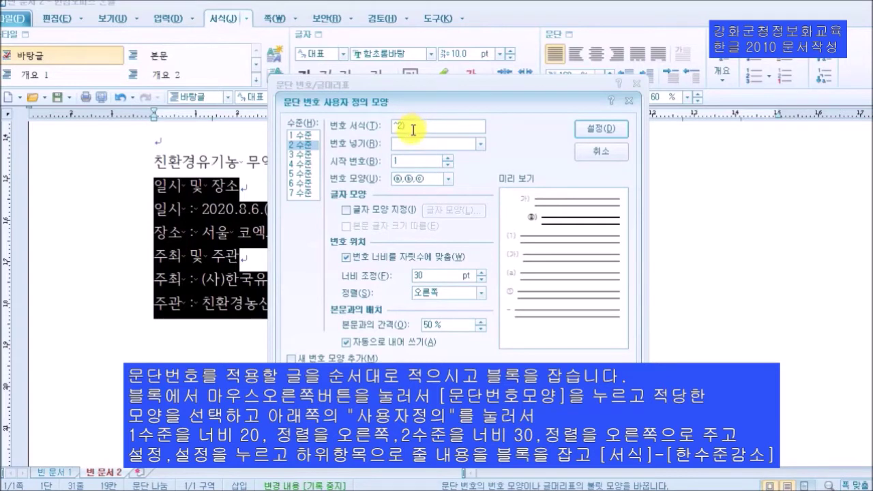
pyautogui.press('BackSpace')
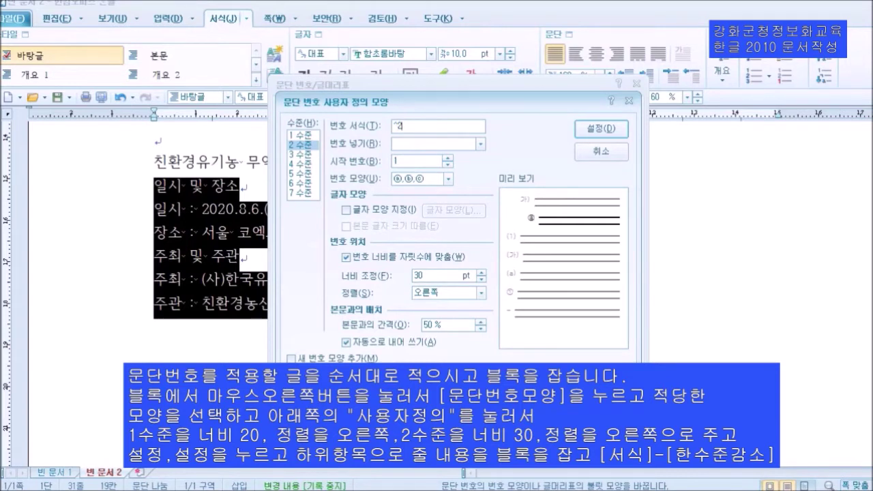
pyautogui.click(597, 131)
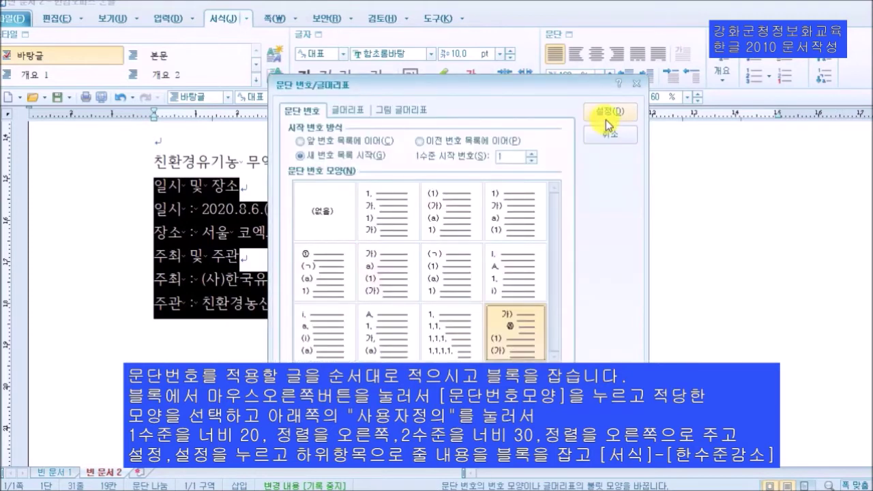
pyautogui.click(607, 125)
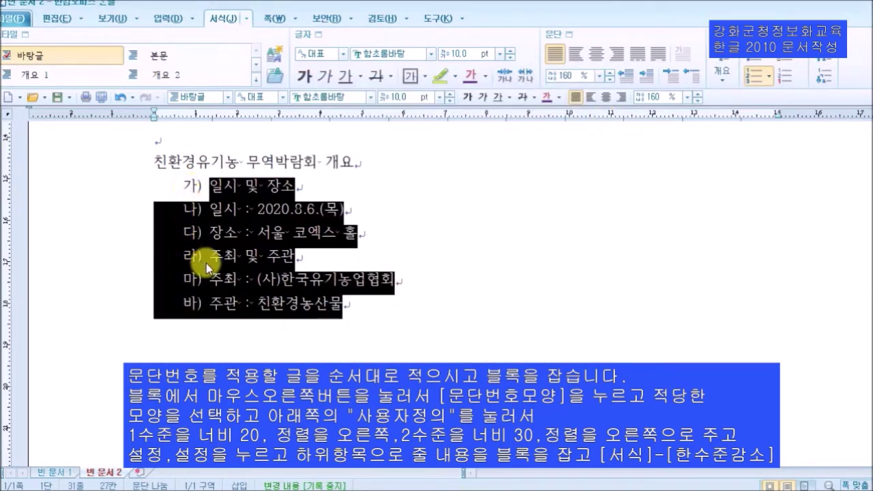
# - Lower the fourth block's 일시 and 장소 detail lines by one number level
pyautogui.click(237, 267)
pyautogui.moveTo(209, 209); pyautogui.dragTo(364, 239)
pyautogui.click(272, 236)
pyautogui.moveTo(210, 213); pyautogui.dragTo(386, 235)
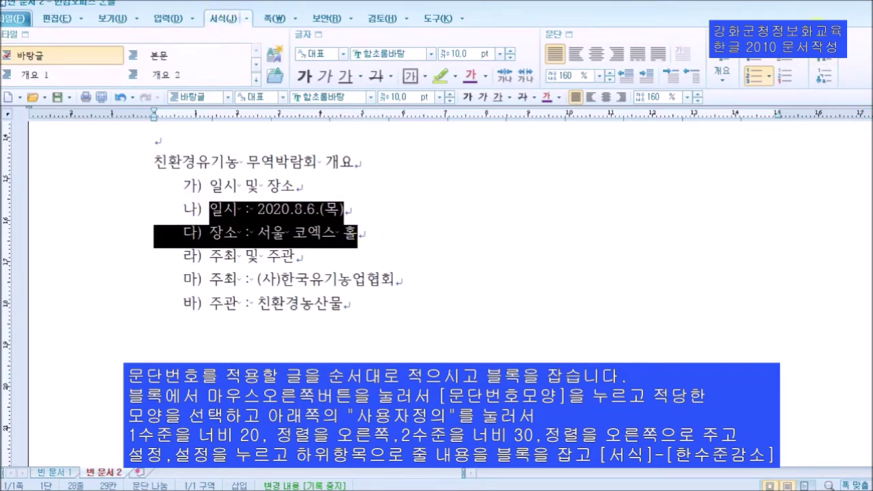
pyautogui.click(825, 83)
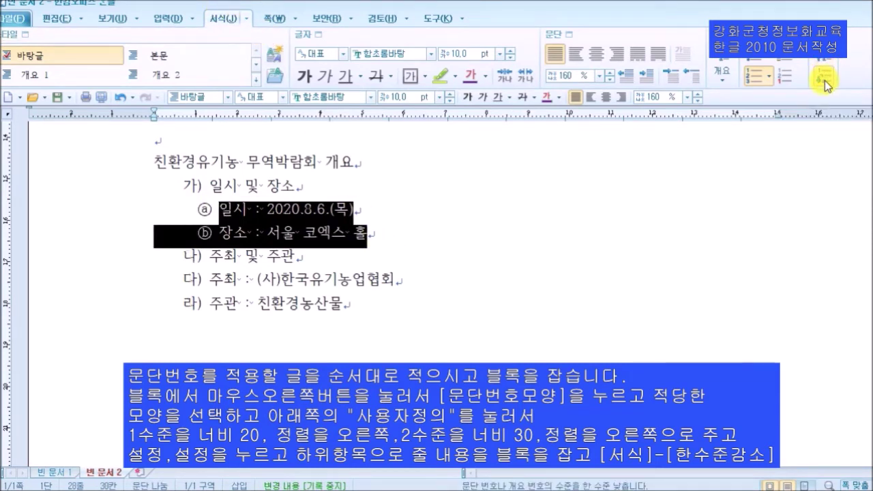
# - Lower the fourth block's 주최 and 주관 detail lines by one number level
pyautogui.moveTo(208, 281); pyautogui.dragTo(346, 320)
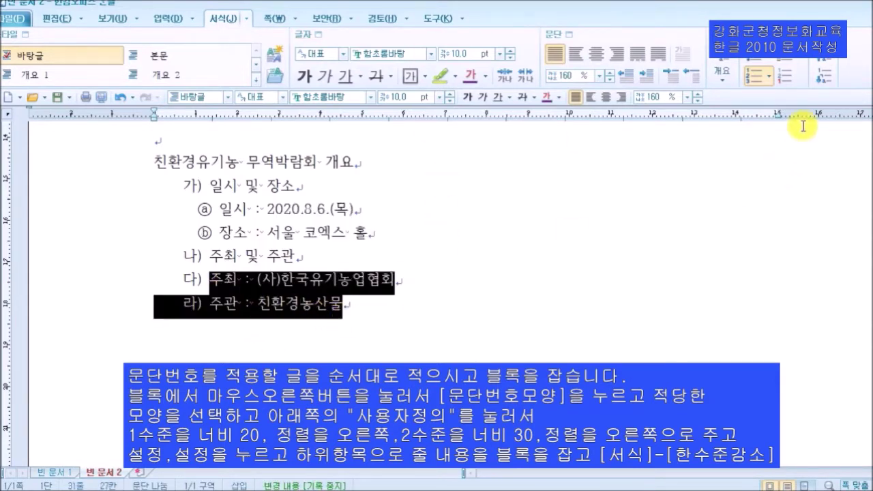
pyautogui.click(826, 80)
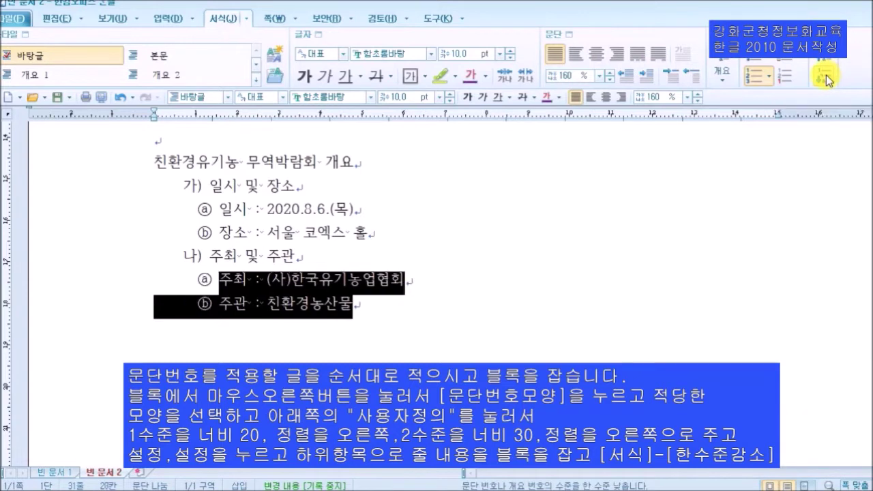
pyautogui.click(531, 291)
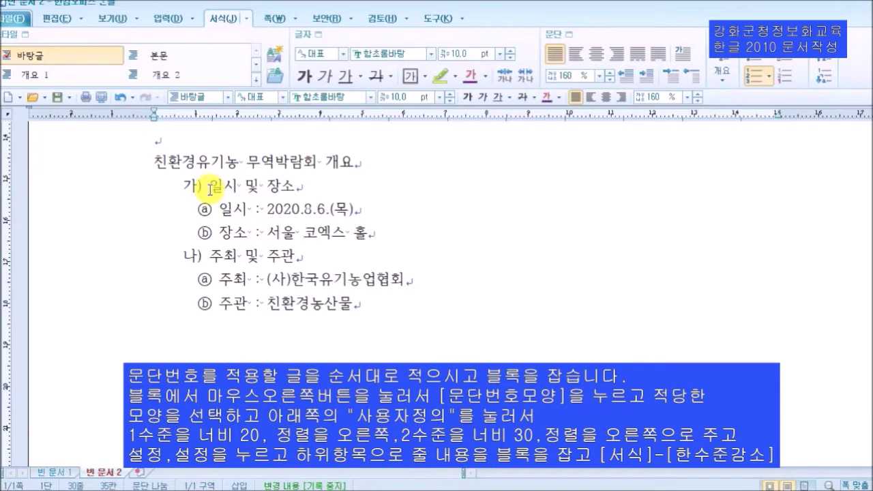
# - Set the line spacing of the fourth block's numbered lines, from 일시 및 장소 through 주관, to 180%
pyautogui.moveTo(206, 186); pyautogui.dragTo(376, 323)
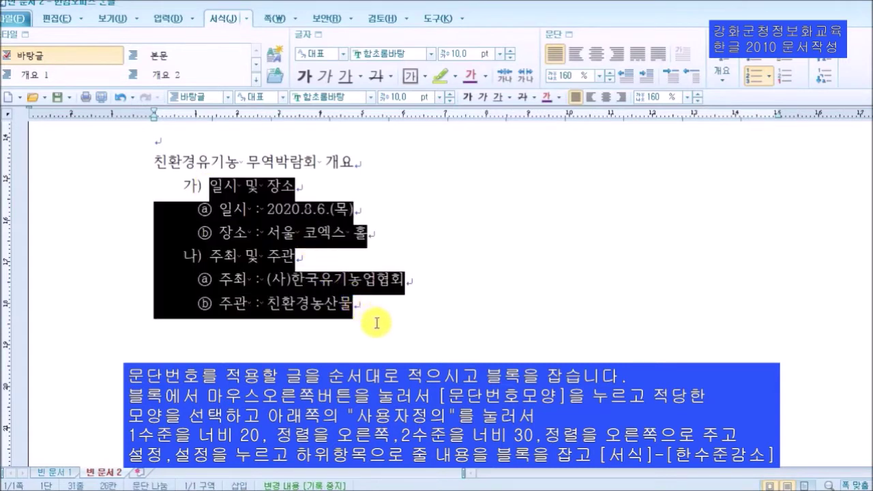
pyautogui.click(690, 99)
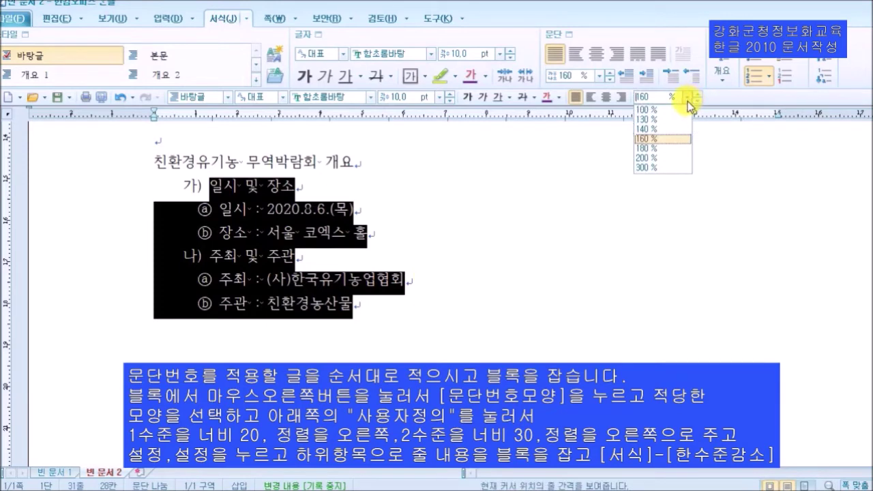
pyautogui.click(646, 148)
pyautogui.click(545, 291)
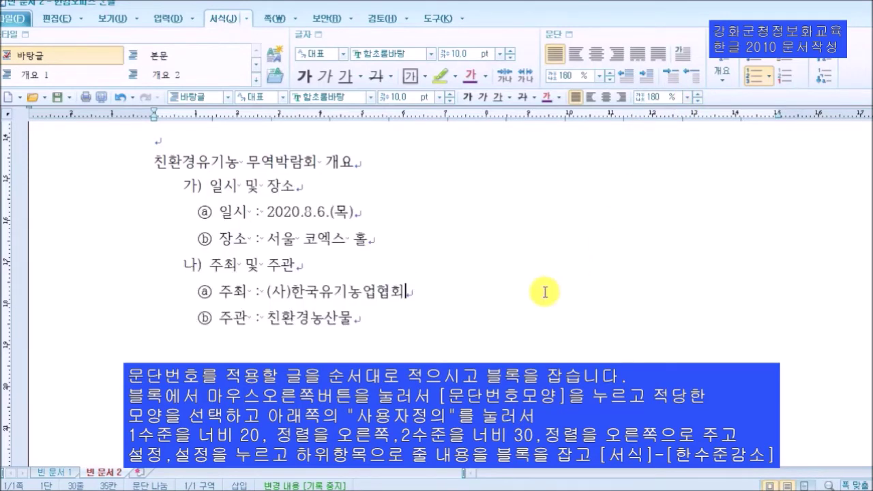
# - Review the numbering shapes, indentation and line spacing of all four 친환경유기농 무역박람회 개요 blocks
pyautogui.scroll(10, 545, 292)
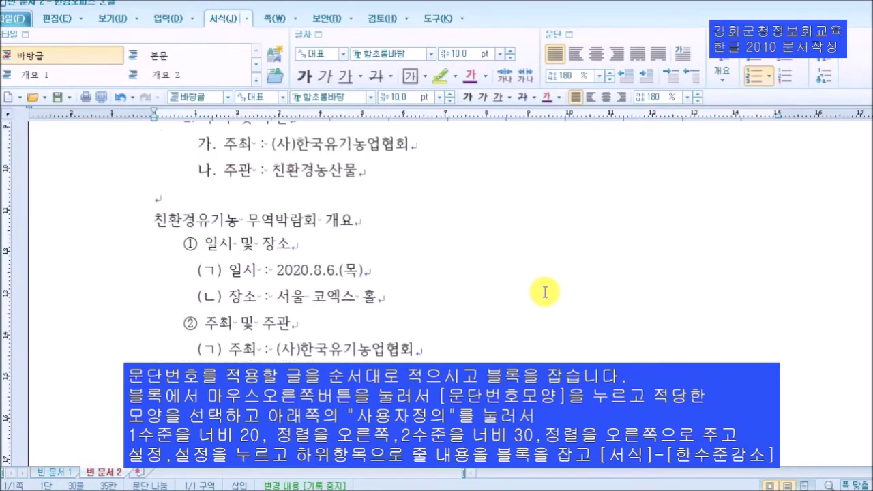
pyautogui.scroll(3, 543, 289)
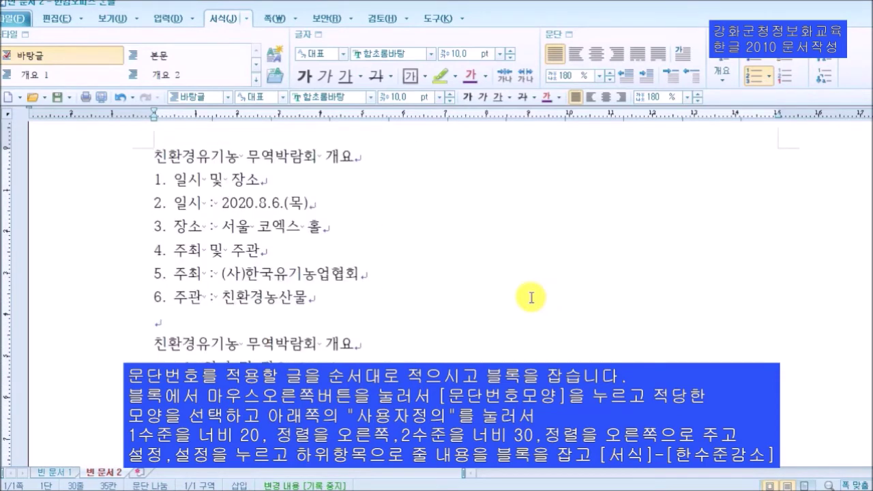
pyautogui.scroll(-2, 525, 300)
pyautogui.scroll(-2, 515, 305)
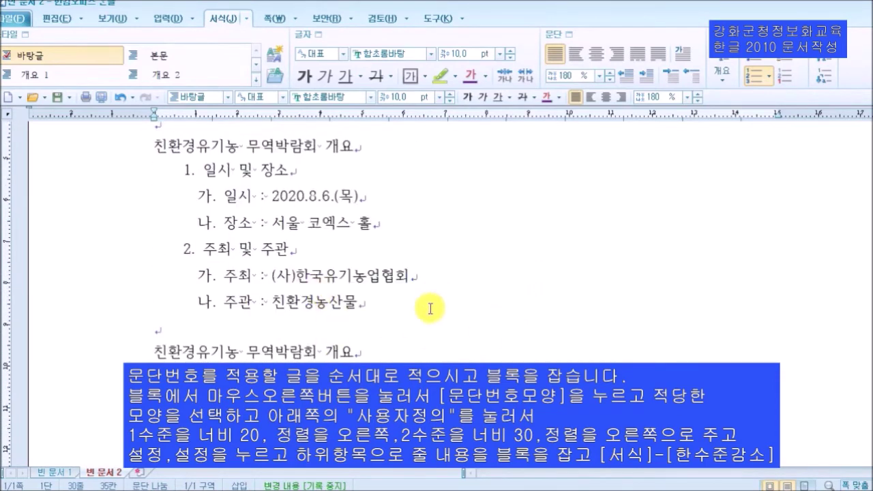
pyautogui.scroll(-5, 294, 243)
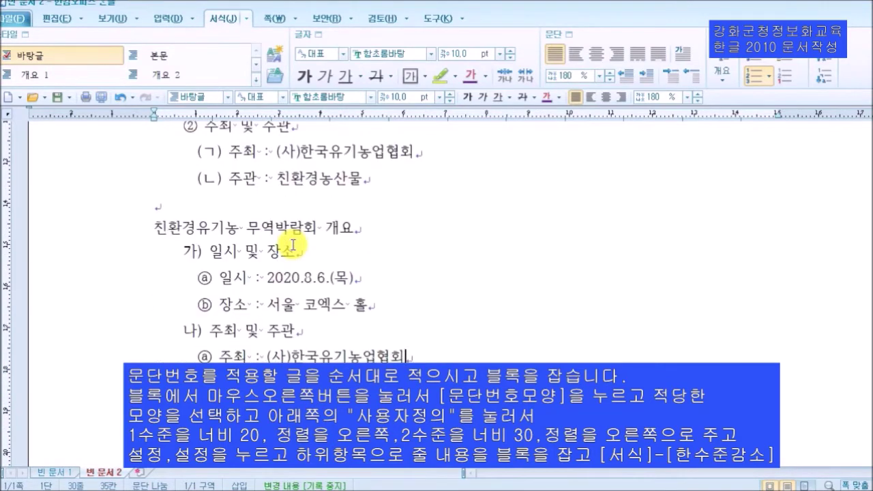
pyautogui.hotkey('ctrl', 'z')
pyautogui.hotkey('ctrl', 'z')
pyautogui.hotkey('ctrl', 'z')
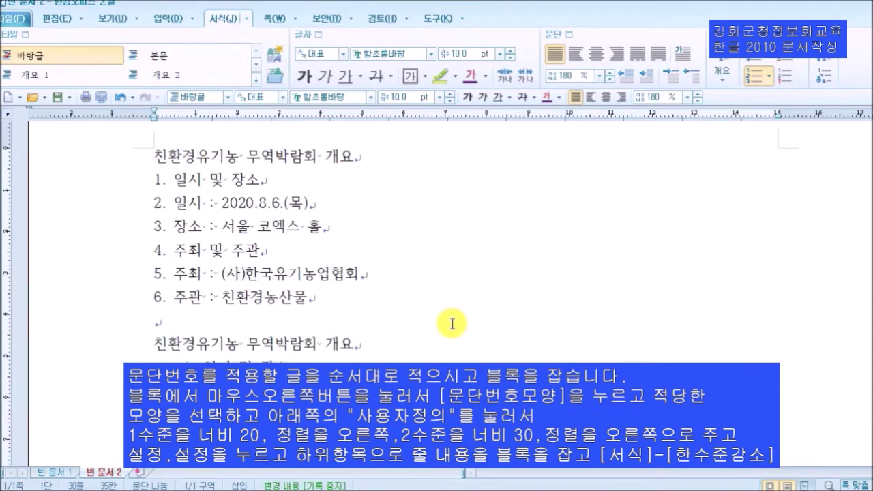
pyautogui.scroll(3, 454, 326)
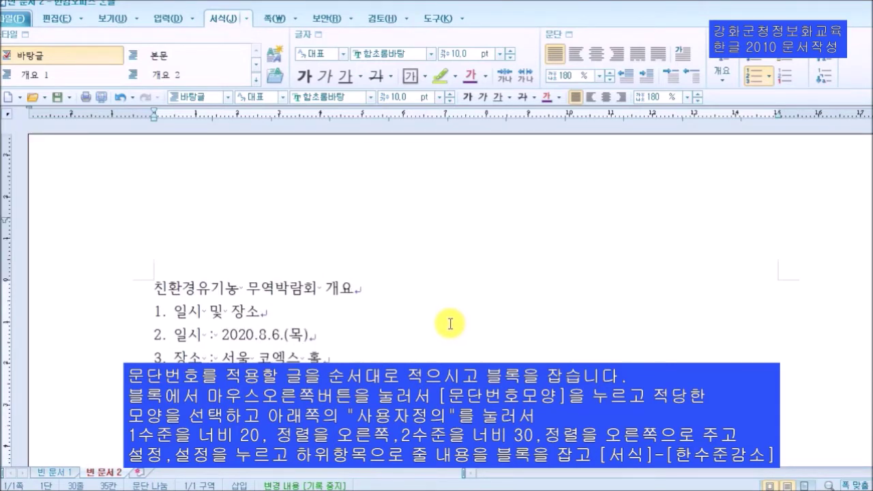
pyautogui.scroll(-5, 444, 315)
pyautogui.scroll(5, 408, 322)
pyautogui.scroll(-2, 382, 324)
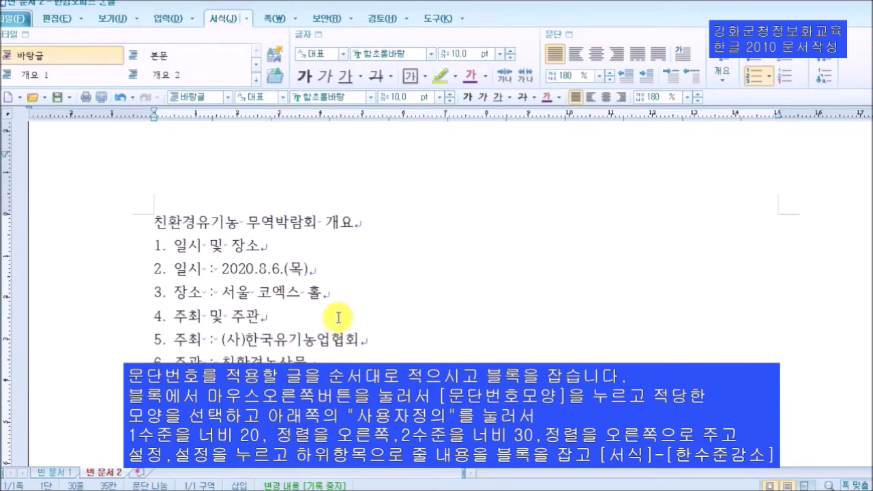
pyautogui.scroll(-3, 338, 318)
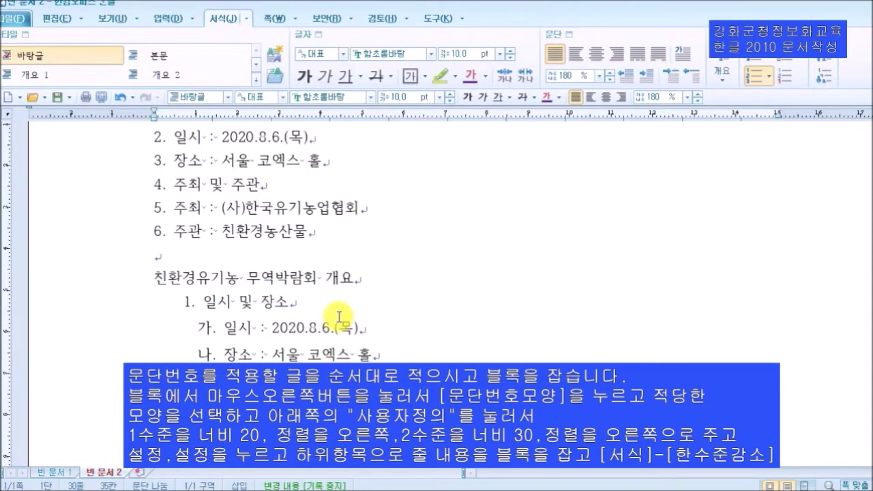
pyautogui.scroll(-8, 348, 319)
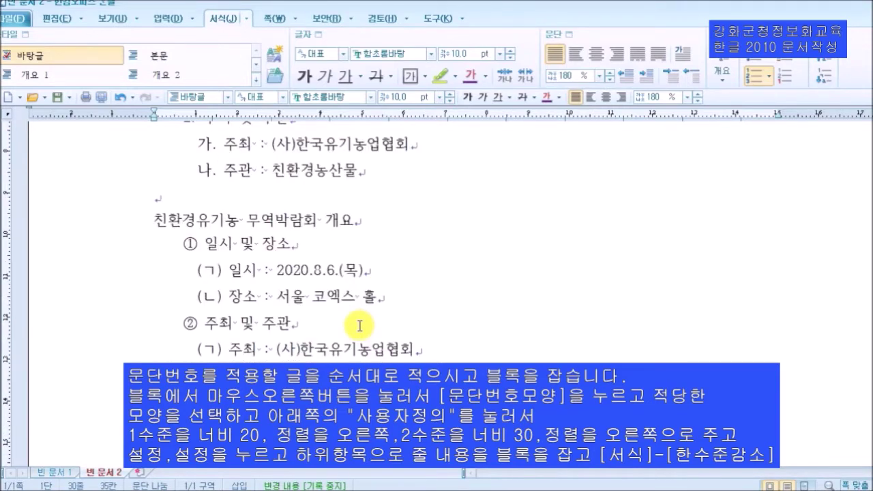
pyautogui.scroll(-8, 359, 325)
pyautogui.scroll(19, 360, 328)
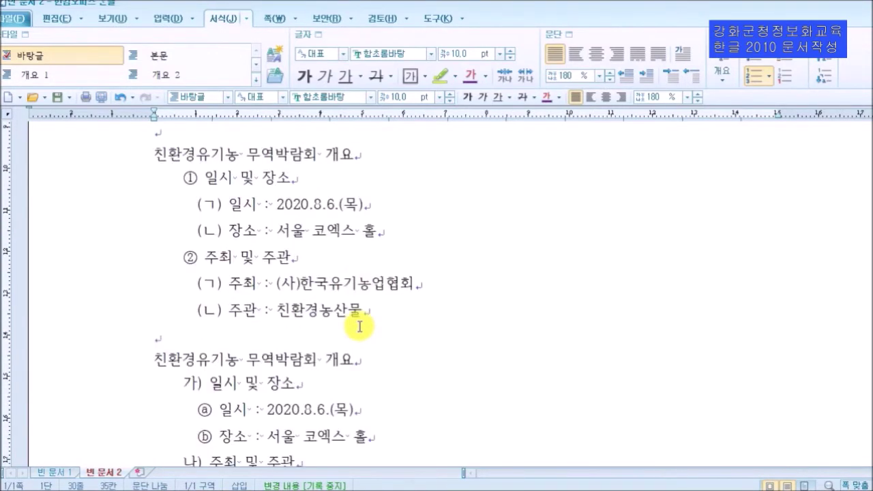
pyautogui.scroll(-5, 360, 327)
pyautogui.scroll(5, 357, 319)
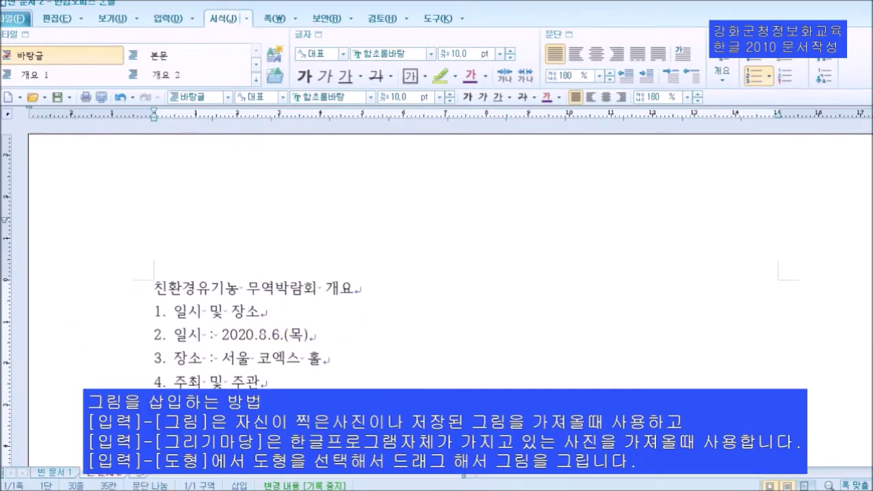
# - Browse the 그리기마당 drawing pieces (그리기 조각), from 블록화살표 through the traditional, science, shape, household, icon and plant collections
pyautogui.click(169, 18)
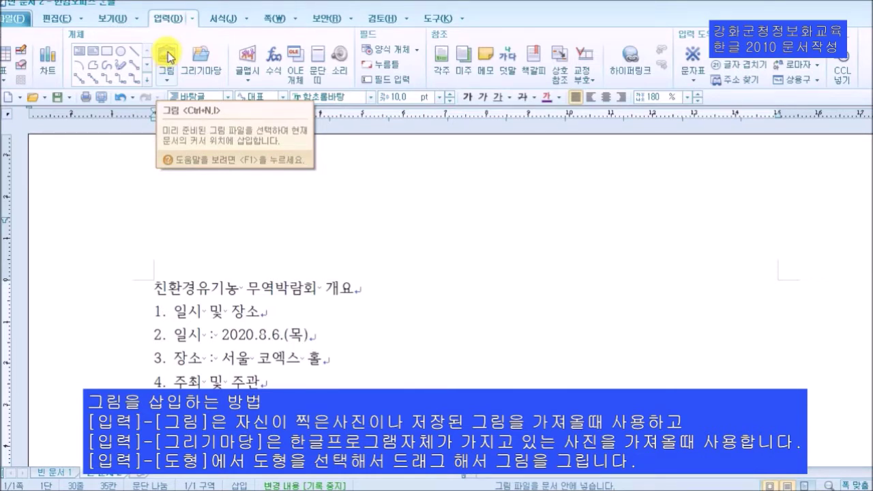
pyautogui.click(204, 55)
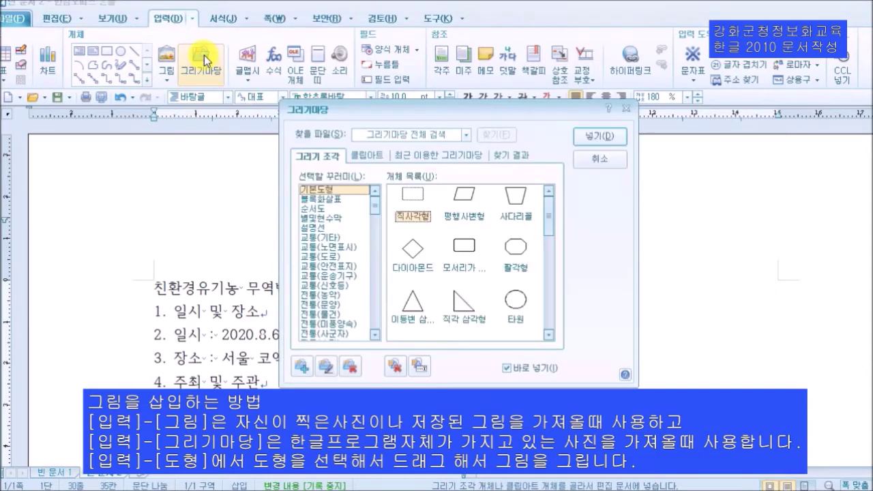
pyautogui.click(328, 199)
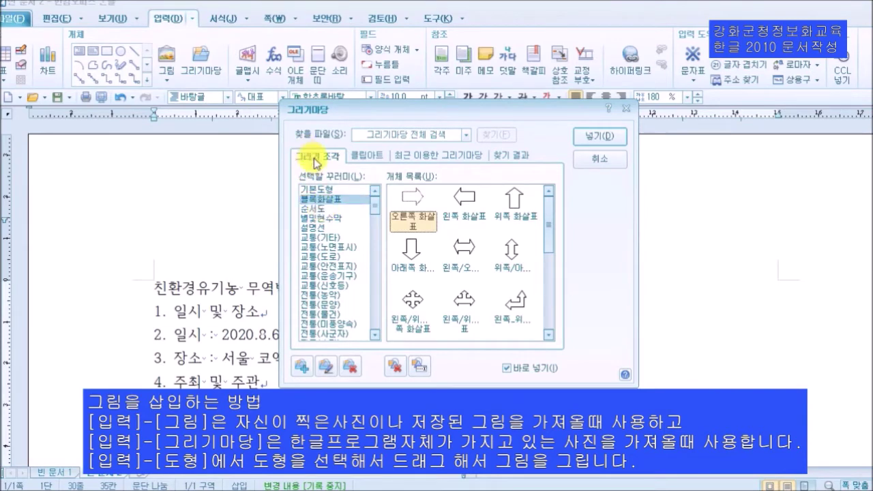
pyautogui.click(324, 218)
pyautogui.click(321, 228)
pyautogui.click(322, 248)
pyautogui.click(324, 266)
pyautogui.scroll(-3, 325, 266)
pyautogui.click(326, 266)
pyautogui.click(331, 238)
pyautogui.click(331, 247)
pyautogui.click(333, 266)
pyautogui.click(334, 276)
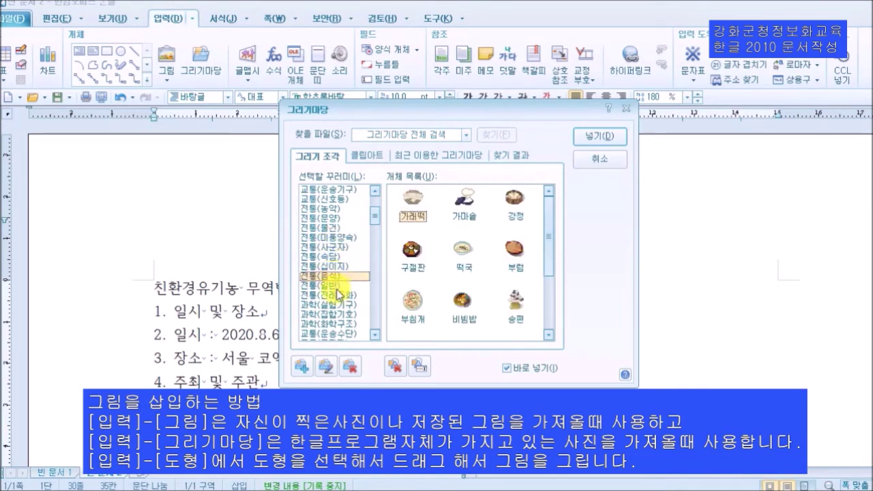
pyautogui.click(338, 296)
pyautogui.click(338, 313)
pyautogui.scroll(-2, 341, 314)
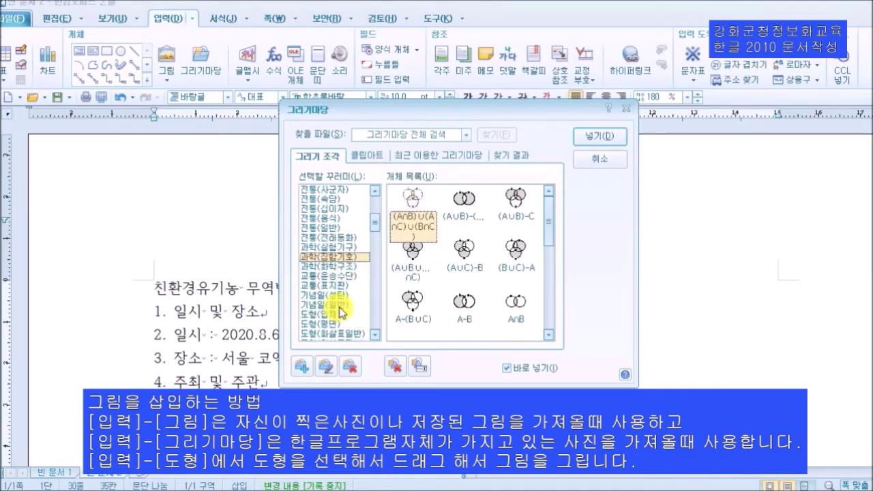
pyautogui.click(340, 309)
pyautogui.click(335, 295)
pyautogui.click(338, 314)
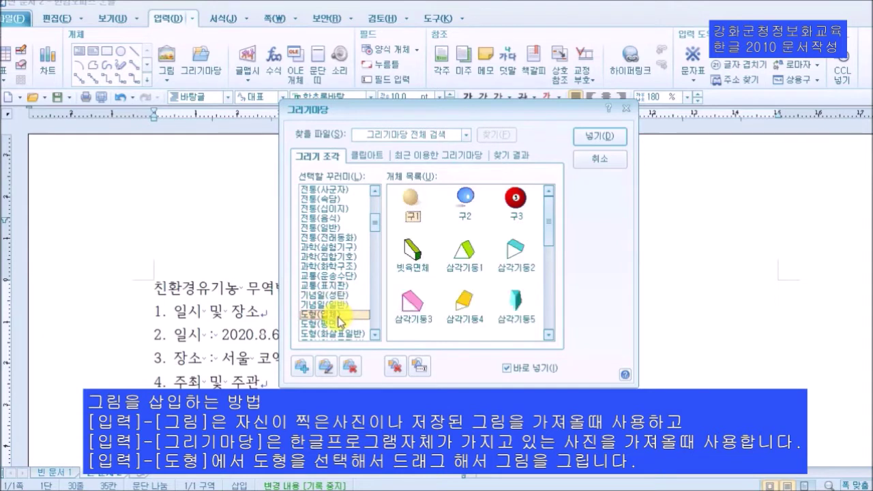
pyautogui.click(336, 324)
pyautogui.scroll(-4, 335, 327)
pyautogui.click(334, 324)
pyautogui.click(332, 315)
pyautogui.click(332, 305)
pyautogui.scroll(-2, 332, 308)
pyautogui.scroll(-2, 332, 310)
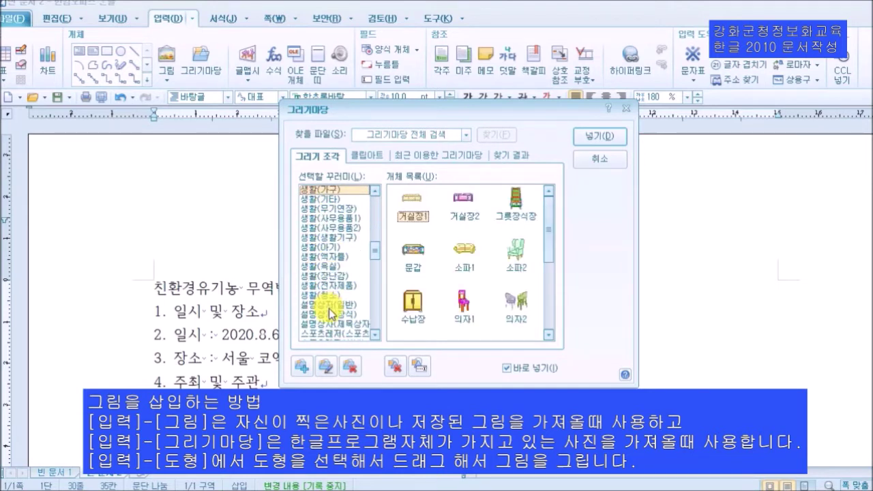
pyautogui.click(333, 306)
pyautogui.click(335, 286)
pyautogui.click(337, 314)
pyautogui.click(338, 324)
pyautogui.scroll(-4, 339, 324)
pyautogui.click(340, 315)
pyautogui.click(340, 323)
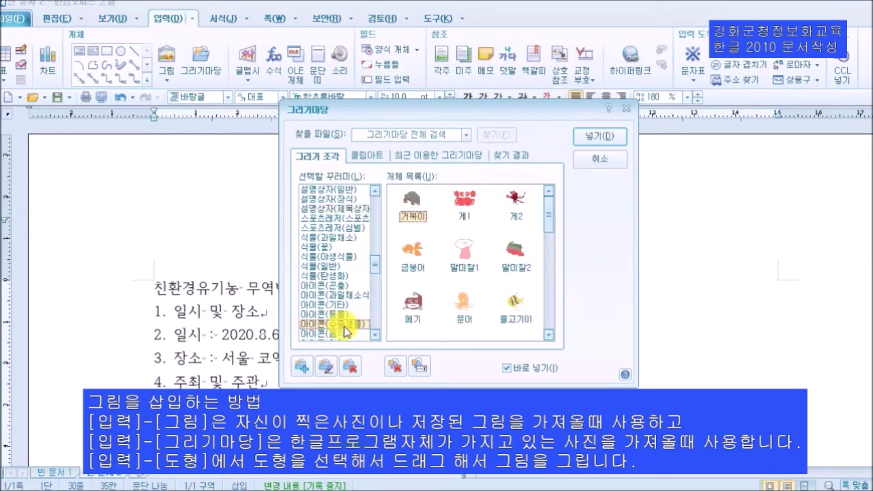
pyautogui.click(335, 278)
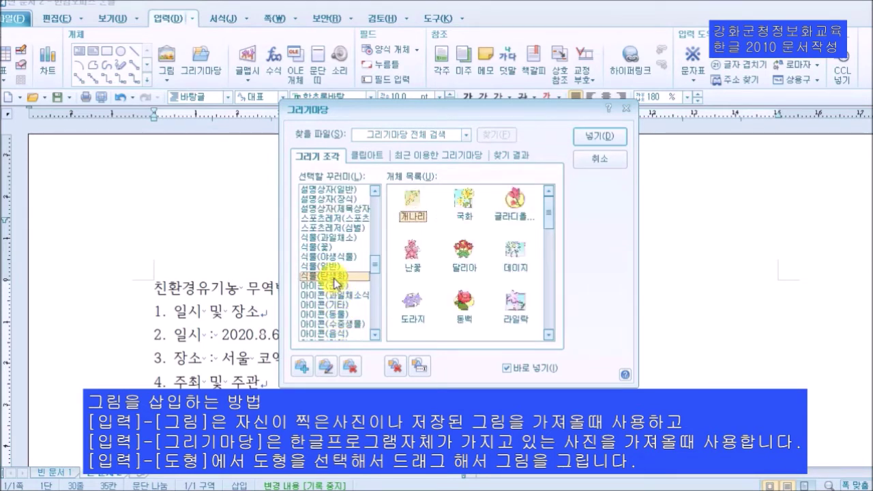
# - Insert the 민들레 drawing from the 식물(야생식물) collection over the first block, about 45.5 mm wide and 41 mm high
pyautogui.click(328, 258)
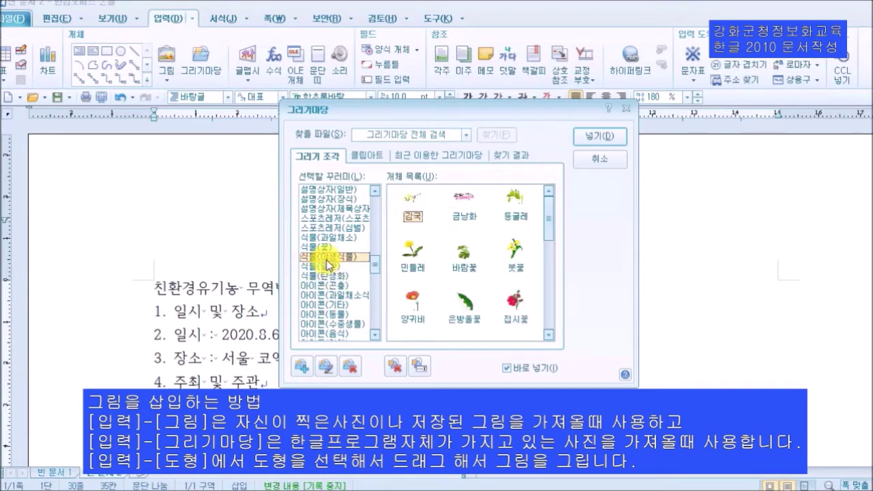
pyautogui.click(417, 253)
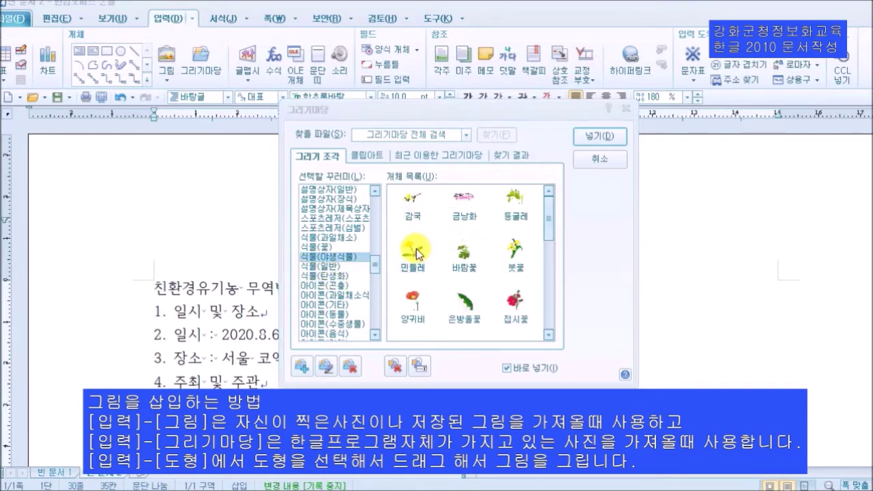
pyautogui.click(598, 136)
pyautogui.moveTo(138, 278); pyautogui.dragTo(326, 445)
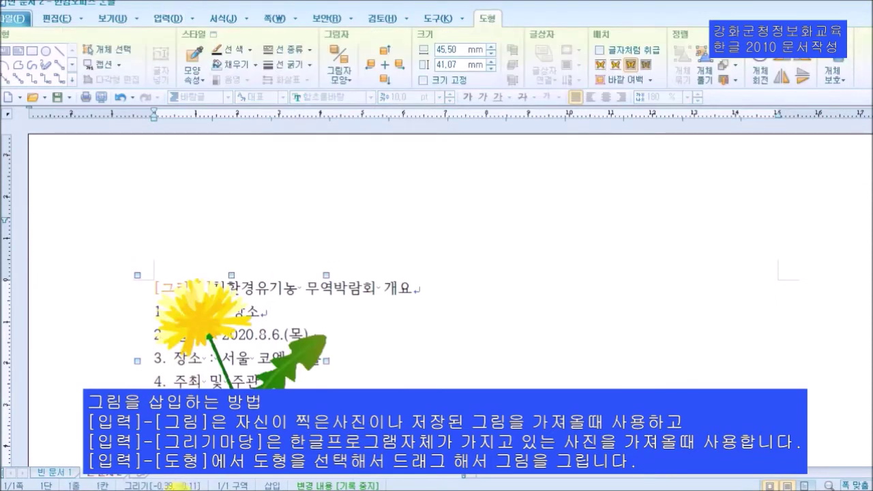
pyautogui.scroll(-2, 139, 369)
pyautogui.moveTo(209, 257)
pyautogui.mouseDown()
pyautogui.moveTo(254, 258)
pyautogui.moveTo(212, 254)
pyautogui.mouseUp()
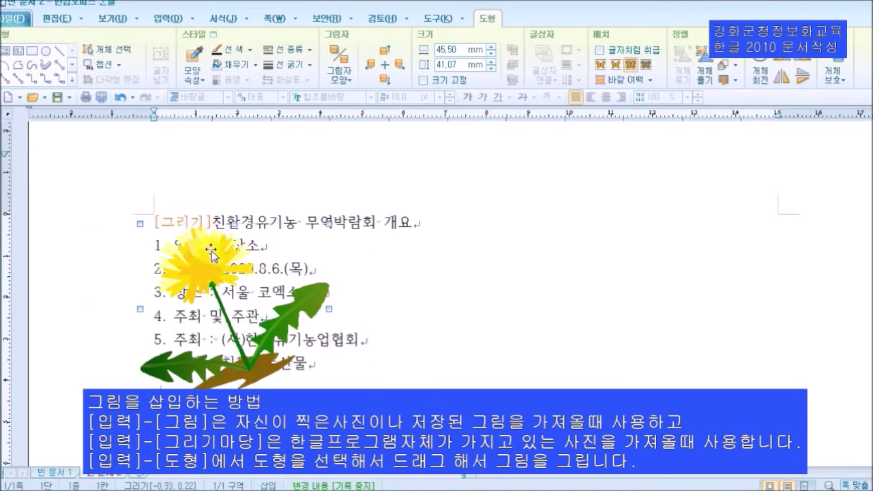
# - Hide the typesetting marks (조판 부호) in the document view
pyautogui.click(114, 18)
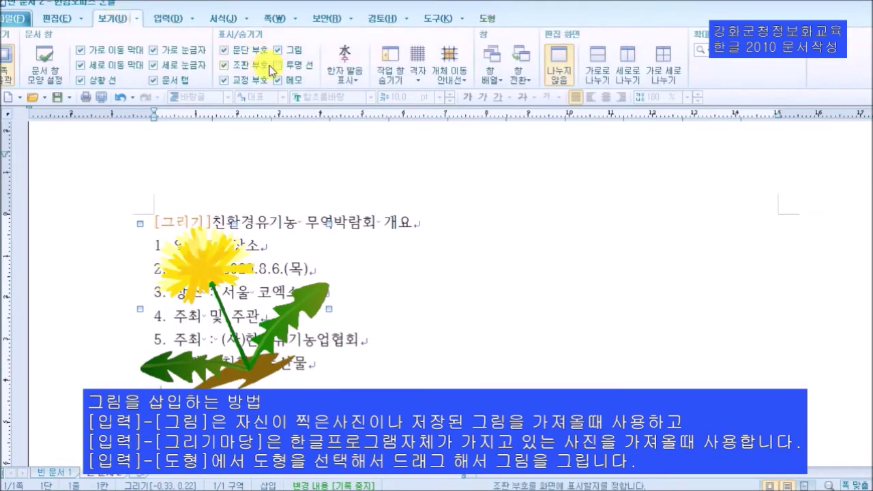
pyautogui.click(240, 66)
# - Move the dandelion drawing into the blank area beside the first block and adjust its size and position there
pyautogui.moveTo(199, 271); pyautogui.dragTo(508, 280)
pyautogui.moveTo(508, 280); pyautogui.dragTo(443, 275)
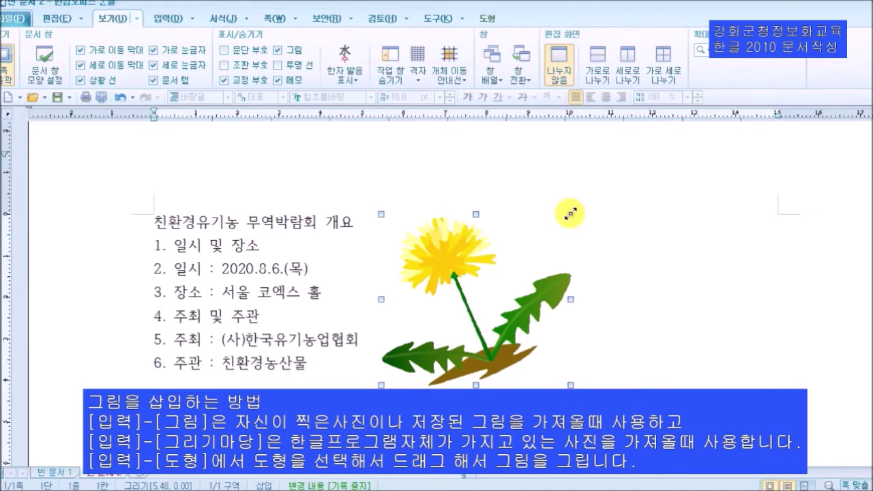
pyautogui.moveTo(571, 213); pyautogui.dragTo(550, 264)
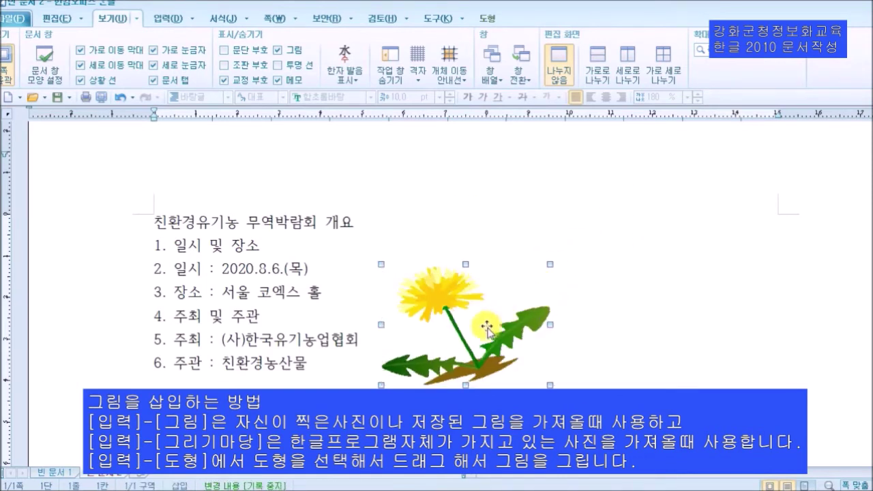
pyautogui.moveTo(487, 330); pyautogui.dragTo(509, 281)
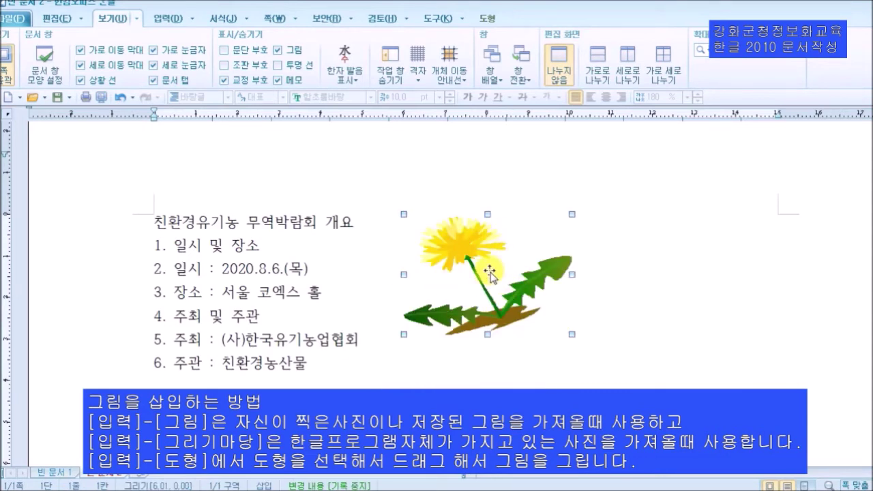
pyautogui.moveTo(492, 267)
pyautogui.mouseDown()
pyautogui.moveTo(627, 279)
pyautogui.moveTo(493, 290)
pyautogui.moveTo(477, 266)
pyautogui.moveTo(675, 300)
pyautogui.moveTo(476, 271)
pyautogui.mouseUp()
pyautogui.moveTo(551, 335); pyautogui.dragTo(611, 374)
pyautogui.moveTo(532, 304); pyautogui.dragTo(511, 293)
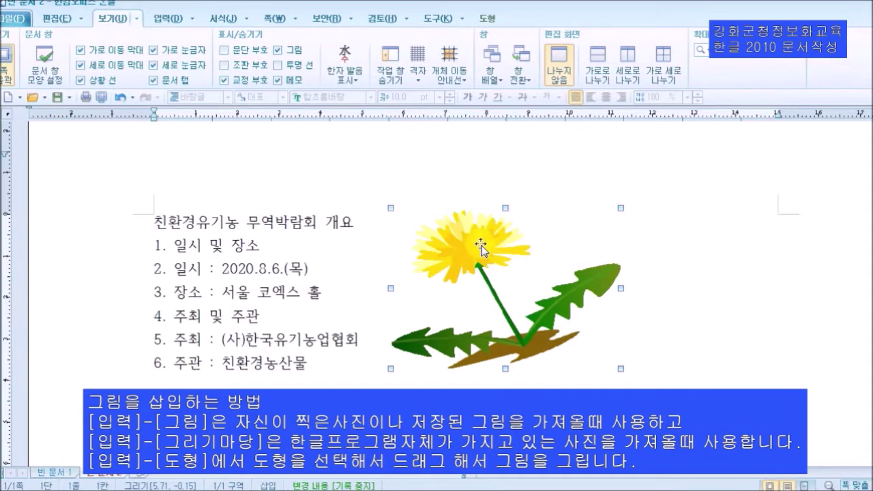
# - Delete the dandelion drawing from the page
pyautogui.press('Delete')
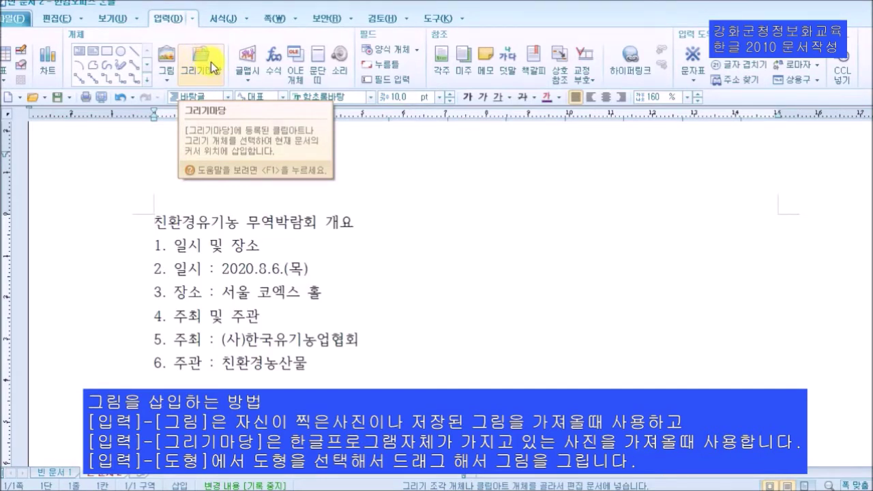
# - Start inserting a picture and look through the library's 사진 folders and 내 컴퓨터 for a saved image
pyautogui.click(166, 56)
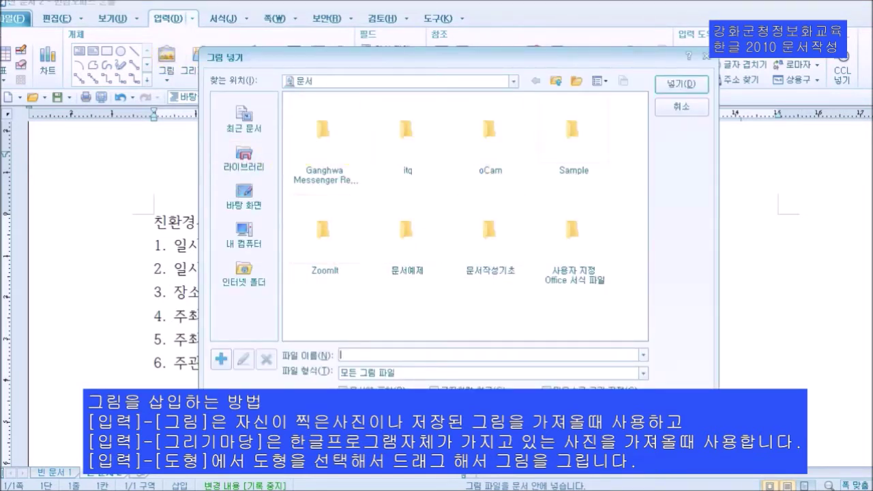
pyautogui.click(257, 164)
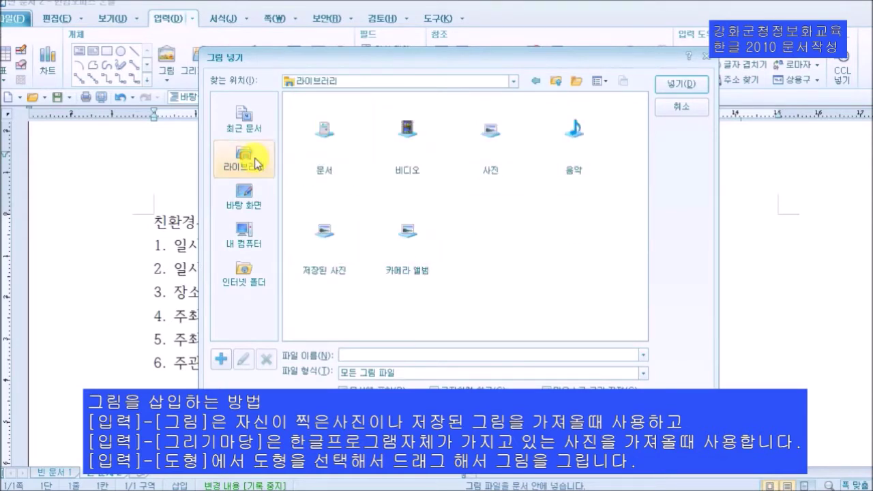
pyautogui.doubleClick(489, 140)
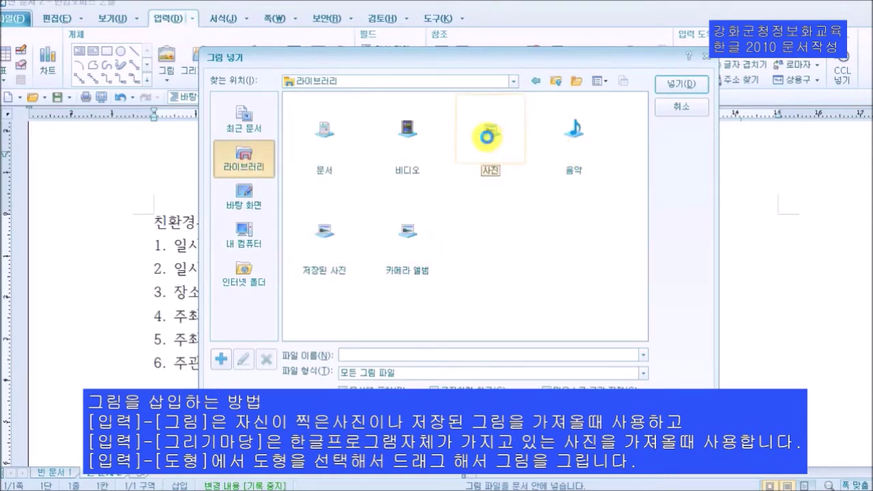
pyautogui.click(406, 129)
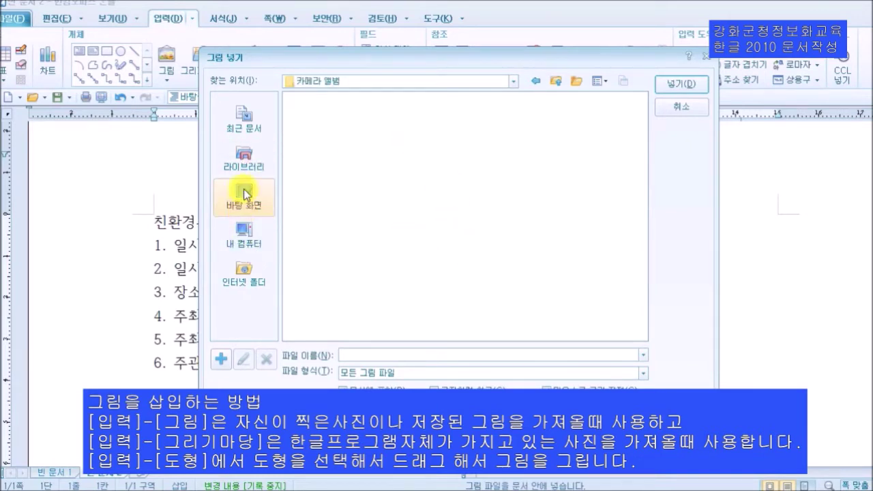
pyautogui.click(242, 234)
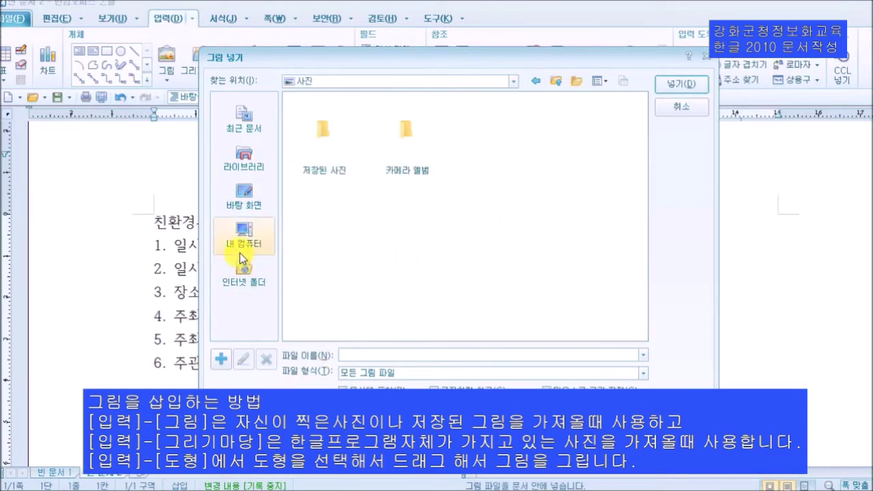
pyautogui.click(243, 244)
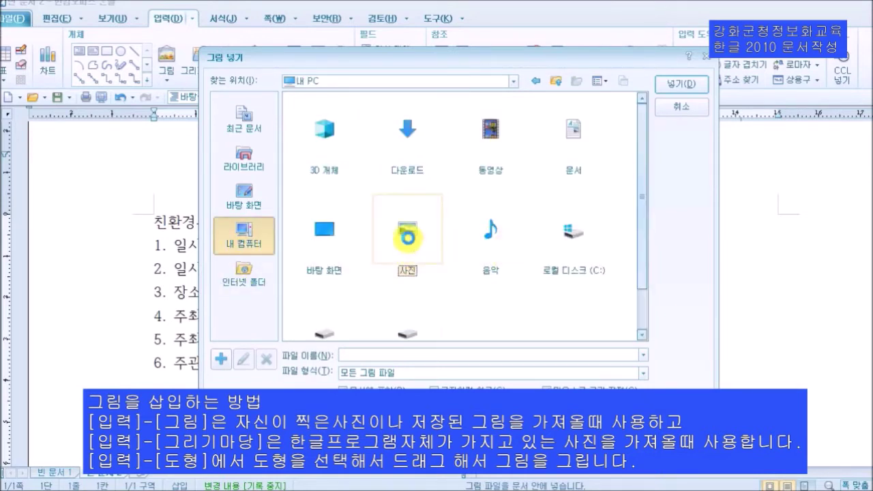
pyautogui.click(247, 232)
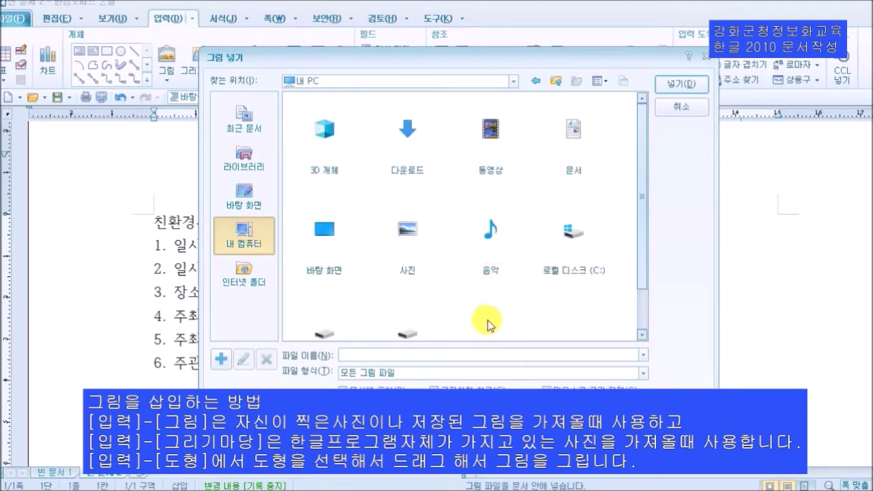
# - Insert 그림1 from the ITQ시험그림 folder on USB drive D: at the first block's start, about 59 mm wide and 39 mm high
pyautogui.moveTo(641, 250); pyautogui.dragTo(643, 314)
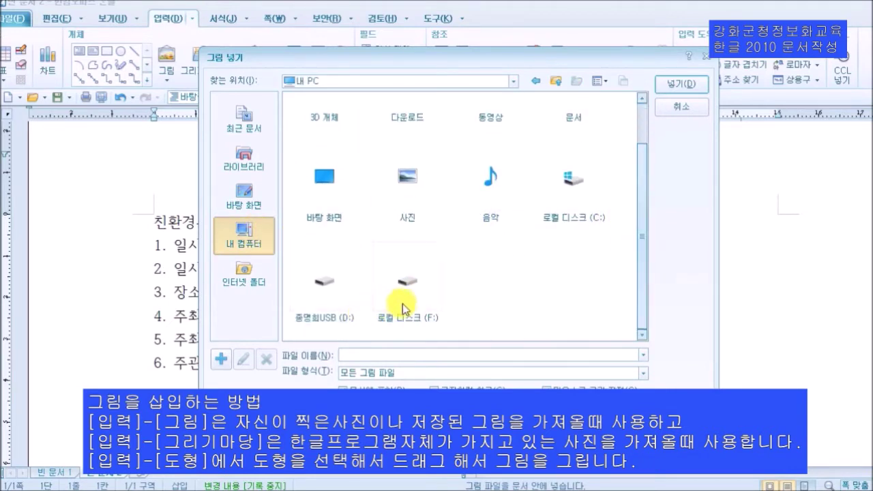
pyautogui.doubleClick(322, 290)
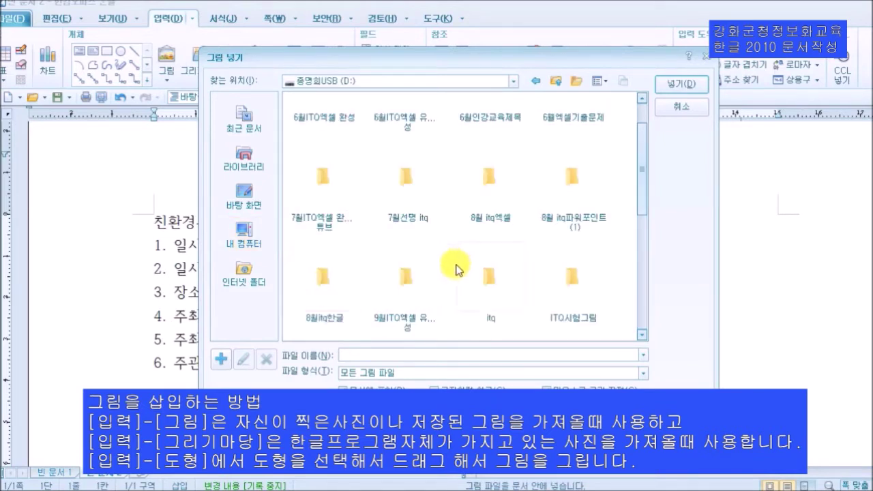
pyautogui.moveTo(643, 175); pyautogui.dragTo(647, 245)
pyautogui.moveTo(650, 276); pyautogui.dragTo(654, 221)
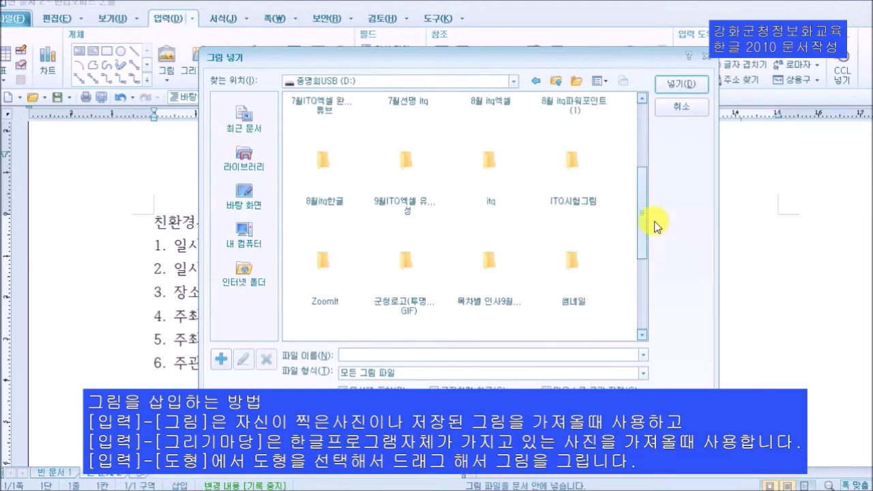
pyautogui.doubleClick(575, 166)
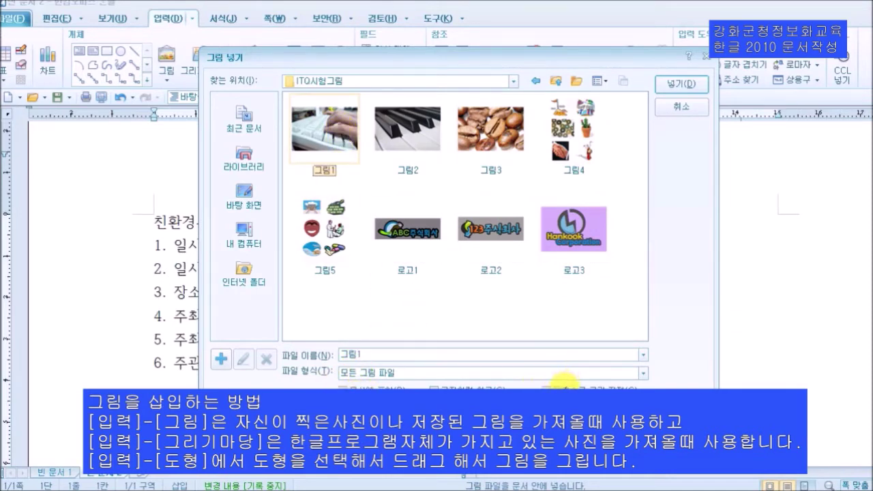
pyautogui.click(673, 85)
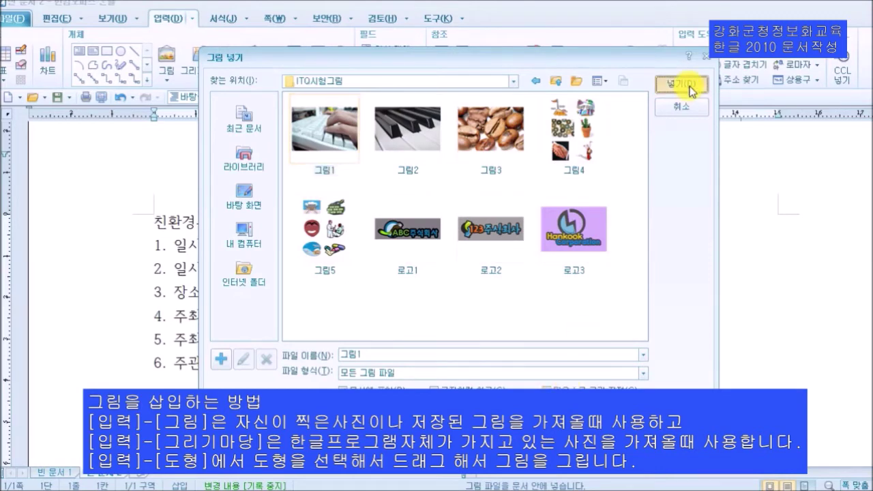
pyautogui.moveTo(132, 208); pyautogui.dragTo(234, 366)
pyautogui.moveTo(284, 287); pyautogui.dragTo(306, 300)
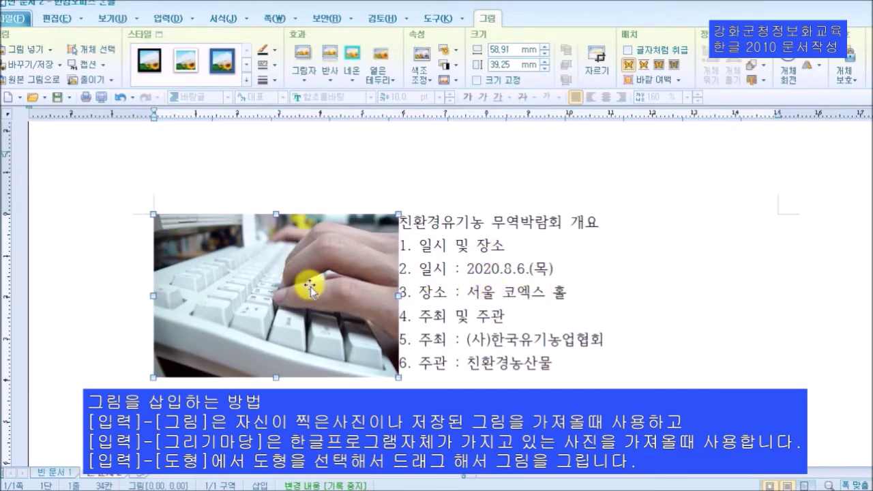
# - Alternate the selection between the keyboard picture and the neighbouring text to compare the picture's selected and unselected states
pyautogui.click(497, 243)
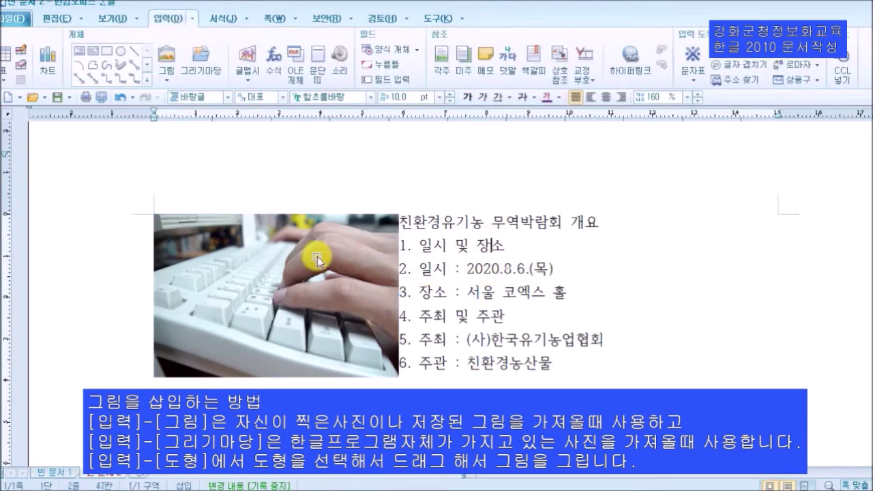
pyautogui.click(343, 263)
pyautogui.click(503, 256)
pyautogui.click(354, 273)
pyautogui.click(497, 256)
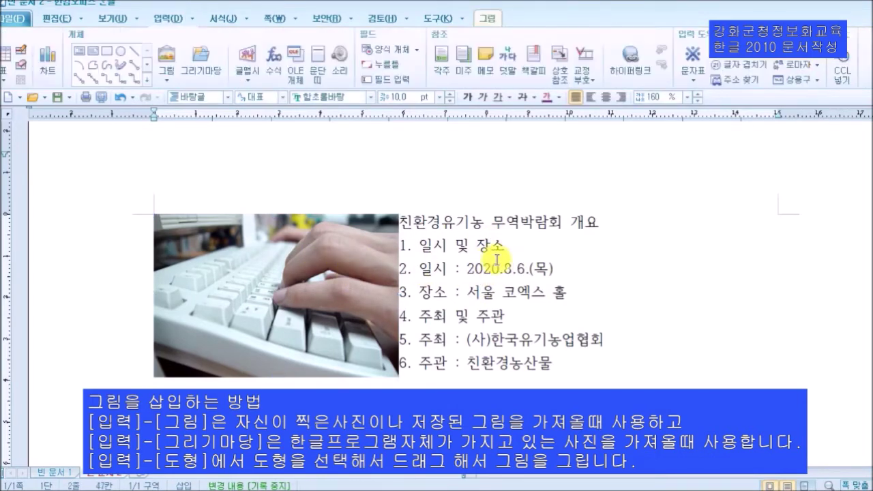
# - Resize the keyboard picture by its corner to about 58.4 mm wide and 38.9 mm high and deselect it
pyautogui.click(379, 273)
pyautogui.moveTo(379, 271); pyautogui.dragTo(247, 278)
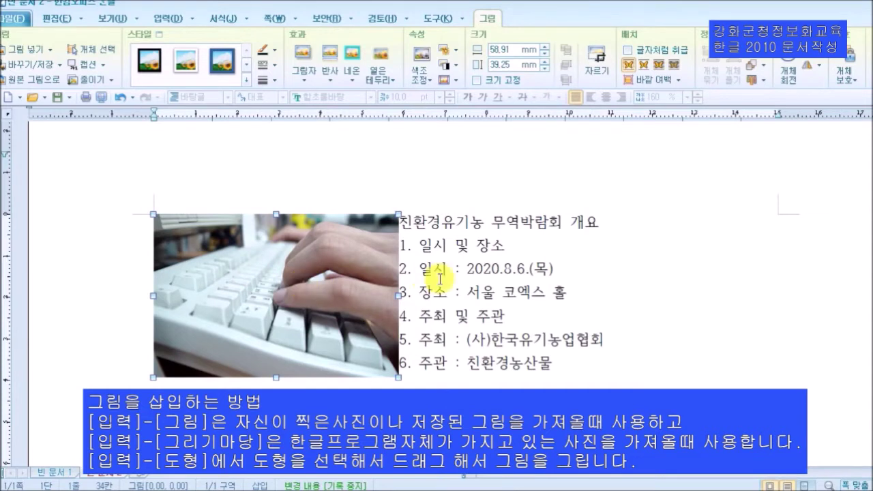
pyautogui.scroll(-2, 409, 278)
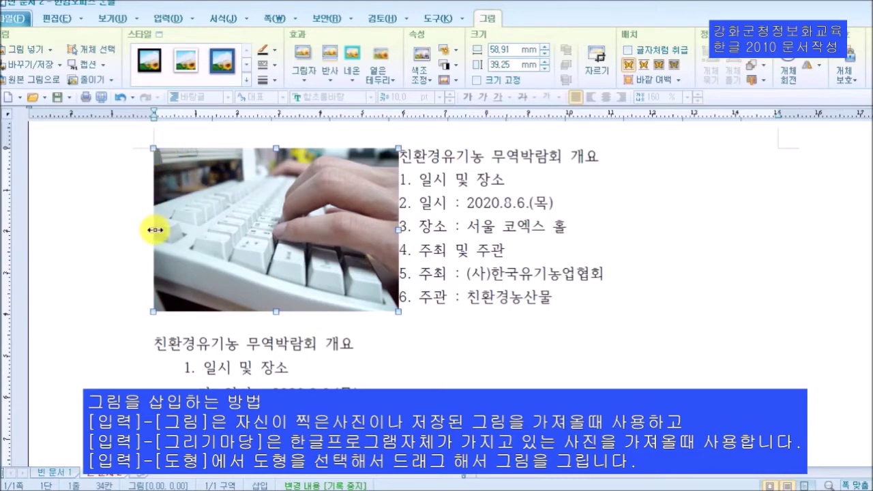
pyautogui.moveTo(397, 315); pyautogui.dragTo(377, 315)
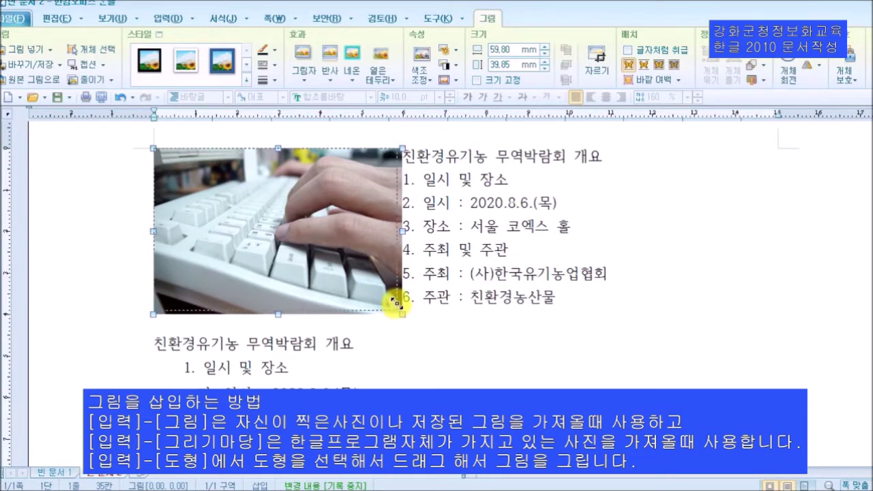
pyautogui.moveTo(401, 314); pyautogui.dragTo(396, 310)
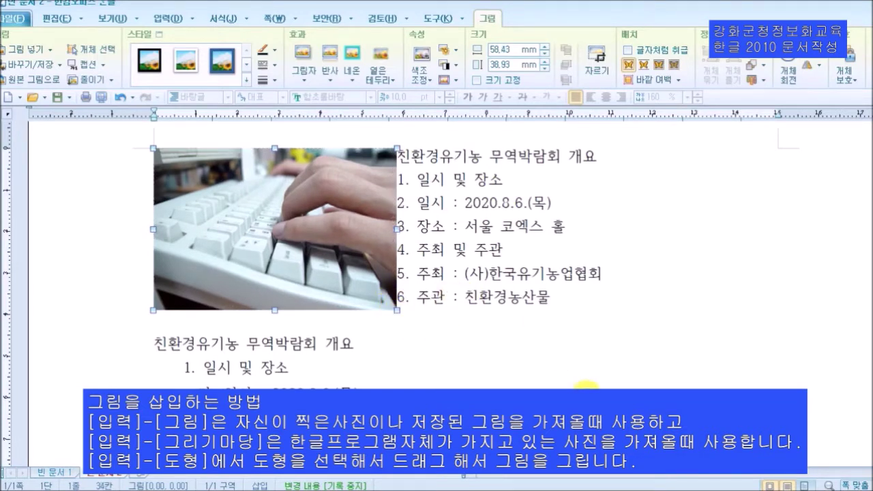
pyautogui.click(587, 392)
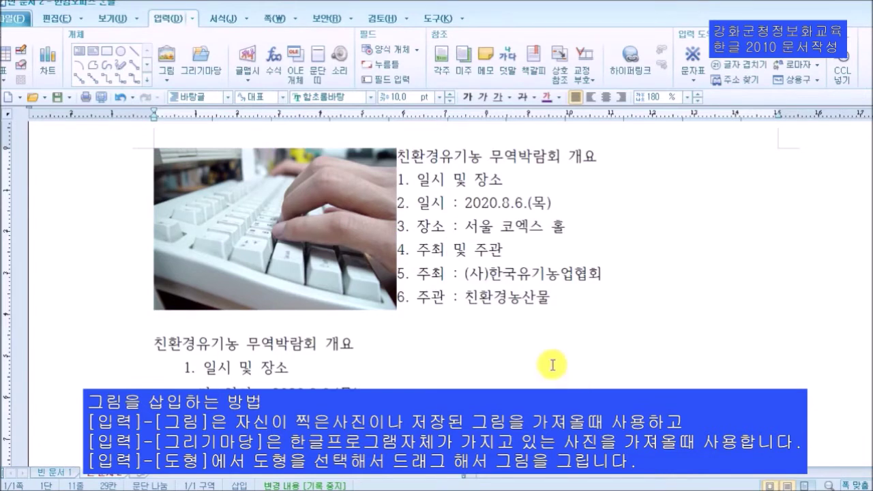
# - Insert 그림2 from the ITQ시험그림 folder in the blank area beside the second block, about 67.8 mm wide and 45.2 mm high
pyautogui.click(505, 366)
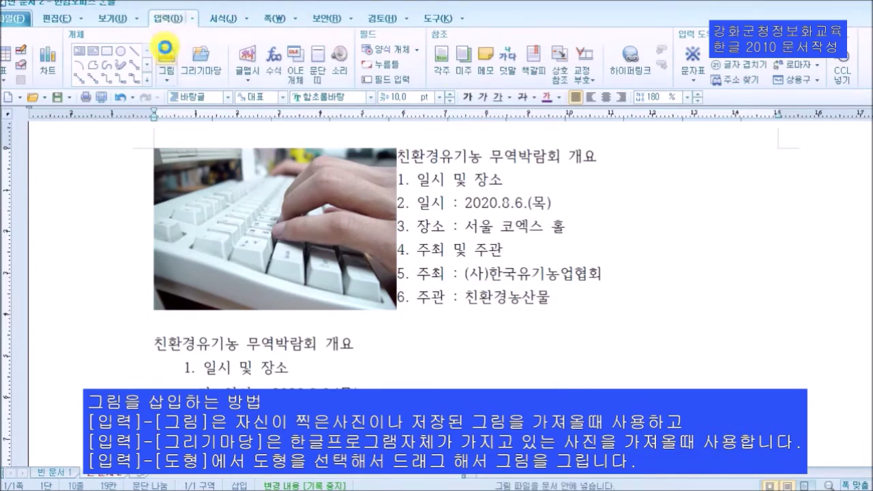
pyautogui.click(165, 49)
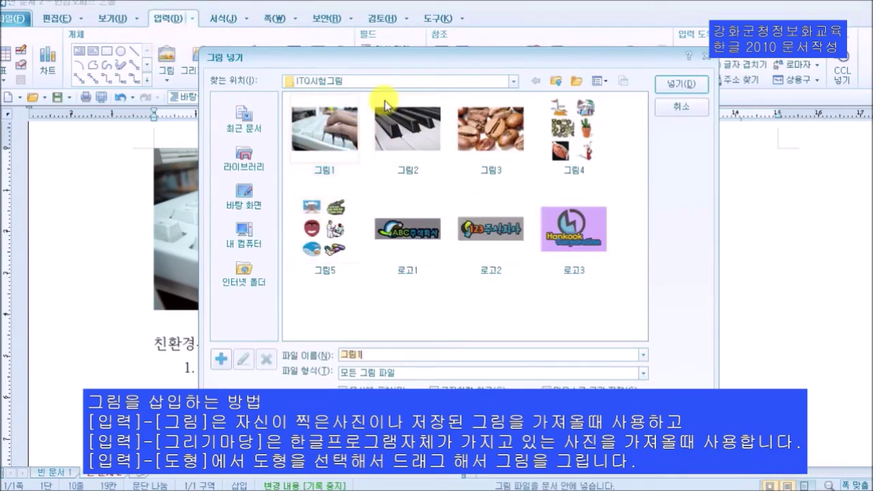
pyautogui.click(402, 135)
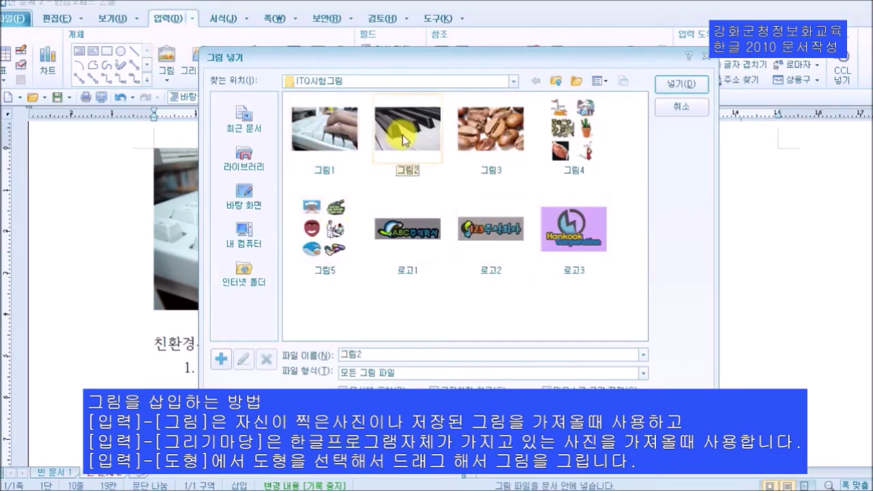
pyautogui.click(675, 84)
pyautogui.scroll(-2, 544, 321)
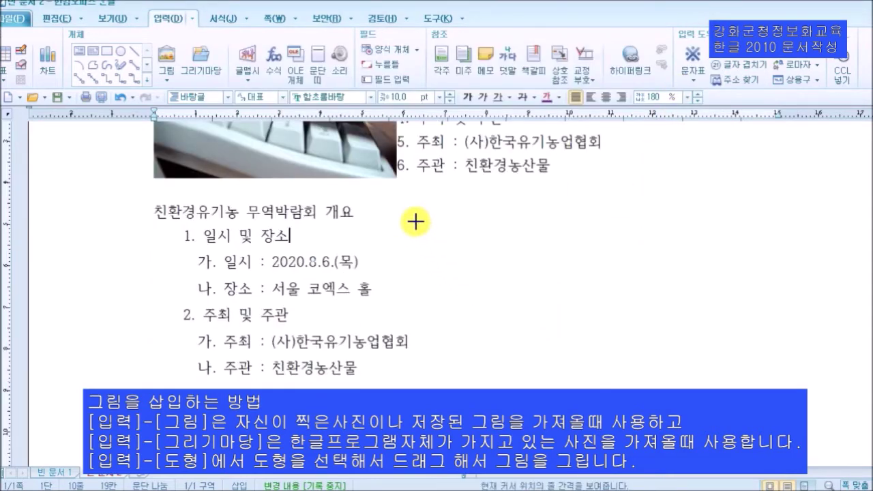
pyautogui.moveTo(407, 200); pyautogui.dragTo(518, 386)
pyautogui.moveTo(619, 334); pyautogui.dragTo(681, 332)
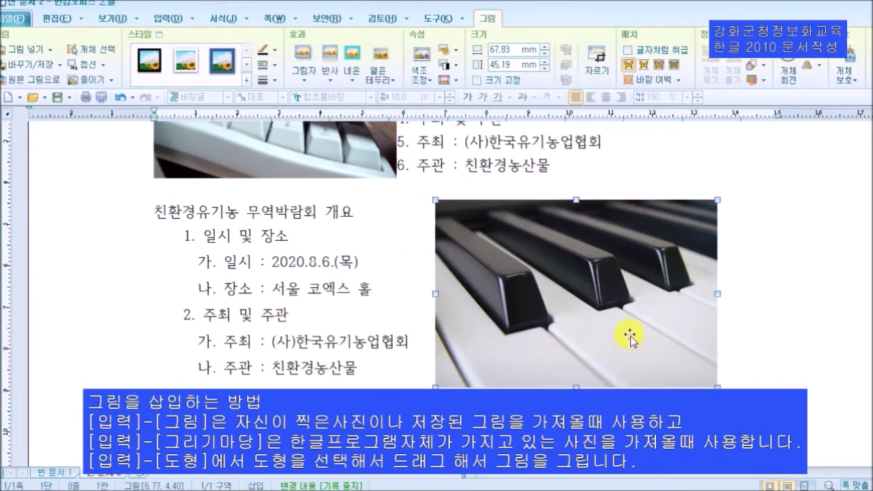
# - Examine how the keyboard picture sits against the first block's text by selecting each of them
pyautogui.scroll(-3, 630, 336)
pyautogui.scroll(5, 682, 335)
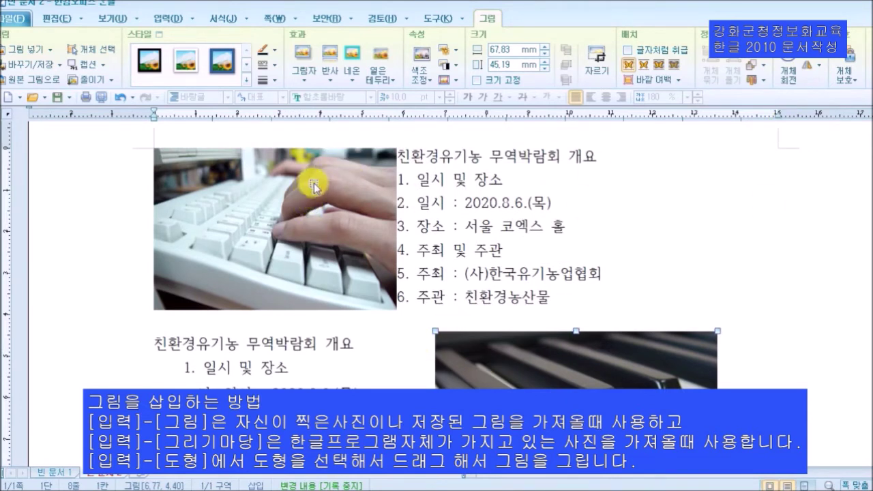
pyautogui.click(334, 220)
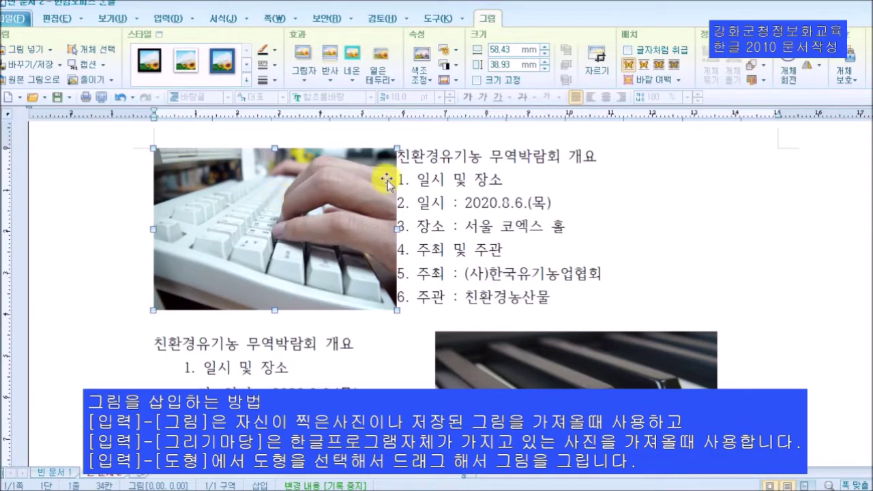
pyautogui.click(439, 157)
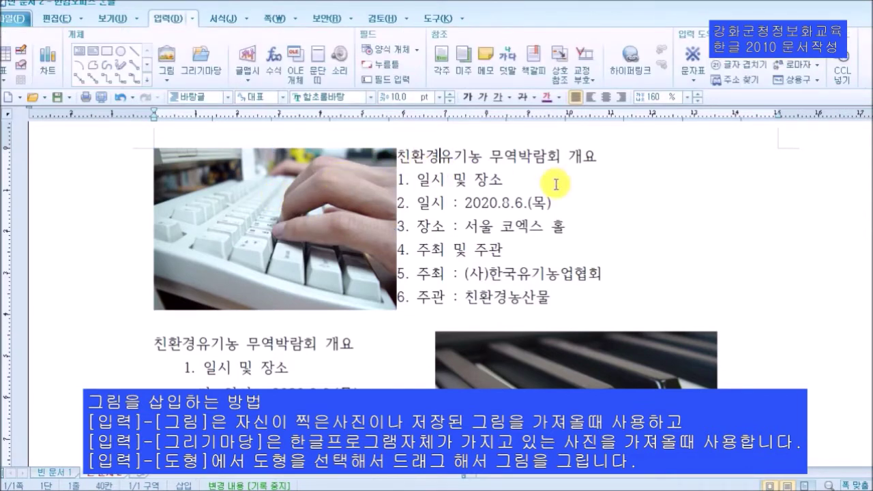
# - Move the piano picture over the end of the second block's lines and back into the blank area beside them
pyautogui.click(546, 381)
pyautogui.moveTo(546, 382); pyautogui.dragTo(494, 388)
pyautogui.scroll(-5, 436, 259)
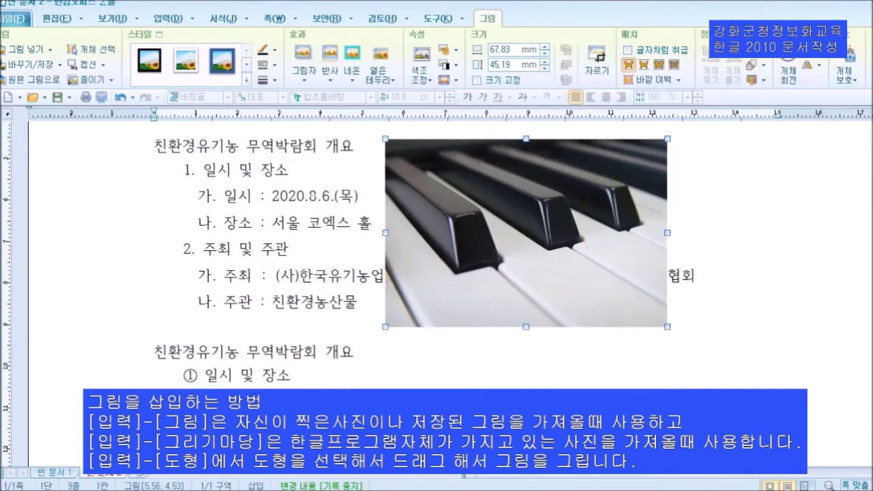
pyautogui.moveTo(535, 266); pyautogui.dragTo(566, 253)
pyautogui.scroll(2, 552, 232)
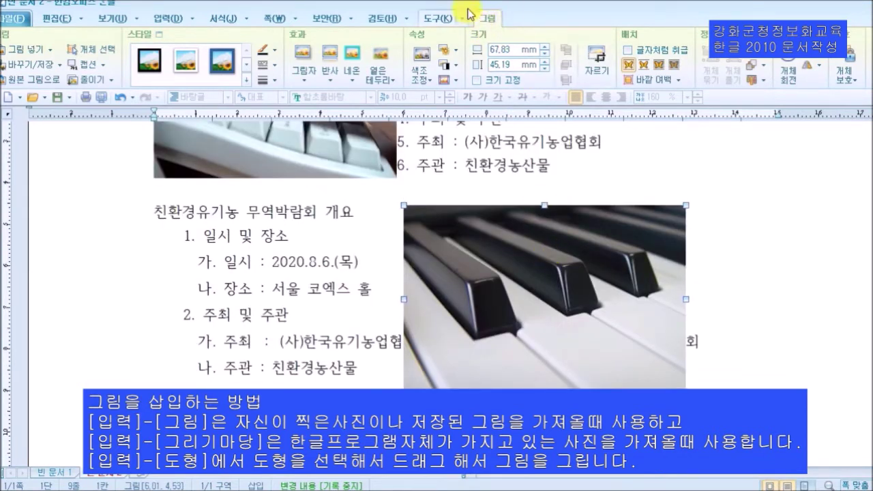
pyautogui.moveTo(622, 287); pyautogui.dragTo(622, 288)
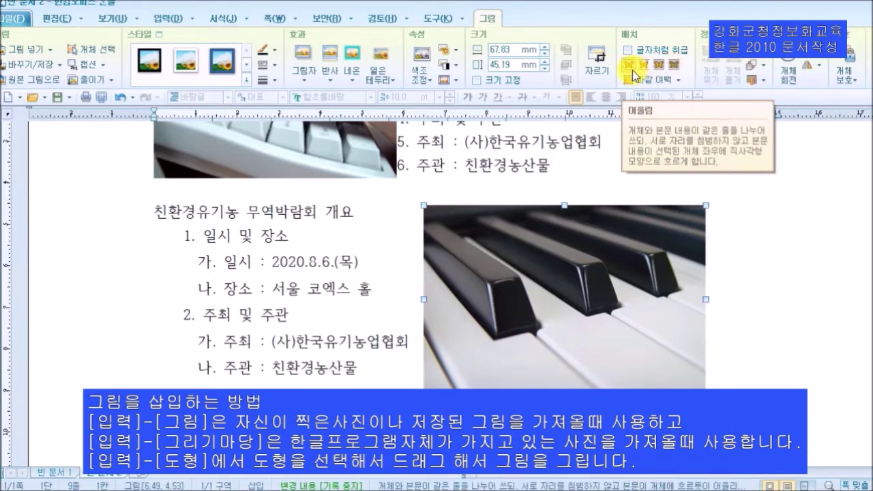
# - Change the piano picture's text wrapping so that body text runs only above and below it
pyautogui.scroll(3, 198, 198)
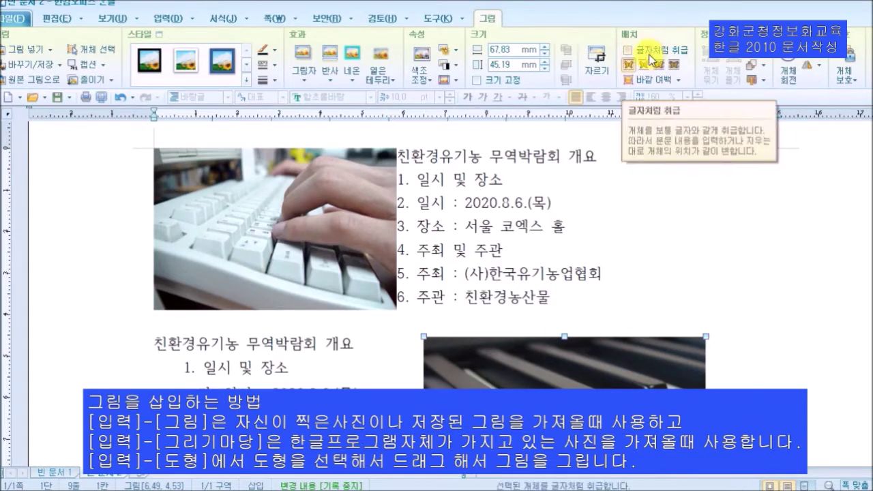
pyautogui.scroll(-2, 598, 374)
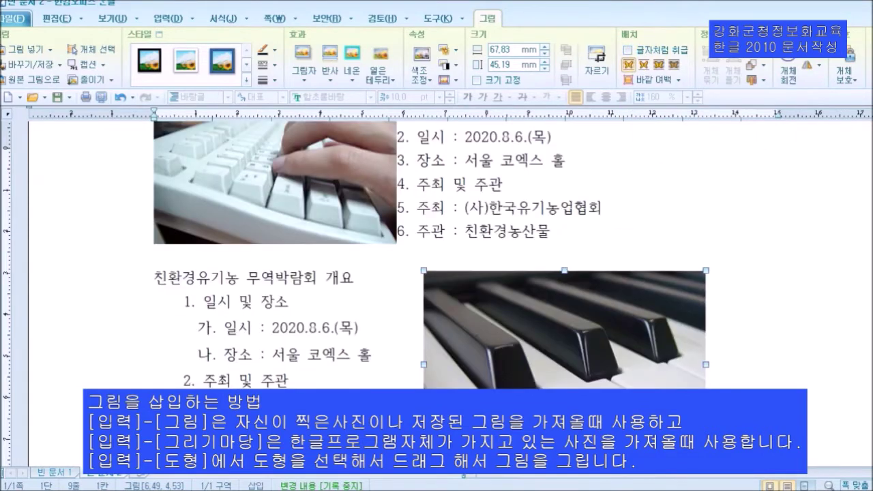
pyautogui.click(645, 69)
pyautogui.scroll(-2, 584, 335)
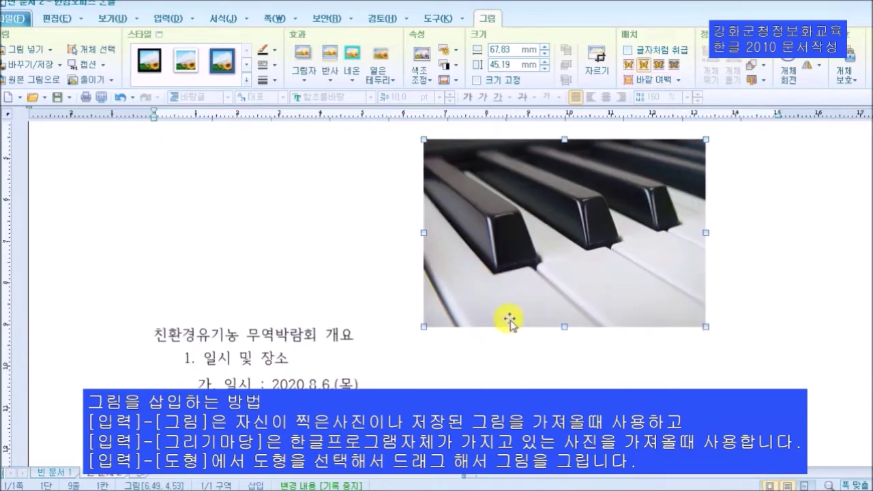
# - Move the piano picture across to the left margin, directly above the second block's heading
pyautogui.moveTo(506, 317); pyautogui.dragTo(290, 327)
pyautogui.moveTo(263, 289); pyautogui.dragTo(273, 252)
pyautogui.moveTo(294, 315); pyautogui.dragTo(316, 366)
pyautogui.scroll(-3, 278, 356)
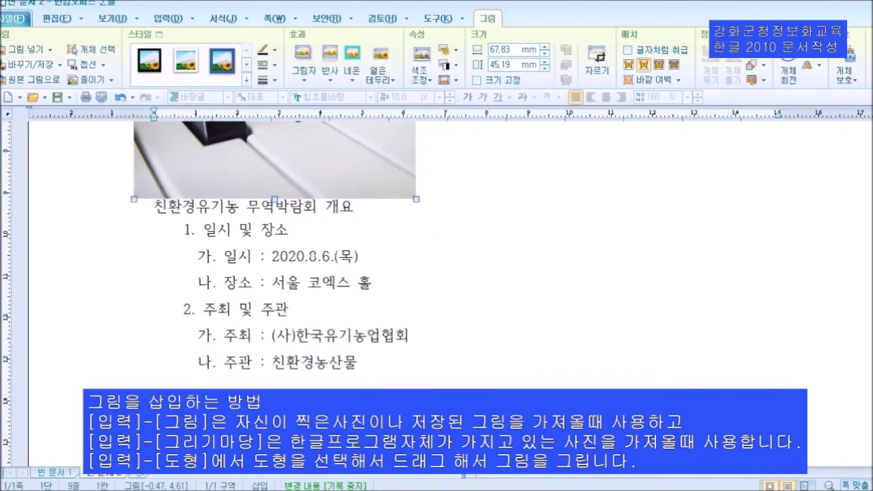
pyautogui.scroll(3, 287, 230)
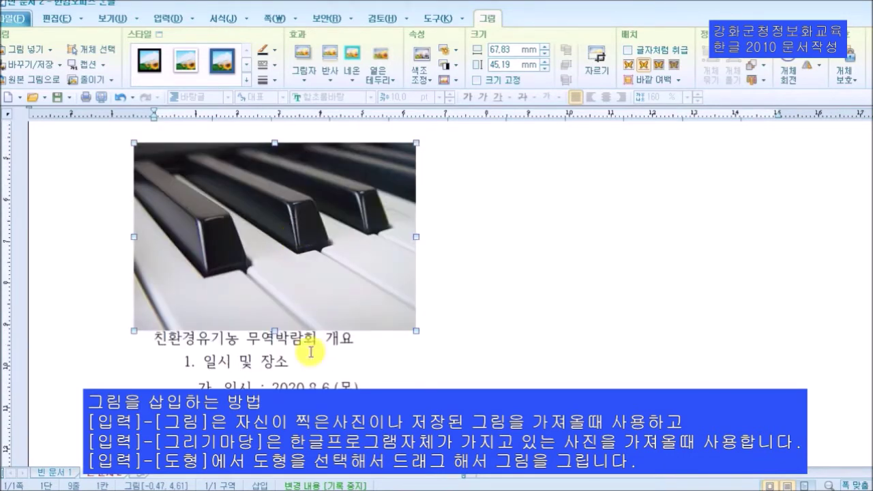
pyautogui.scroll(-2, 329, 382)
pyautogui.scroll(2, 332, 324)
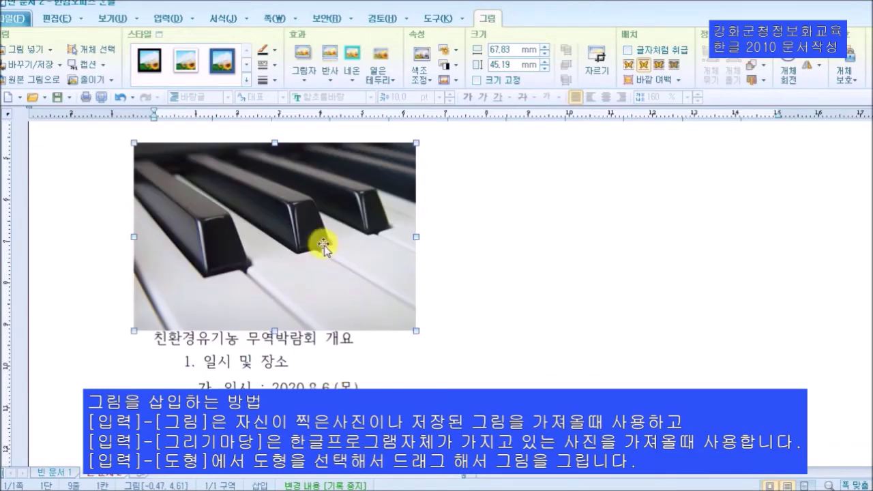
pyautogui.scroll(-2, 316, 351)
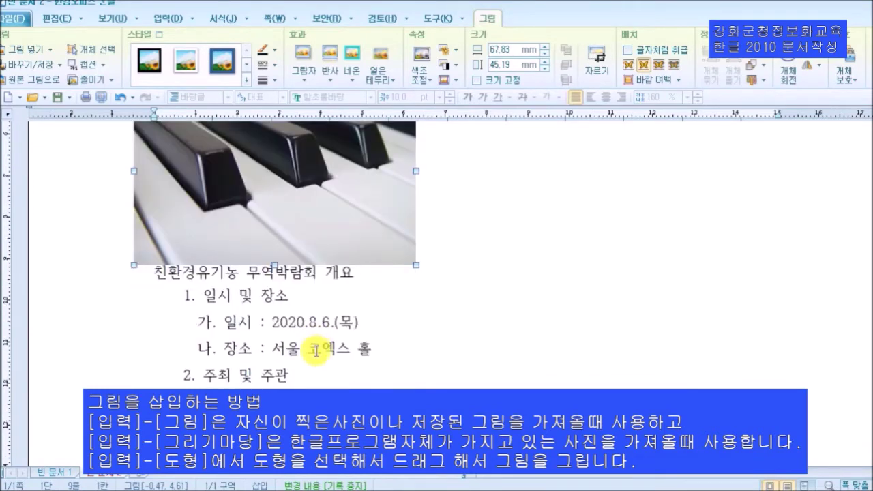
pyautogui.scroll(-8, 316, 351)
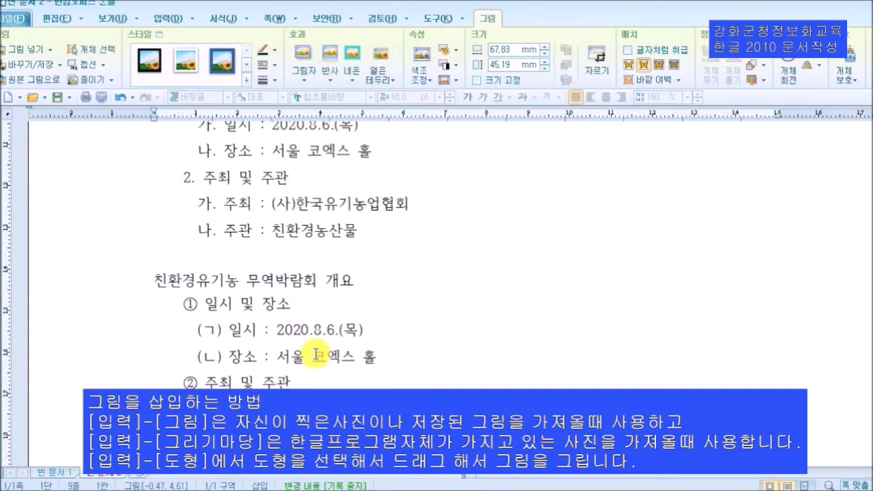
# - Insert the saved picture 그림3 from the ITQ시험그림 folder at the start of the third block, about 67 by 45 mm
pyautogui.click(514, 282)
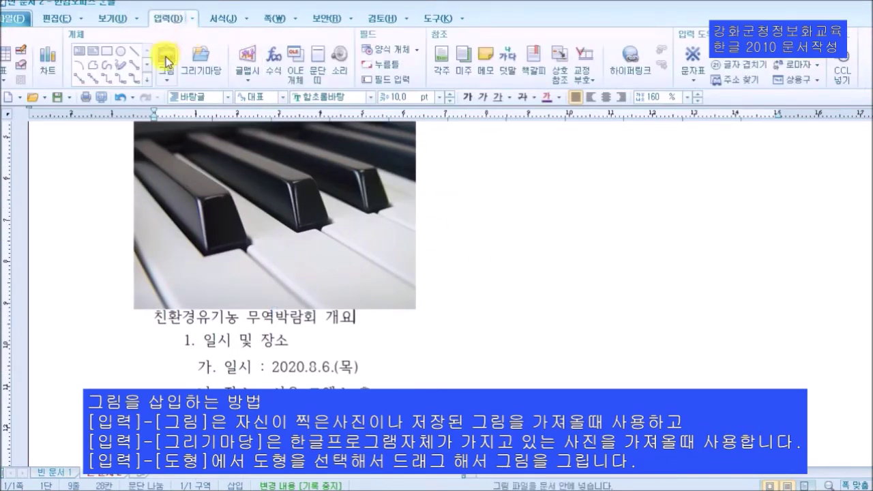
pyautogui.click(165, 65)
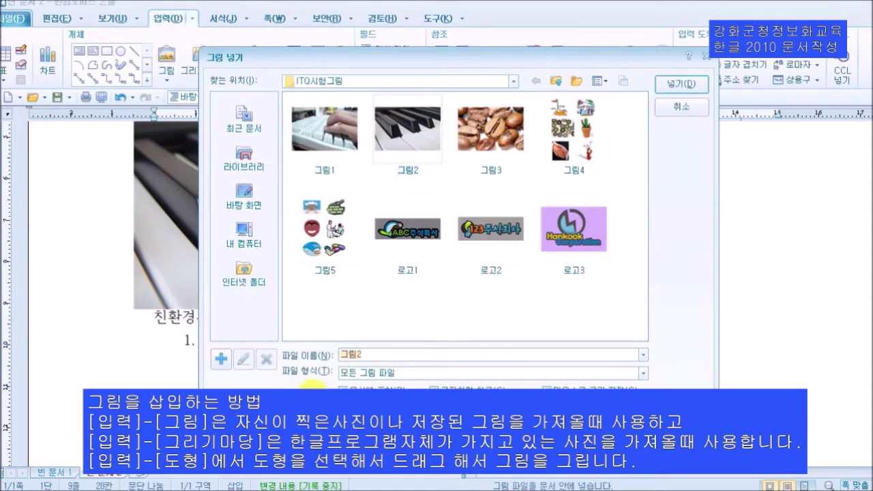
pyautogui.click(484, 142)
pyautogui.click(672, 84)
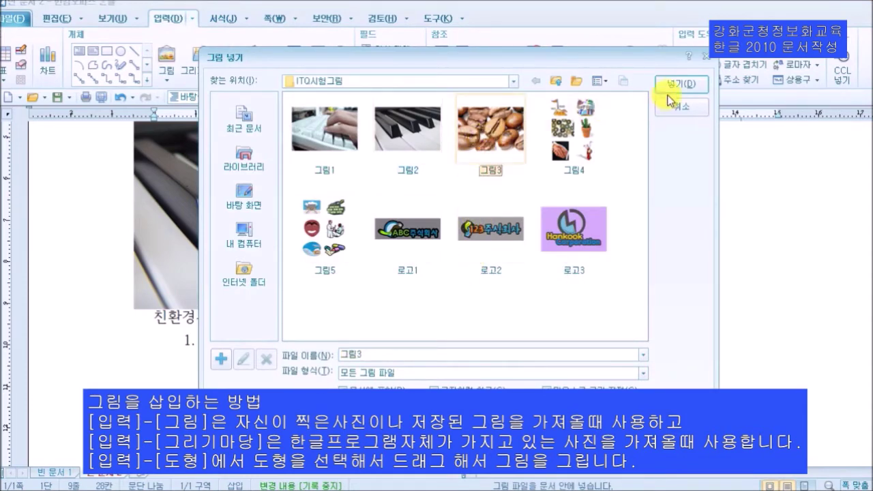
pyautogui.scroll(-3, 215, 385)
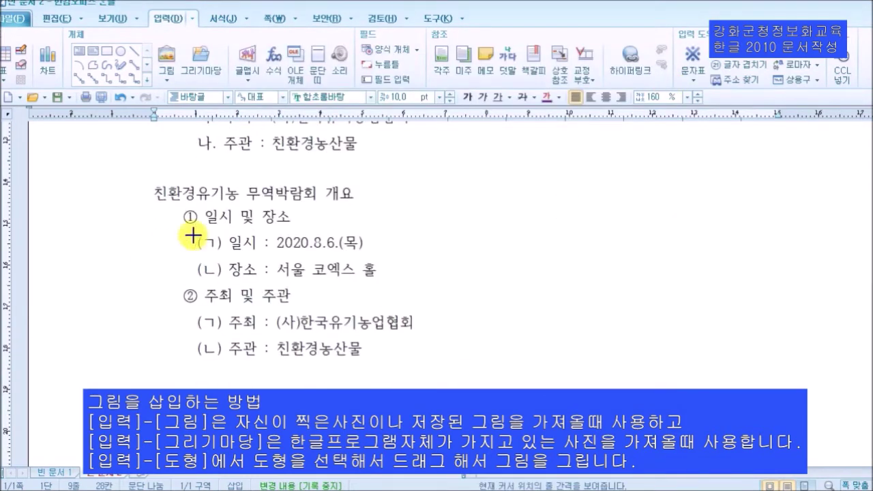
pyautogui.moveTo(151, 186); pyautogui.dragTo(312, 373)
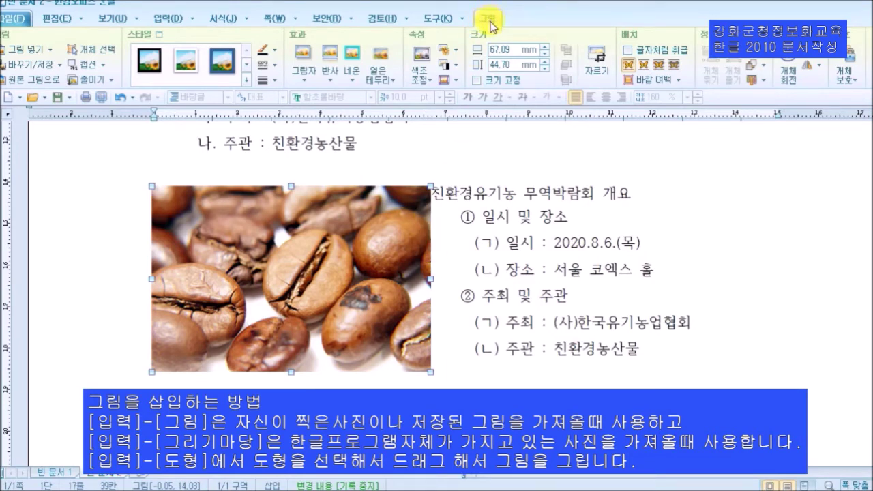
# - Place the coffee bean picture in front of the text and shift it slightly left over the third block
pyautogui.click(658, 65)
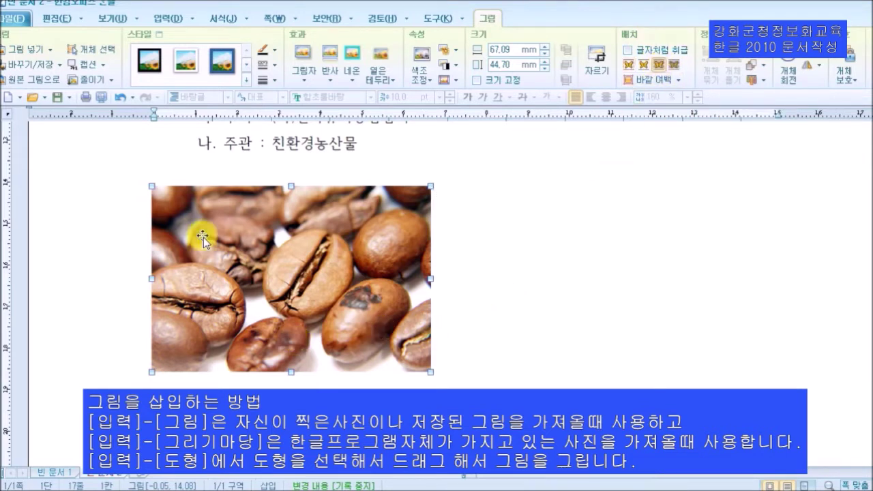
pyautogui.moveTo(303, 250)
pyautogui.mouseDown()
pyautogui.moveTo(353, 273)
pyautogui.moveTo(289, 248)
pyautogui.mouseUp()
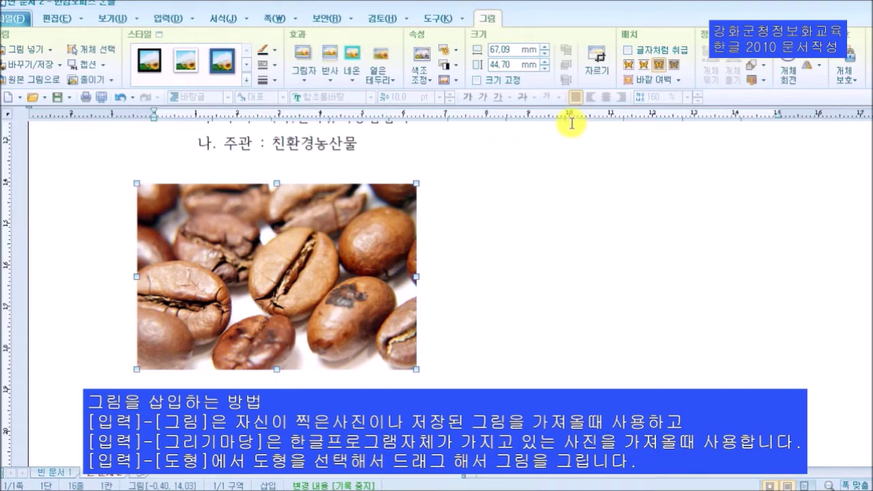
# - Change the coffee bean picture's text wrapping so that it lies behind the third block's text
pyautogui.click(675, 66)
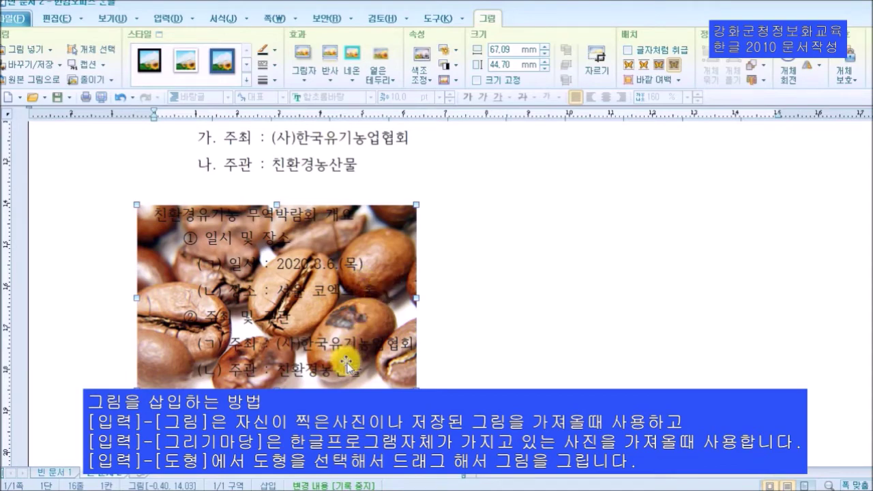
pyautogui.scroll(-3, 347, 361)
pyautogui.scroll(4, 345, 356)
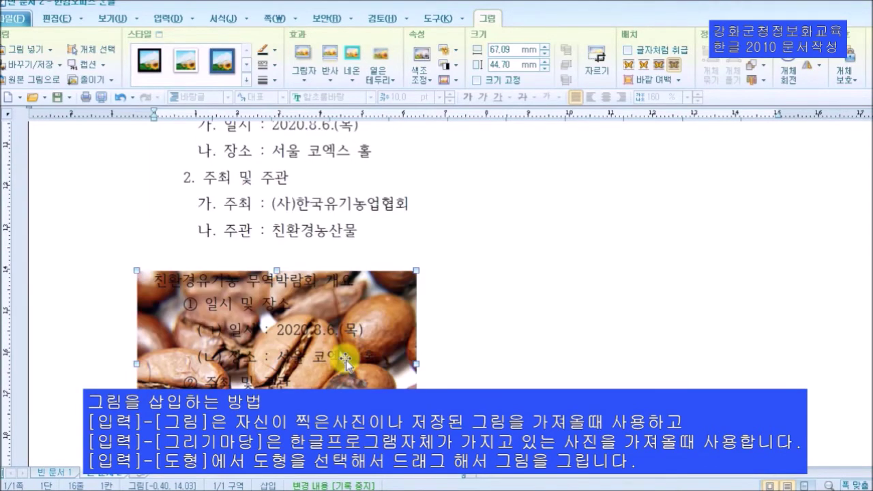
pyautogui.scroll(-4, 345, 357)
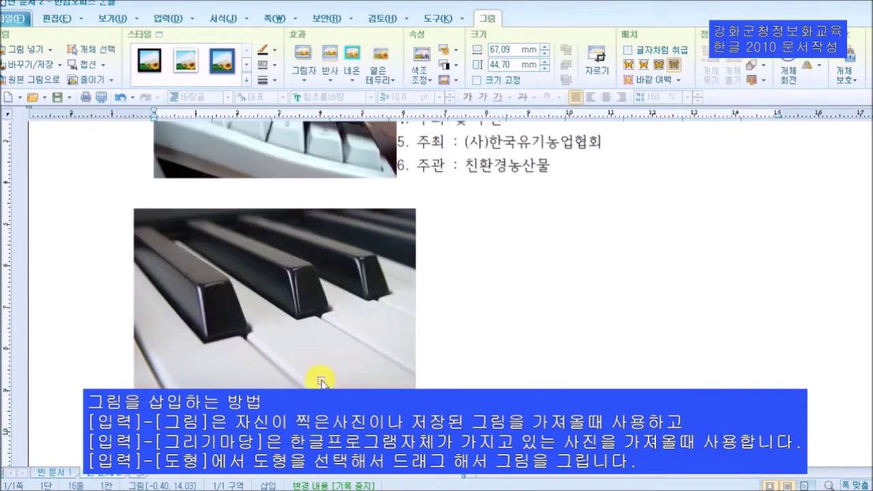
# - Apply the narrow outer margin preset (좁게, 1.00 mm on all sides) to the keyboard photo
pyautogui.scroll(5, 321, 383)
pyautogui.scroll(-3, 322, 379)
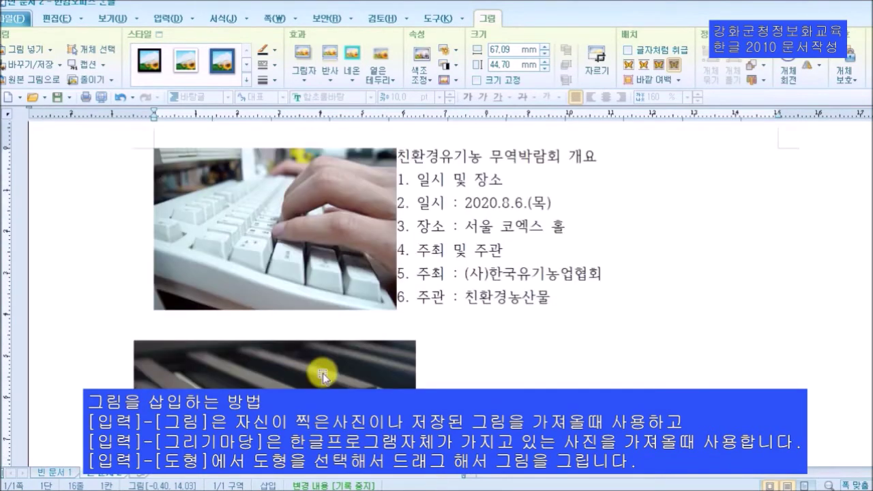
pyautogui.click(291, 215)
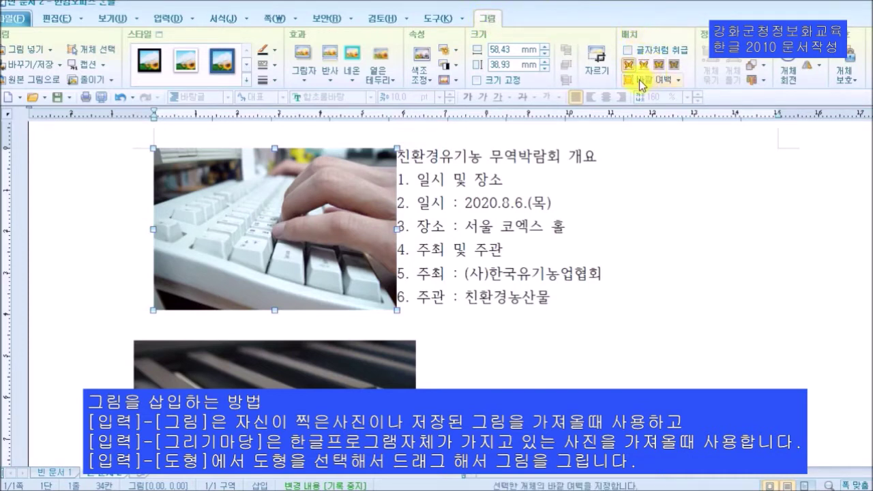
pyautogui.click(680, 80)
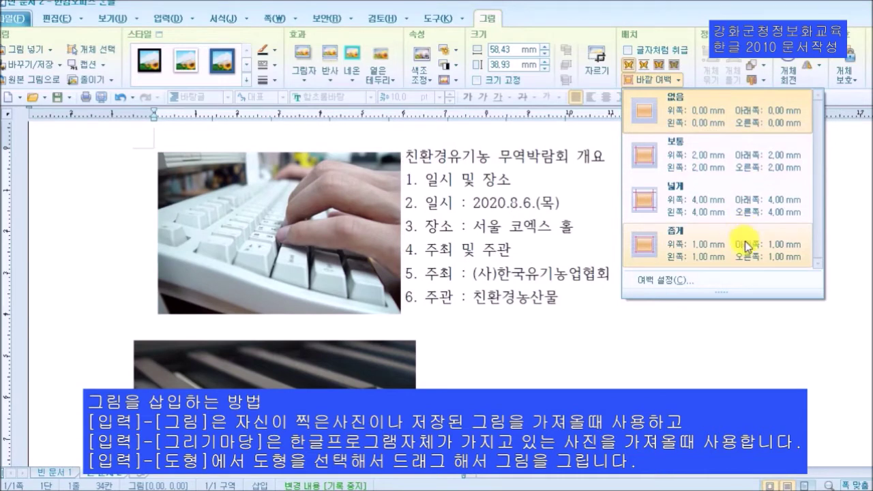
pyautogui.click(745, 246)
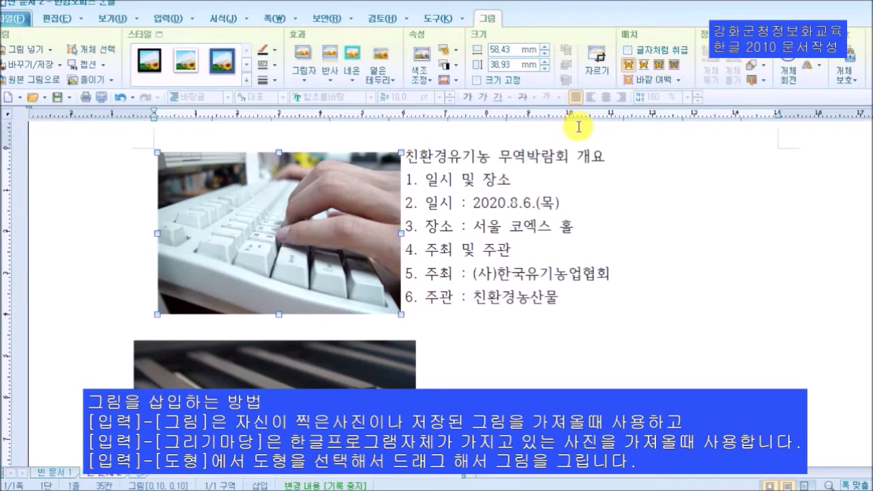
# - Set the keyboard photo's left outer margin to 3.00 mm in its object properties
pyautogui.click(680, 85)
pyautogui.click(680, 283)
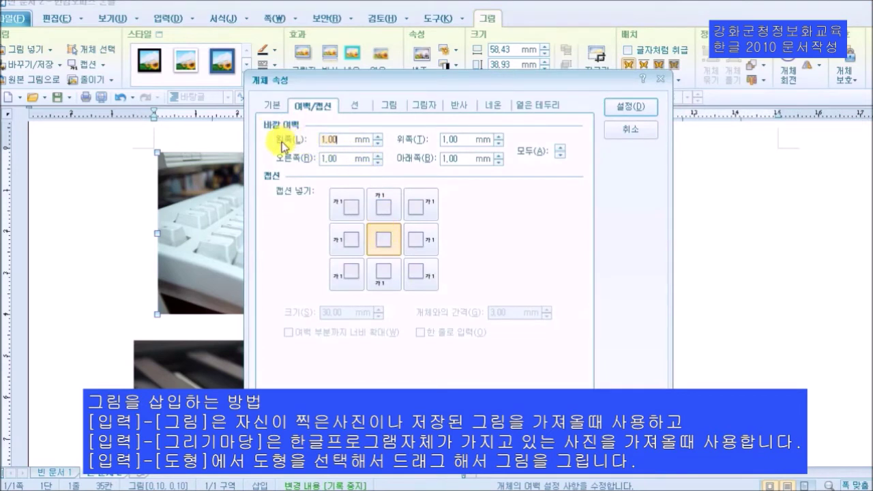
pyautogui.click(377, 136)
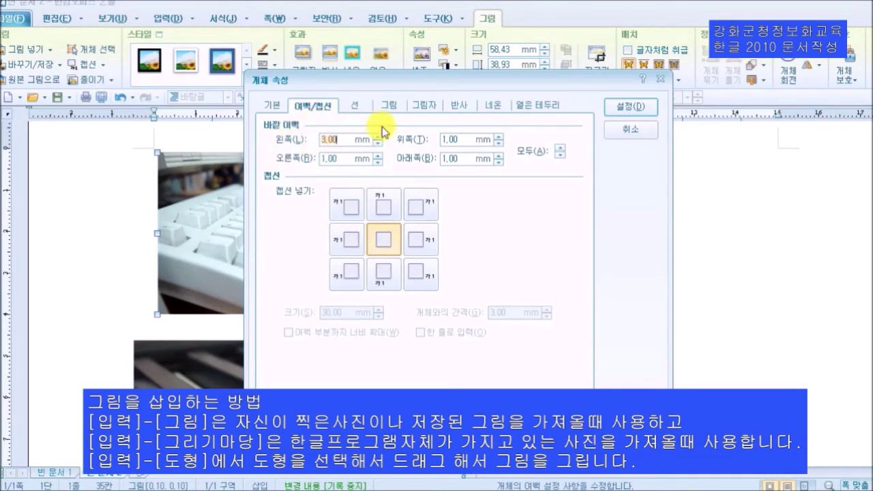
pyautogui.click(627, 107)
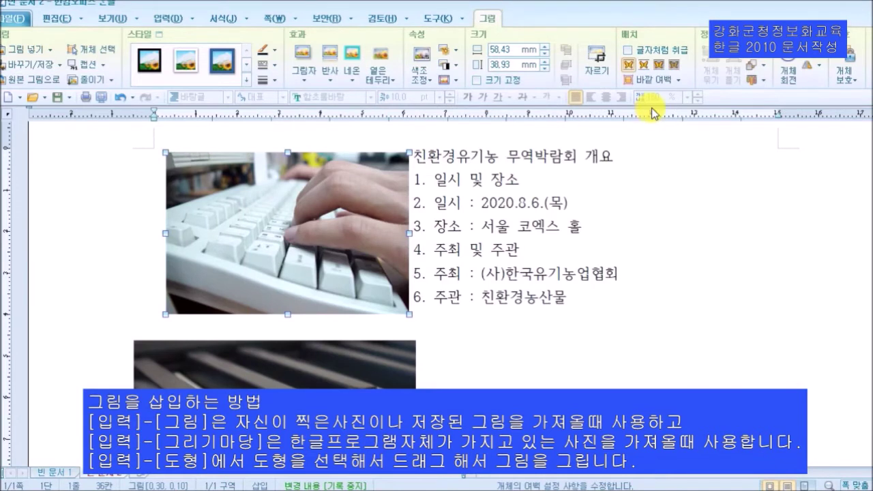
# - Set the keyboard photo's left outer margin to 1.00 mm and increase its right outer margin
pyautogui.doubleClick(383, 214)
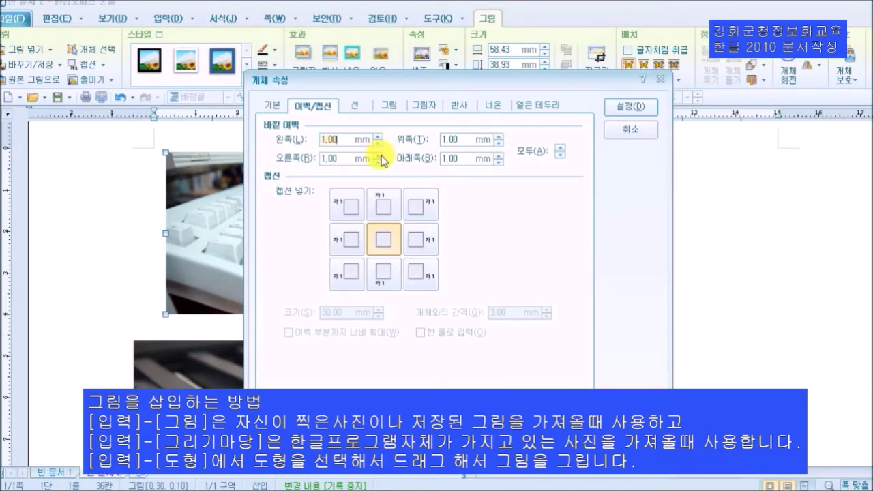
pyautogui.click(629, 108)
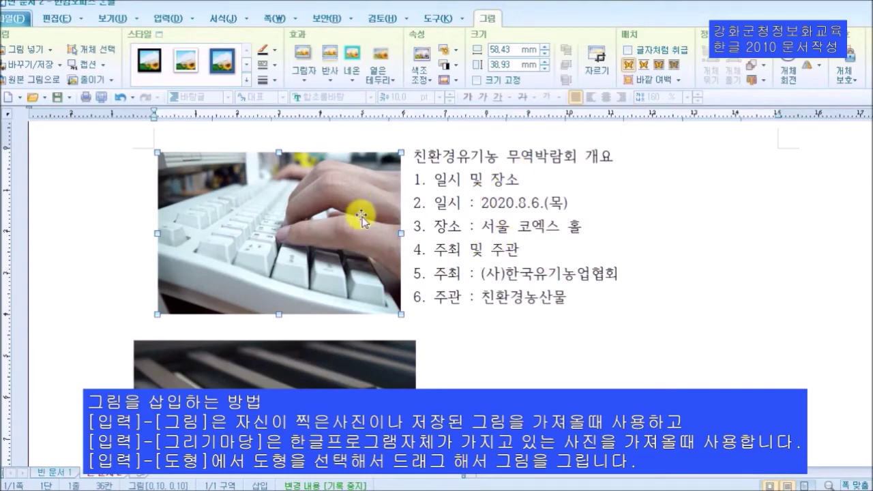
# - Check the gap between the keyboard photo and the text beside it, and look over the rest of the page
pyautogui.click(412, 156)
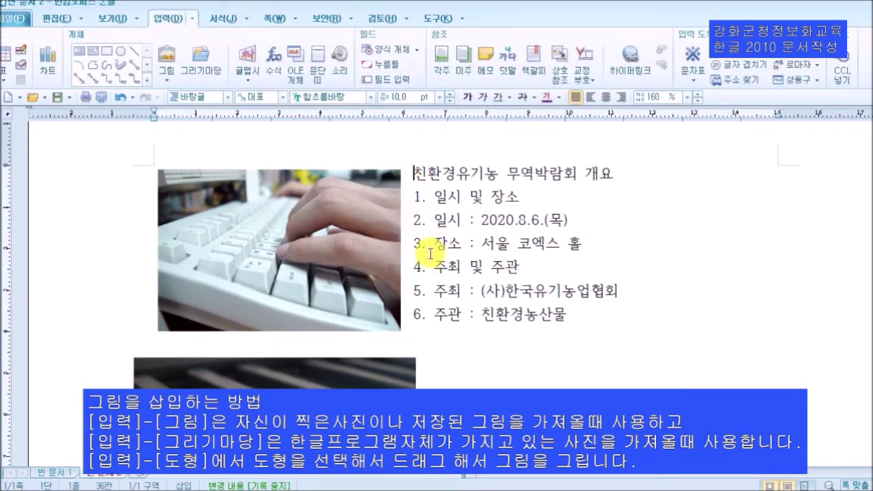
pyautogui.scroll(-1, 433, 275)
pyautogui.scroll(2, 436, 275)
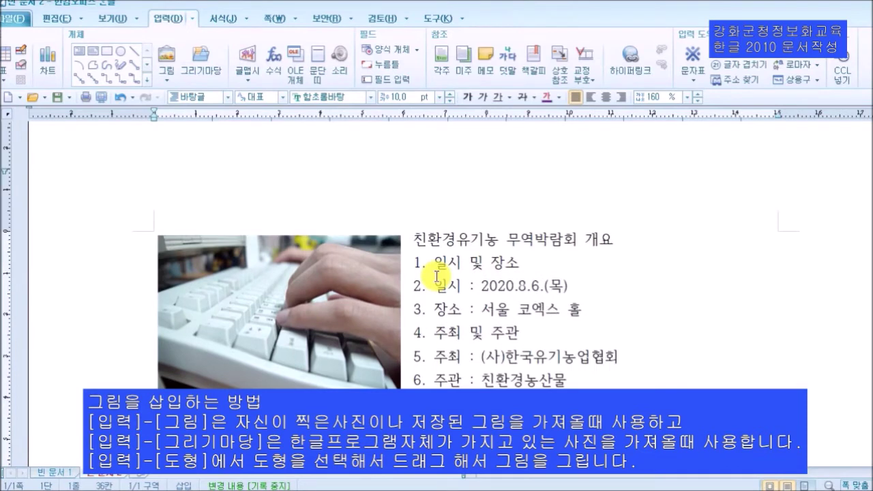
pyautogui.click(366, 283)
pyautogui.scroll(-1, 532, 318)
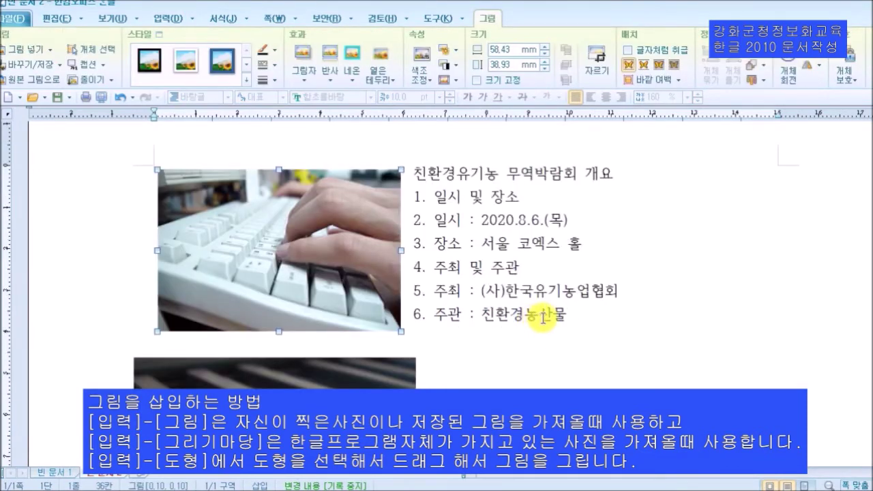
pyautogui.scroll(-4, 542, 317)
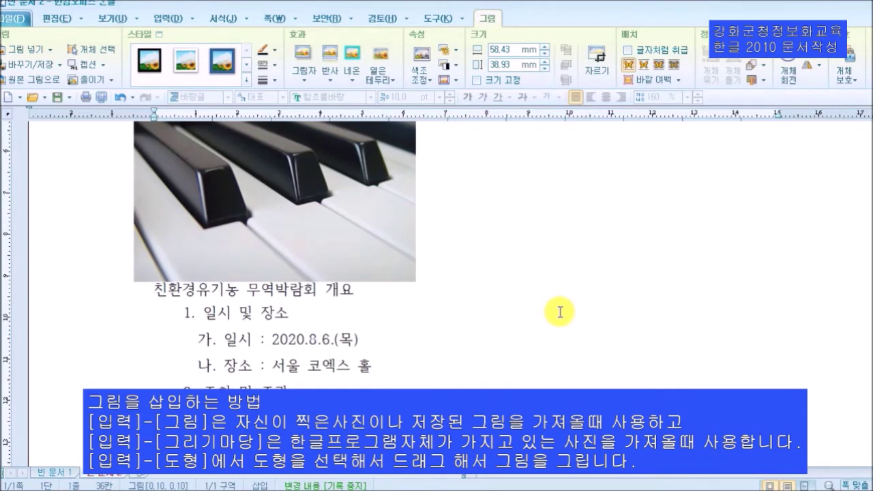
pyautogui.scroll(-5, 559, 312)
pyautogui.scroll(9, 559, 312)
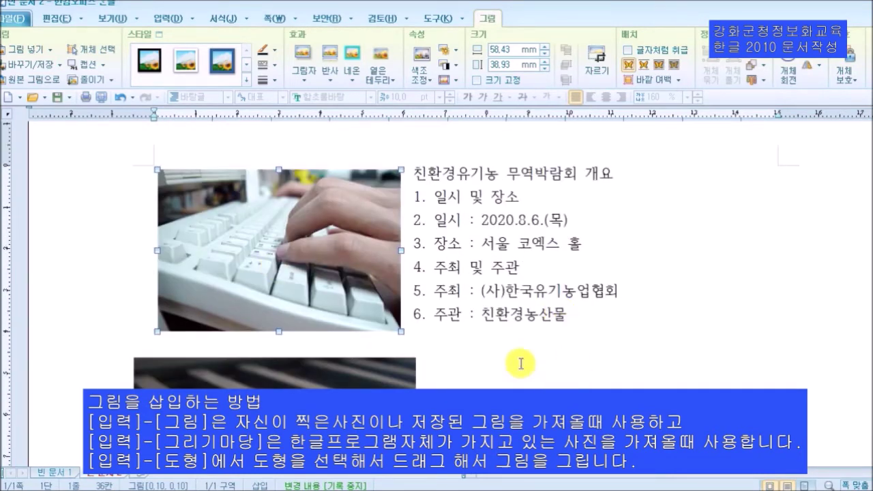
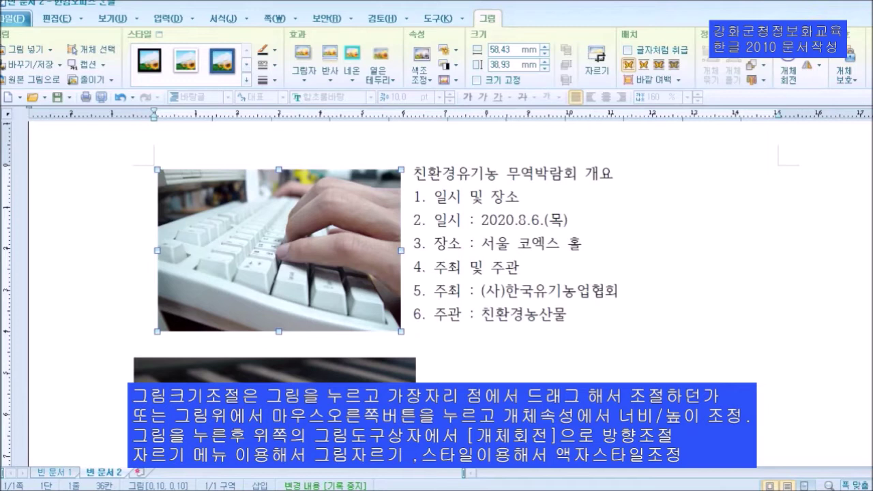
# - Rotate the keyboard photo 90 degrees to the left four times, making a full turn
pyautogui.click(822, 60)
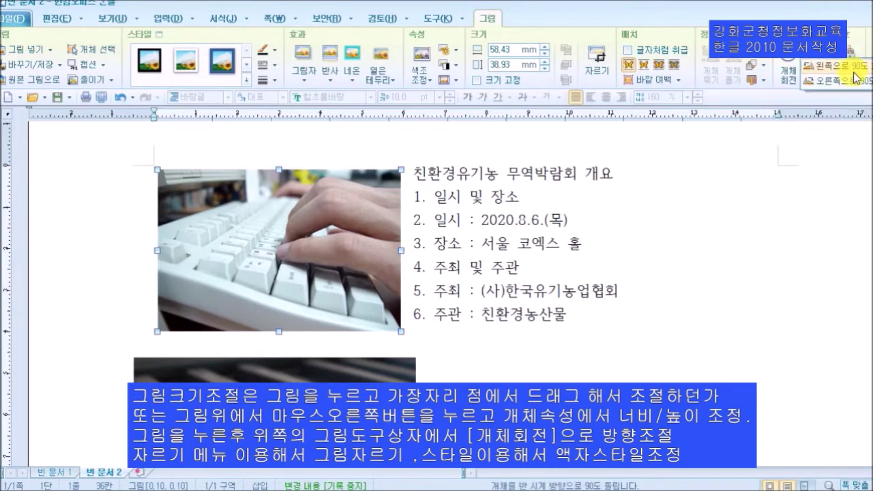
pyautogui.click(854, 68)
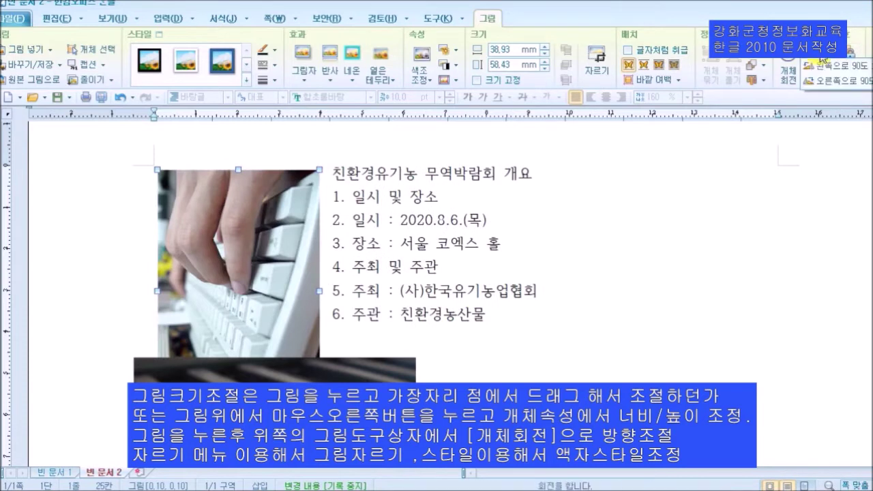
pyautogui.click(823, 63)
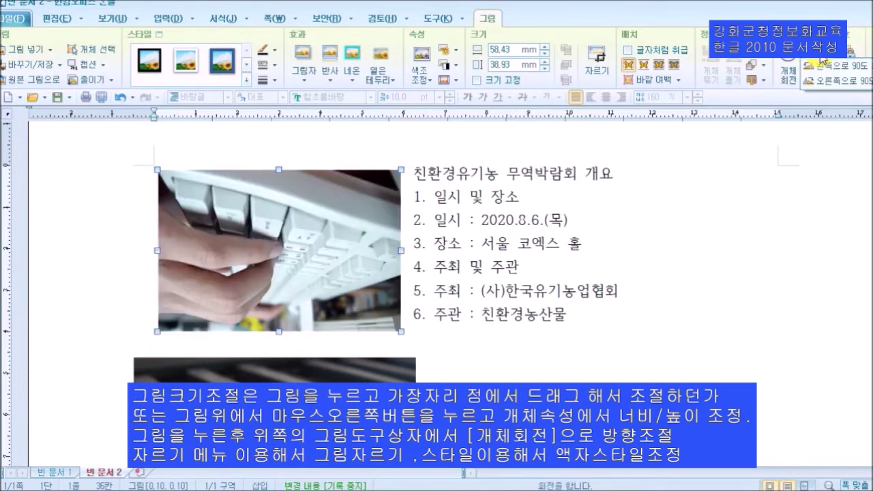
pyautogui.click(823, 64)
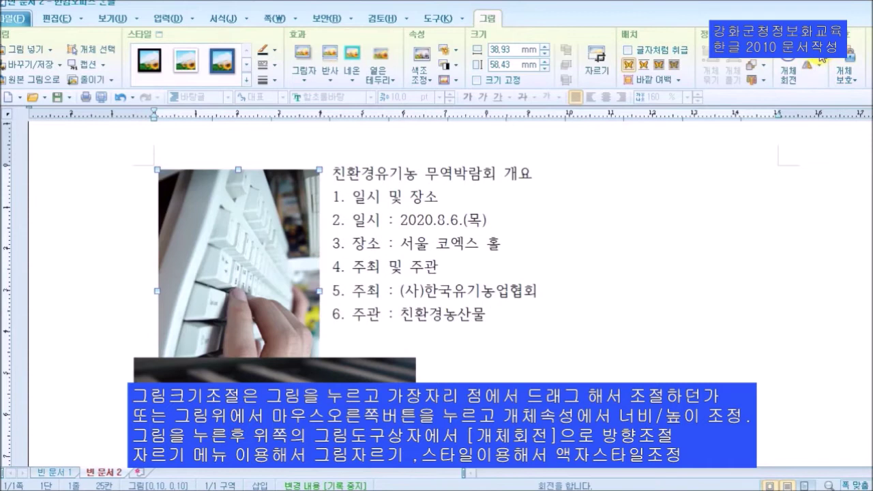
pyautogui.click(827, 64)
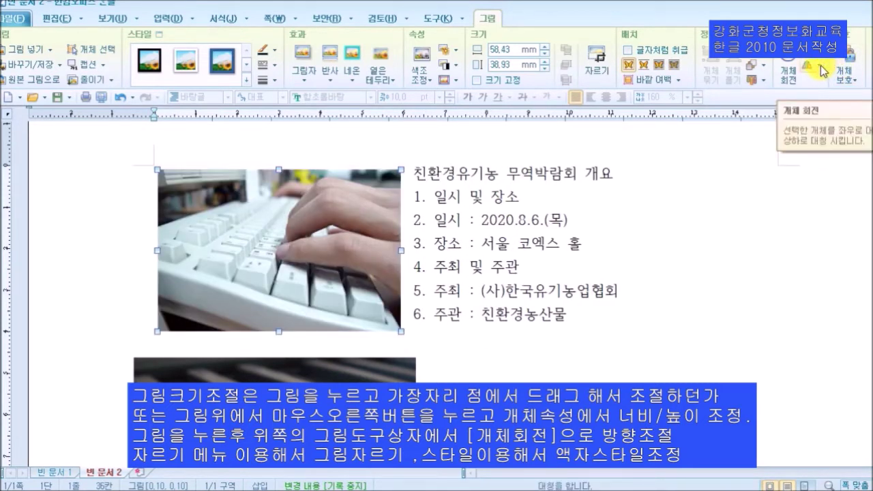
# - Flip the keyboard photo horizontally and vertically, and reverse both flips
pyautogui.click(820, 66)
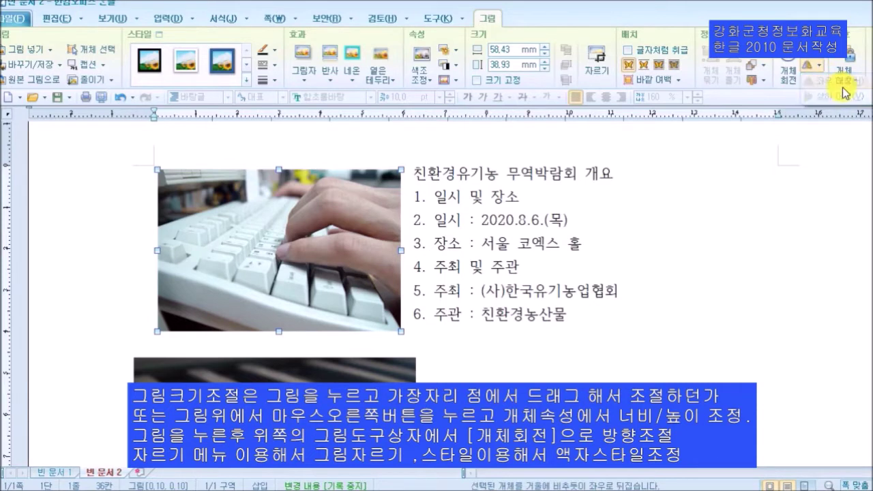
pyautogui.click(843, 82)
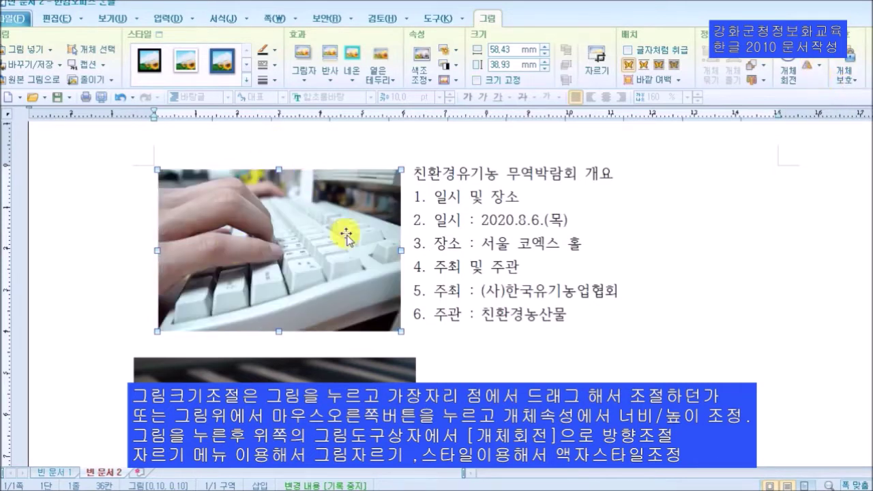
pyautogui.click(818, 66)
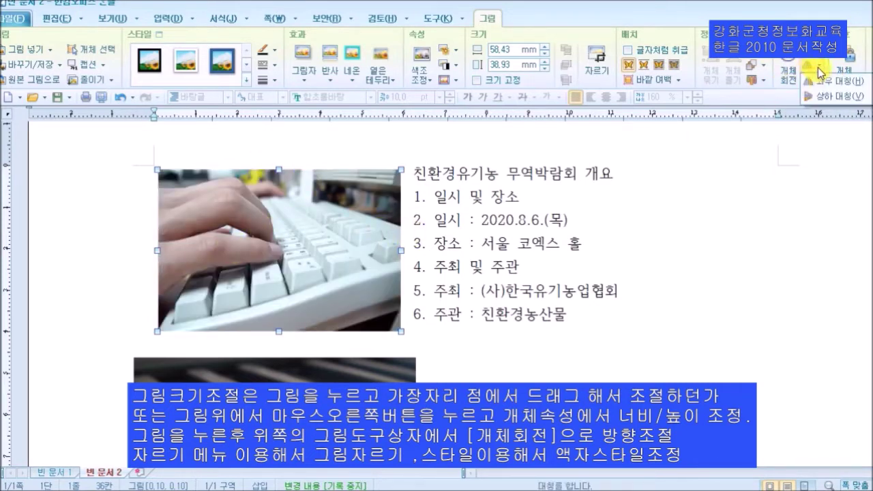
pyautogui.click(835, 96)
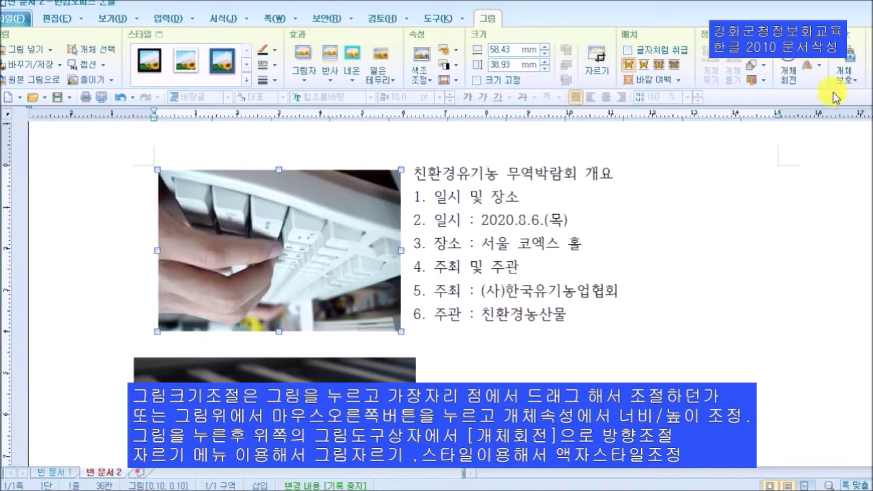
pyautogui.click(818, 66)
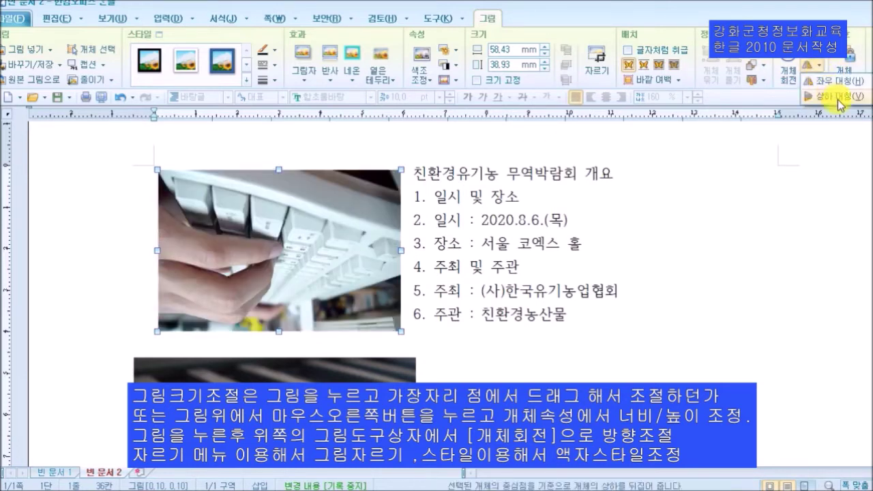
pyautogui.click(839, 96)
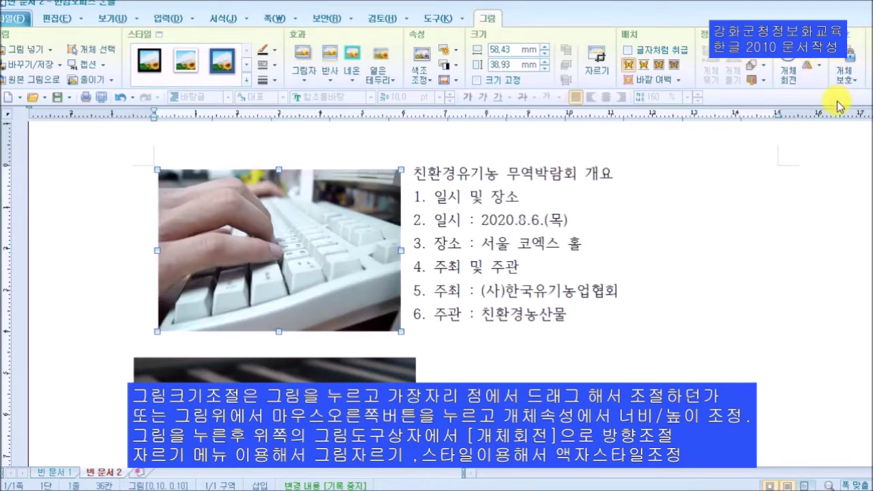
pyautogui.click(818, 66)
pyautogui.click(826, 81)
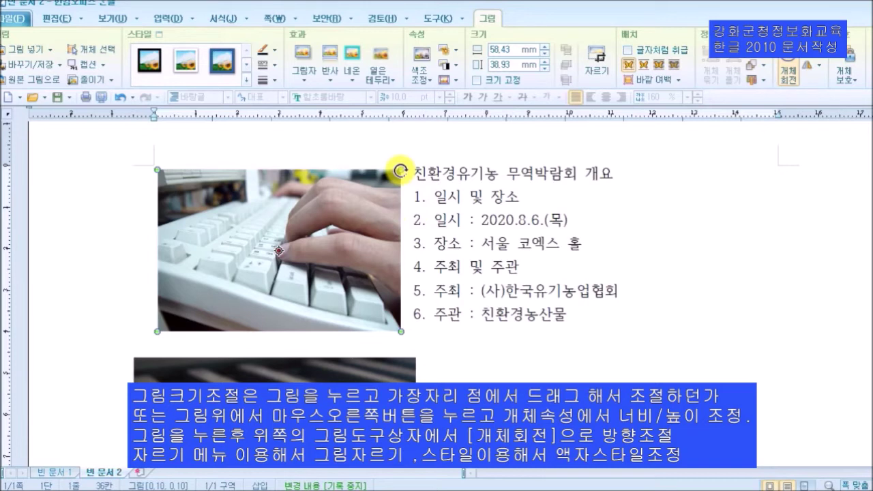
# - Tilt the keyboard photo slightly counterclockwise with free rotation and deselect it
pyautogui.moveTo(400, 170); pyautogui.dragTo(379, 157)
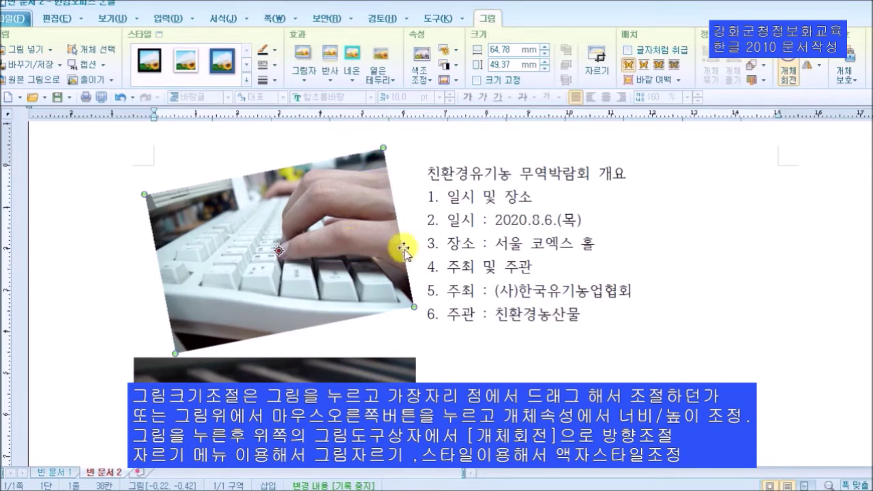
pyautogui.click(683, 323)
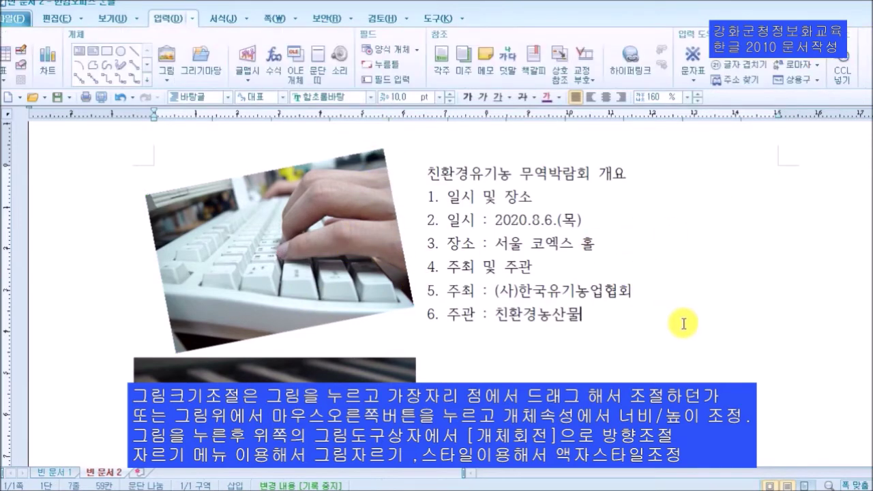
# - Try the blue frame style on the tilted keyboard photo and apply the white frame with a shadow
pyautogui.click(331, 238)
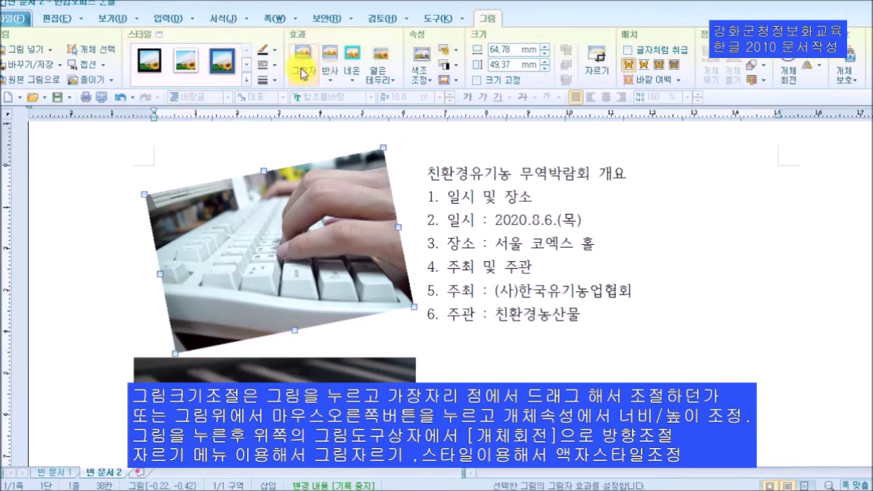
pyautogui.click(147, 54)
pyautogui.click(230, 64)
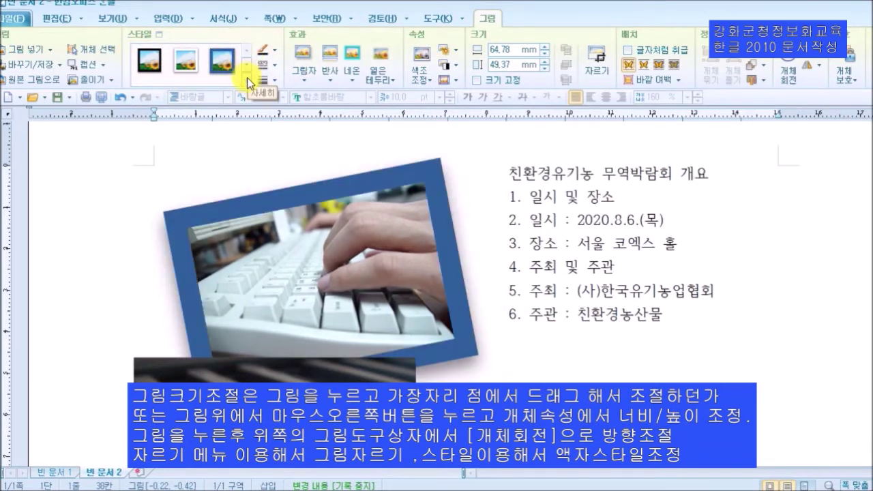
pyautogui.click(248, 82)
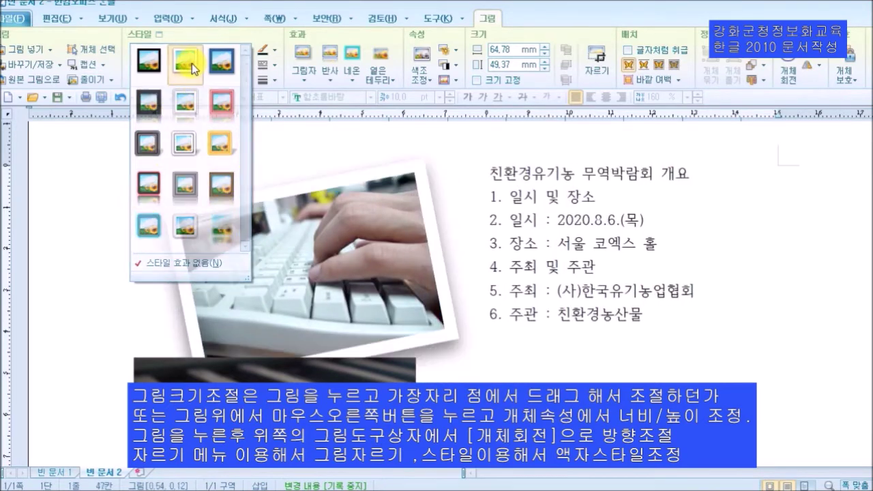
pyautogui.click(191, 63)
# - Move the piano photo down clear of the keyboard photo, and shift the framed keyboard photo slightly upward
pyautogui.click(247, 372)
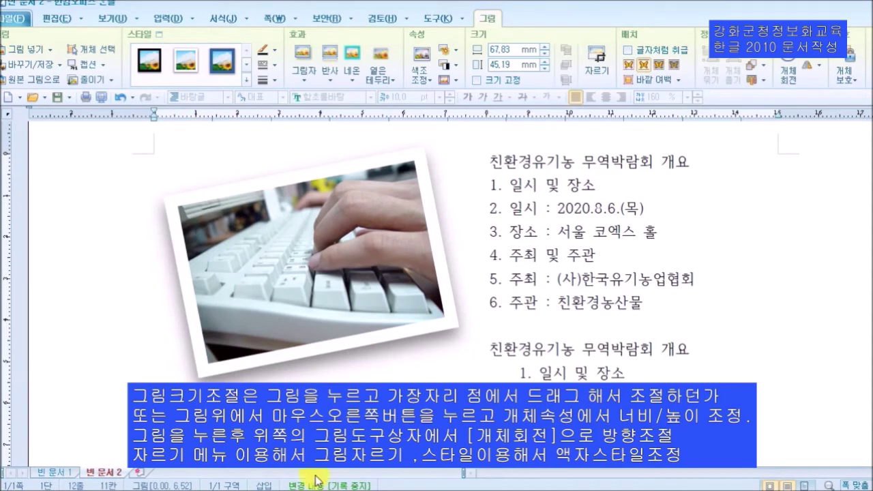
pyautogui.moveTo(335, 317); pyautogui.dragTo(340, 303)
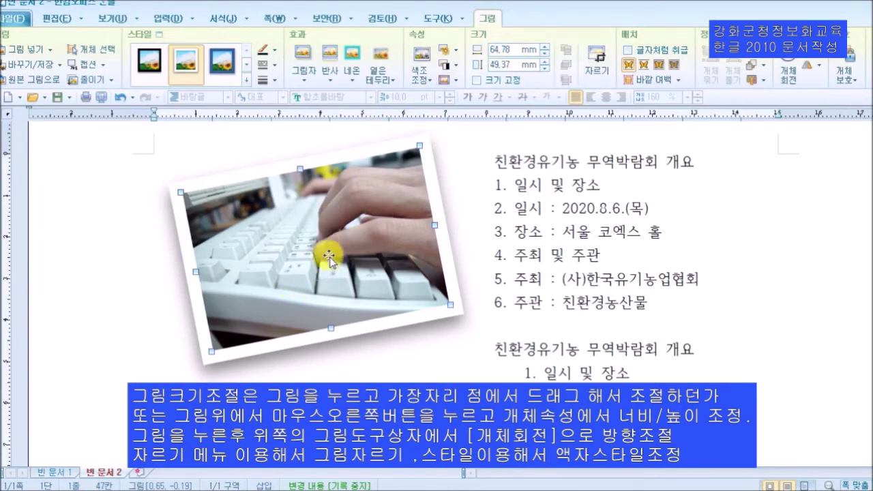
pyautogui.rightClick(285, 234)
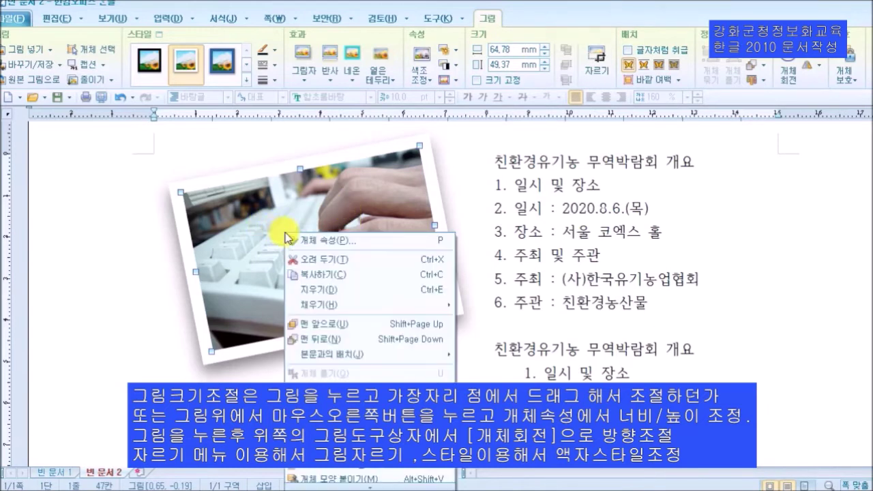
pyautogui.click(325, 242)
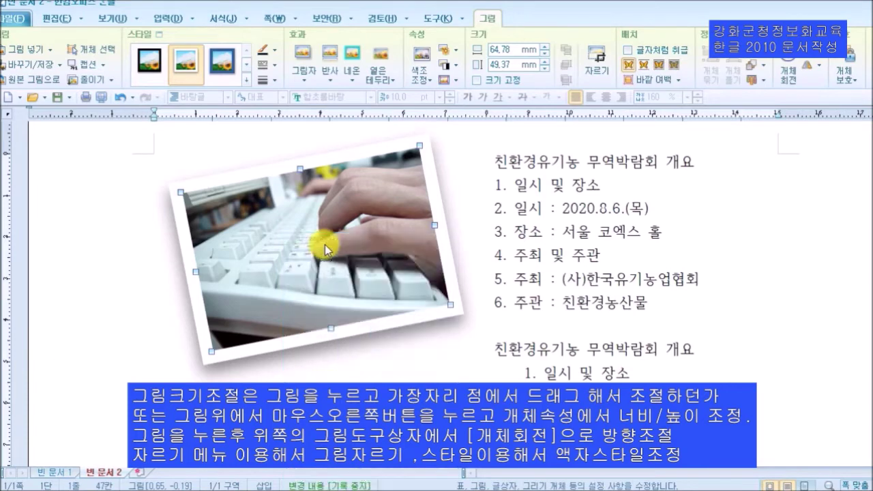
pyautogui.click(268, 106)
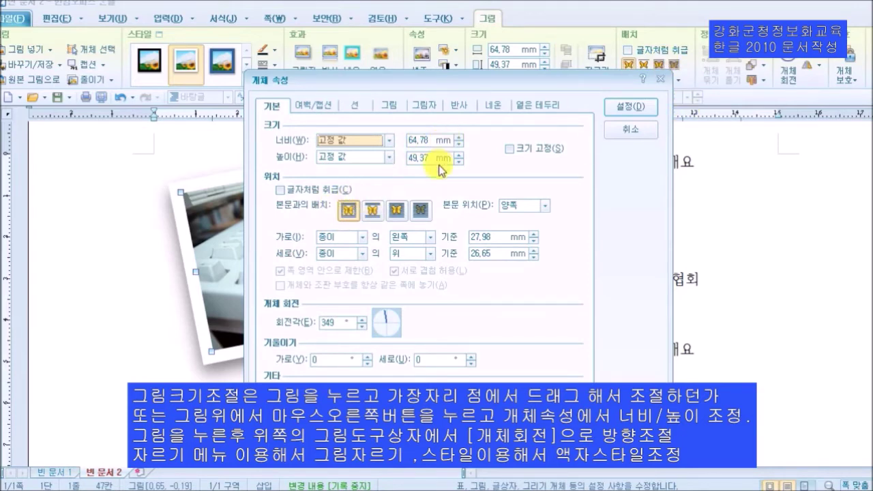
pyautogui.click(638, 130)
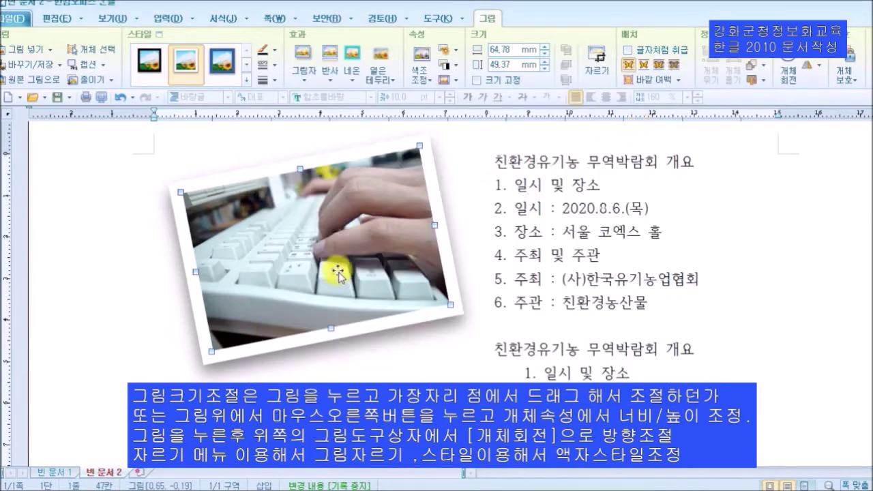
# - Set the keyboard photo's width to 70 mm and height to 50 mm, and lock its size
pyautogui.doubleClick(332, 232)
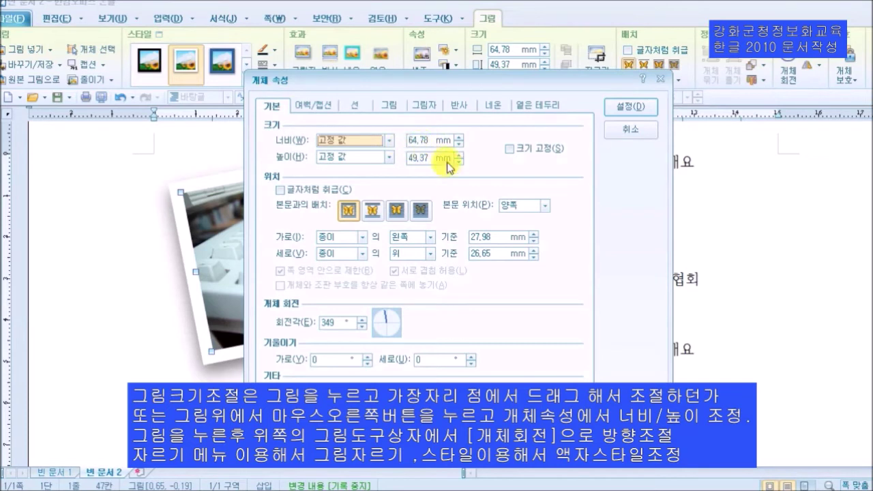
pyautogui.click(462, 139)
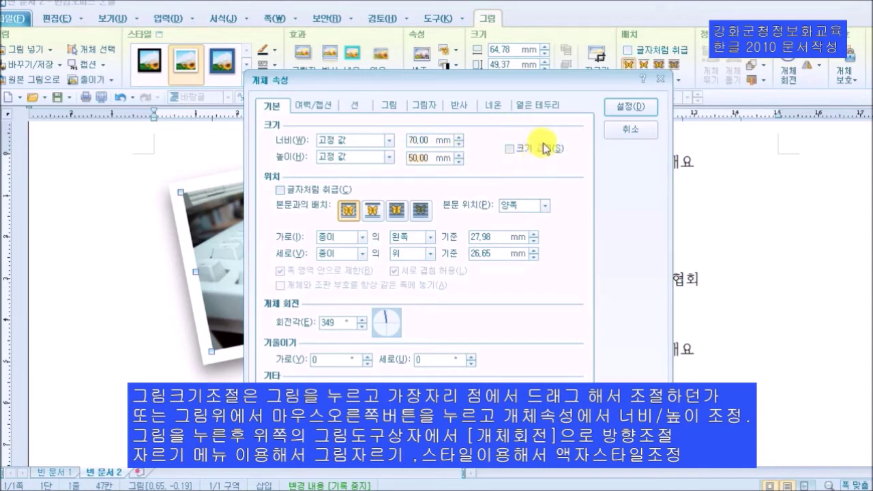
pyautogui.click(546, 152)
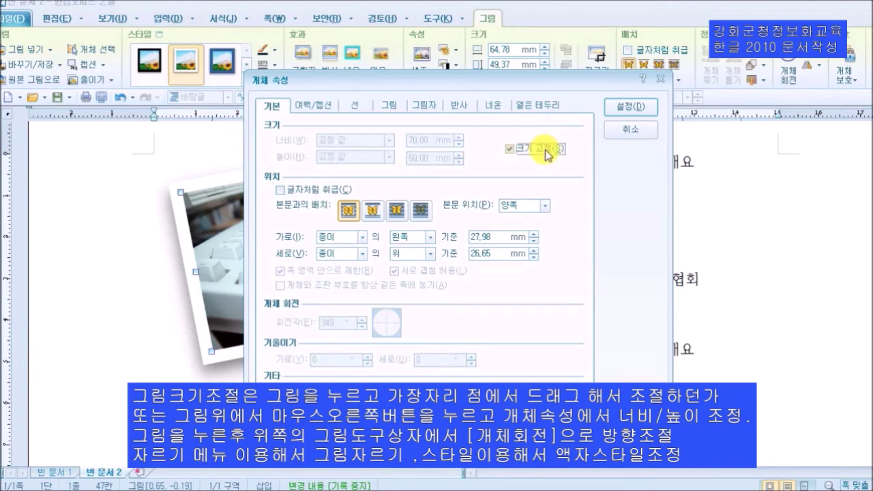
pyautogui.click(637, 111)
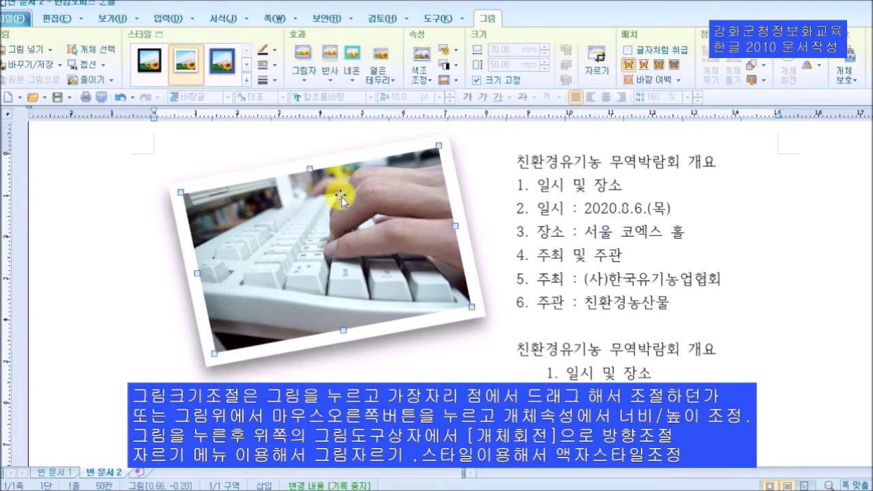
# - Set the piano photo's width to 70 mm and height to 50 mm, lock its size, and deselect it
pyautogui.scroll(-5, 457, 250)
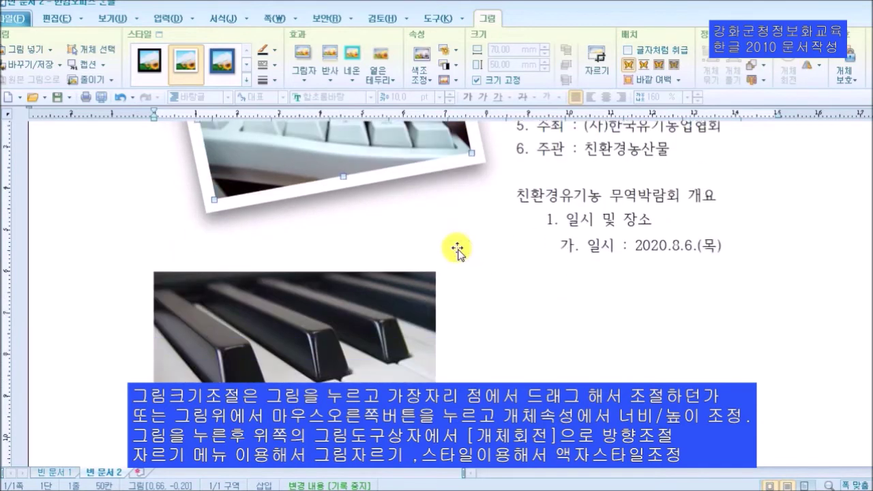
pyautogui.click(390, 241)
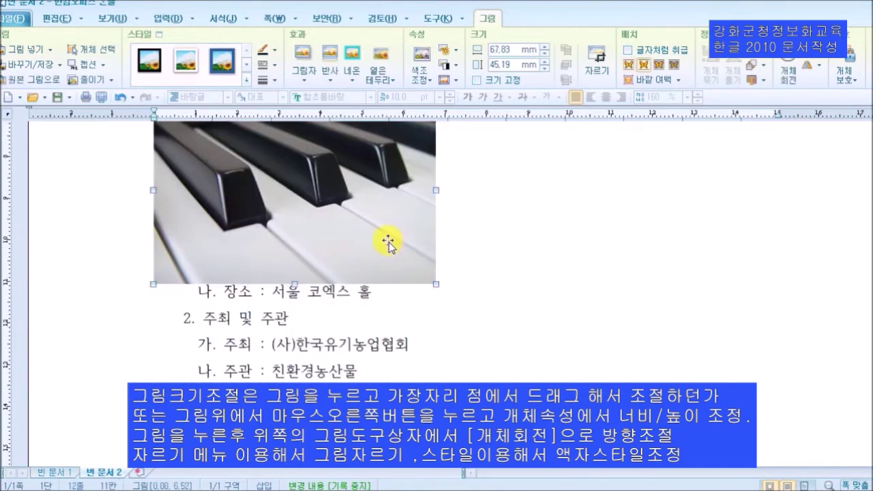
pyautogui.scroll(2, 388, 242)
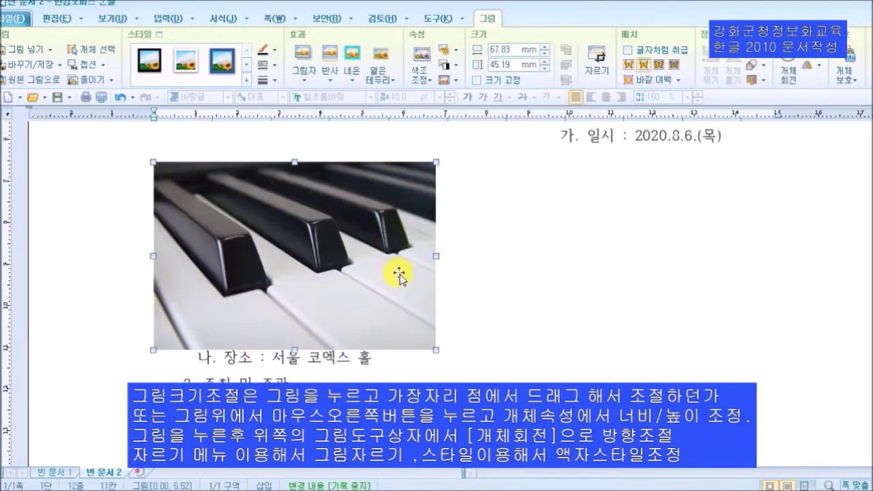
pyautogui.doubleClick(344, 240)
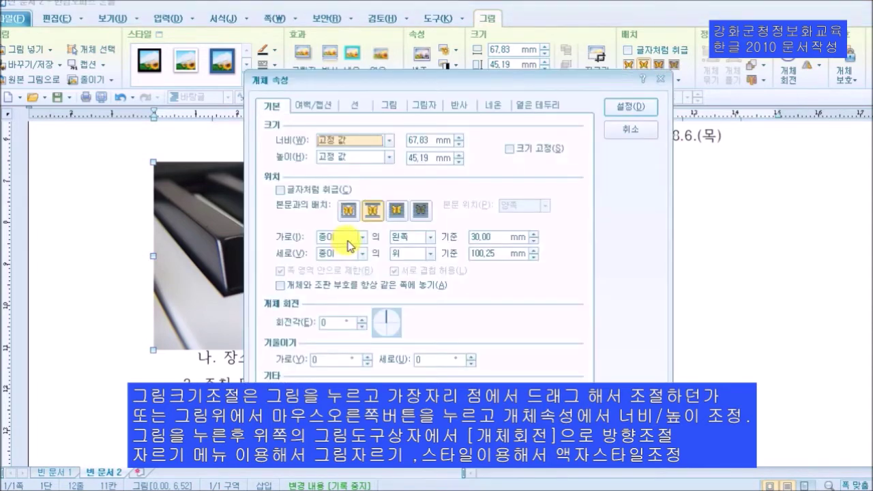
pyautogui.click(460, 138)
pyautogui.click(460, 138)
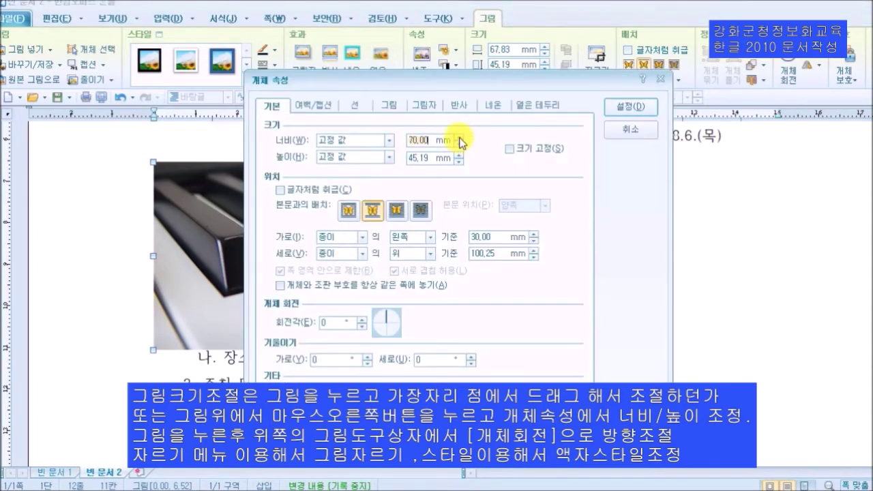
pyautogui.click(461, 156)
pyautogui.click(520, 150)
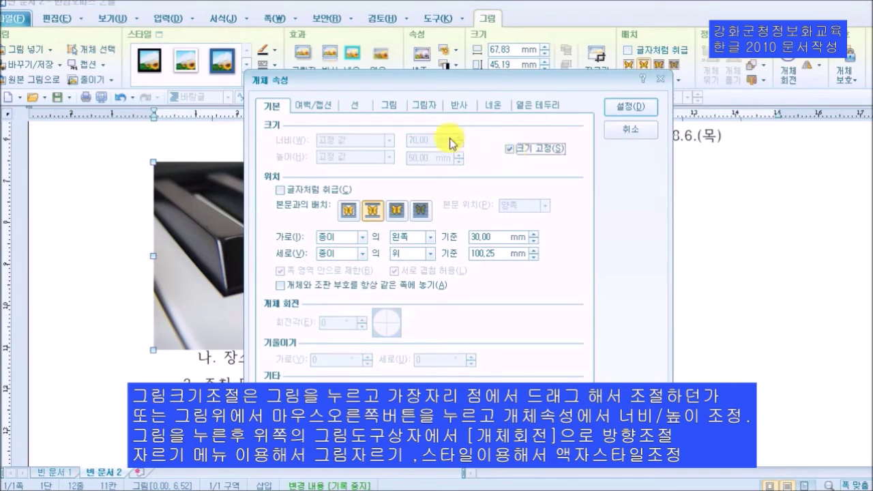
pyautogui.click(644, 112)
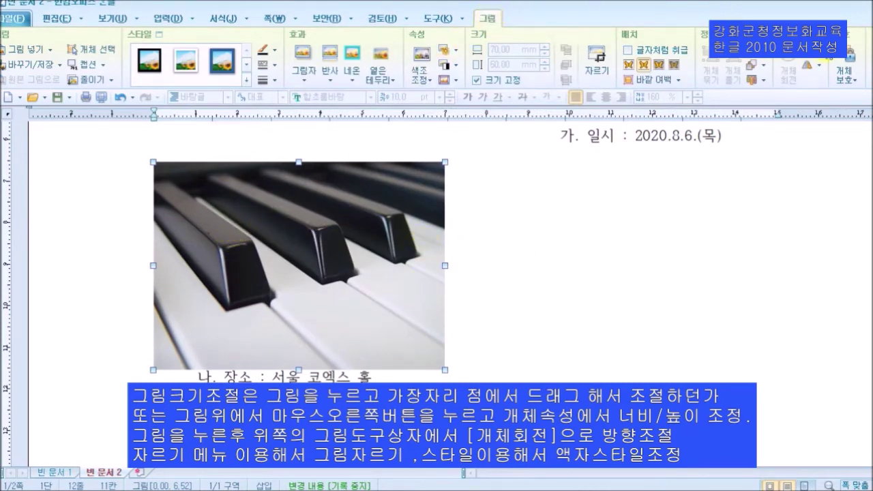
pyautogui.click(464, 306)
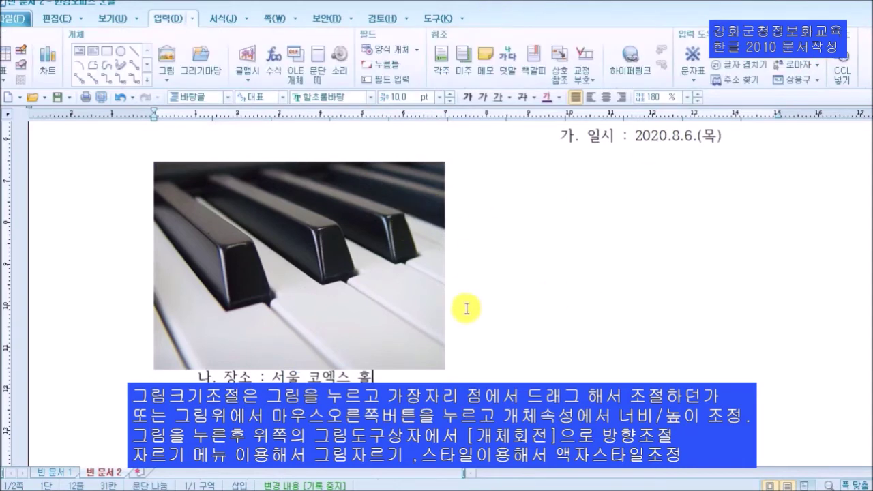
# - Apply the rounded yellow frame style with a shadow to the piano photo and deselect it
pyautogui.click(419, 237)
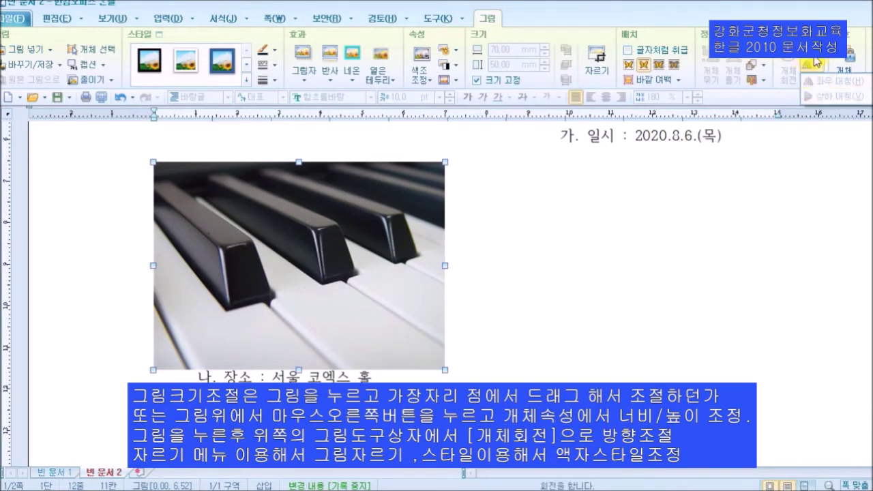
pyautogui.click(550, 350)
pyautogui.click(405, 350)
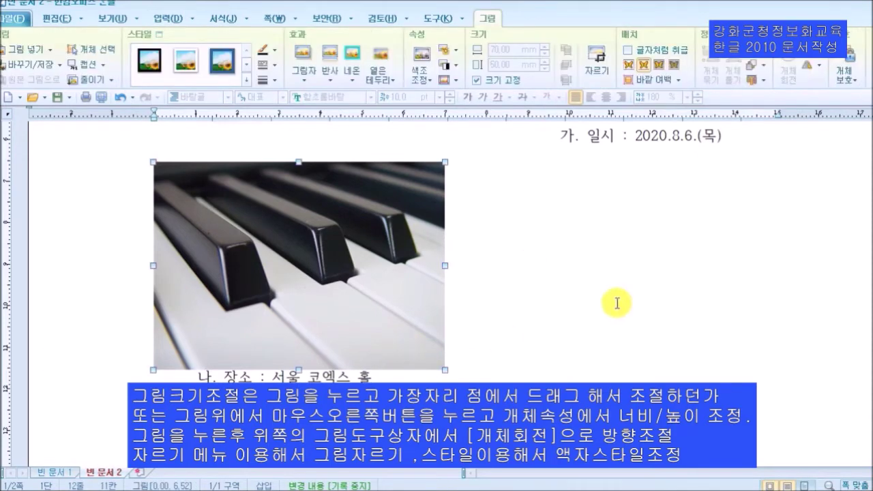
pyautogui.click(246, 79)
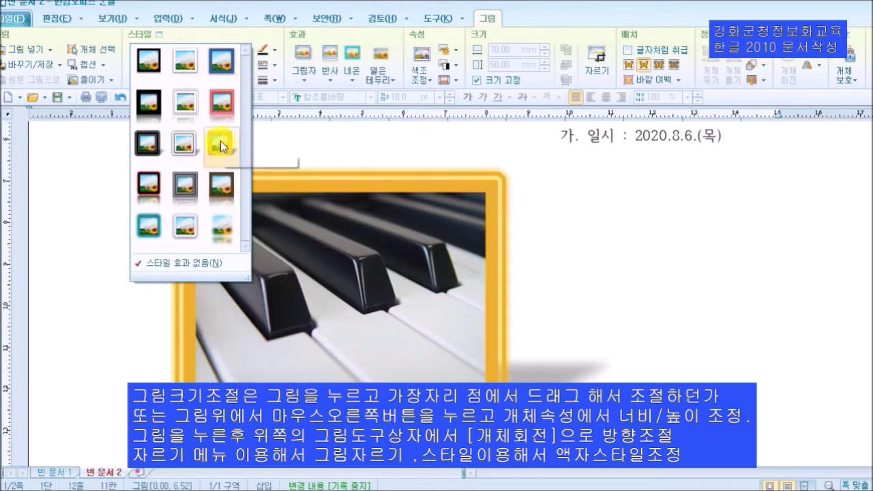
pyautogui.click(221, 146)
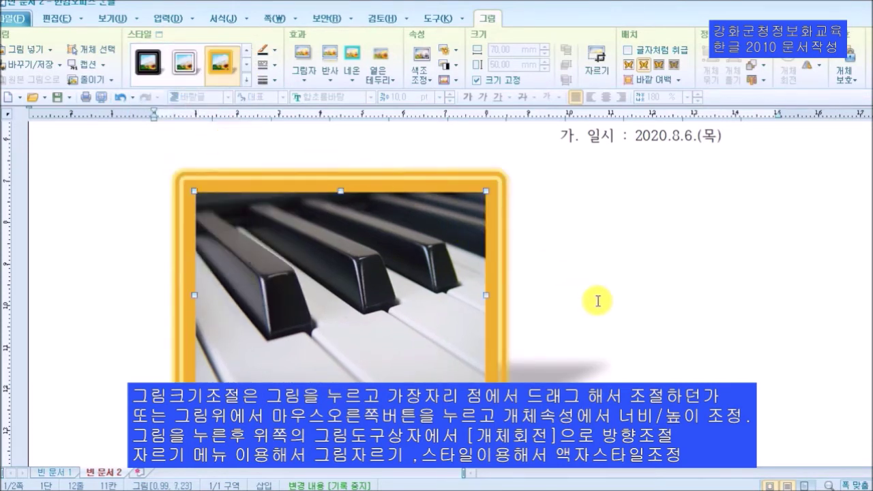
pyautogui.click(601, 305)
# - Insert the picture 그림4 below the last list line on the second page at about 62 by 80 mm, and deselect it
pyautogui.scroll(-10, 602, 305)
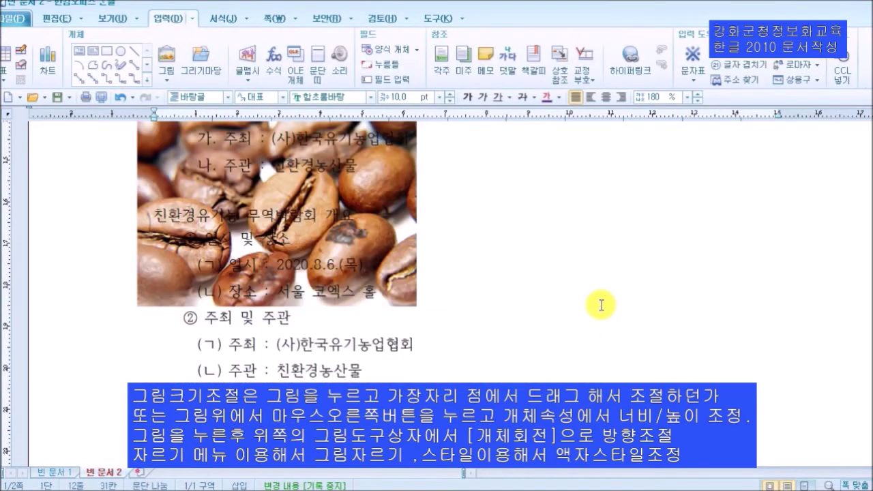
pyautogui.scroll(-10, 601, 304)
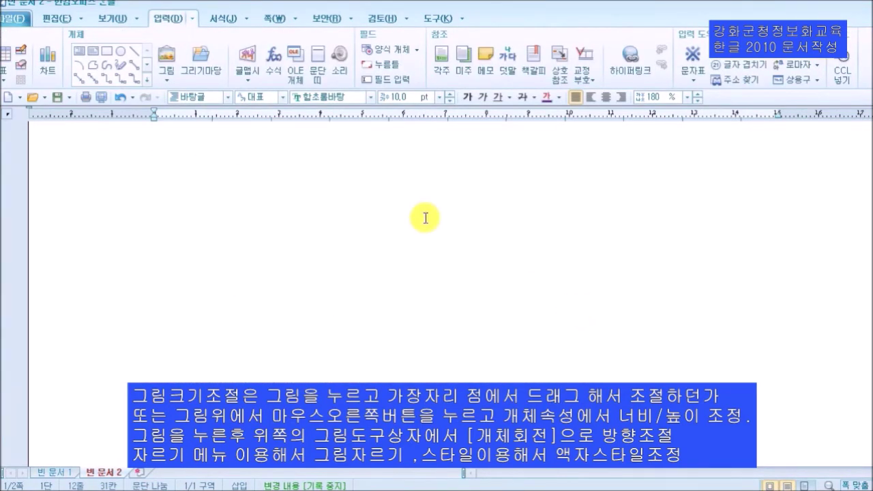
pyautogui.scroll(-5, 168, 236)
pyautogui.click(168, 182)
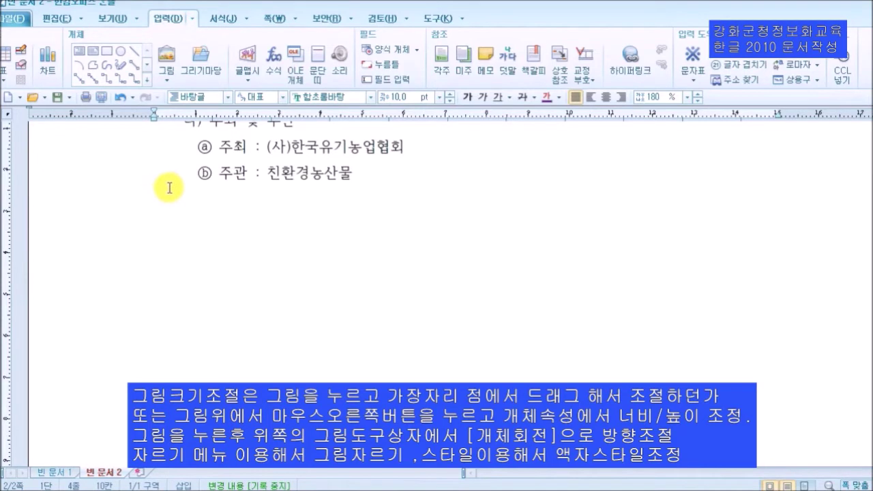
pyautogui.click(163, 51)
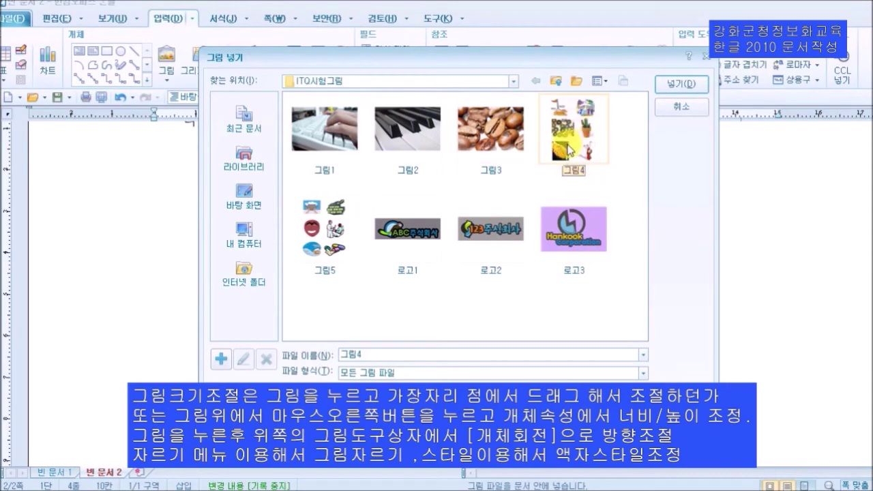
pyautogui.click(681, 85)
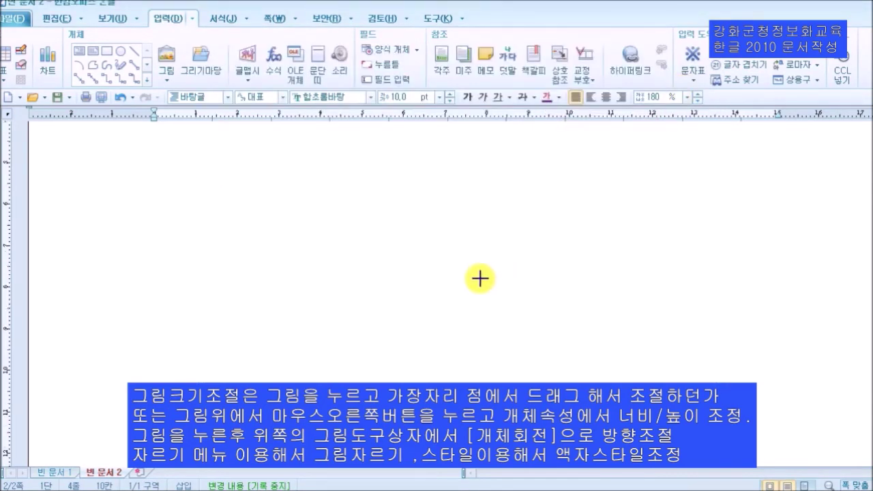
pyautogui.moveTo(220, 163); pyautogui.dragTo(478, 470)
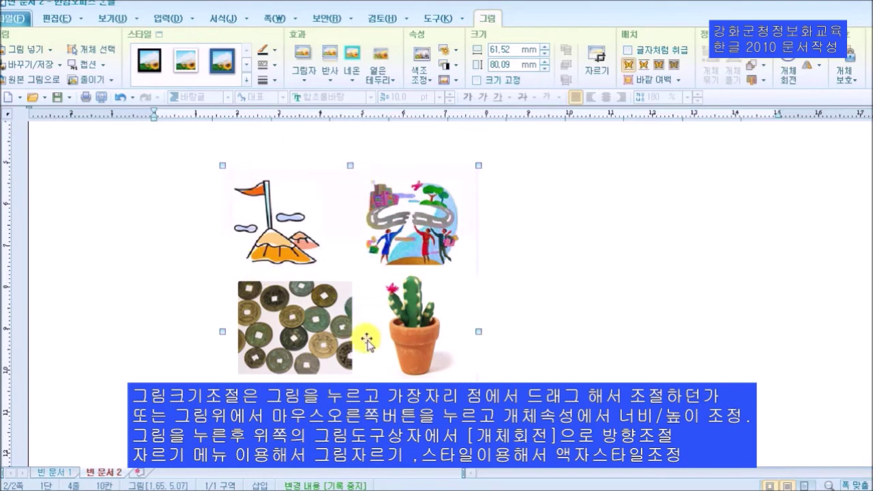
pyautogui.scroll(-3, 366, 341)
pyautogui.scroll(3, 367, 341)
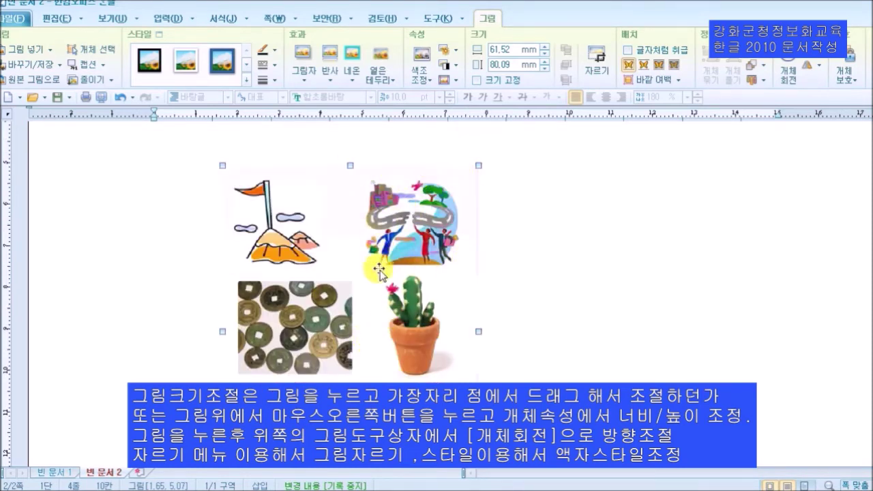
pyautogui.click(453, 285)
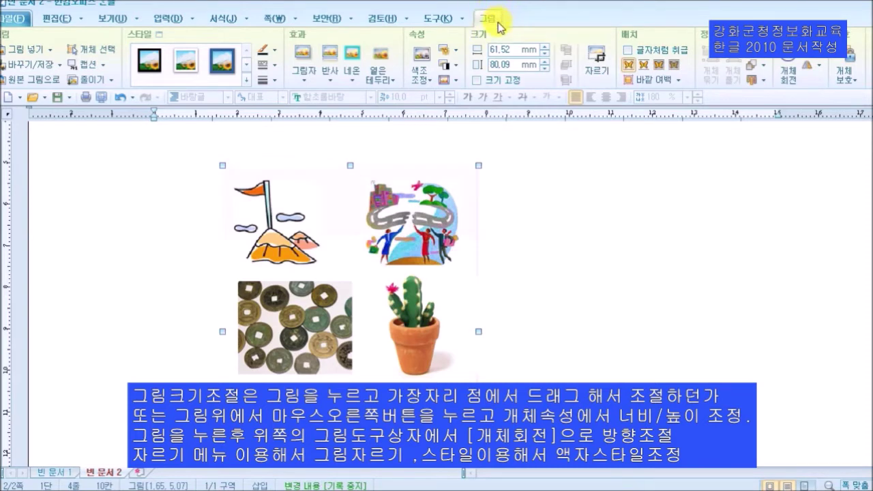
pyautogui.click(641, 261)
pyautogui.scroll(3, 641, 265)
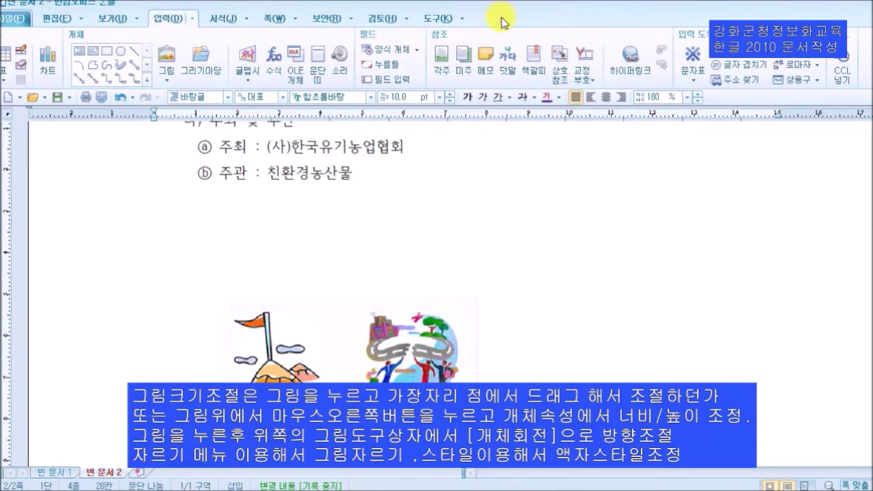
# - Crop 그림4 down to its upper row, keeping only the flag and city illustrations, about 60 by 26 mm
pyautogui.click(412, 334)
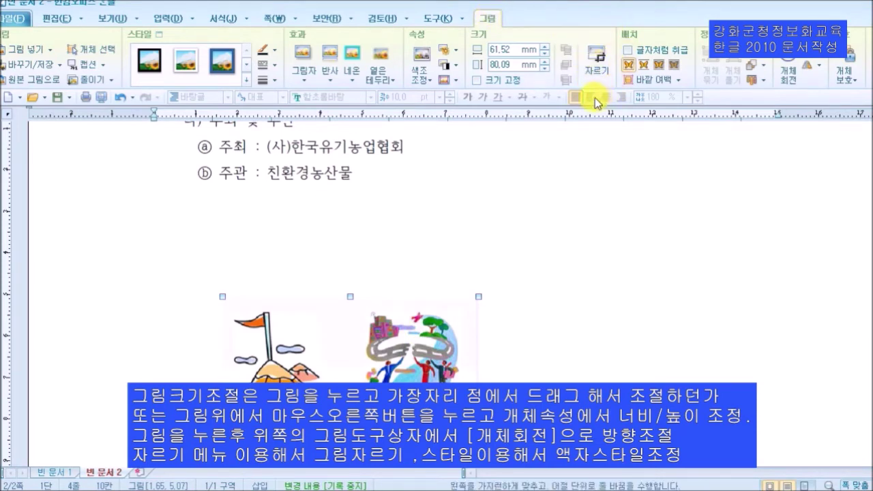
pyautogui.click(603, 64)
pyautogui.scroll(-4, 564, 214)
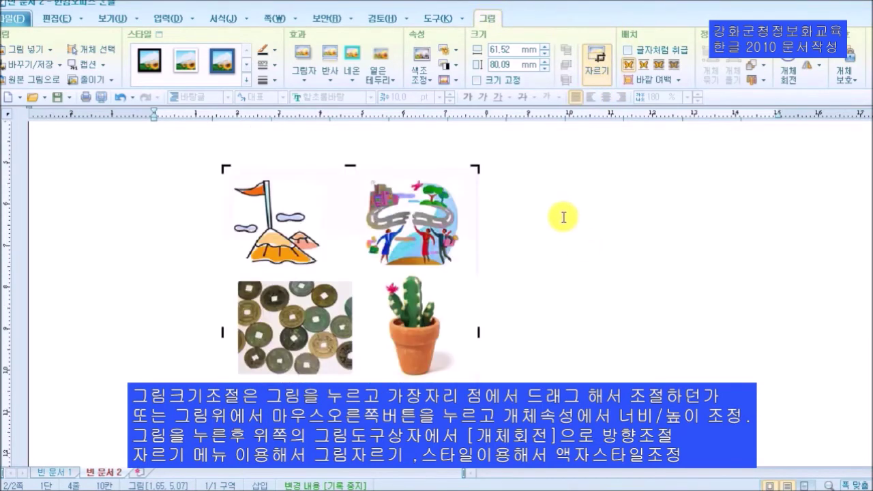
pyautogui.scroll(1, 546, 232)
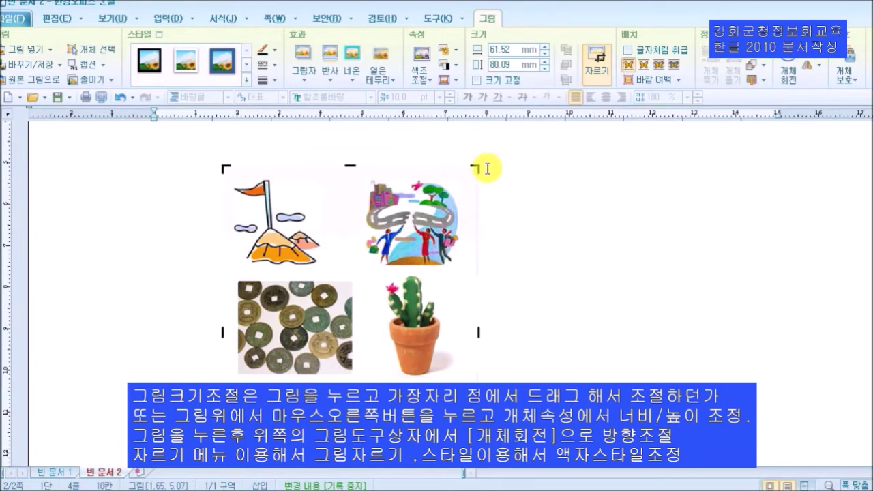
pyautogui.scroll(-2, 454, 357)
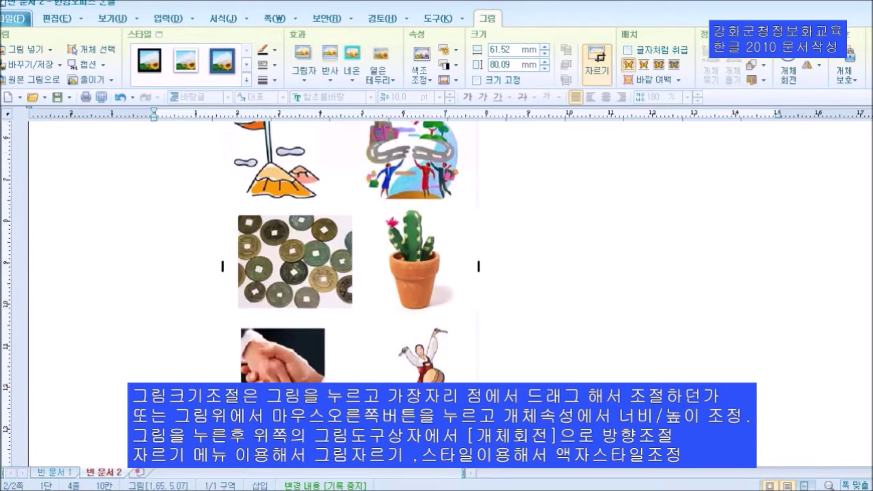
pyautogui.moveTo(478, 409); pyautogui.dragTo(462, 201)
# - Crop the picture further down to only the city illustration, about 26 by 24 mm, and deselect it
pyautogui.scroll(2, 461, 184)
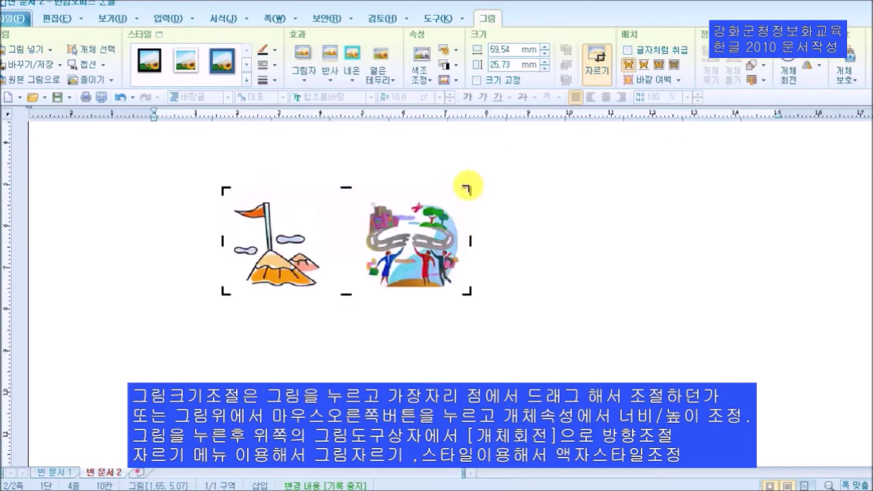
pyautogui.moveTo(467, 193); pyautogui.dragTo(469, 196)
pyautogui.moveTo(472, 247); pyautogui.dragTo(466, 246)
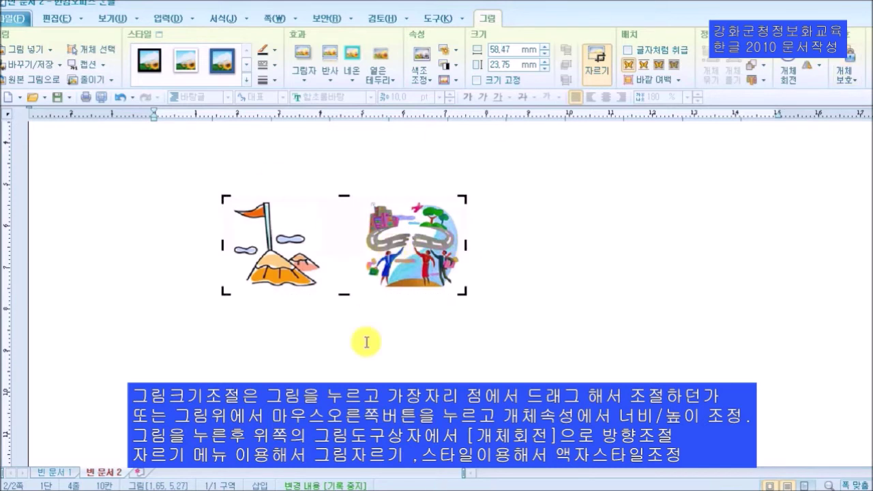
pyautogui.moveTo(221, 244); pyautogui.dragTo(360, 244)
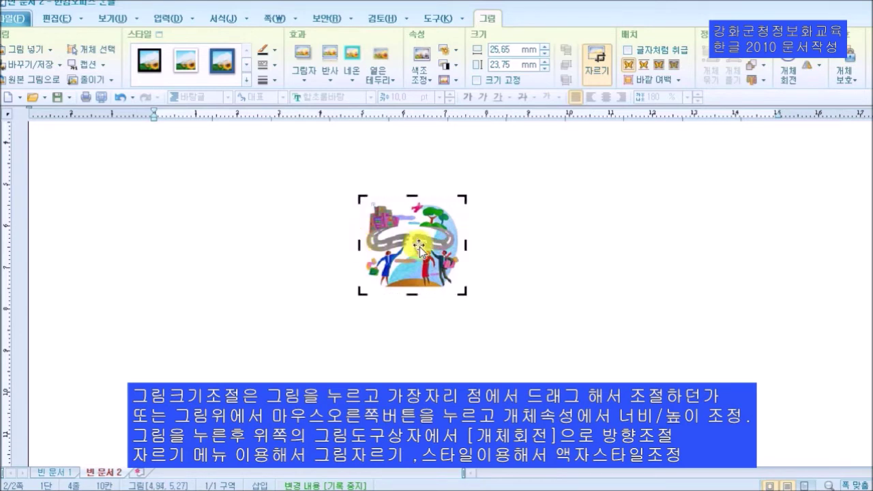
pyautogui.click(592, 66)
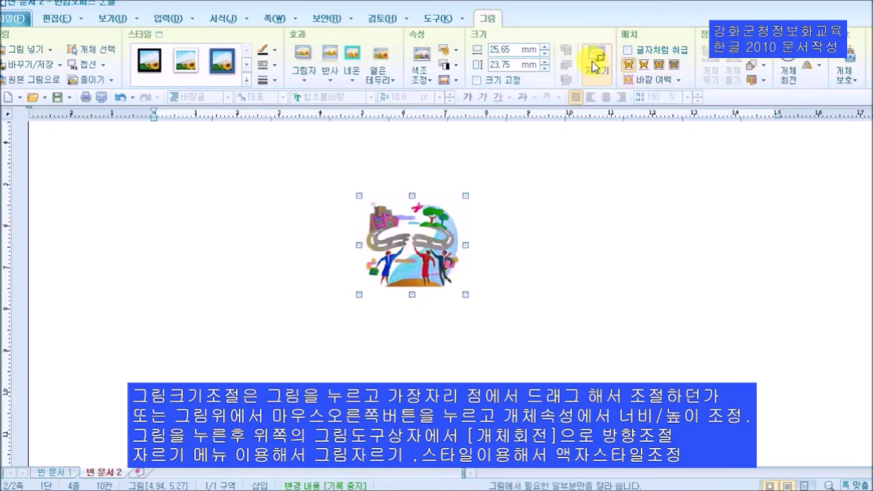
pyautogui.click(613, 251)
# - Enlarge the city illustration to about 38 by 35 mm and move it below the last list line near the left margin
pyautogui.click(456, 254)
pyautogui.moveTo(464, 297); pyautogui.dragTo(519, 341)
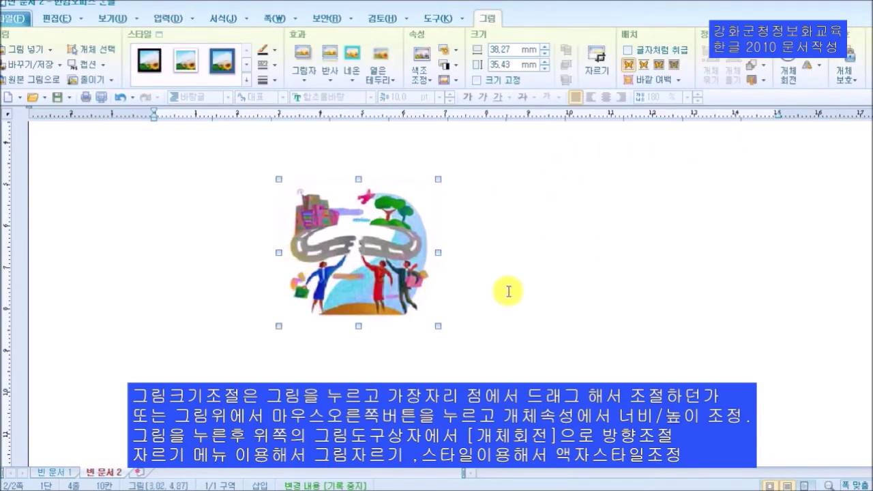
pyautogui.moveTo(349, 246); pyautogui.dragTo(259, 230)
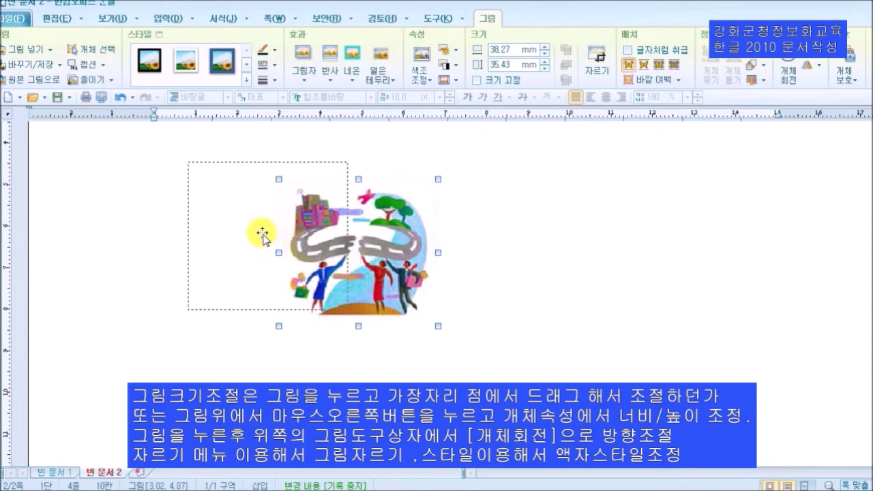
pyautogui.click(471, 252)
pyautogui.click(300, 230)
pyautogui.scroll(3, 420, 275)
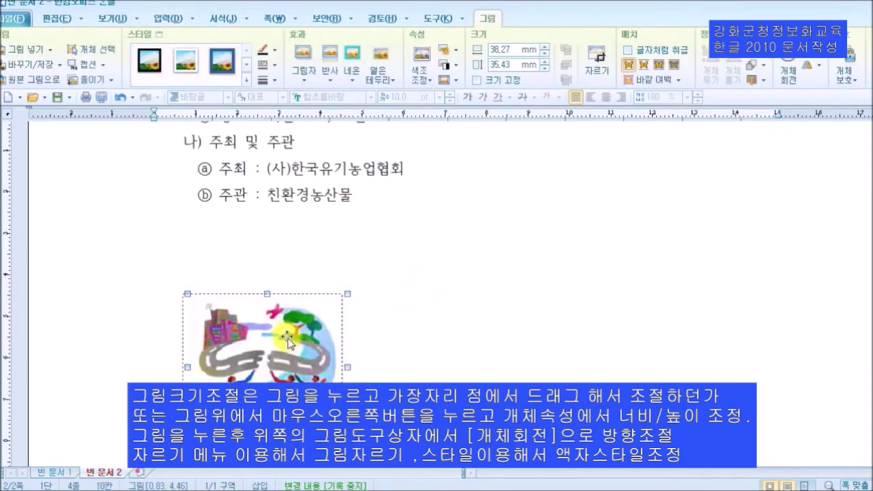
pyautogui.moveTo(294, 348); pyautogui.dragTo(259, 308)
pyautogui.click(511, 360)
pyautogui.click(262, 306)
pyautogui.click(456, 340)
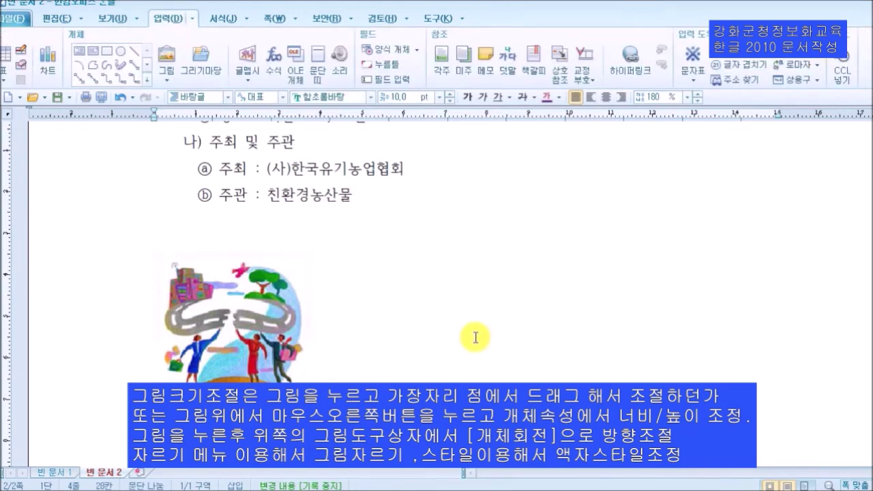
# - Insert the picture 그림4 again beside the city illustration at about 50 by 65 mm
pyautogui.click(167, 53)
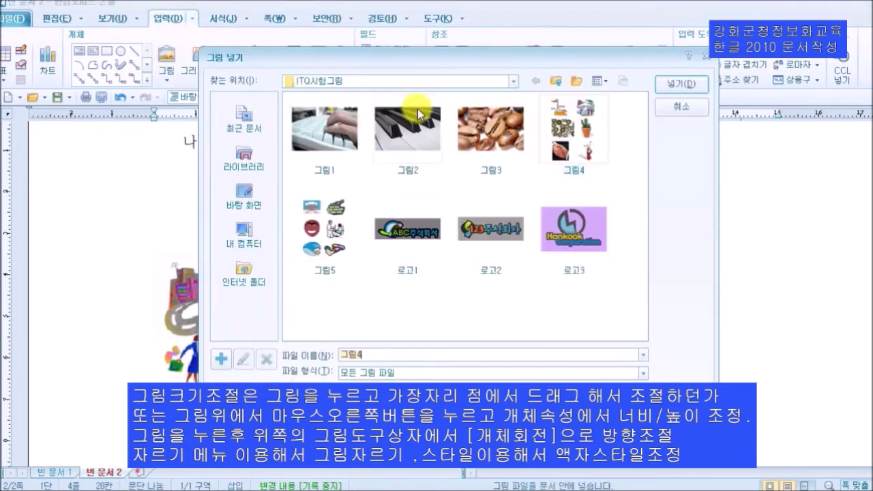
pyautogui.click(673, 85)
pyautogui.moveTo(436, 199); pyautogui.dragTo(643, 366)
pyautogui.scroll(-2, 643, 366)
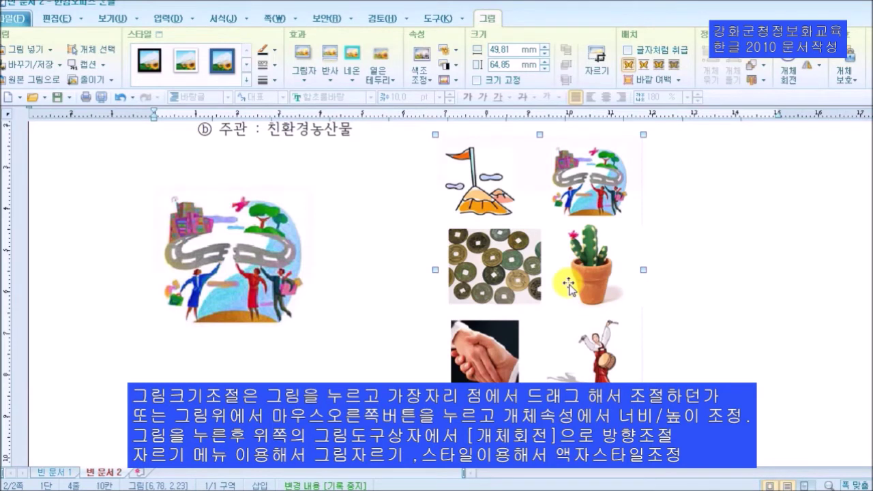
# - Crop the new 그림4 picture down to only the potted cactus, about 17 by 22 mm, and deselect it
pyautogui.click(595, 65)
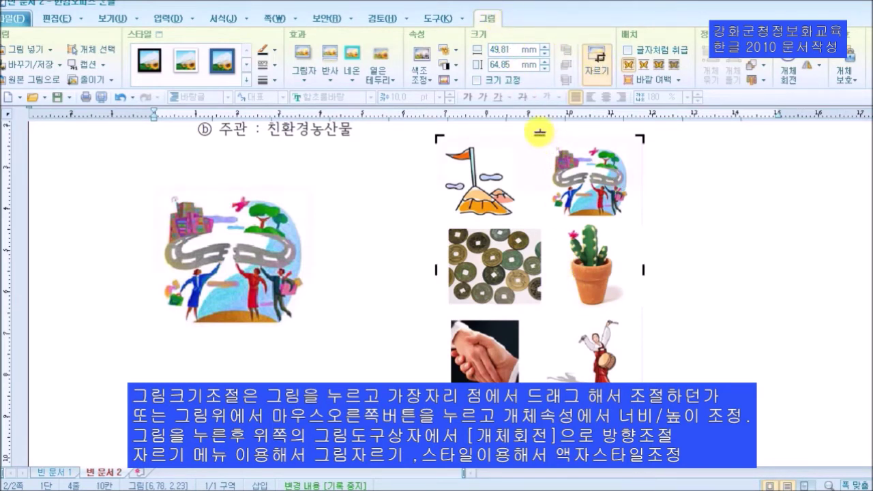
pyautogui.moveTo(538, 137); pyautogui.dragTo(564, 219)
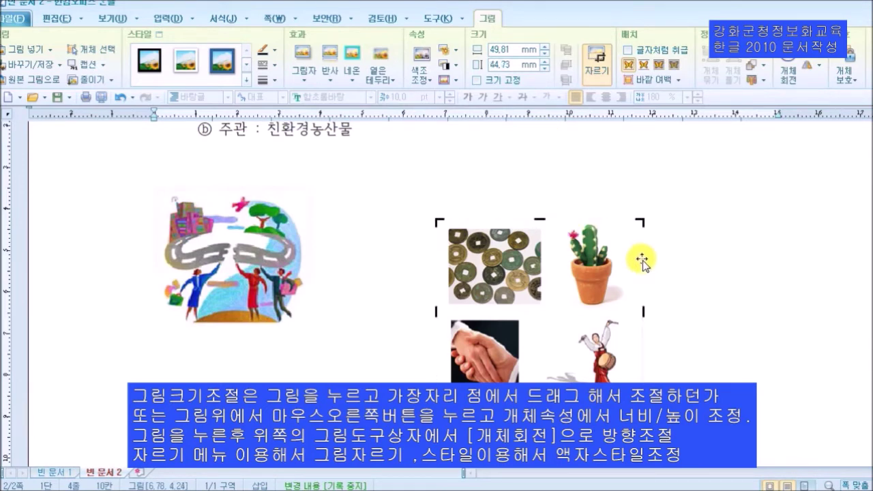
pyautogui.moveTo(644, 313); pyautogui.dragTo(634, 312)
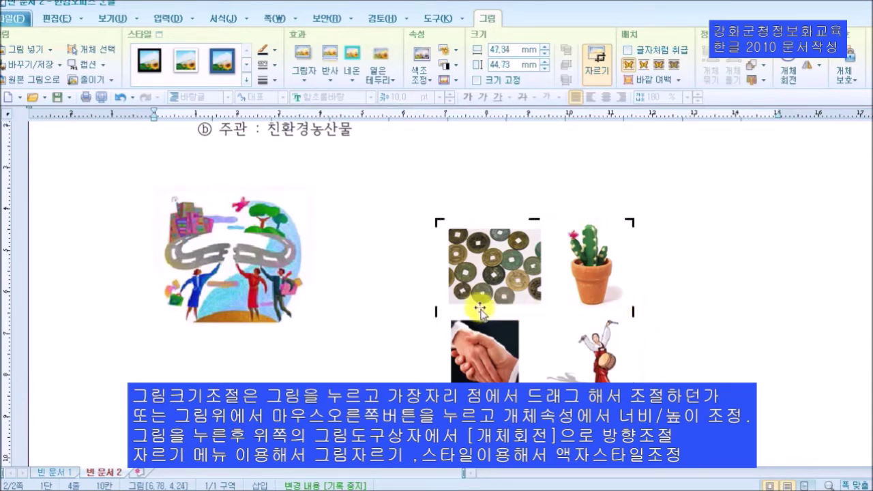
pyautogui.moveTo(470, 312); pyautogui.dragTo(597, 311)
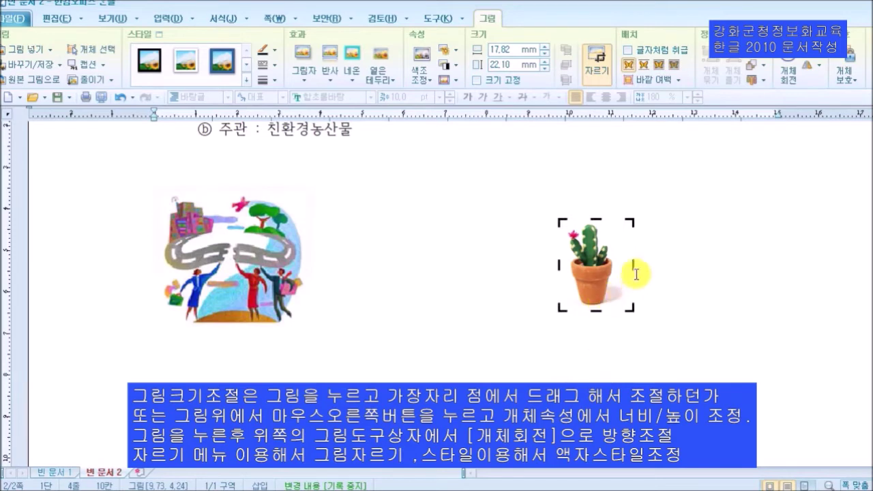
pyautogui.moveTo(629, 267); pyautogui.dragTo(627, 267)
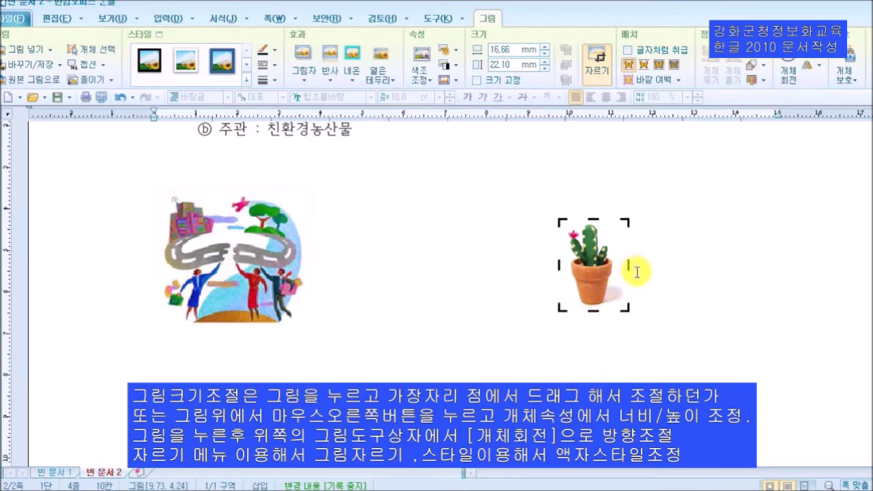
pyautogui.click(655, 286)
# - Enlarge the cactus picture to about 22 by 30 mm and move it next to the city illustration
pyautogui.click(576, 273)
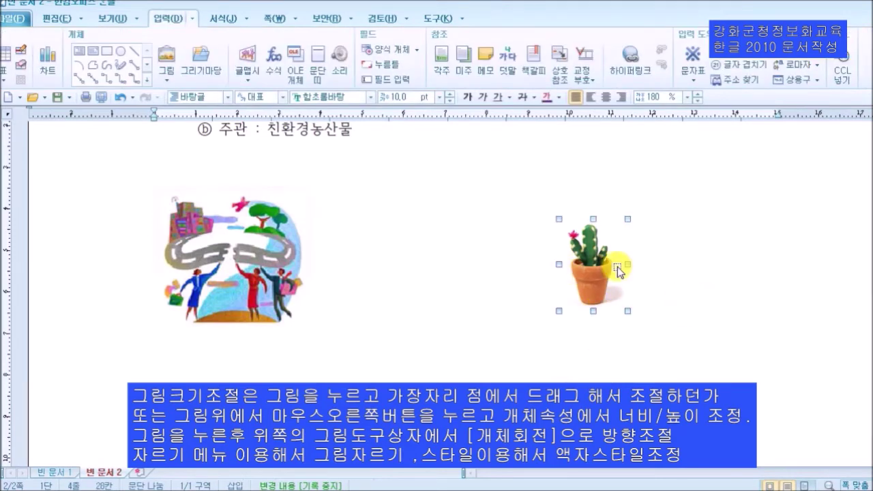
pyautogui.moveTo(576, 287); pyautogui.dragTo(439, 254)
pyautogui.click(576, 311)
pyautogui.click(444, 269)
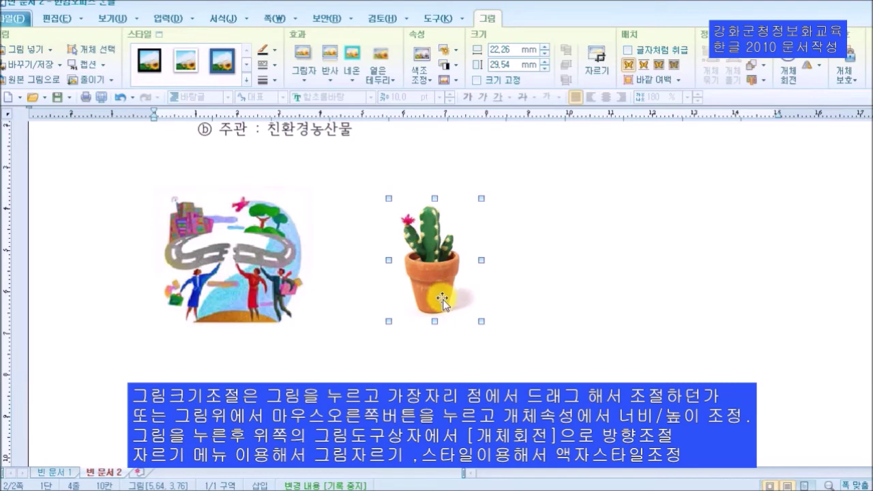
pyautogui.moveTo(442, 279); pyautogui.dragTo(415, 268)
pyautogui.click(510, 265)
pyautogui.scroll(1, 510, 265)
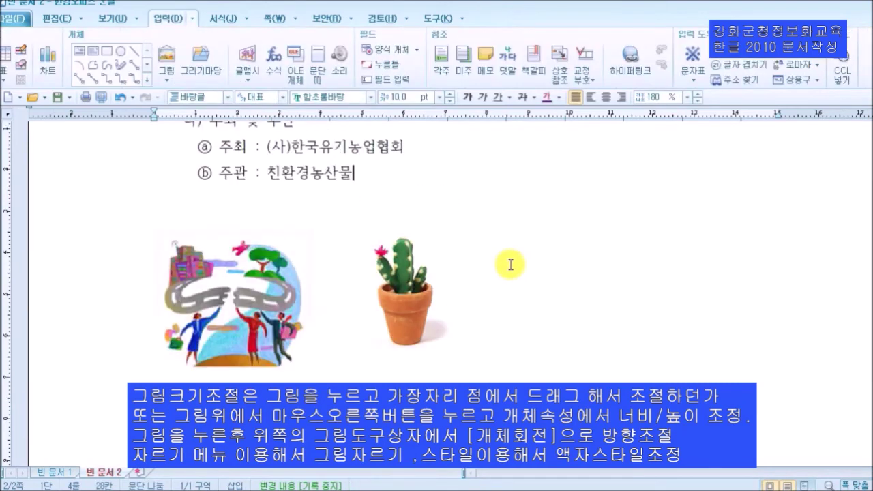
pyautogui.scroll(3, 558, 321)
pyautogui.scroll(-5, 557, 321)
pyautogui.scroll(2, 555, 327)
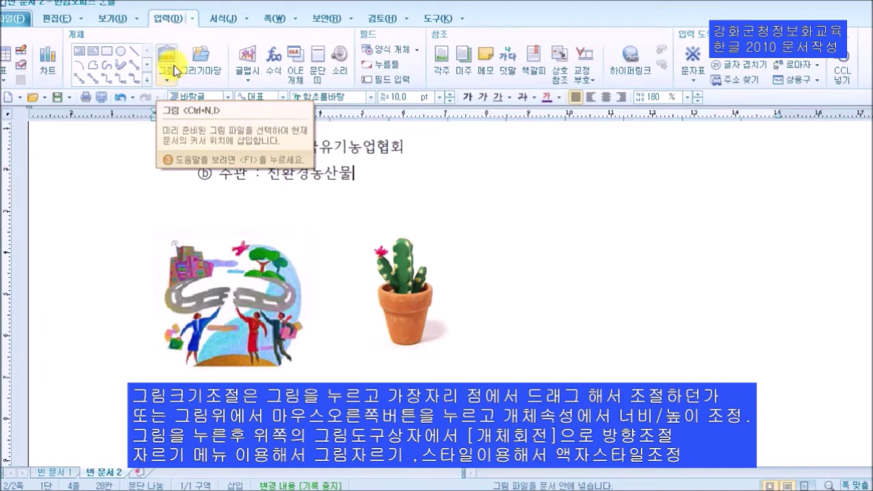
# - Open the drawing gallery (그리기마당) and look through its drawing-piece categories, including 아이콘(표정) and 음식(음료)
pyautogui.click(199, 67)
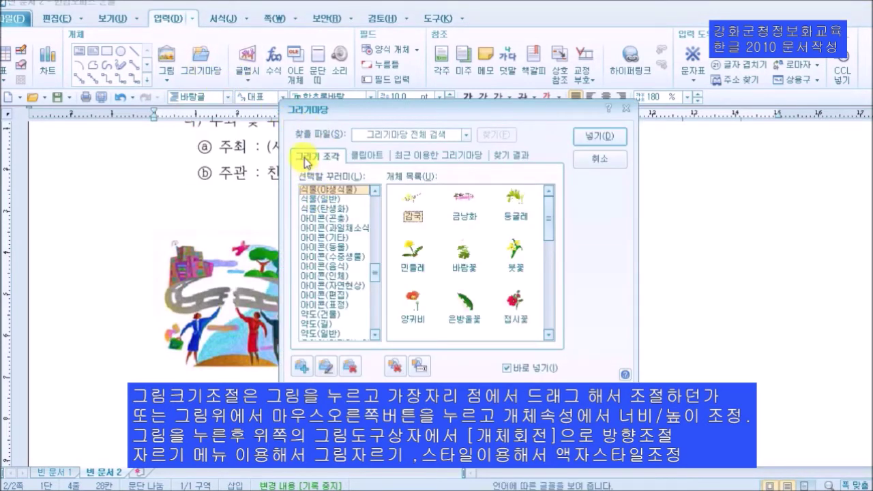
pyautogui.click(329, 208)
pyautogui.click(328, 247)
pyautogui.click(332, 276)
pyautogui.click(329, 304)
pyautogui.scroll(-3, 330, 311)
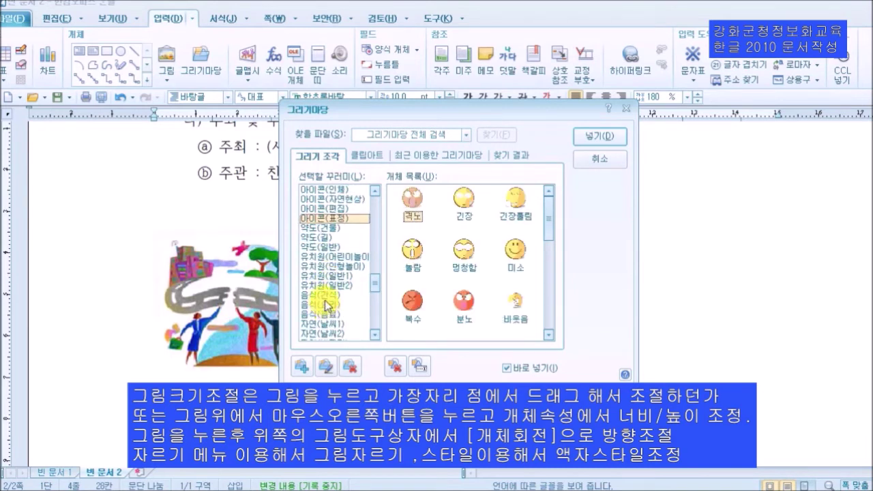
pyautogui.click(326, 296)
pyautogui.click(325, 285)
pyautogui.click(328, 304)
pyautogui.click(329, 314)
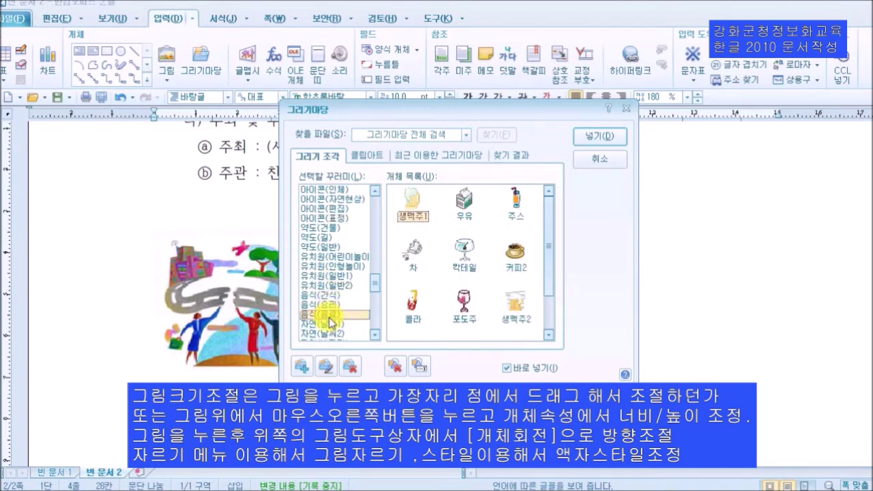
# - Look through the gallery's clip art categories, including 경제활동, 글상자 and 명절/기념일
pyautogui.click(370, 158)
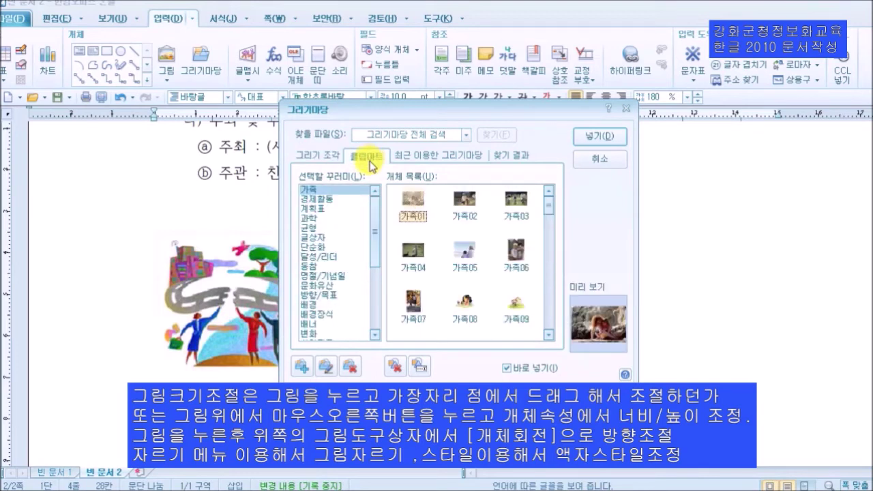
pyautogui.click(328, 199)
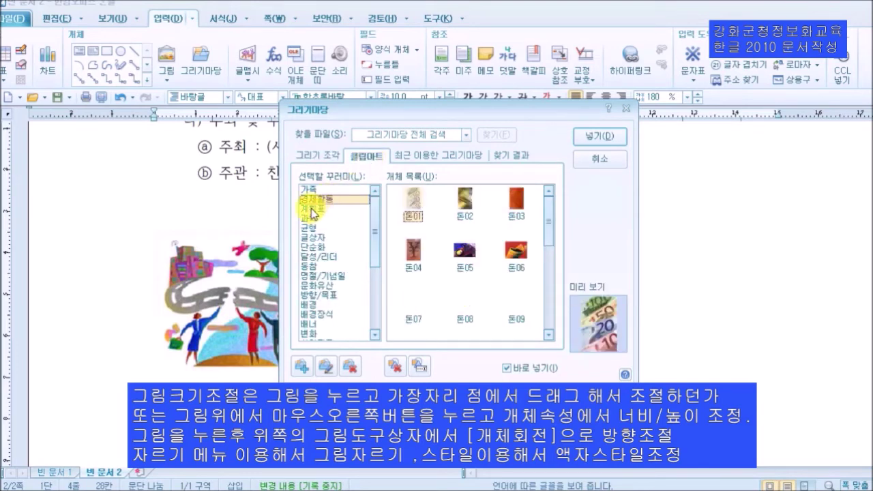
pyautogui.click(315, 218)
pyautogui.click(316, 227)
pyautogui.click(317, 238)
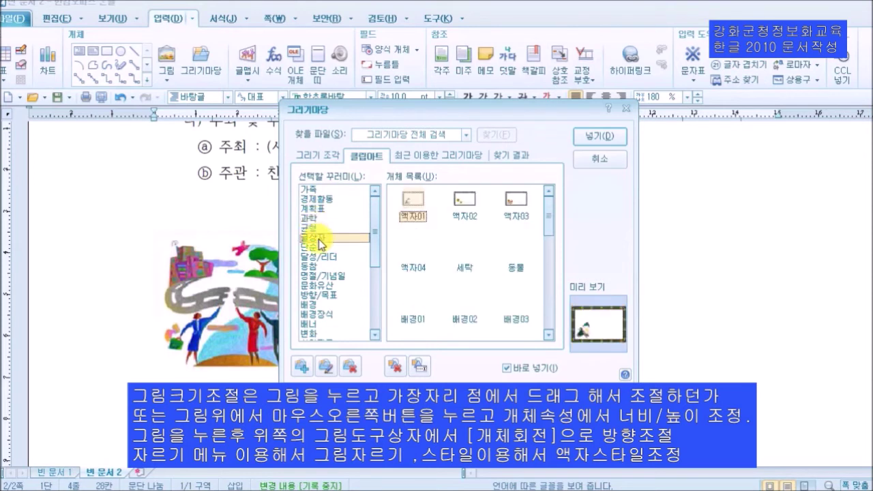
pyautogui.scroll(-1, 321, 249)
pyautogui.click(321, 248)
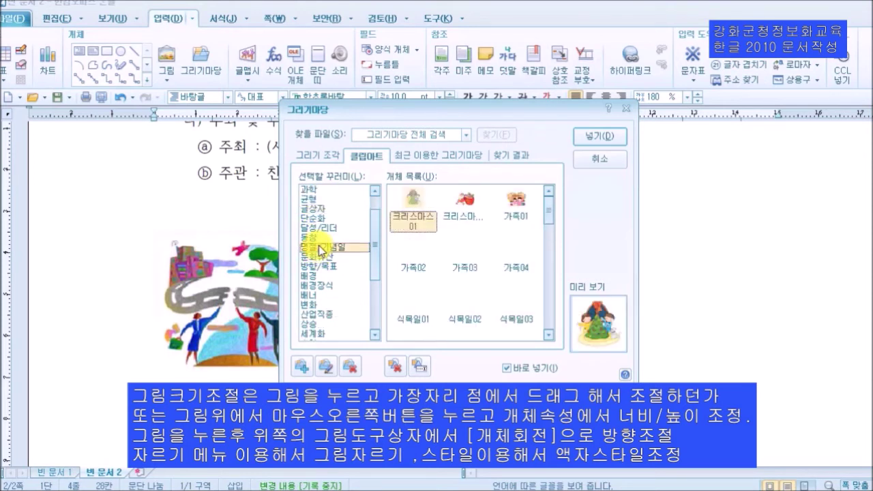
# - Insert the 정이품송 clip art from the 문화유산 category at the top of the second page at about 30 by 30 mm
pyautogui.click(323, 257)
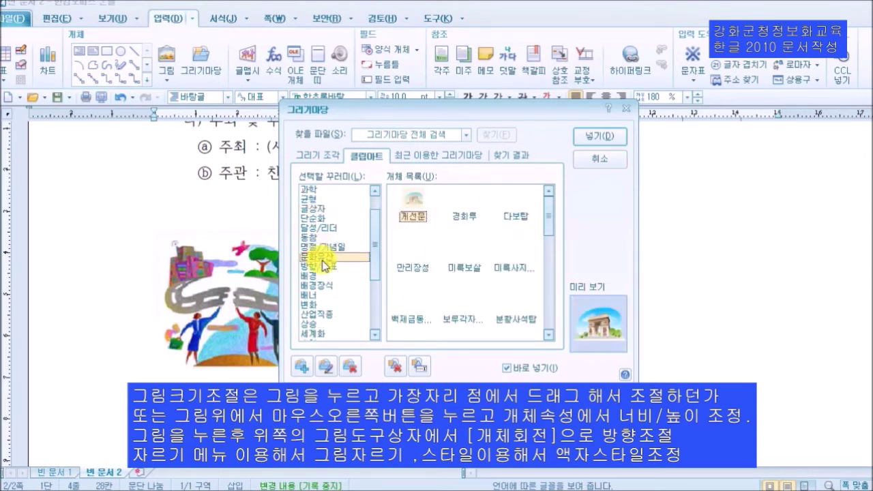
pyautogui.scroll(-4, 477, 279)
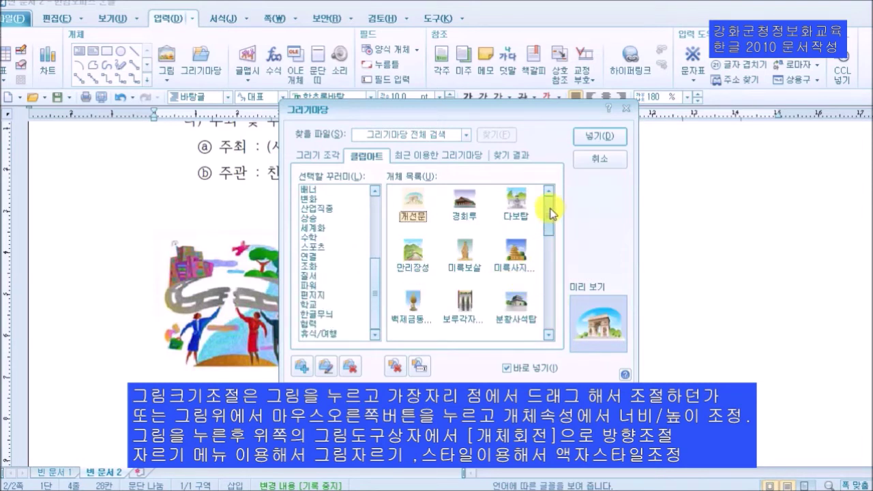
pyautogui.moveTo(552, 215); pyautogui.dragTo(558, 317)
pyautogui.scroll(1, 554, 307)
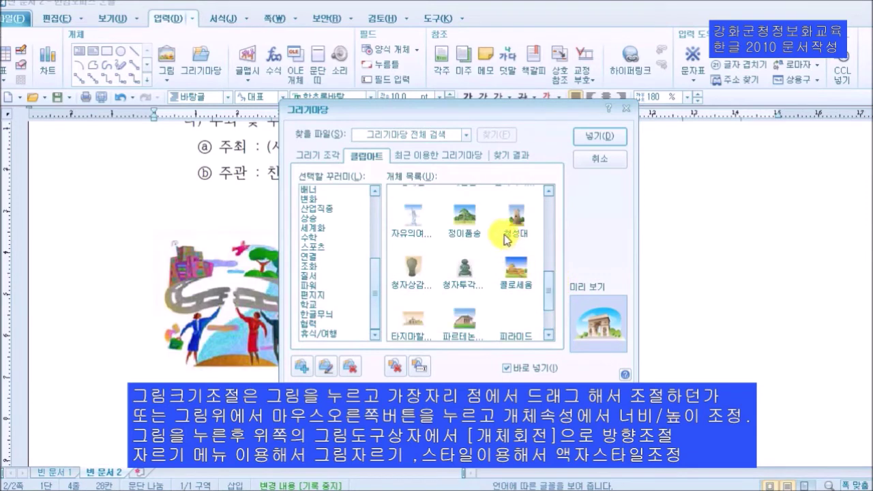
pyautogui.click(464, 219)
pyautogui.click(599, 135)
pyautogui.scroll(3, 408, 172)
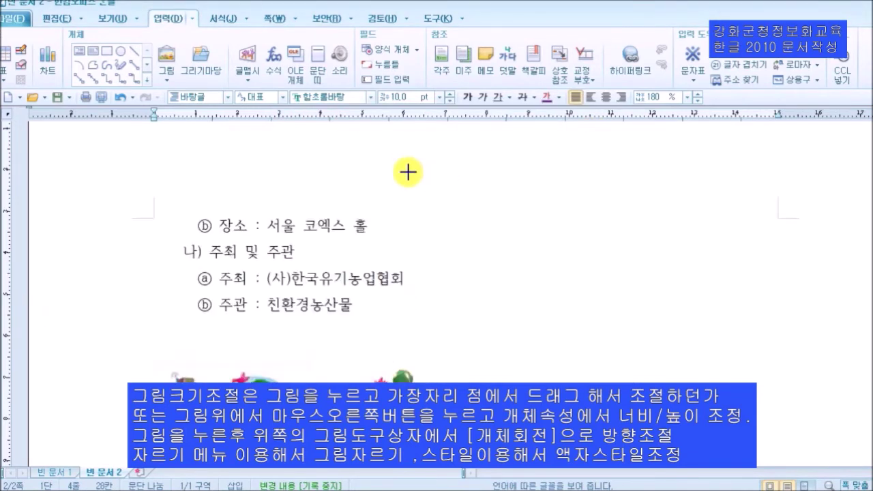
pyautogui.moveTo(171, 270); pyautogui.dragTo(293, 394)
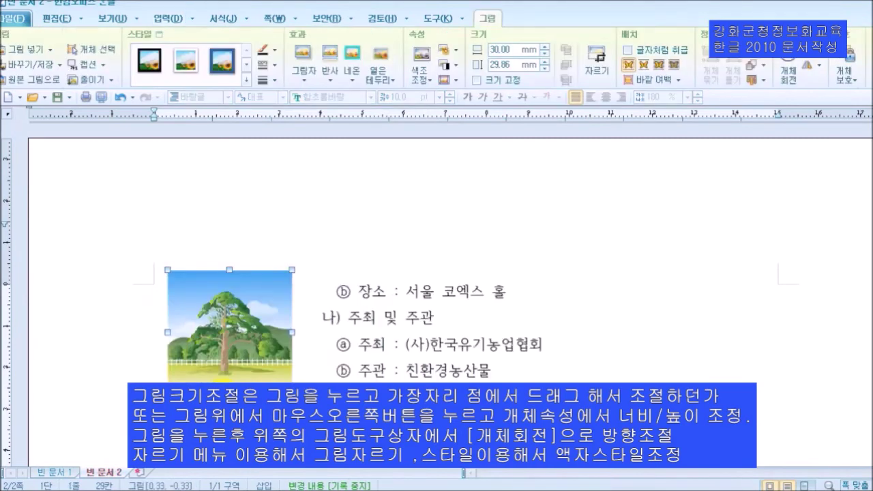
# - Resize the tree clip art to about 40 mm wide and 25 mm high, lowering its upper edge
pyautogui.moveTo(294, 332); pyautogui.dragTo(333, 330)
pyautogui.click(285, 331)
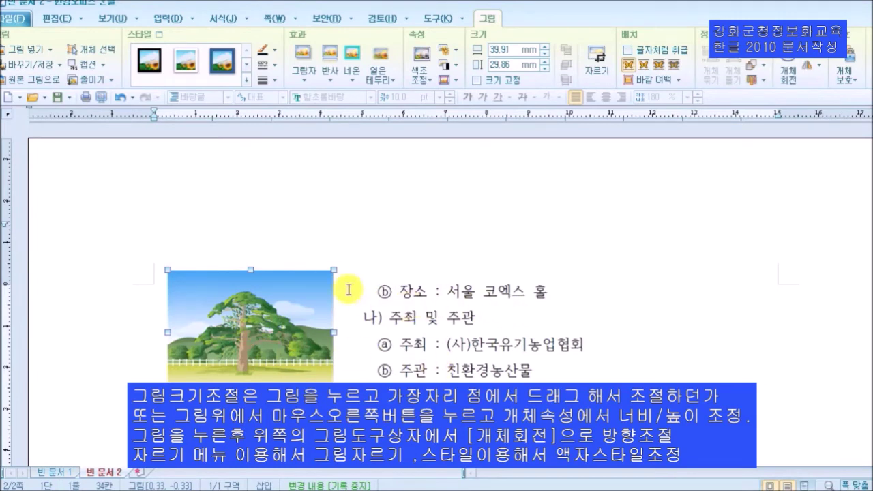
pyautogui.click(252, 265)
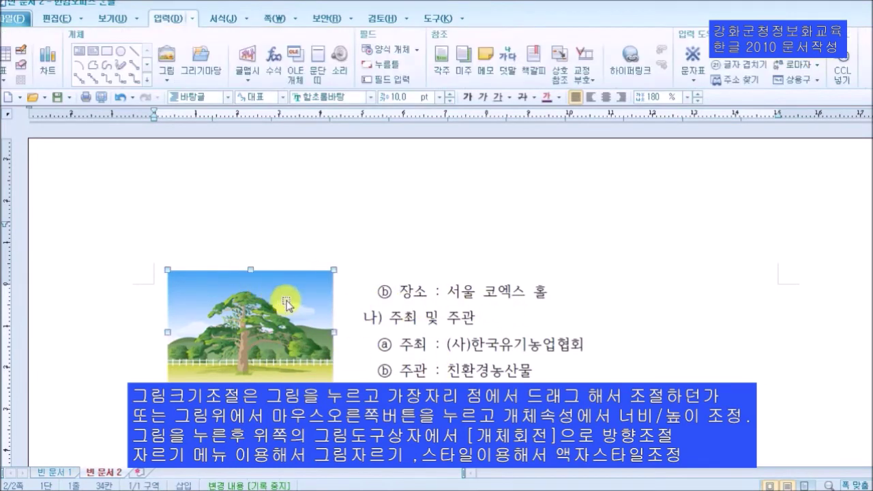
pyautogui.click(253, 271)
pyautogui.moveTo(249, 272); pyautogui.dragTo(249, 292)
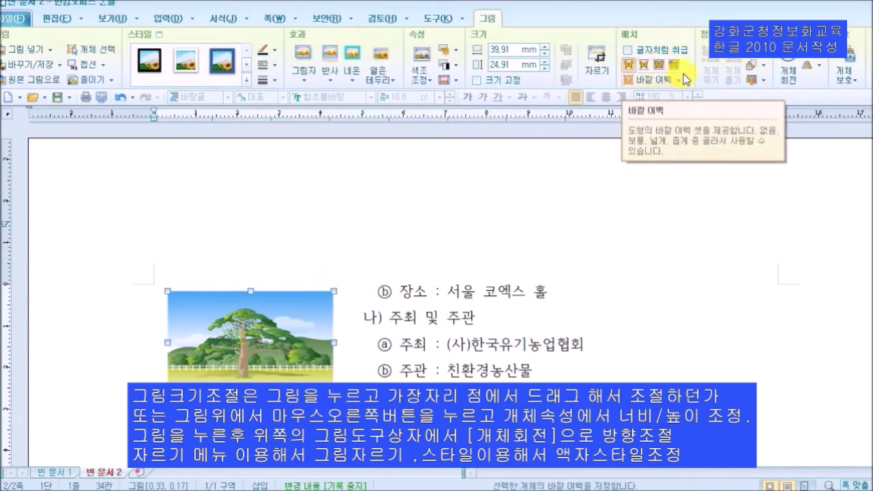
pyautogui.scroll(-3, 637, 197)
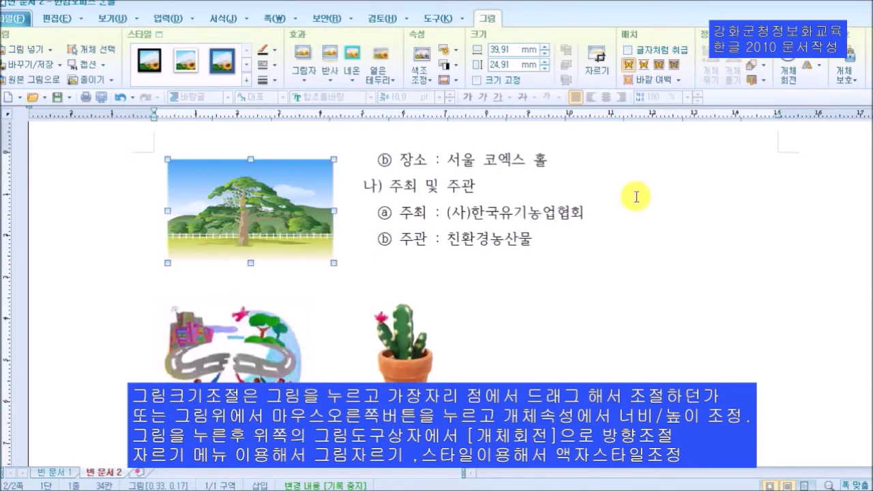
pyautogui.scroll(6, 636, 198)
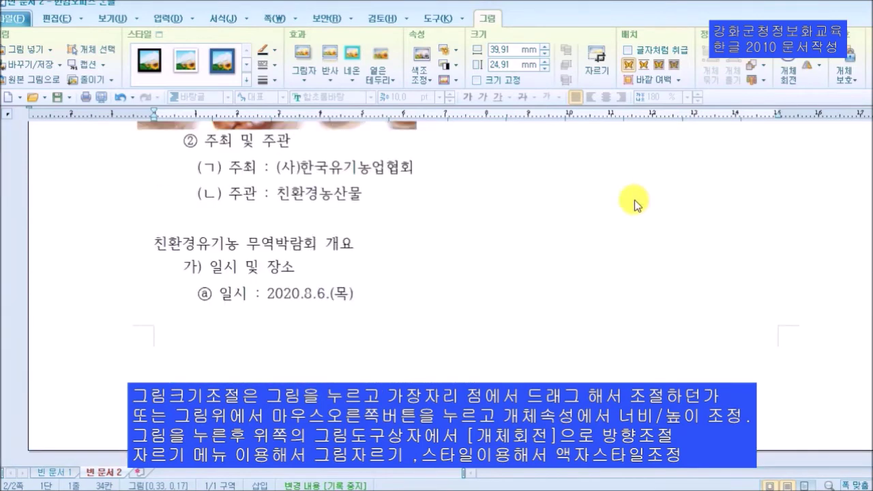
pyautogui.scroll(-6, 634, 201)
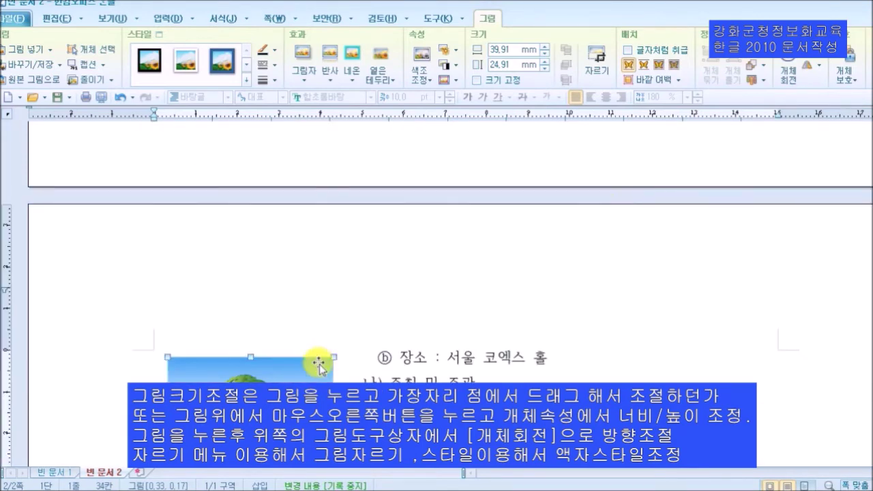
pyautogui.scroll(-2, 311, 357)
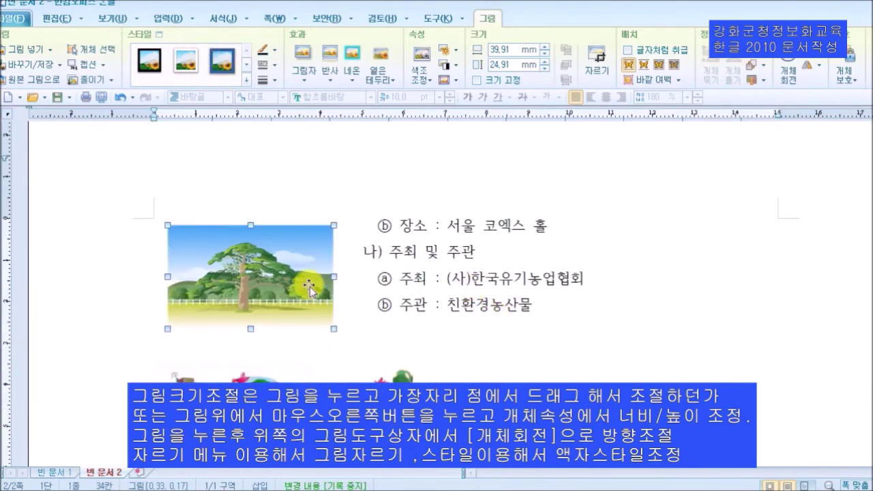
pyautogui.click(551, 322)
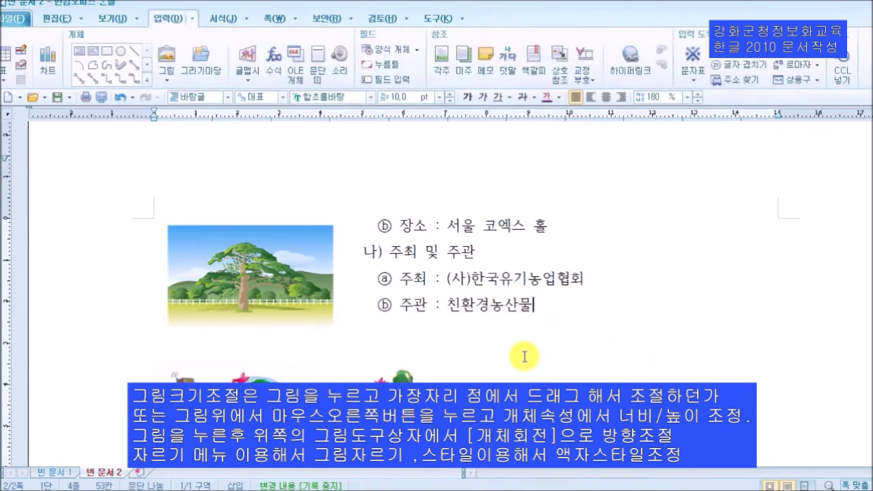
pyautogui.scroll(12, 523, 356)
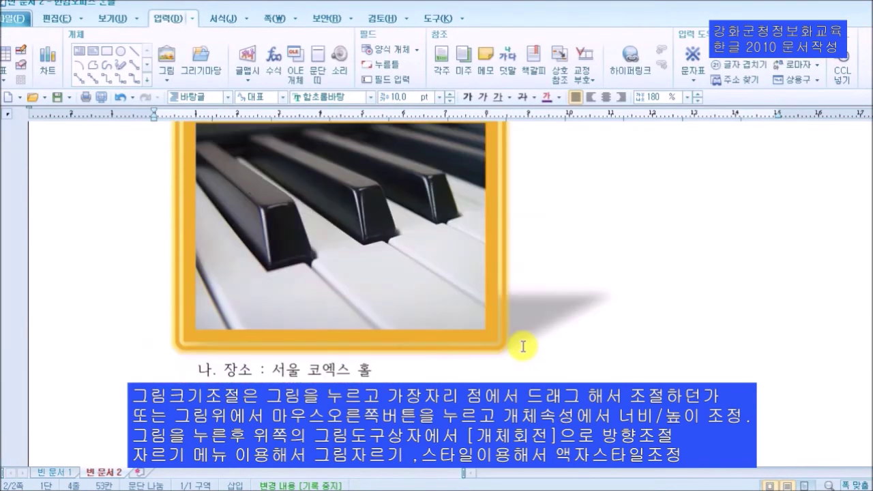
pyautogui.hotkey('ctrl', 'z')
pyautogui.hotkey('ctrl', 'z')
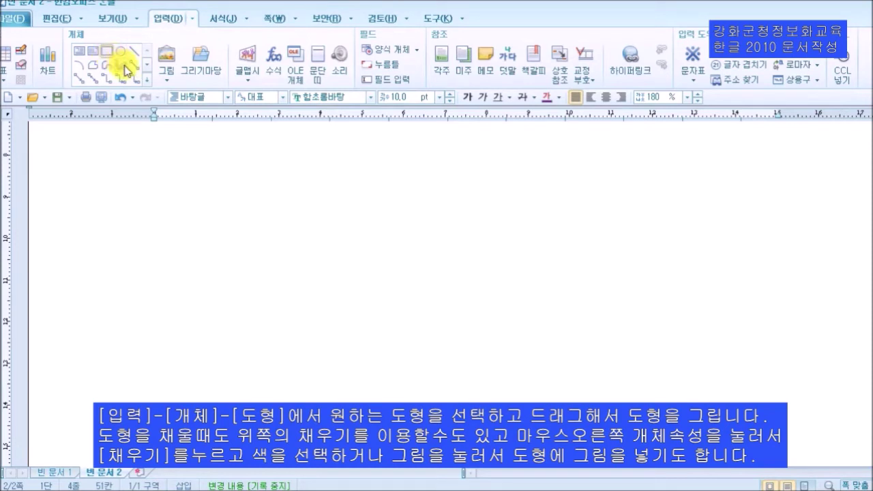
# - Draw a rectangle about 72 mm wide and 39 mm high at the second page's left margin, below the pictures, and fill it orange
pyautogui.moveTo(204, 178); pyautogui.dragTo(505, 338)
pyautogui.moveTo(426, 254); pyautogui.dragTo(332, 236)
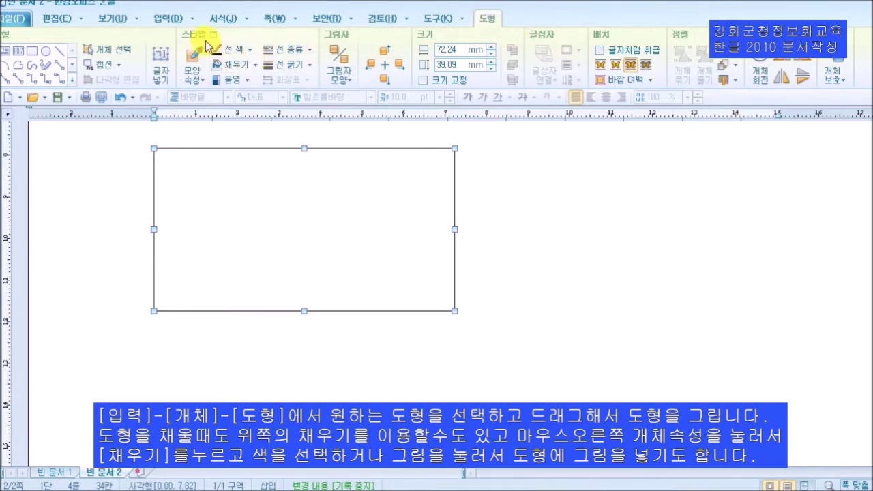
pyautogui.click(256, 66)
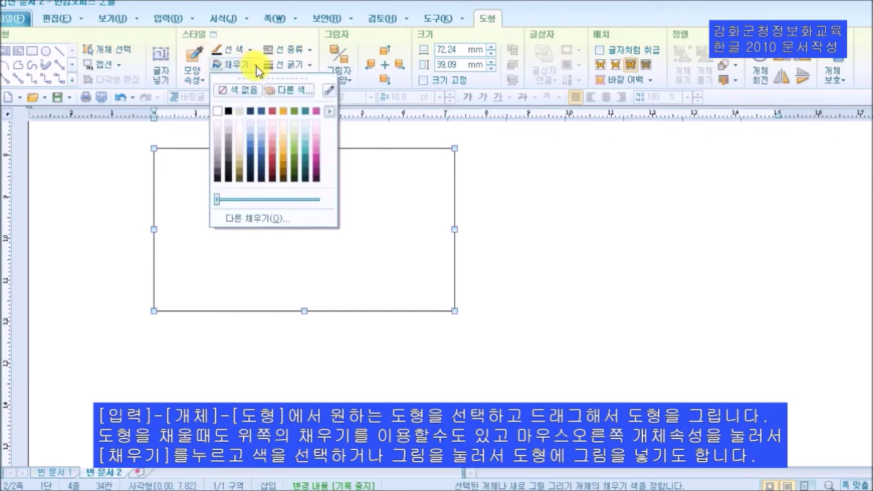
pyautogui.click(282, 110)
pyautogui.click(282, 110)
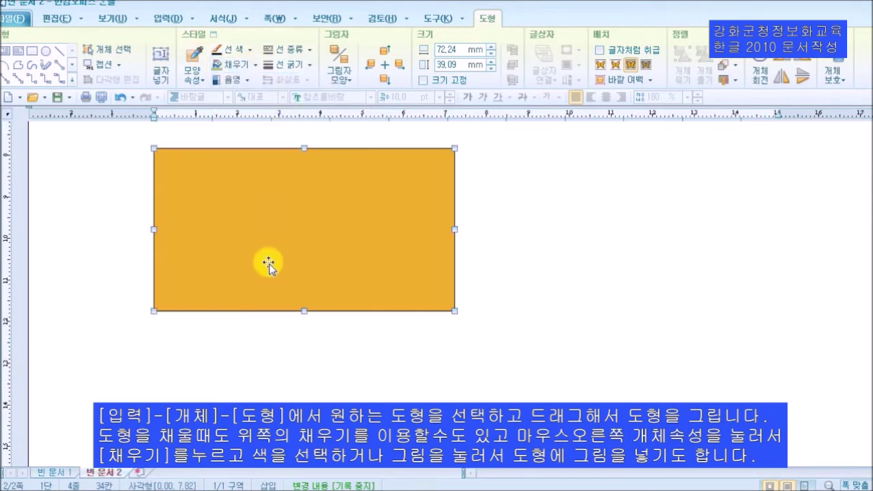
# - Give the orange rectangle a 2 mm red double outline with a thin outer line and a thick inner line
pyautogui.click(288, 50)
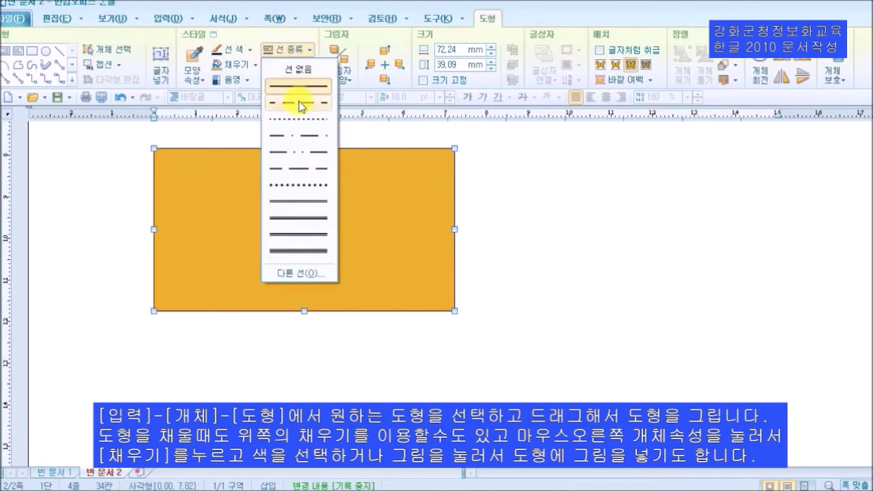
pyautogui.click(298, 111)
pyautogui.click(288, 50)
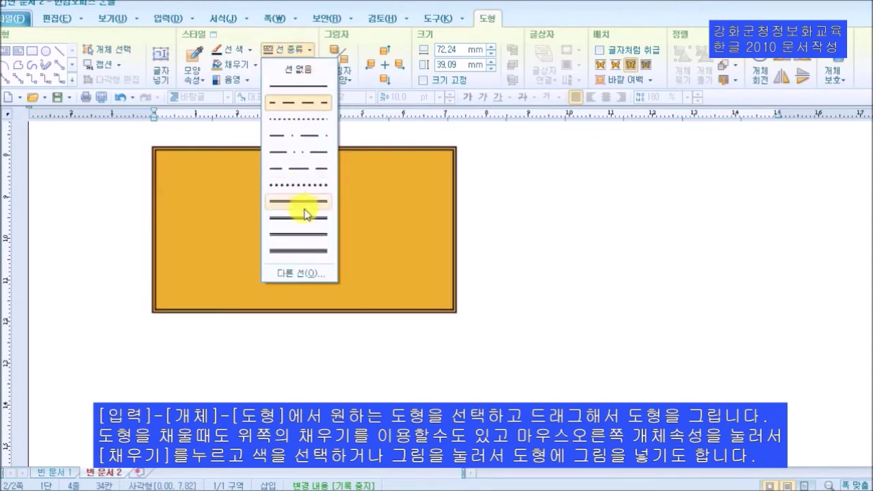
pyautogui.click(306, 220)
pyautogui.click(302, 64)
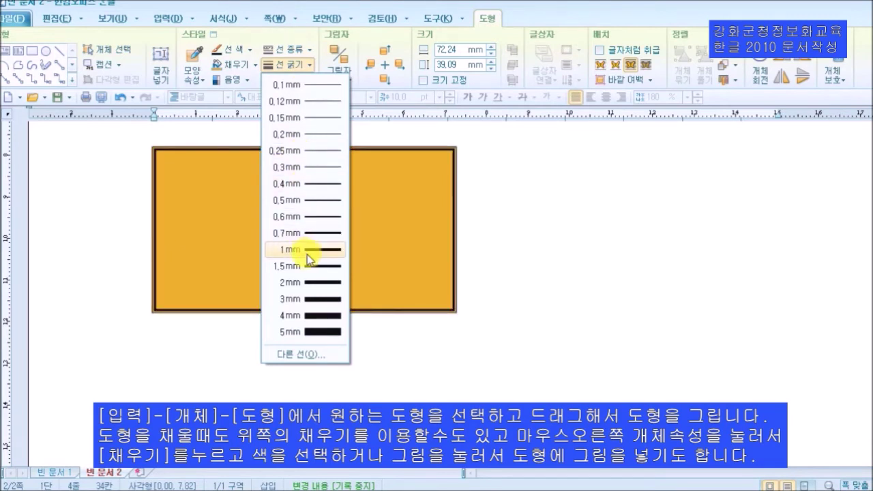
pyautogui.click(309, 288)
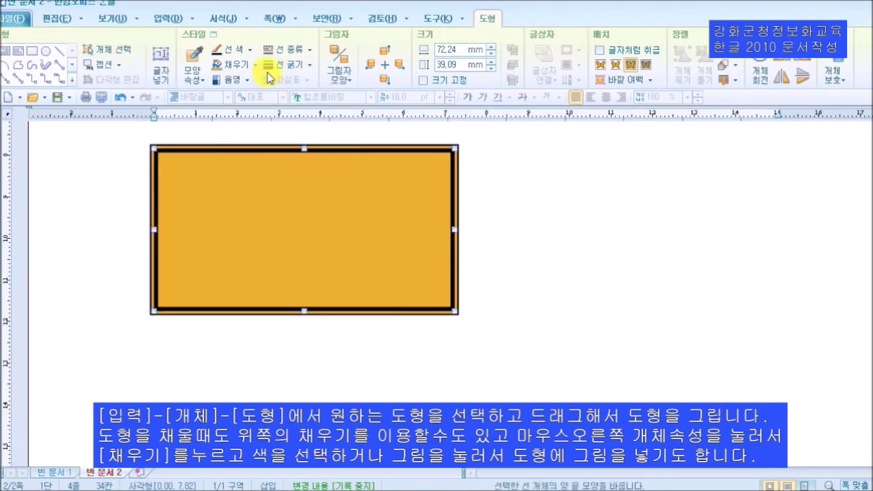
pyautogui.click(251, 52)
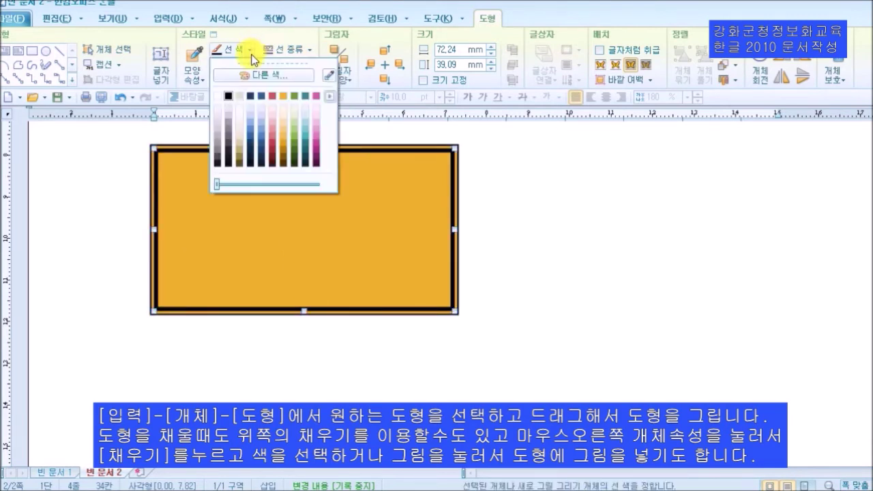
pyautogui.click(283, 95)
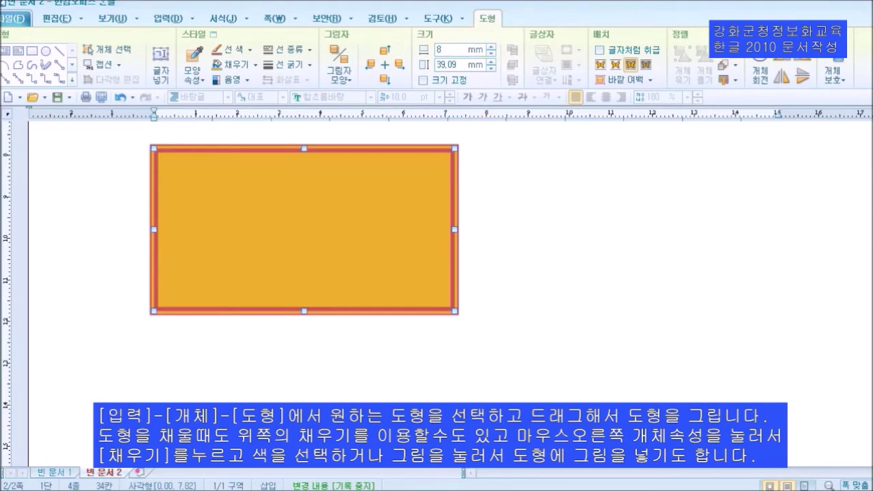
# - Set the orange rectangle to 80 mm wide and 50 mm high, and turn on 크기 고정 to lock its size
pyautogui.press('Return')
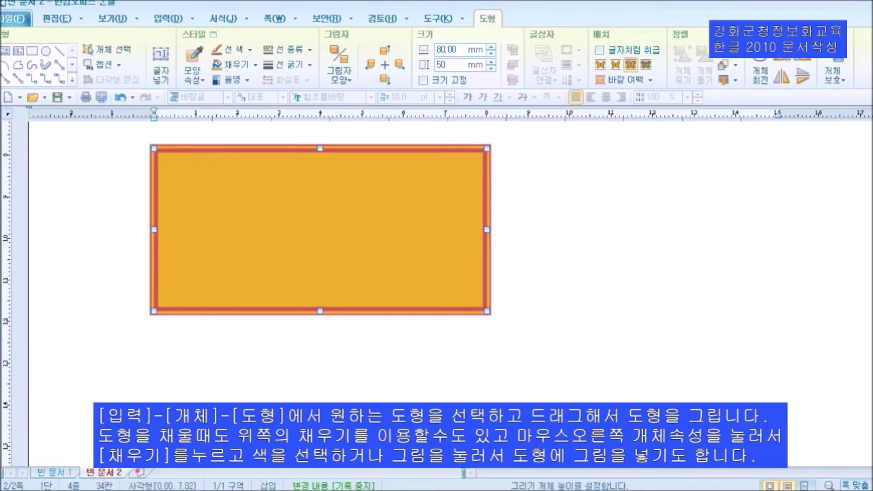
pyautogui.write('50')
pyautogui.press('Return')
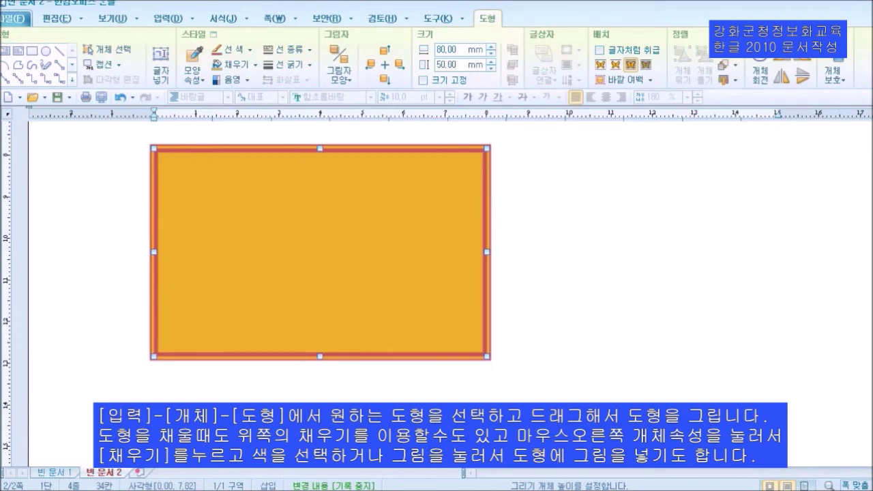
pyautogui.click(424, 81)
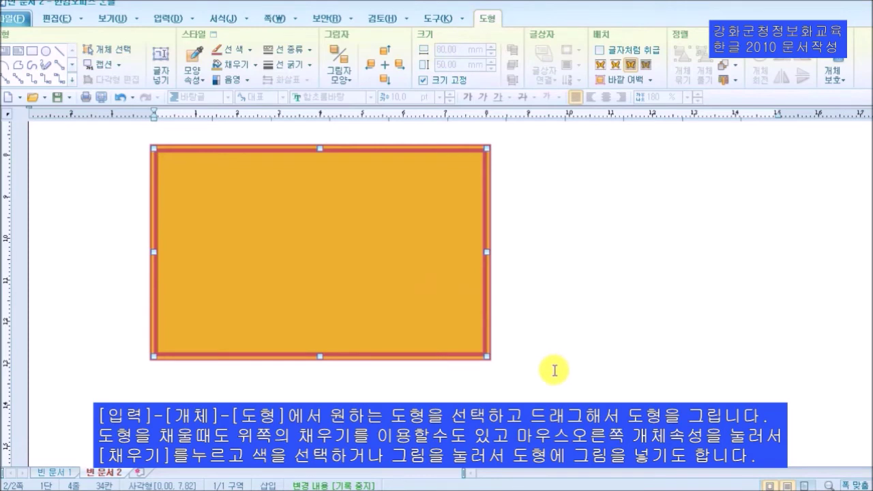
# - Draw an ellipse about 46 mm wide and 39 mm high at the left margin, below the orange rectangle
pyautogui.scroll(-5, 555, 371)
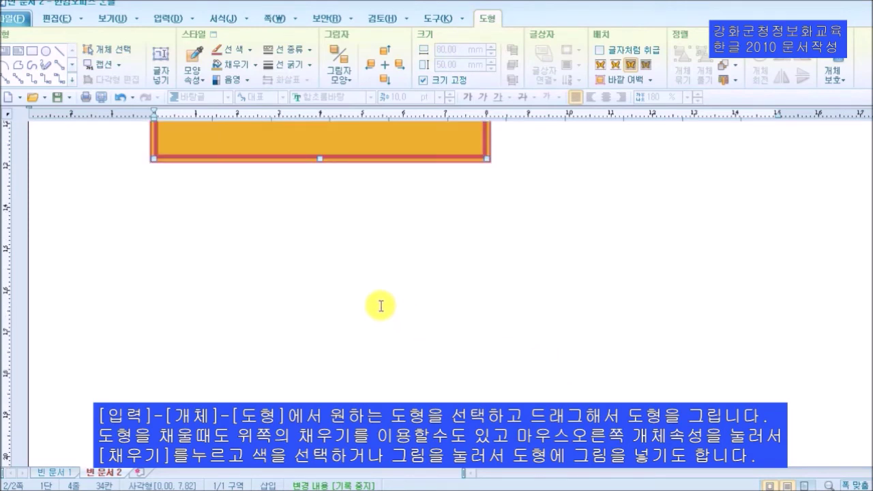
pyautogui.click(245, 258)
pyautogui.scroll(5, 244, 257)
pyautogui.scroll(-3, 197, 209)
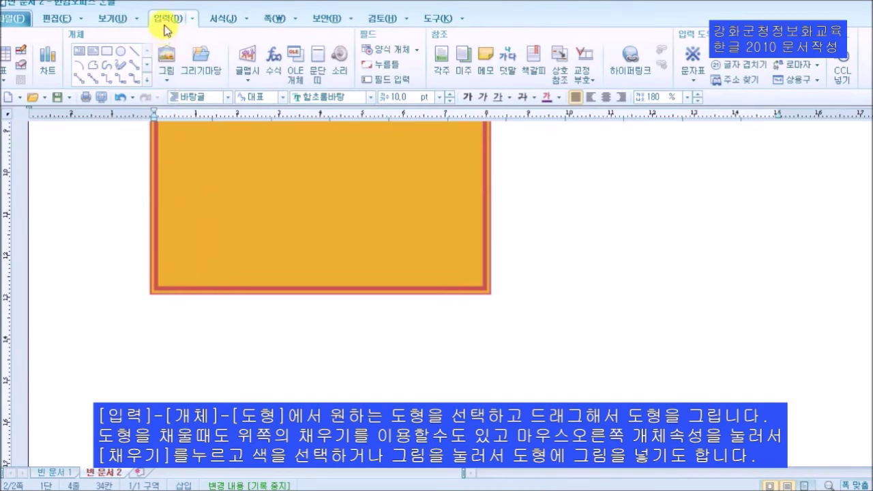
pyautogui.click(120, 51)
pyautogui.scroll(-5, 150, 311)
pyautogui.moveTo(150, 195); pyautogui.dragTo(341, 356)
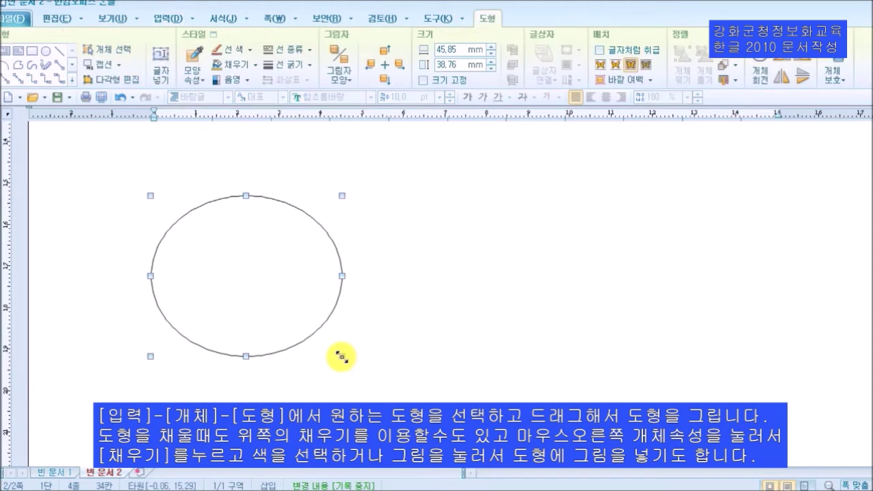
# - Draw a second ellipse about 55 mm wide and 51 mm high and move it up to overlap the rectangle's right edge
pyautogui.click(46, 52)
pyautogui.moveTo(435, 224); pyautogui.dragTo(665, 437)
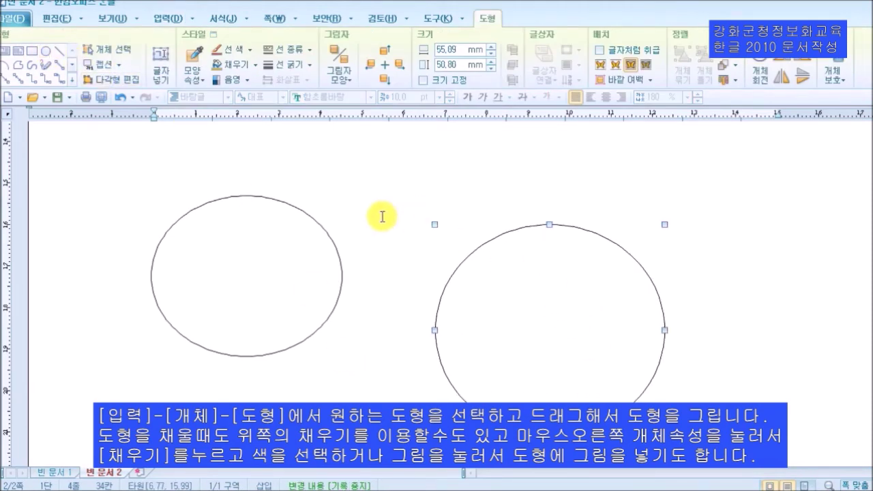
pyautogui.scroll(5, 384, 218)
pyautogui.moveTo(567, 422); pyautogui.dragTo(591, 162)
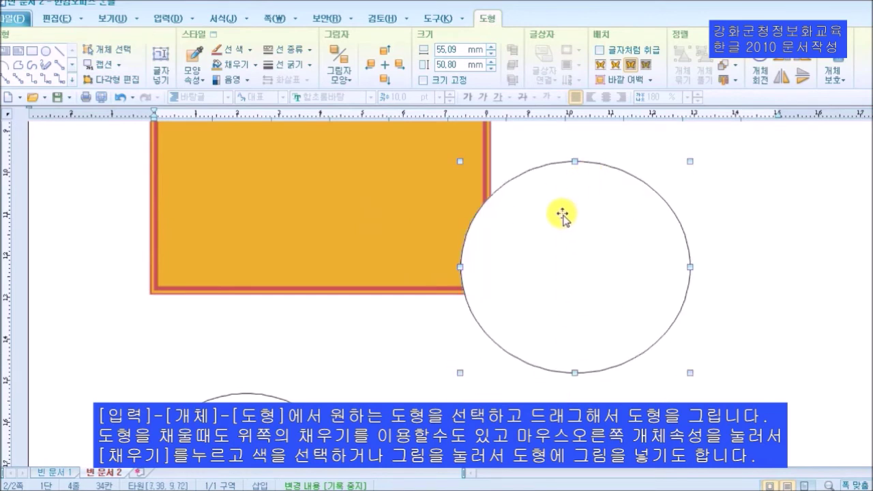
pyautogui.moveTo(570, 230); pyautogui.dragTo(575, 190)
pyautogui.scroll(-2, 540, 237)
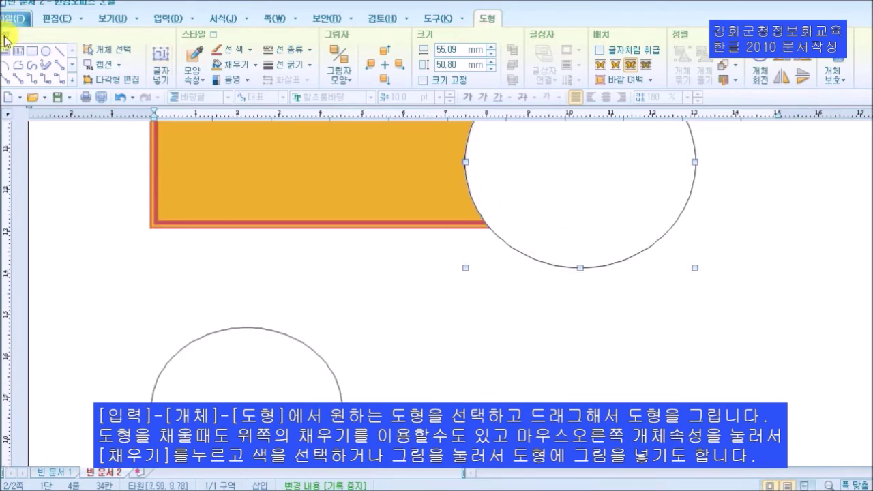
# - Draw a perfect circle about 61 mm across below the larger ellipse and fill it red
pyautogui.click(44, 52)
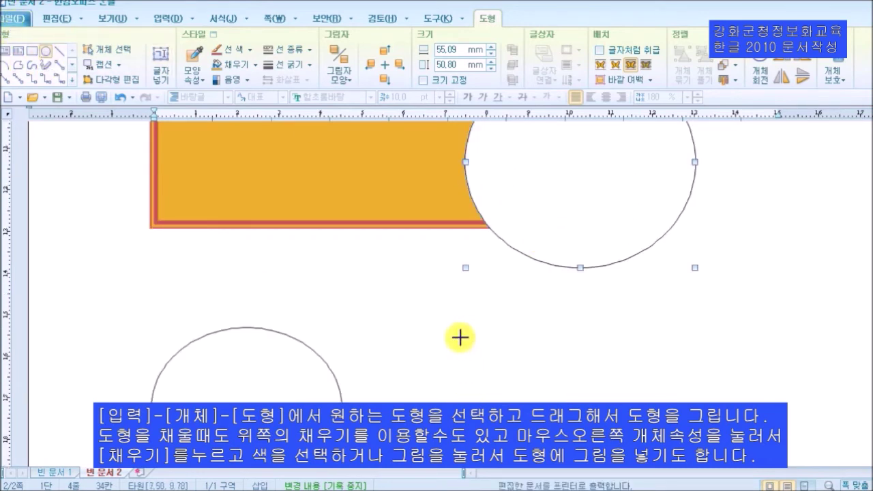
pyautogui.moveTo(458, 315); pyautogui.dragTo(704, 479)
pyautogui.moveTo(688, 399); pyautogui.dragTo(711, 440)
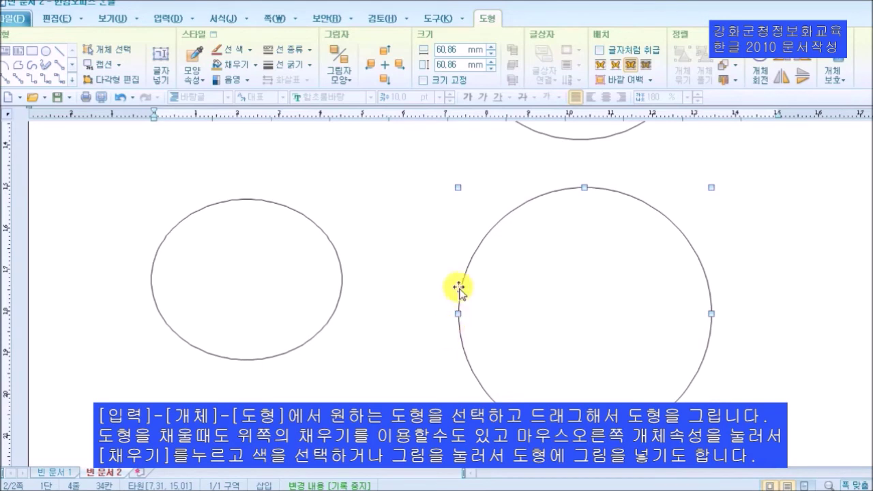
pyautogui.click(242, 67)
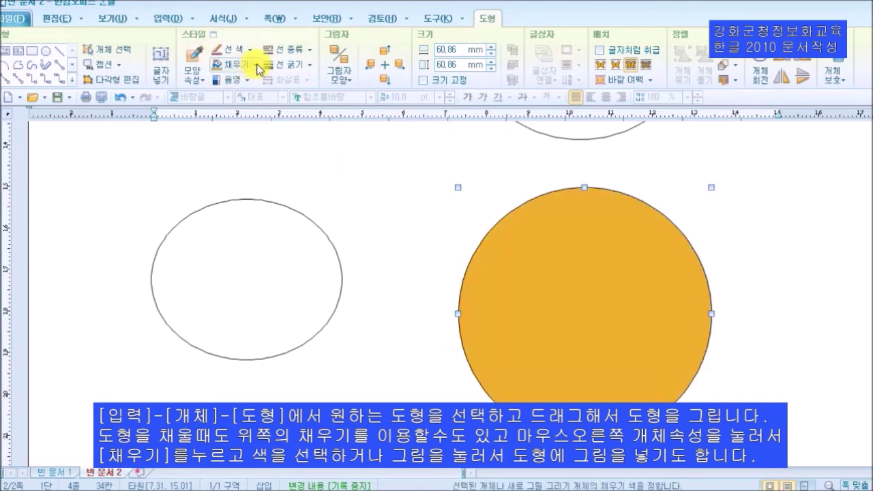
pyautogui.click(255, 65)
pyautogui.click(272, 111)
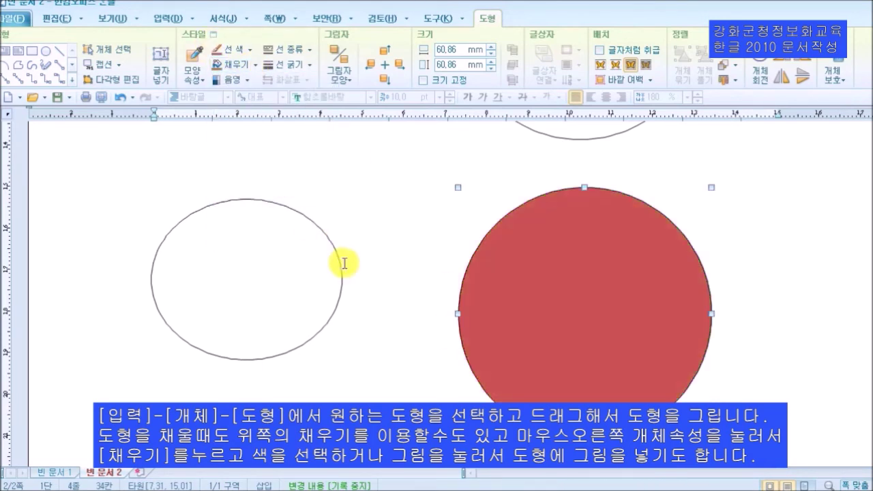
# - Draw straight lines to the right of the cactus: a near-horizontal one about 58 mm long, a sloping one about 52 mm wide, and two near-vertical ones
pyautogui.scroll(-2, 345, 264)
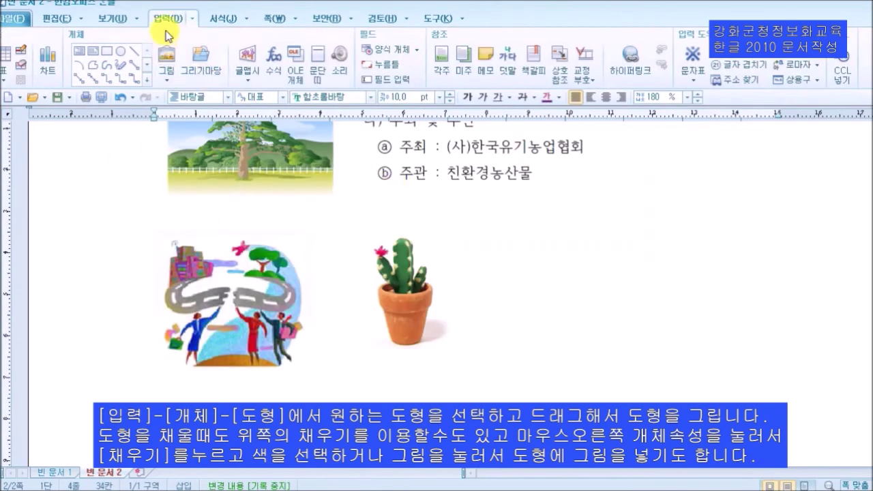
pyautogui.click(137, 58)
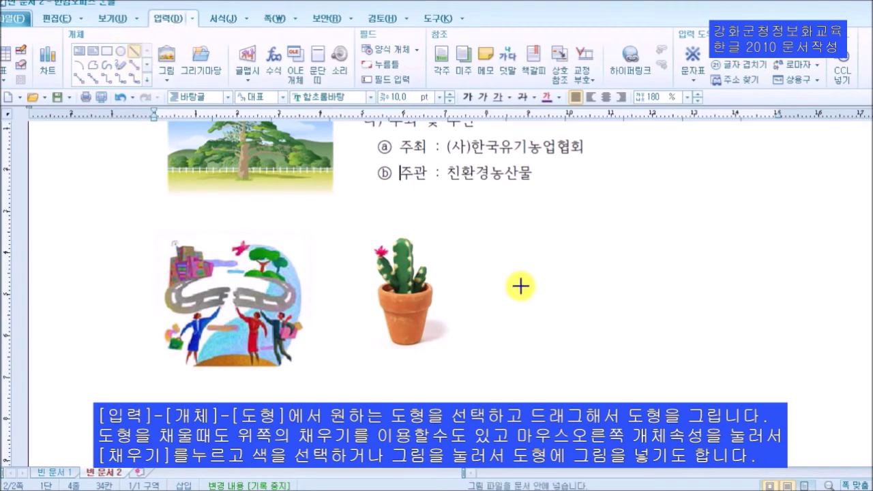
pyautogui.moveTo(477, 261); pyautogui.dragTo(718, 264)
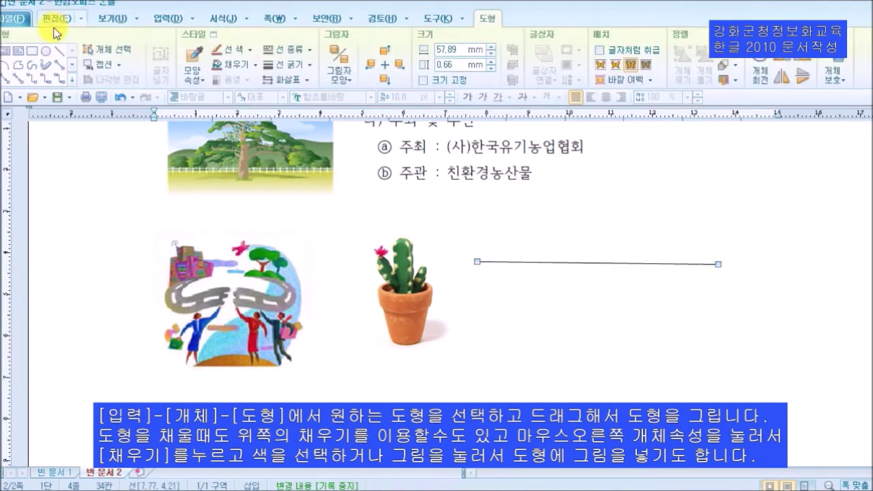
pyautogui.click(60, 52)
pyautogui.moveTo(485, 301); pyautogui.dragTo(700, 319)
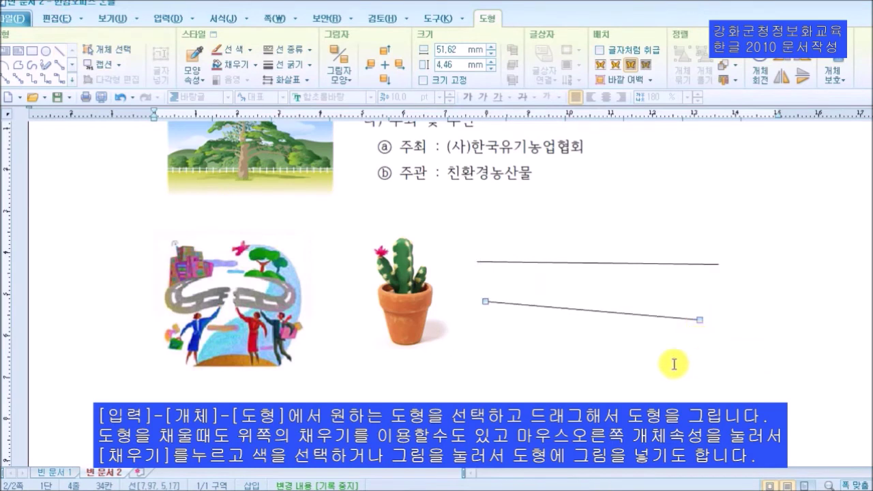
pyautogui.click(61, 53)
pyautogui.moveTo(709, 184); pyautogui.dragTo(711, 400)
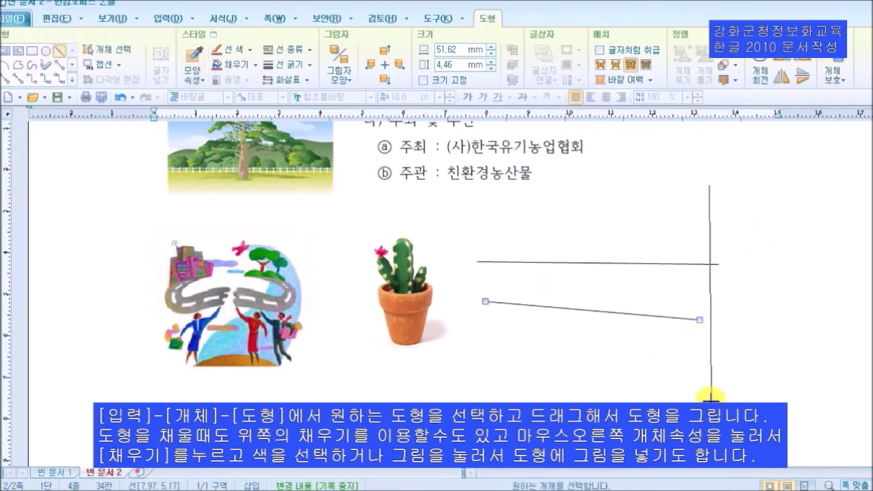
pyautogui.click(60, 54)
pyautogui.moveTo(608, 229); pyautogui.dragTo(627, 481)
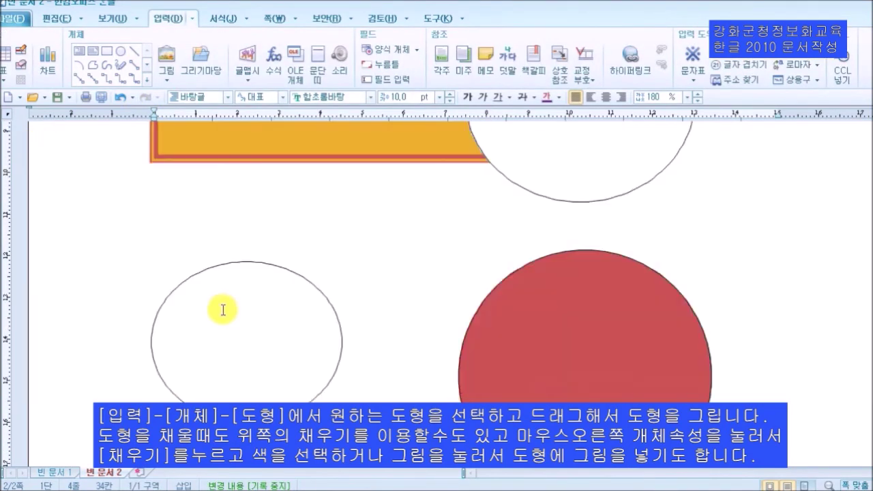
pyautogui.scroll(-3, 218, 327)
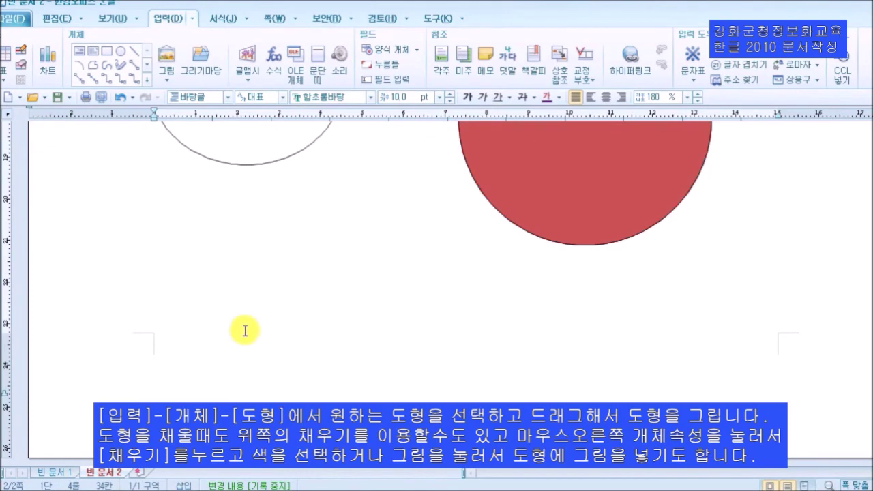
# - Draw a perfectly horizontal line about 76 mm long below the white ellipse and three vertical lines crossing it, including ones about 50 and 47 mm long
pyautogui.click(135, 52)
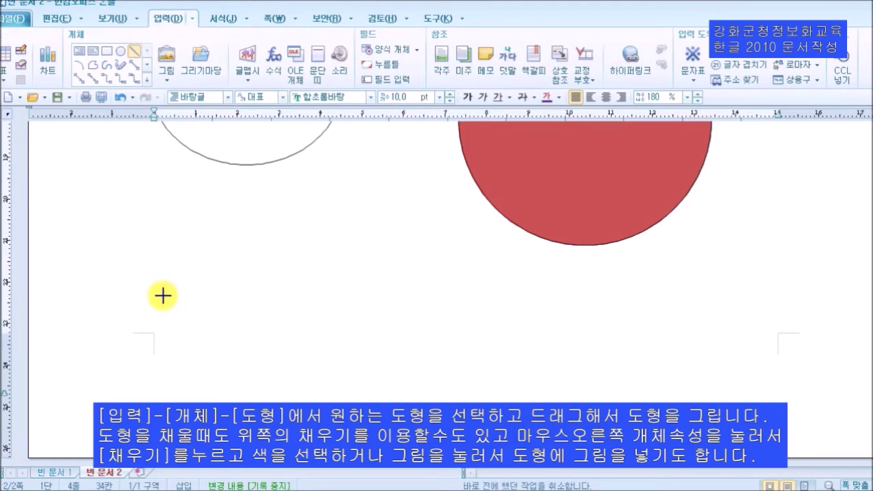
pyautogui.moveTo(163, 297); pyautogui.dragTo(463, 315)
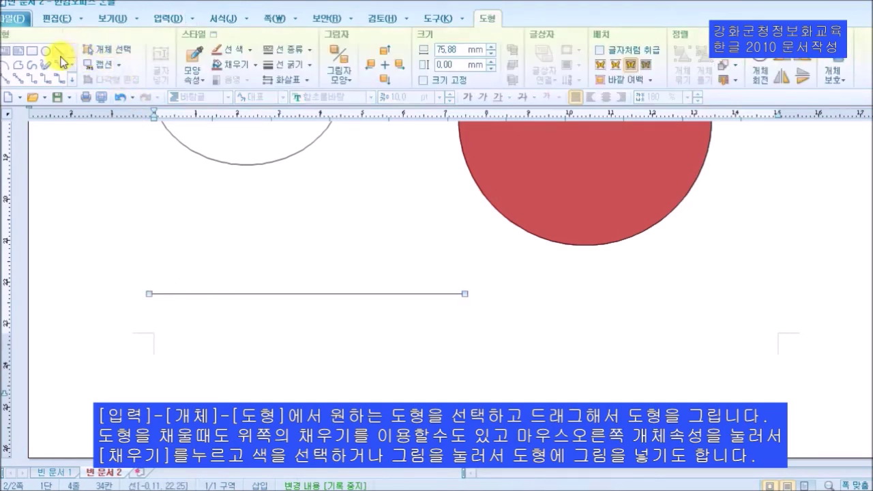
pyautogui.click(61, 52)
pyautogui.moveTo(323, 208); pyautogui.dragTo(323, 401)
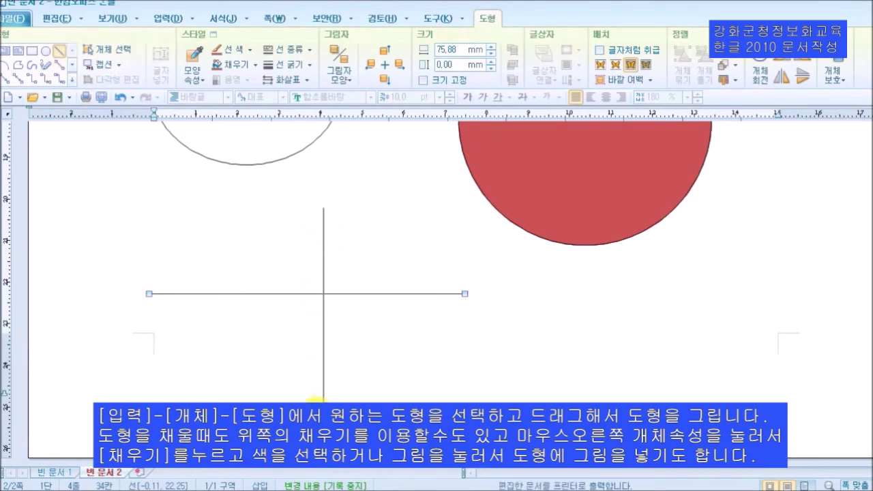
pyautogui.click(61, 51)
pyautogui.moveTo(203, 195); pyautogui.dragTo(203, 401)
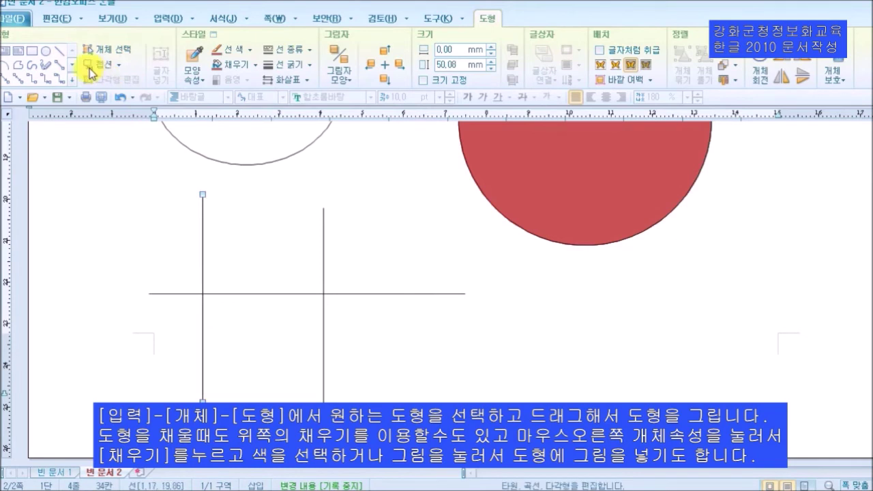
pyautogui.moveTo(254, 197); pyautogui.dragTo(247, 378)
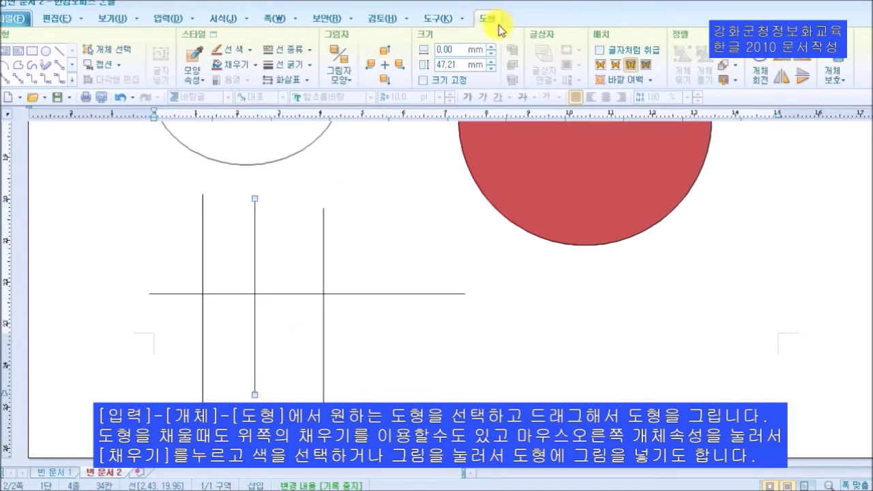
# - Try an open arrowhead, a filled double-headed arrow and an open-circle arrow style on the middle vertical line
pyautogui.click(305, 82)
pyautogui.click(335, 116)
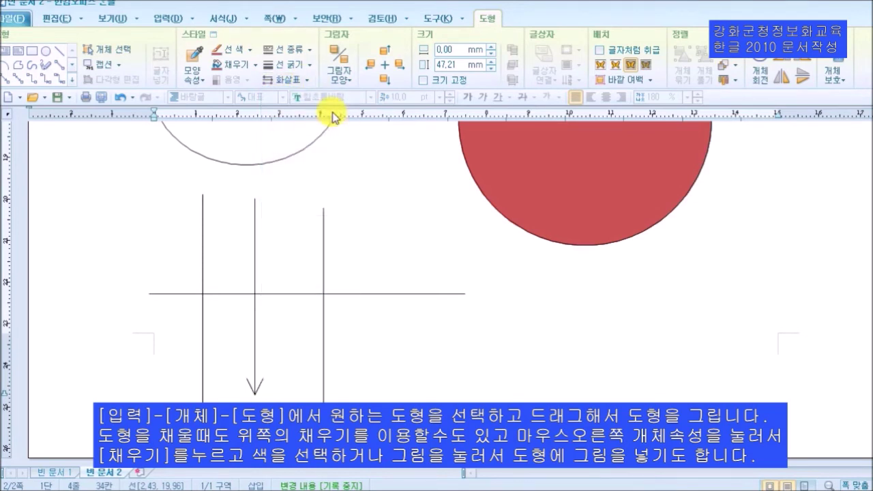
pyautogui.click(303, 81)
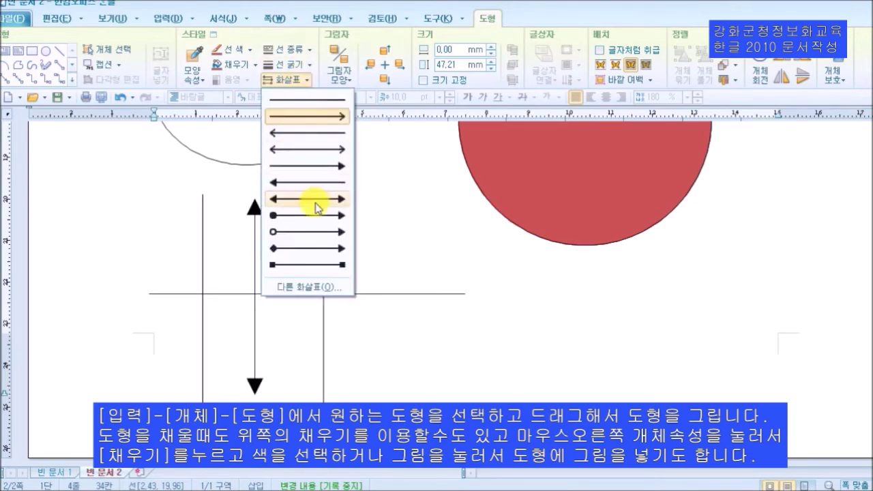
pyautogui.click(315, 199)
pyautogui.click(305, 81)
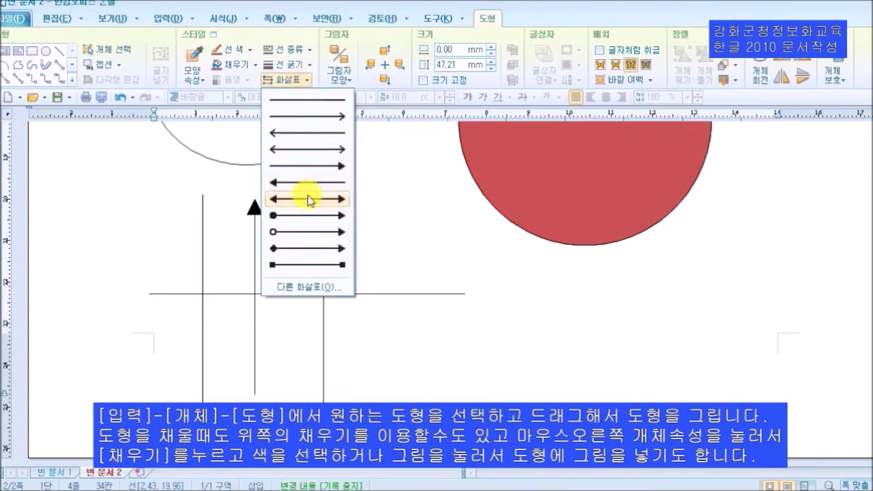
pyautogui.click(311, 231)
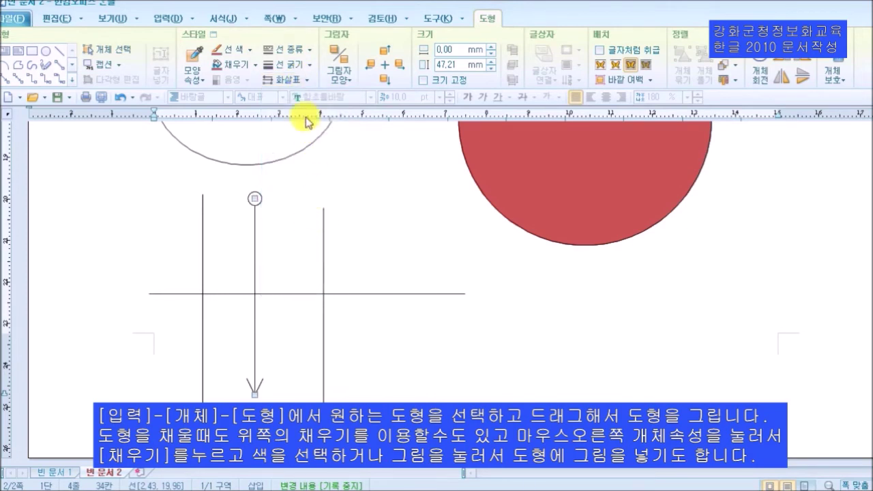
# - Give the middle vertical line an arrow style with a filled circle at the start and a filled arrowhead at the end
pyautogui.click(298, 82)
pyautogui.click(310, 228)
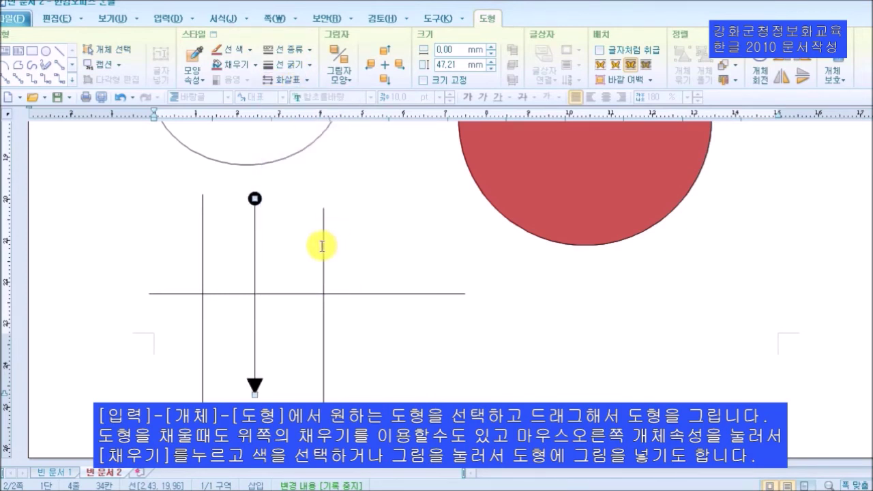
pyautogui.click(326, 246)
pyautogui.click(326, 246)
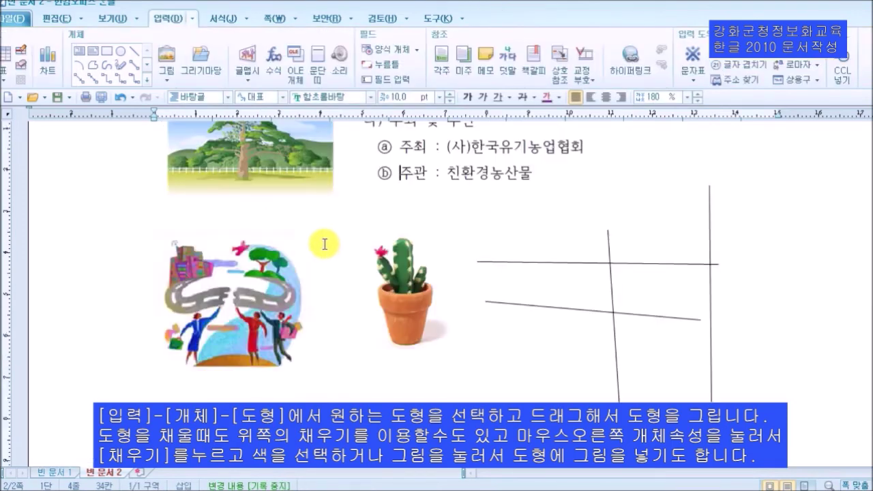
# - Give the slanted near-vertical line closest to the cactus an arrow style with a diamond start and a filled arrowhead end
pyautogui.scroll(-5, 330, 294)
pyautogui.scroll(-5, 331, 294)
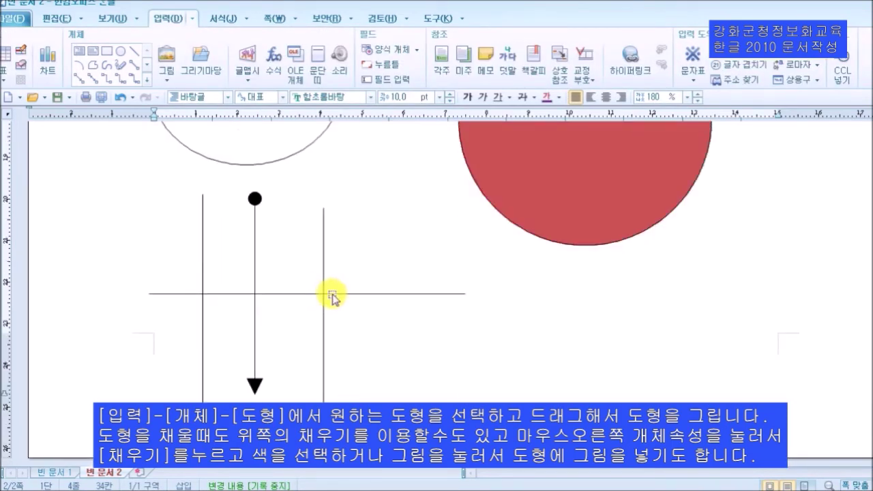
pyautogui.scroll(10, 331, 293)
pyautogui.scroll(-10, 335, 296)
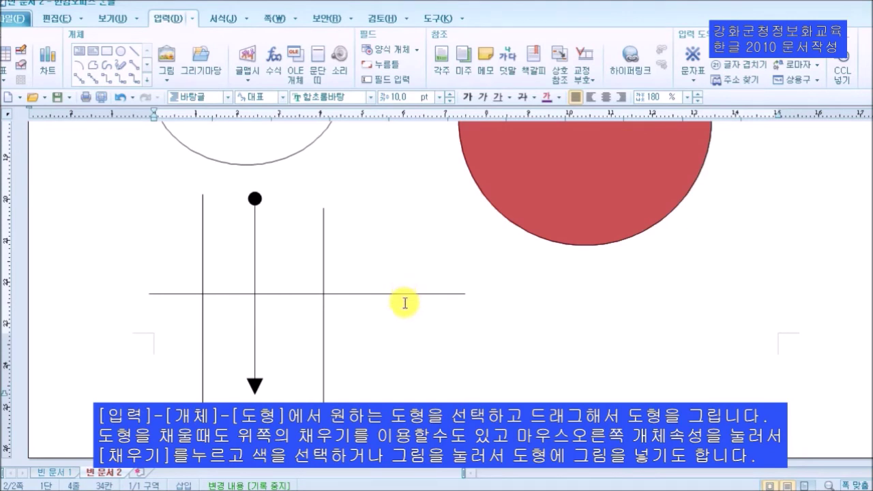
pyautogui.scroll(10, 324, 251)
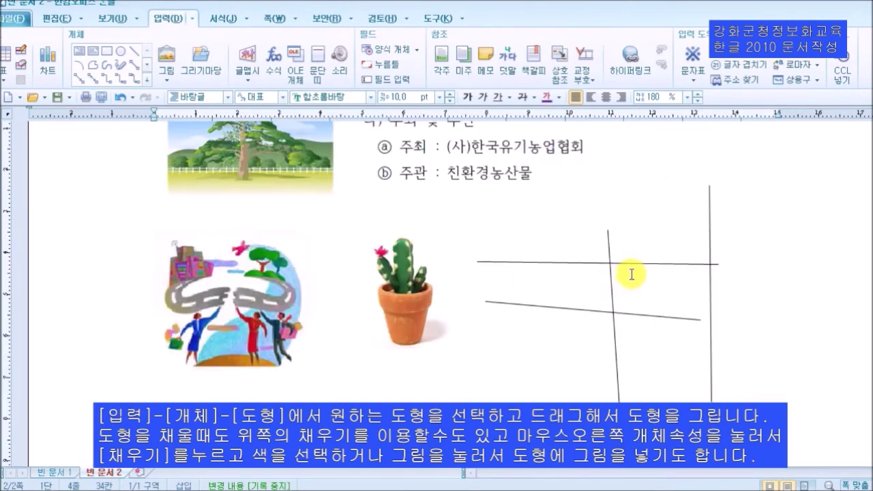
pyautogui.click(610, 272)
pyautogui.click(300, 80)
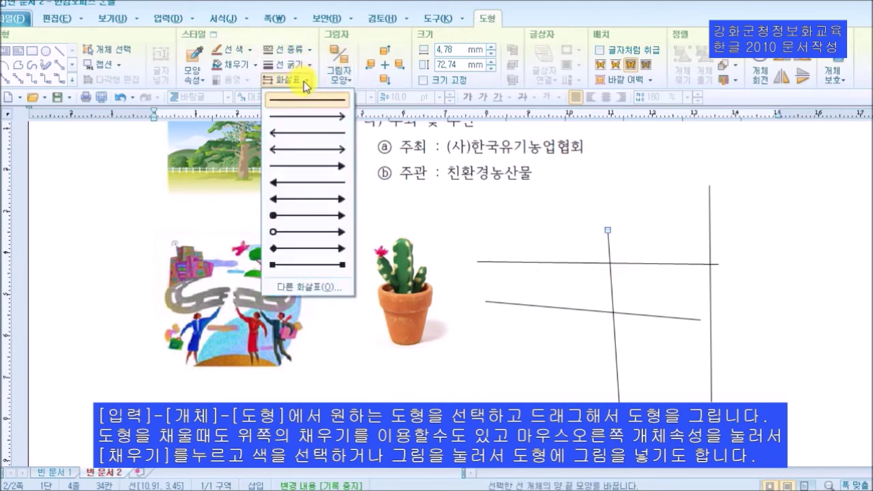
pyautogui.click(320, 249)
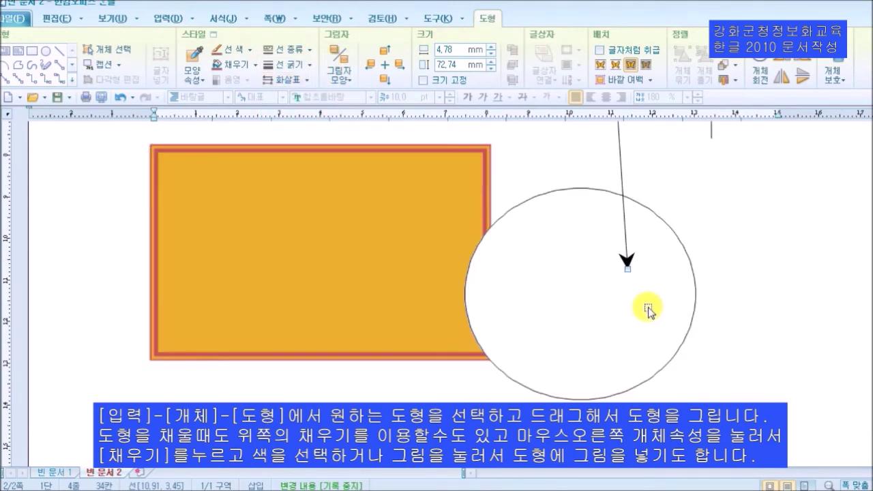
# - Make the diamond-ended arrow line much thicker and colour it green
pyautogui.click(288, 65)
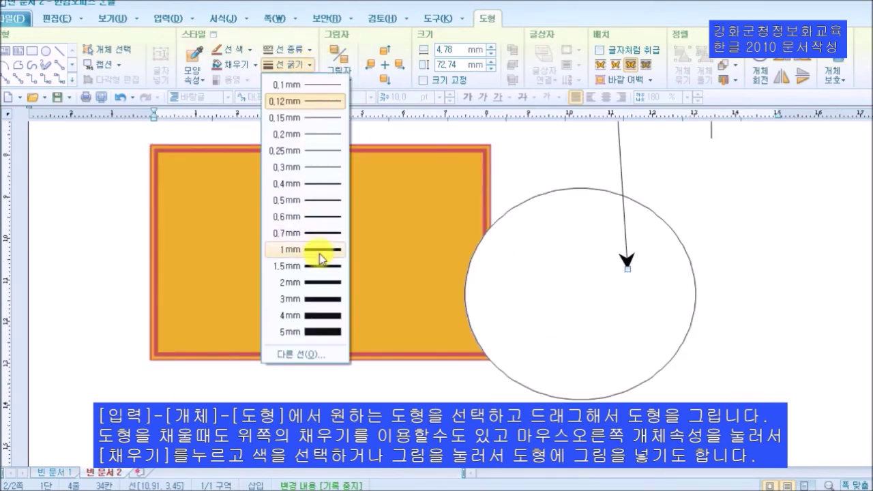
pyautogui.click(335, 292)
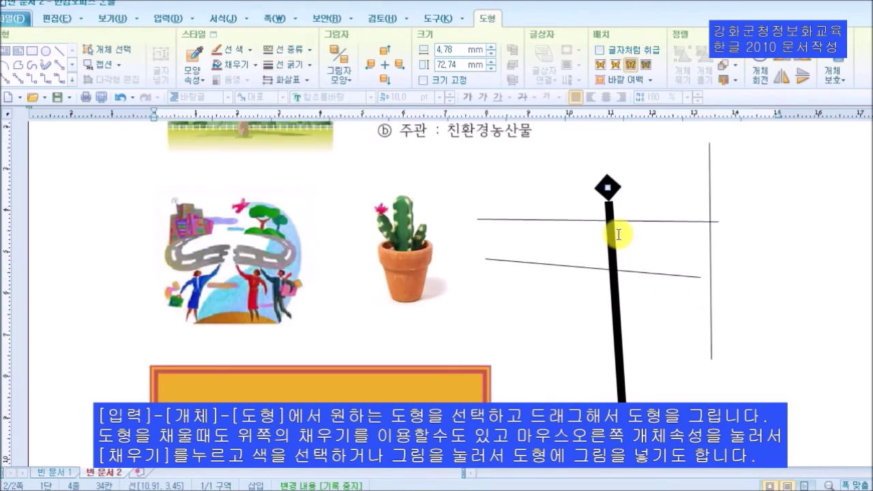
pyautogui.click(250, 50)
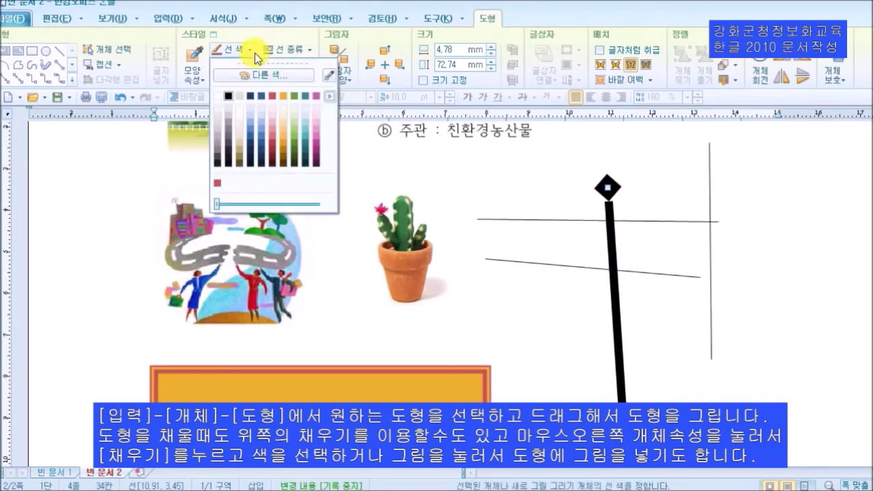
pyautogui.click(295, 100)
pyautogui.scroll(-6, 662, 293)
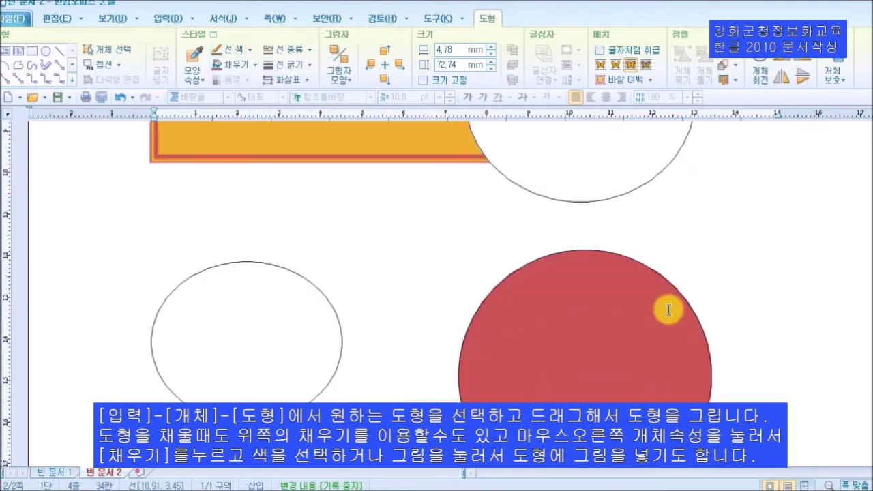
pyautogui.scroll(-6, 669, 310)
pyautogui.click(251, 389)
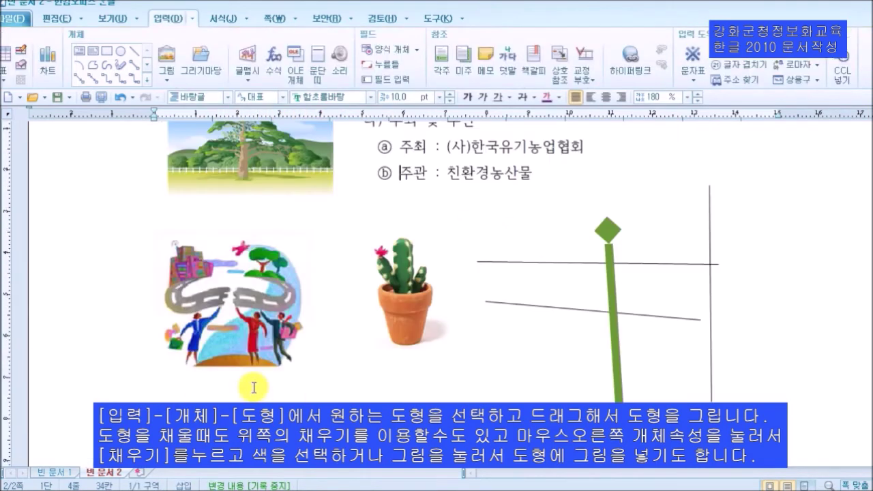
# - Draw an arc about 54 mm wide and 32 mm high below the red circle
pyautogui.scroll(-11, 261, 384)
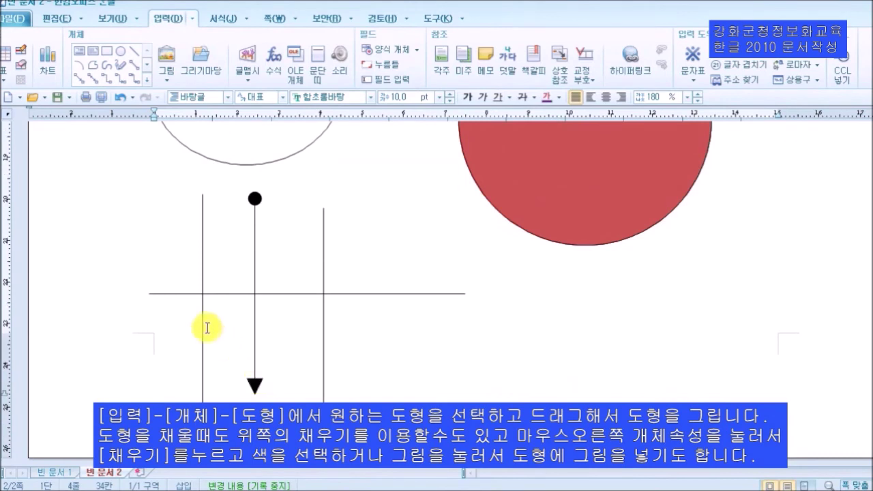
pyautogui.click(80, 65)
pyautogui.moveTo(562, 351); pyautogui.dragTo(682, 403)
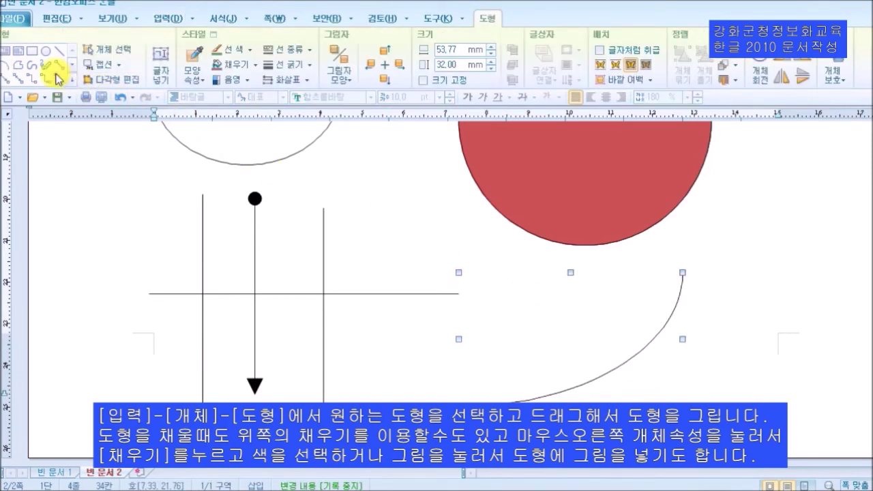
# - Fill the arc with blue and narrow it to about 41 mm wide
pyautogui.click(255, 65)
pyautogui.click(265, 113)
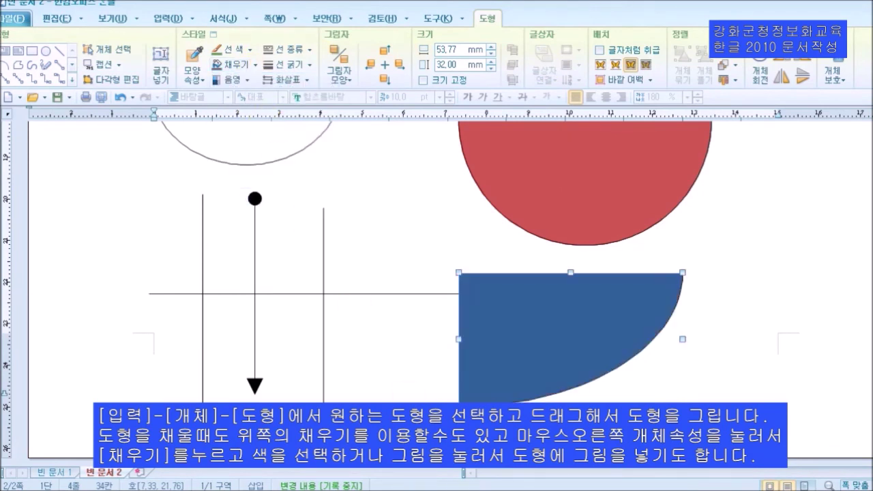
pyautogui.moveTo(623, 326); pyautogui.dragTo(511, 397)
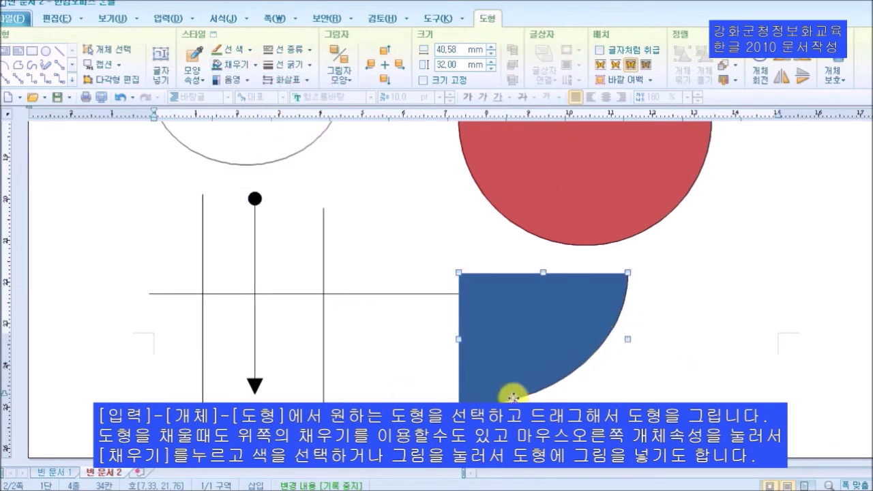
# - Draw a jagged, spiky closed polygon about 117 mm wide and 47 mm high across the lower edge of the orange rectangle
pyautogui.scroll(10, 483, 402)
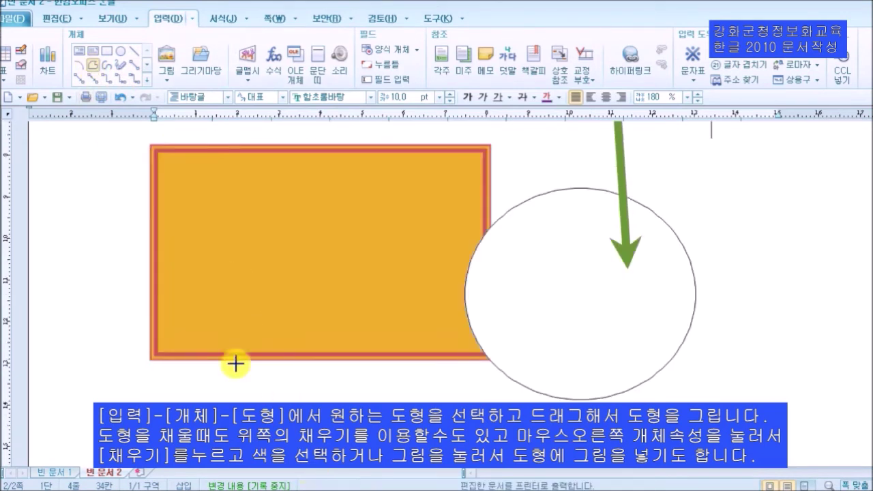
pyautogui.click(198, 404)
pyautogui.click(125, 350)
pyautogui.click(233, 382)
pyautogui.click(280, 271)
pyautogui.click(311, 369)
pyautogui.click(413, 274)
pyautogui.click(413, 385)
pyautogui.click(506, 333)
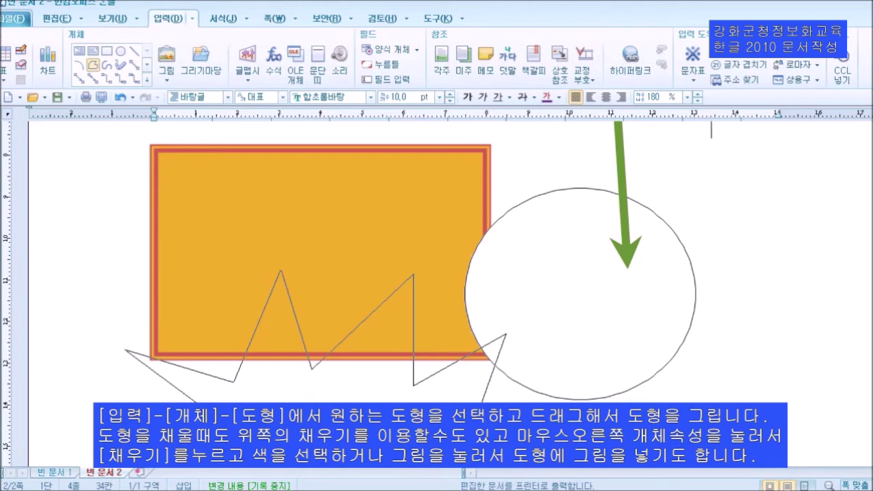
pyautogui.click(281, 384)
pyautogui.doubleClick(198, 400)
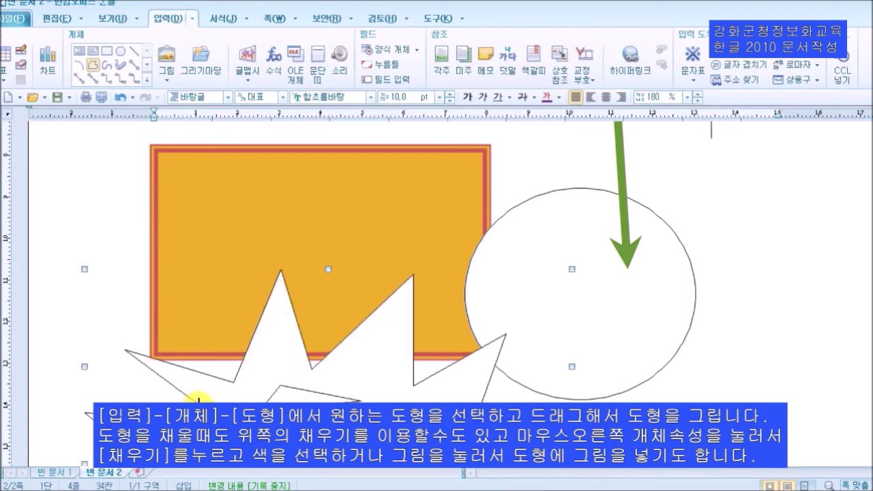
# - Move the jagged polygon up about 17 mm so it overlaps more of the orange rectangle and the large ellipse
pyautogui.scroll(-3, 364, 332)
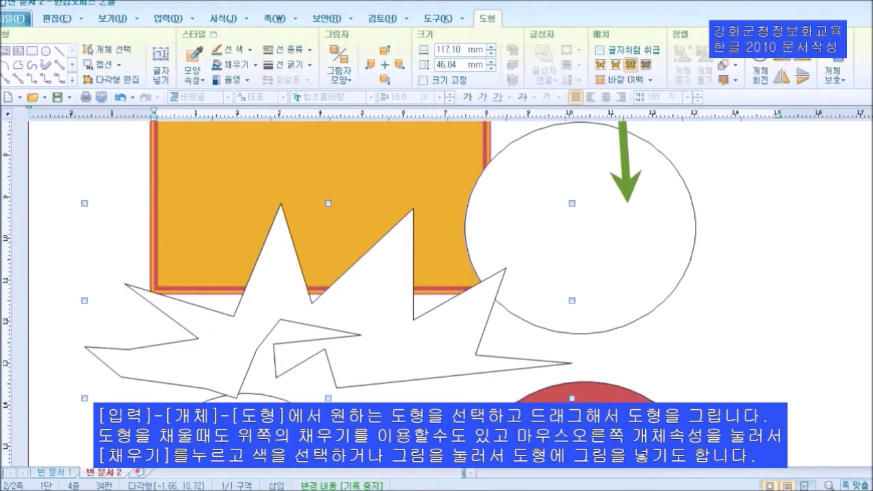
pyautogui.scroll(2, 370, 354)
pyautogui.moveTo(387, 337); pyautogui.dragTo(383, 266)
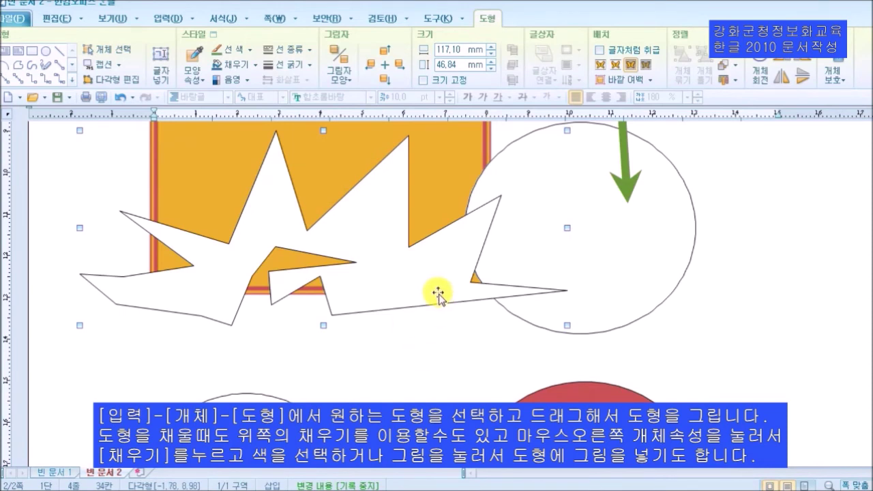
# - Draw a closed polygon about 110 mm wide and 64 mm high on page 1, to the right of the coffee bean picture and partly overlapping it
pyautogui.click(18, 67)
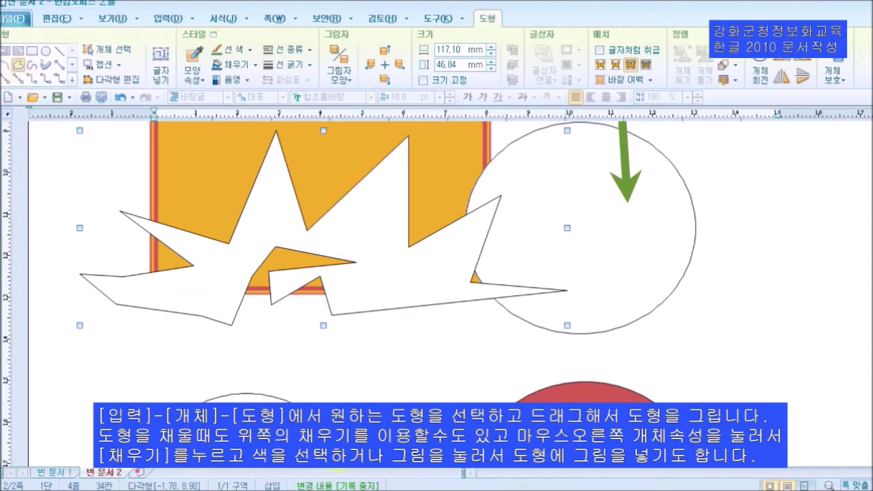
pyautogui.scroll(-5, 356, 389)
pyautogui.scroll(12, 358, 405)
pyautogui.scroll(5, 358, 406)
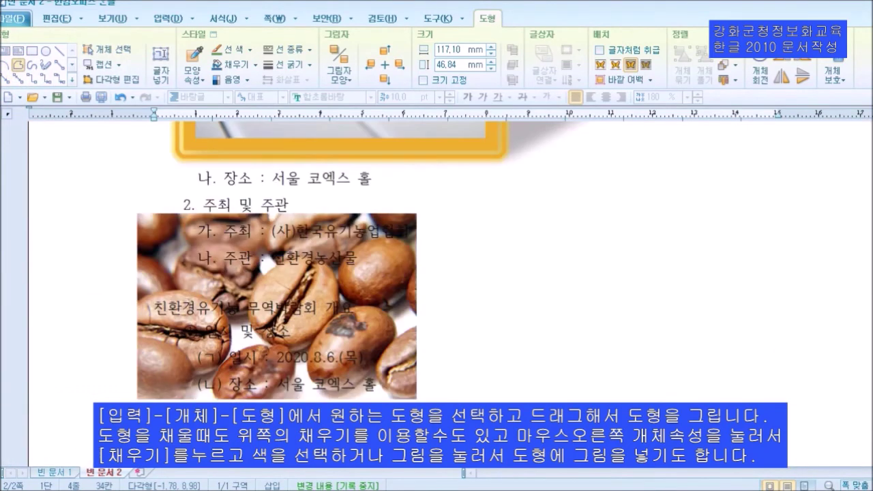
pyautogui.click(499, 267)
pyautogui.click(568, 195)
pyautogui.click(712, 243)
pyautogui.click(812, 309)
pyautogui.click(802, 399)
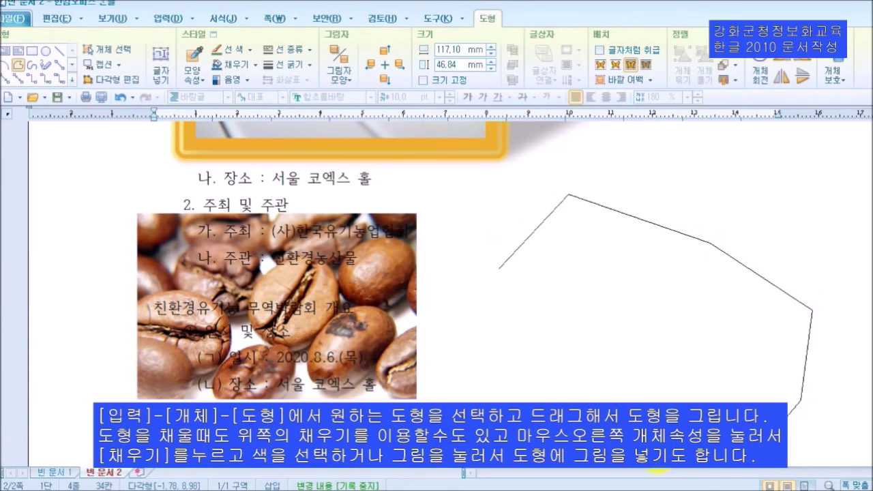
pyautogui.click(359, 230)
pyautogui.click(418, 208)
pyautogui.click(464, 216)
pyautogui.click(466, 278)
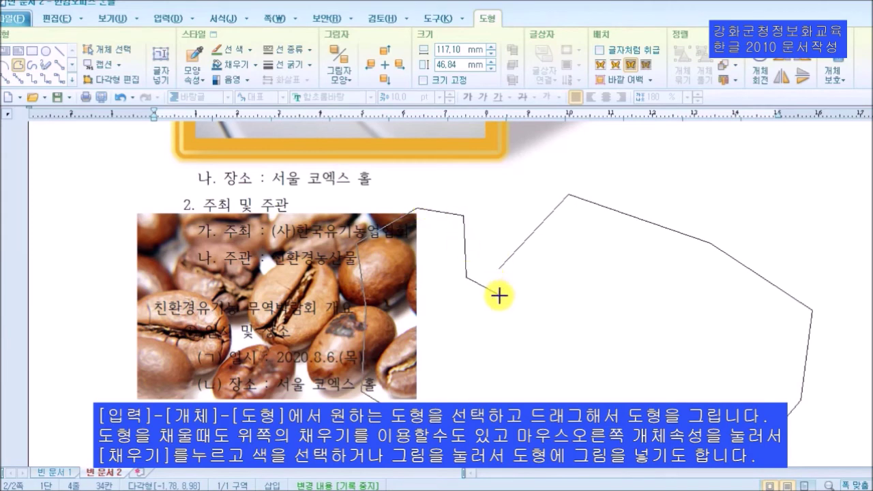
pyautogui.click(500, 271)
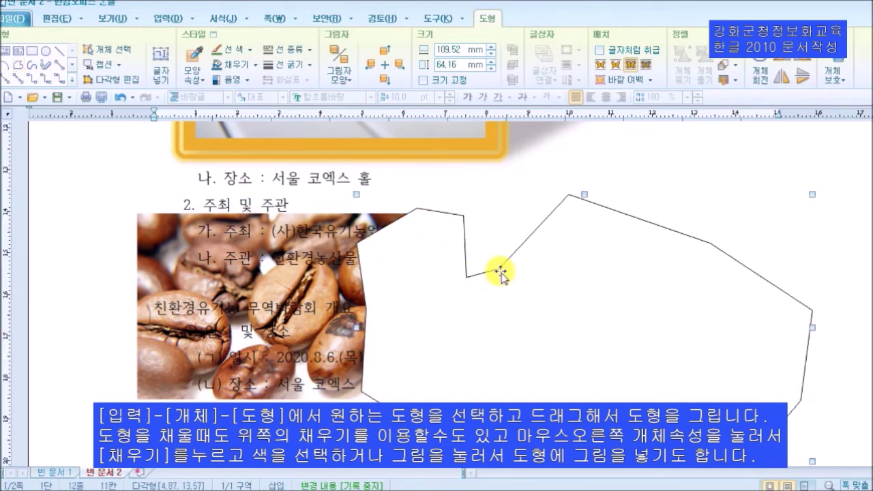
# - Draw a closed curve about 117 mm wide and 55 mm high over the last text lines of page 1, with a wavy lower edge
pyautogui.scroll(-2, 518, 369)
pyautogui.scroll(1, 539, 365)
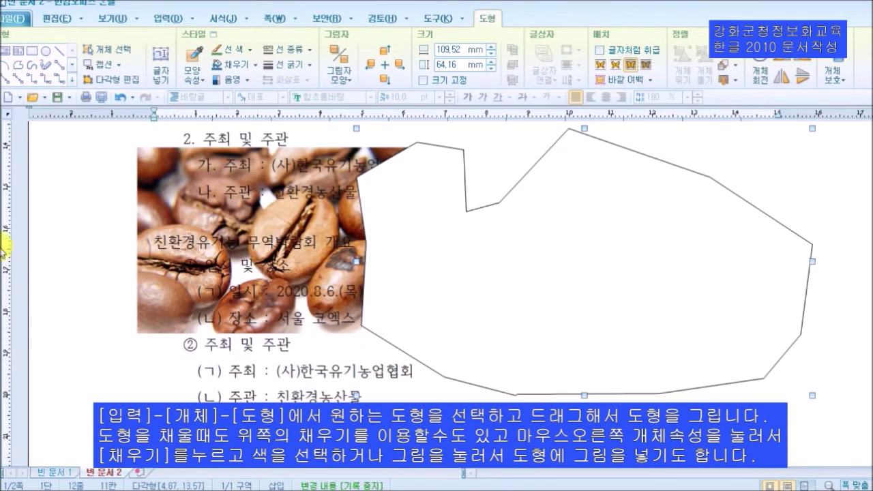
pyautogui.click(163, 19)
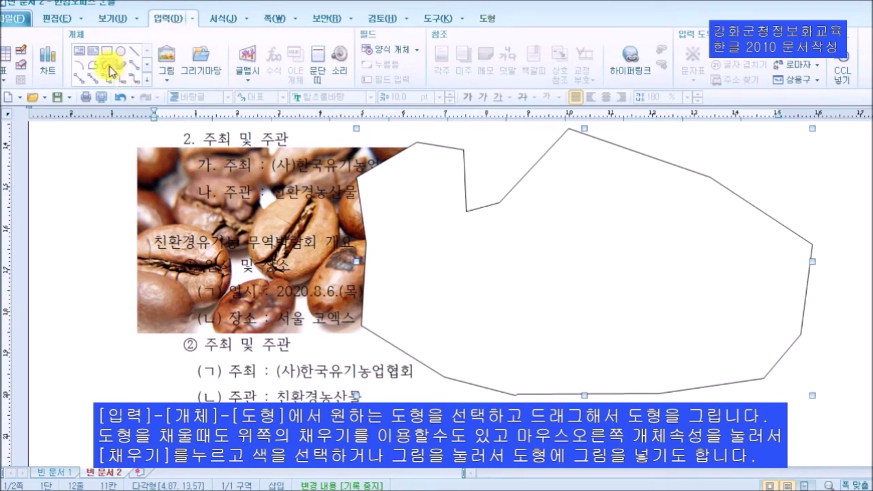
pyautogui.click(109, 66)
pyautogui.scroll(-5, 288, 243)
pyautogui.click(341, 335)
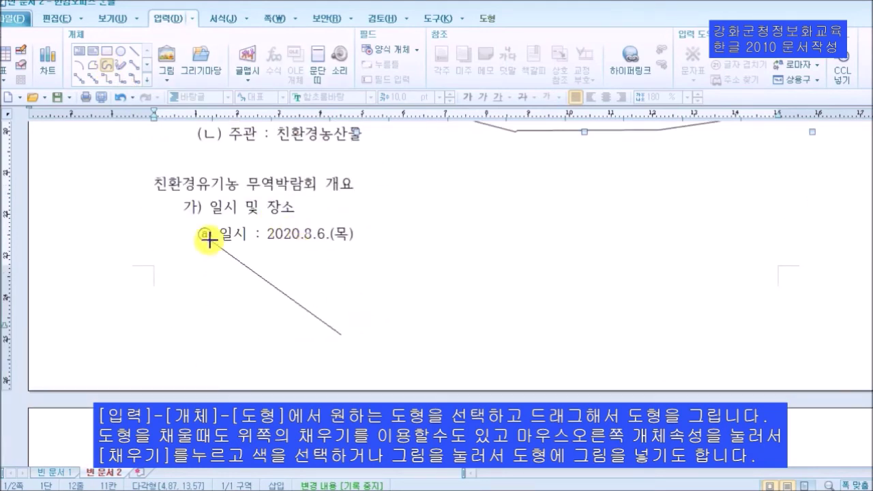
pyautogui.click(238, 212)
pyautogui.click(425, 202)
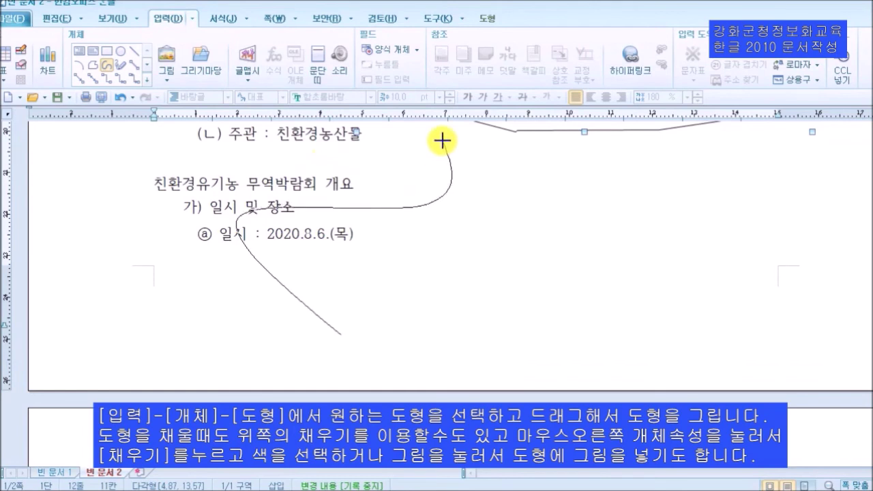
pyautogui.click(482, 153)
pyautogui.click(585, 207)
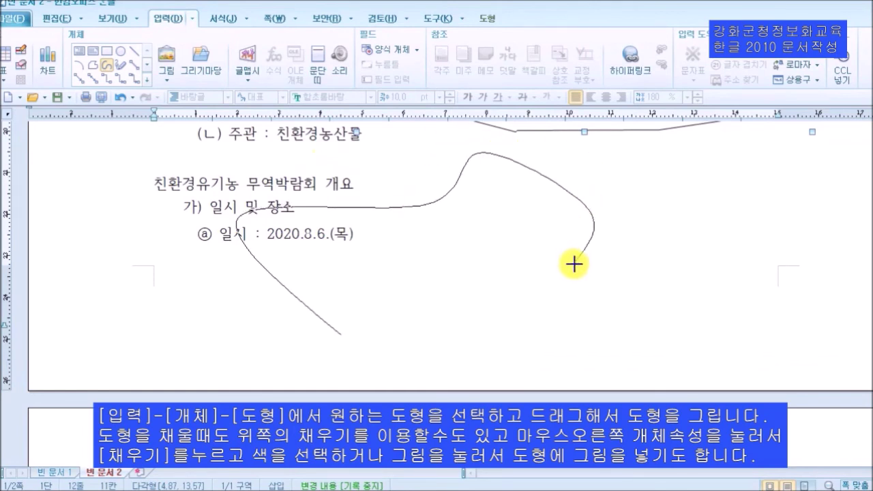
pyautogui.click(712, 175)
pyautogui.click(691, 308)
pyautogui.click(717, 362)
pyautogui.click(606, 338)
pyautogui.click(547, 379)
pyautogui.click(528, 323)
pyautogui.click(468, 376)
pyautogui.click(468, 318)
pyautogui.click(425, 368)
pyautogui.click(421, 298)
pyautogui.click(363, 366)
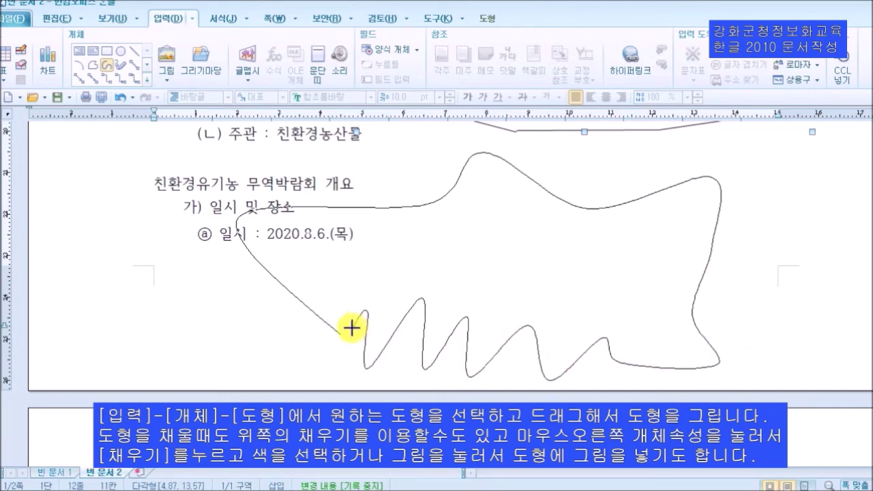
pyautogui.click(367, 311)
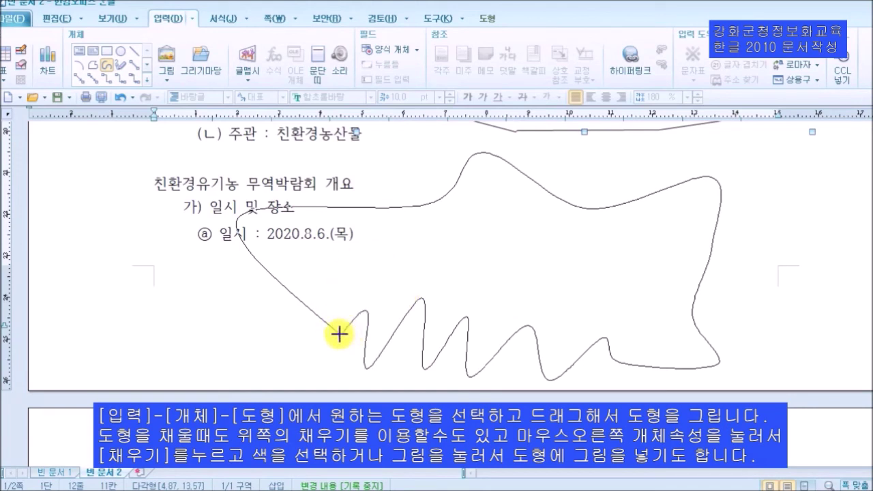
pyautogui.doubleClick(339, 334)
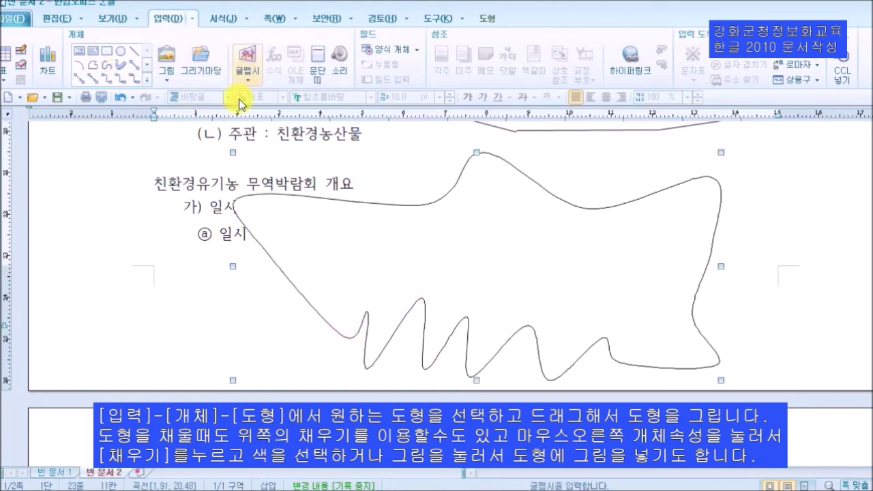
# - Fill the closed curve at the foot of page 1 with green
pyautogui.click(487, 18)
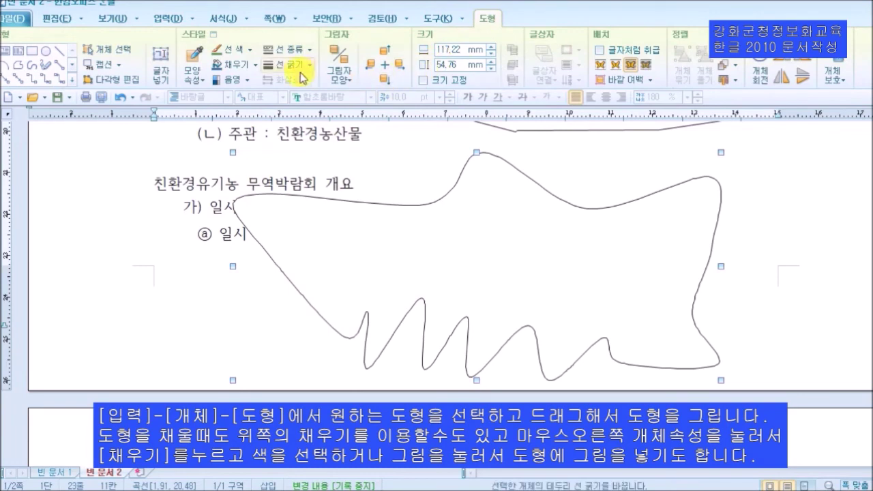
pyautogui.click(255, 65)
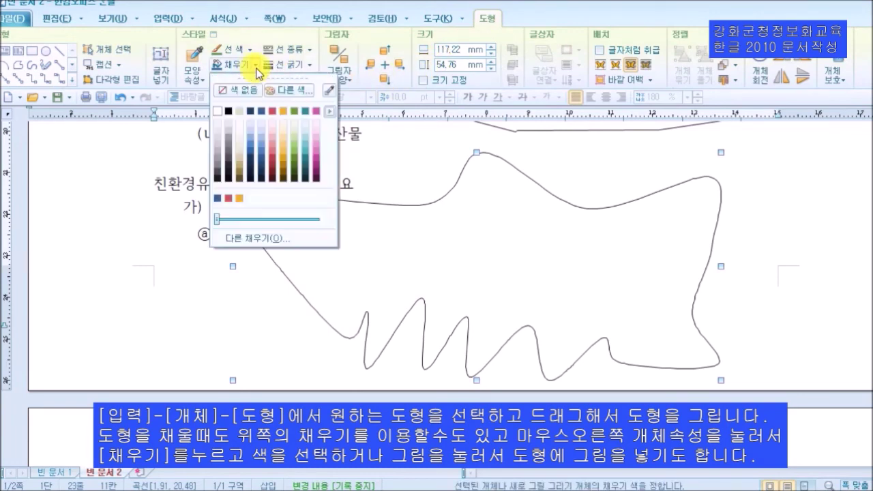
pyautogui.click(294, 112)
pyautogui.scroll(6, 596, 279)
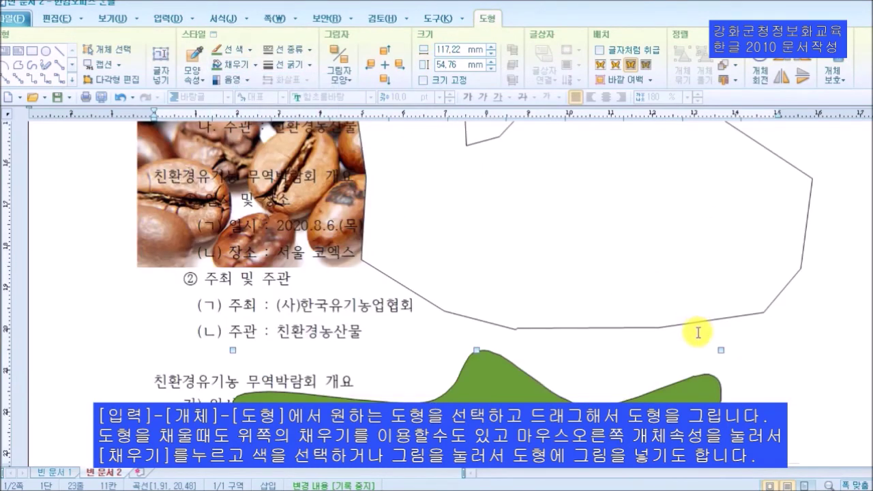
# - Draw a closed, cloud-like freehand outline in the blank area to the right of the piano picture
pyautogui.scroll(10, 655, 287)
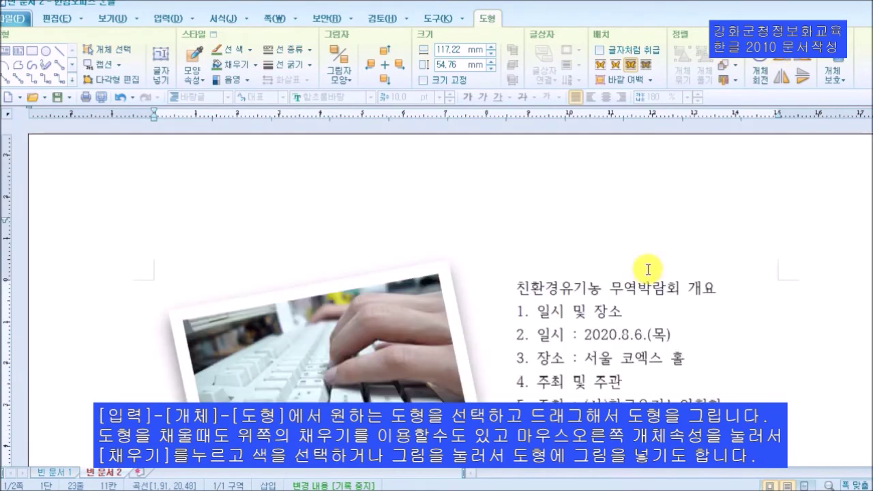
pyautogui.click(164, 19)
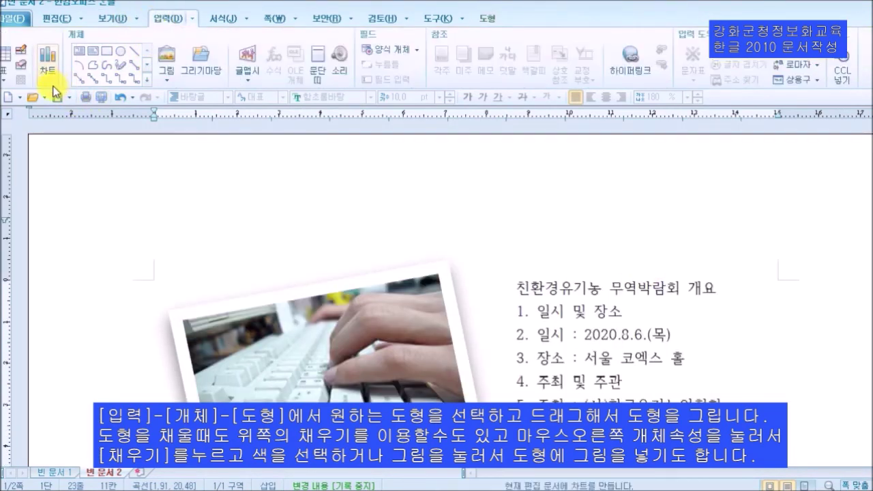
pyautogui.click(122, 69)
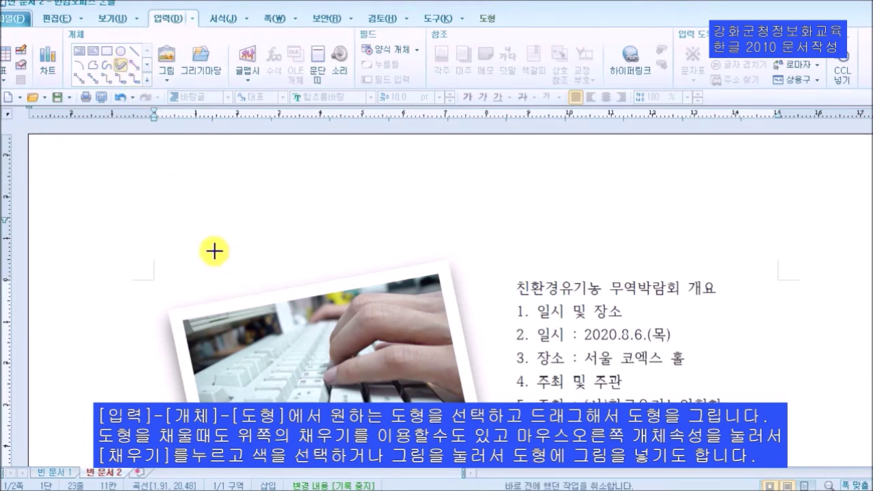
pyautogui.scroll(-3, 478, 335)
pyautogui.moveTo(572, 334)
pyautogui.mouseDown()
pyautogui.moveTo(553, 259)
pyautogui.moveTo(691, 316)
pyautogui.moveTo(680, 403)
pyautogui.moveTo(614, 423)
pyautogui.moveTo(512, 351)
pyautogui.moveTo(572, 340)
pyautogui.mouseUp()
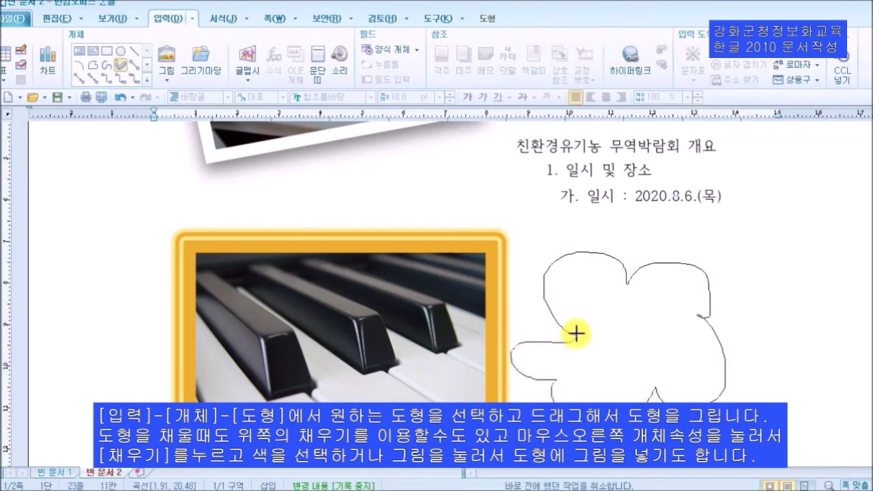
pyautogui.moveTo(576, 334); pyautogui.dragTo(575, 335)
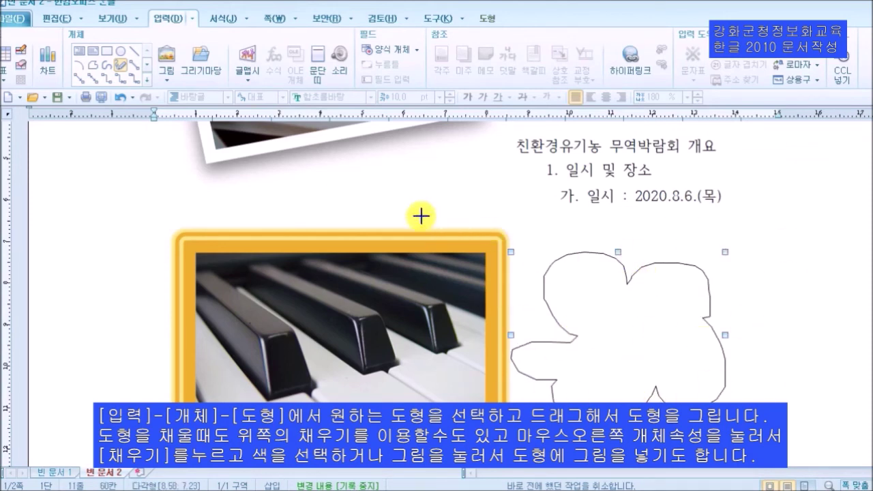
# - Draw three more closed freehand shapes: a rounded one above the piano picture, a lobed one across its top edge and a larger one across its right edge
pyautogui.moveTo(448, 212)
pyautogui.mouseDown()
pyautogui.moveTo(439, 180)
pyautogui.moveTo(501, 218)
pyautogui.moveTo(446, 213)
pyautogui.mouseUp()
pyautogui.moveTo(308, 209)
pyautogui.mouseDown()
pyautogui.moveTo(380, 216)
pyautogui.moveTo(328, 273)
pyautogui.moveTo(246, 219)
pyautogui.moveTo(306, 208)
pyautogui.mouseUp()
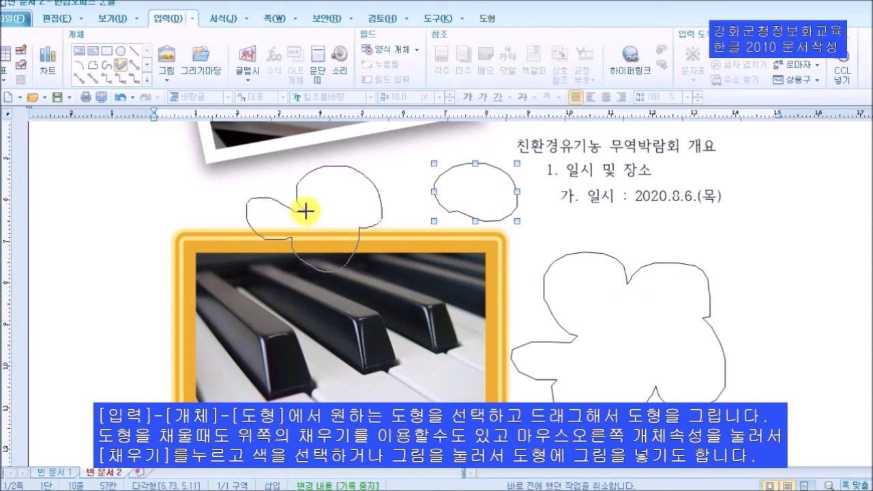
pyautogui.moveTo(468, 243)
pyautogui.mouseDown()
pyautogui.moveTo(405, 292)
pyautogui.moveTo(525, 323)
pyautogui.moveTo(409, 362)
pyautogui.moveTo(442, 335)
pyautogui.mouseUp()
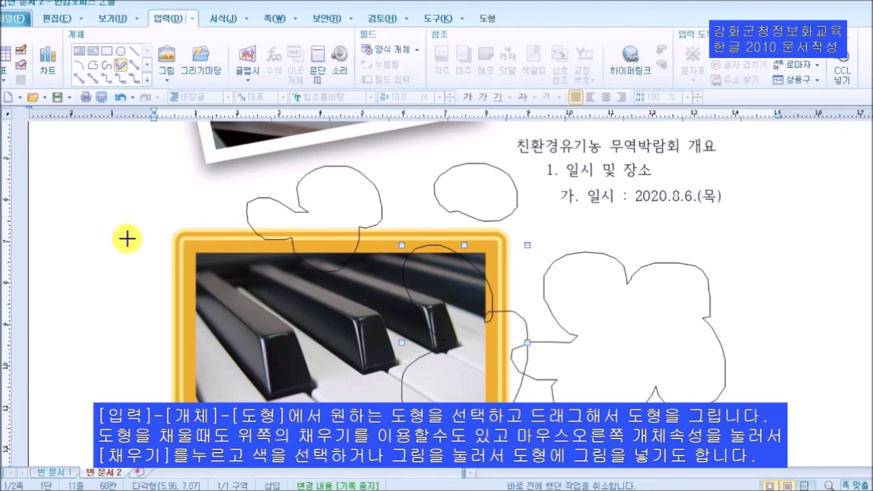
pyautogui.click(127, 239)
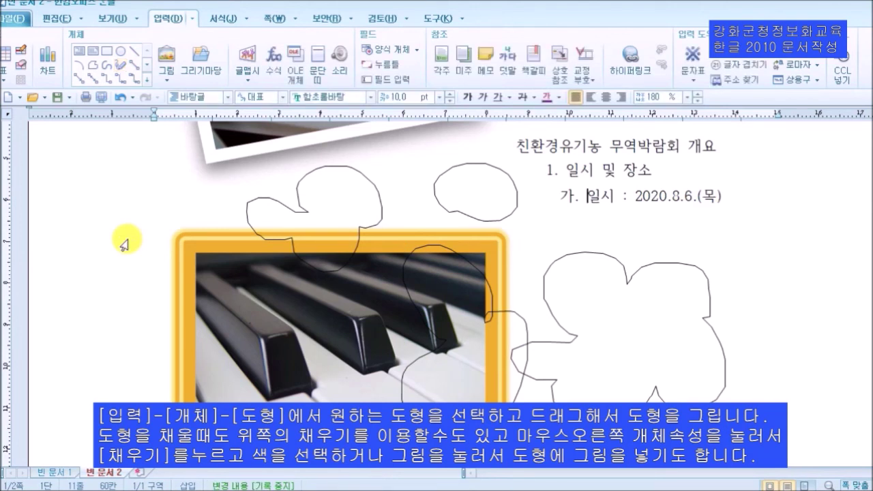
# - Open the fill settings in the object properties of the large white polygon beside the coffee bean picture
pyautogui.scroll(-5, 287, 307)
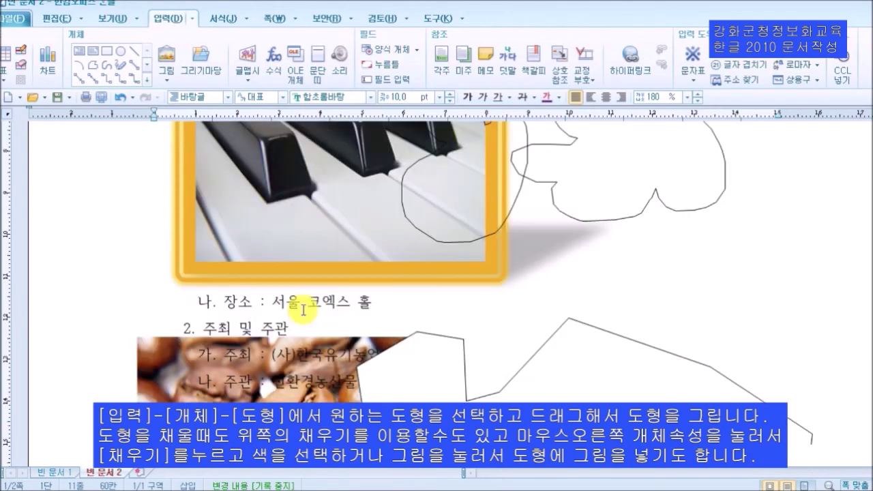
pyautogui.scroll(-5, 524, 342)
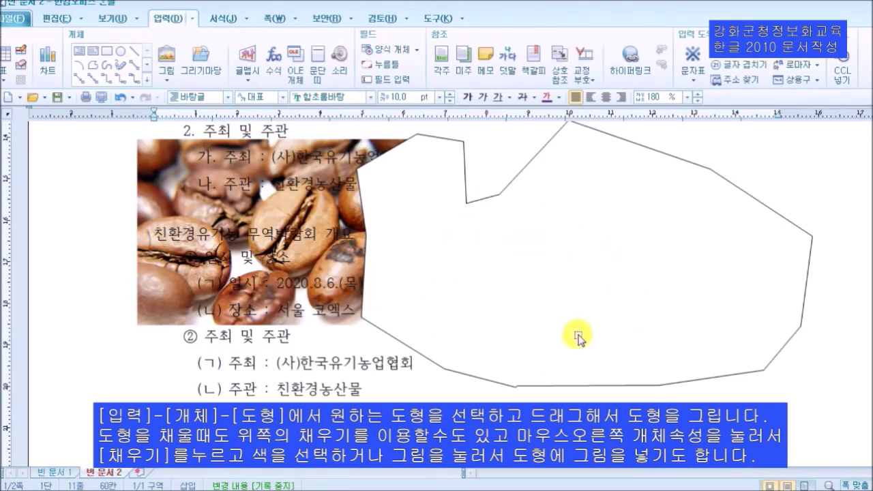
pyautogui.scroll(-4, 578, 355)
pyautogui.scroll(8, 578, 355)
pyautogui.scroll(-1, 578, 358)
pyautogui.scroll(-3, 577, 355)
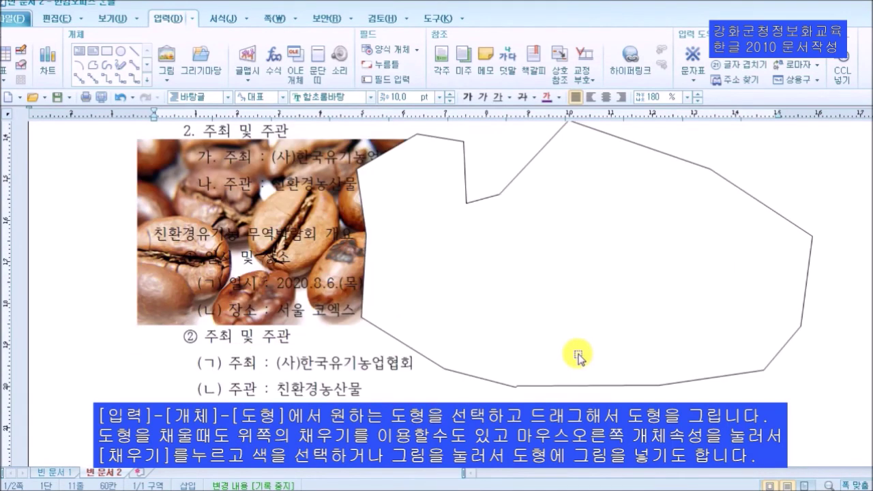
pyautogui.click(645, 255)
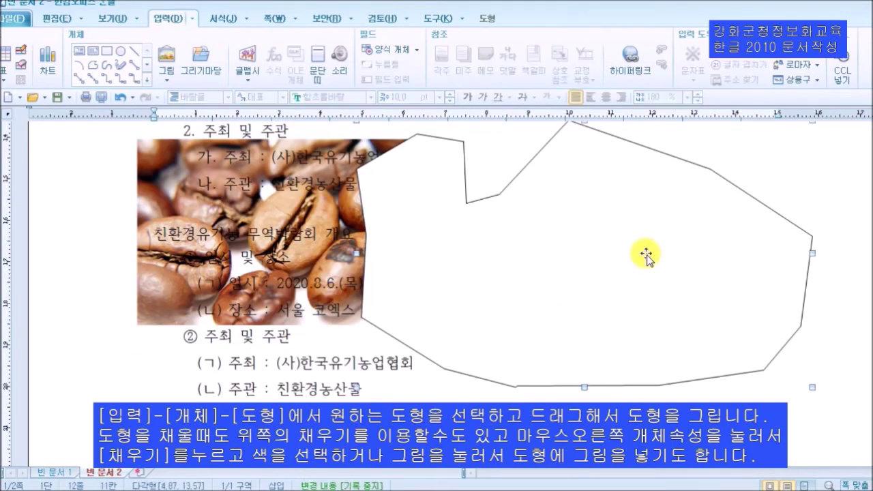
pyautogui.scroll(-4, 638, 293)
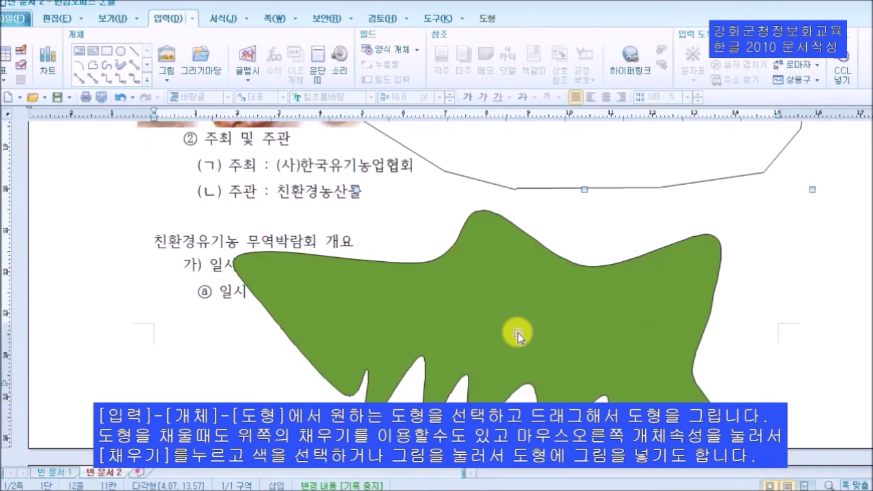
pyautogui.scroll(3, 518, 333)
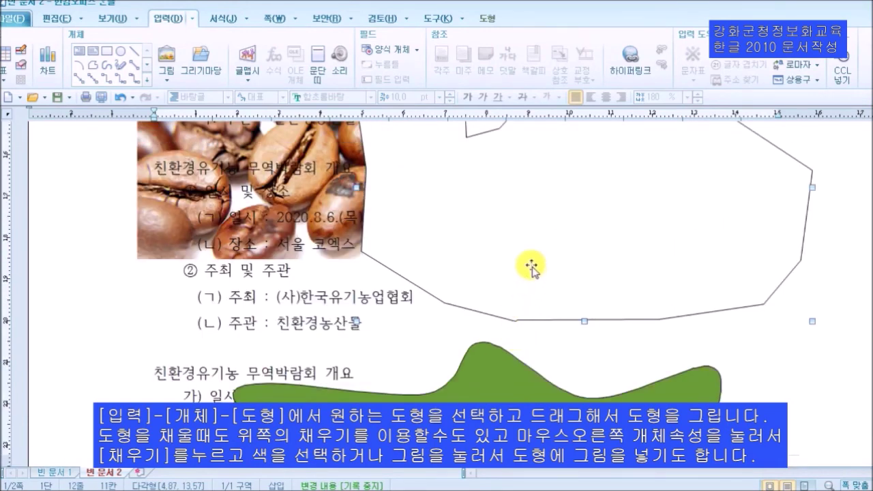
pyautogui.scroll(3, 545, 293)
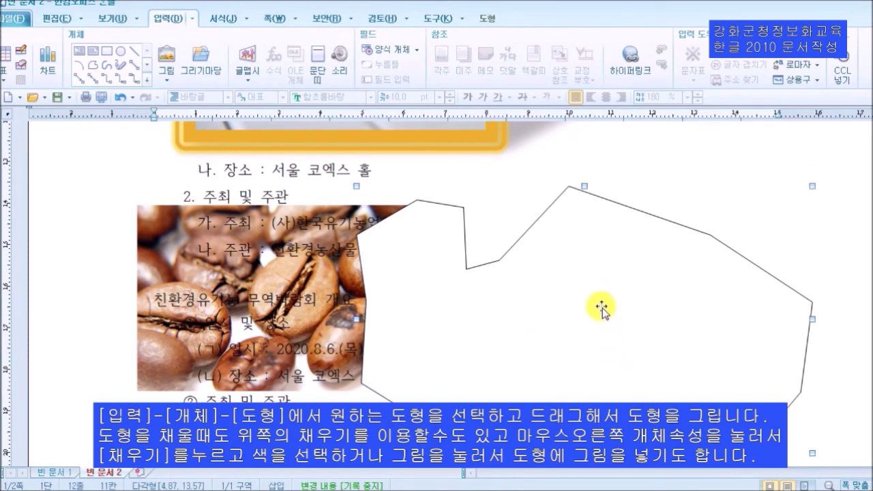
pyautogui.doubleClick(573, 325)
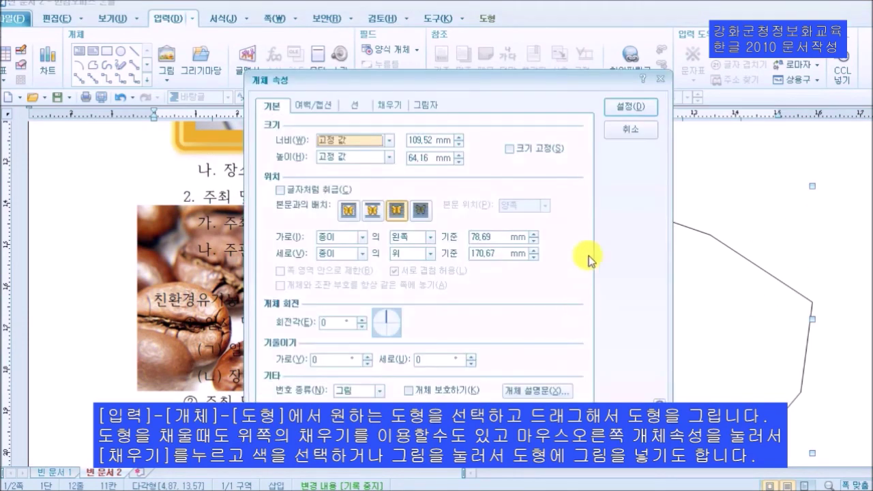
pyautogui.click(633, 133)
pyautogui.rightClick(536, 349)
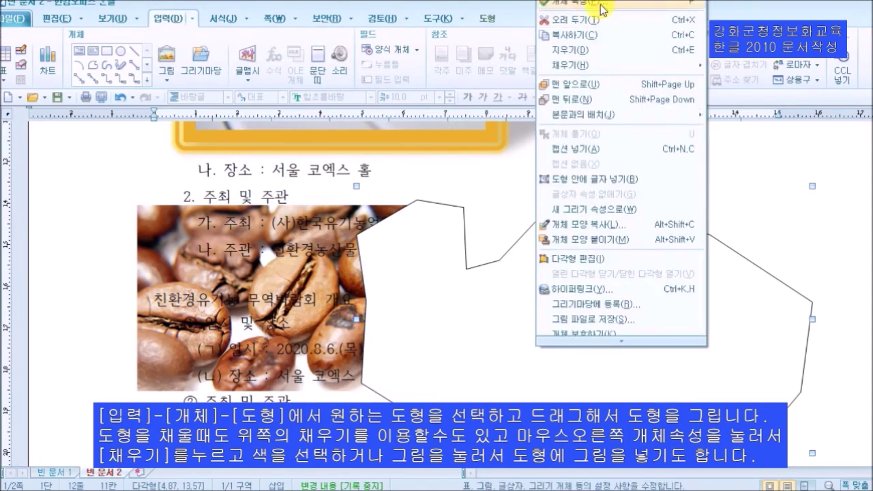
pyautogui.click(603, 8)
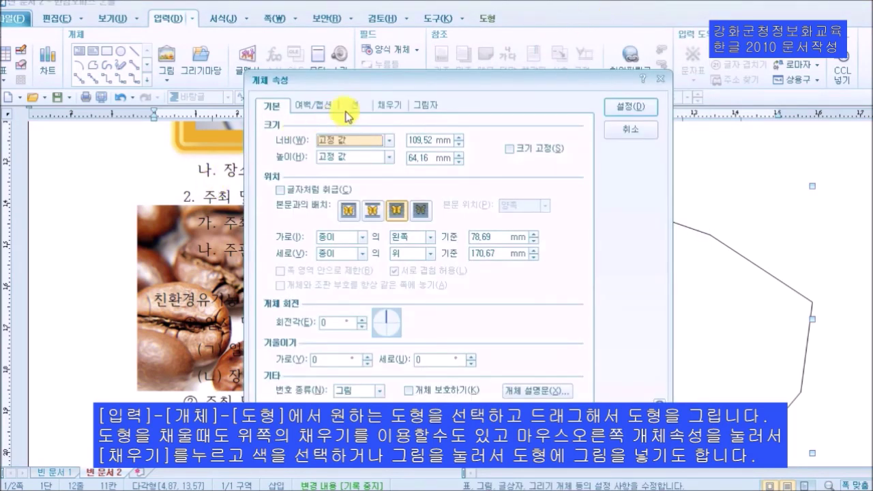
pyautogui.click(394, 108)
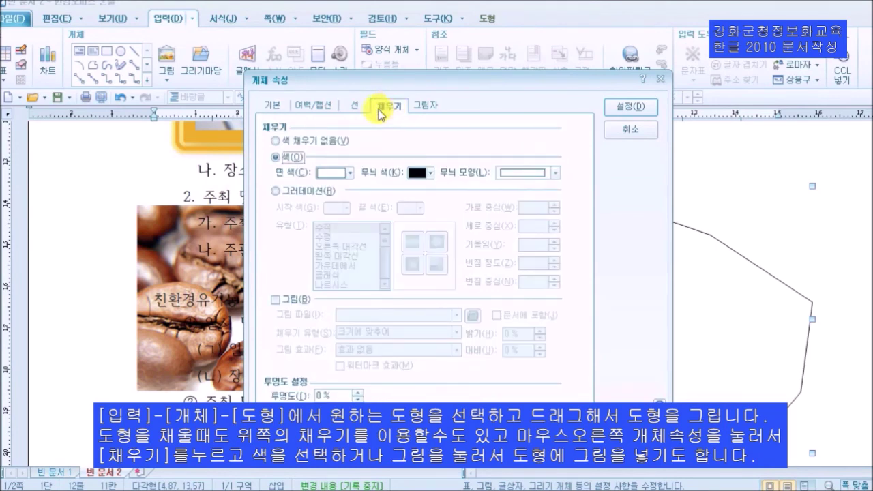
# - Fill the large white polygon with the picture 그림1 from the ITQ시험그림 folder, embedded in the document
pyautogui.click(281, 301)
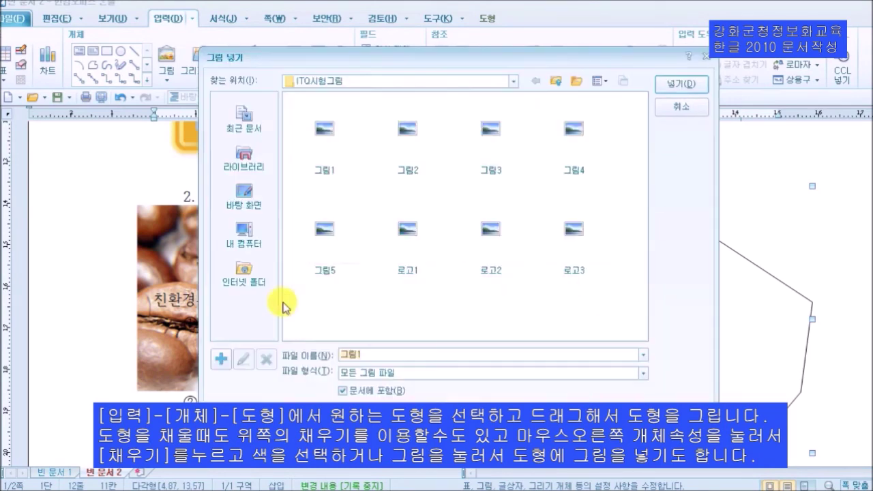
pyautogui.click(676, 109)
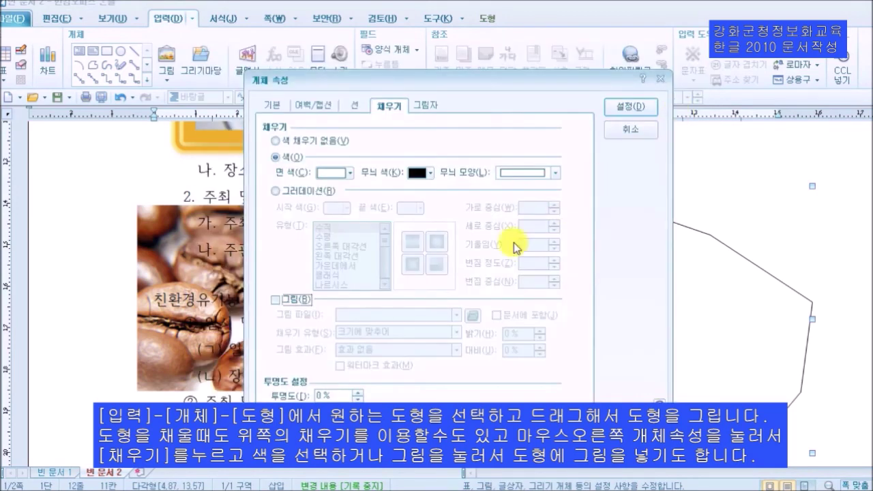
pyautogui.click(277, 300)
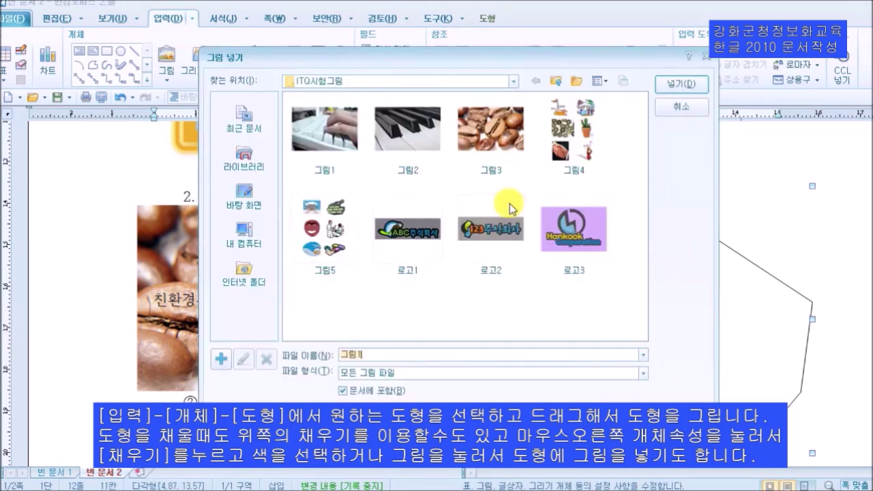
pyautogui.click(651, 83)
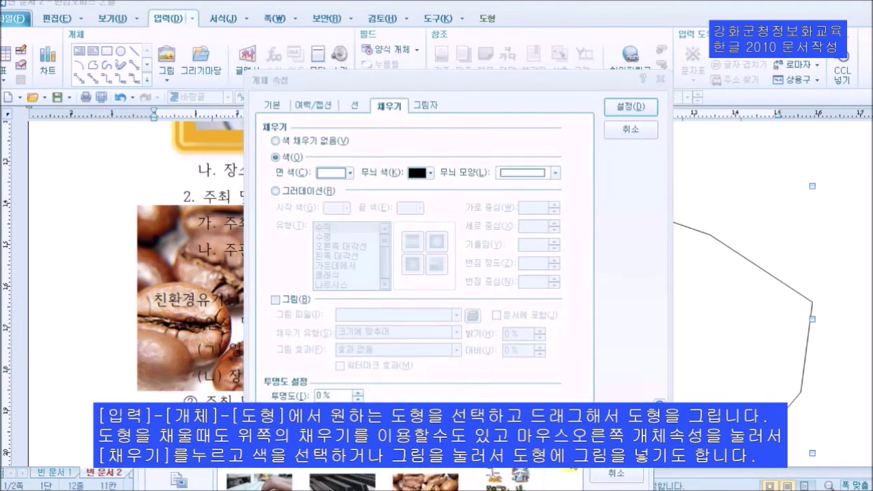
pyautogui.moveTo(553, 423); pyautogui.dragTo(566, 80)
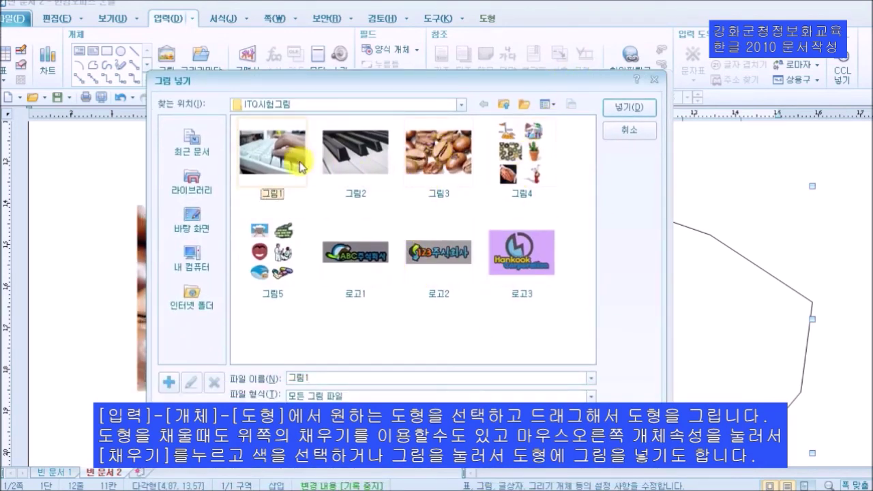
pyautogui.click(644, 111)
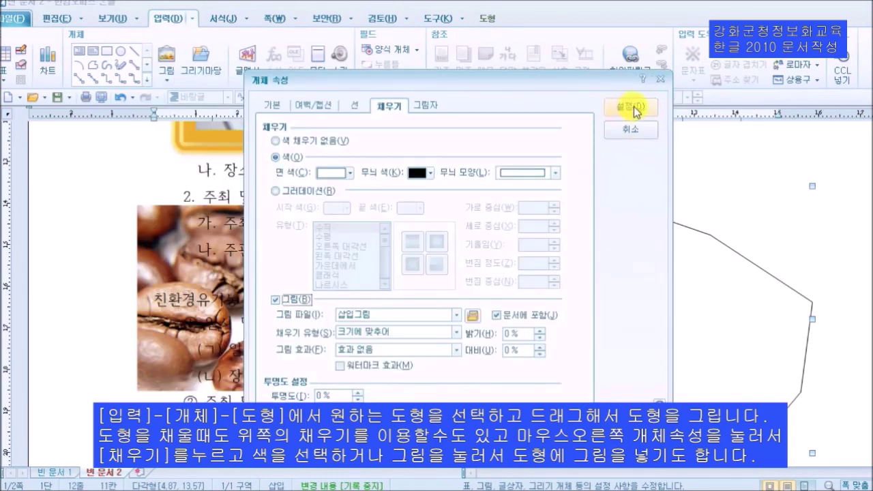
pyautogui.click(631, 112)
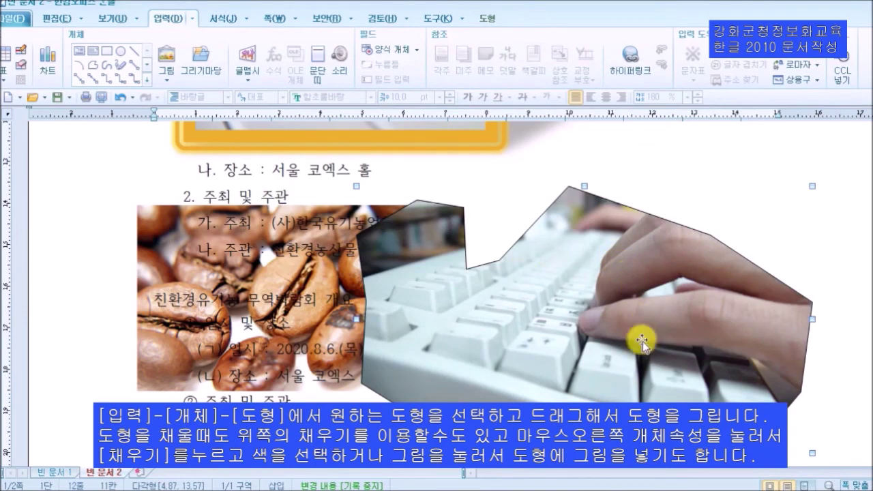
# - Move the cloud-like freehand outline beside the piano picture slightly up and to the right, clear of the neighbouring freehand shape
pyautogui.scroll(-5, 642, 341)
pyautogui.scroll(10, 649, 358)
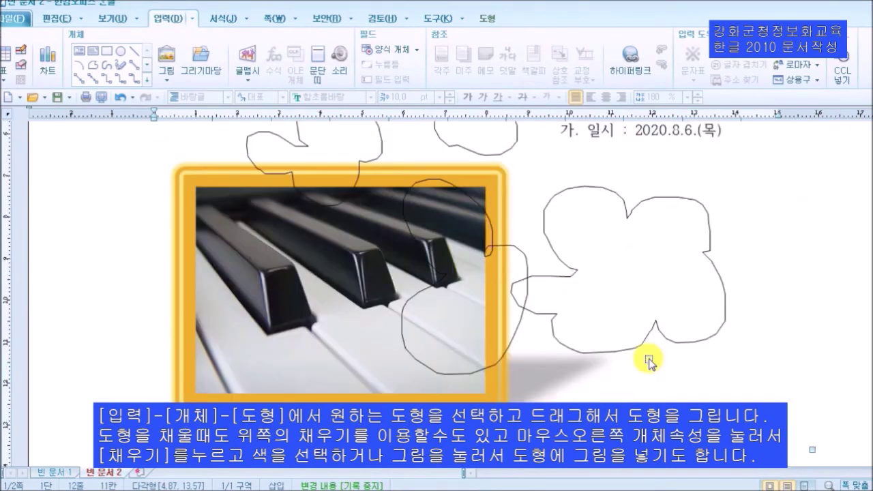
pyautogui.scroll(5, 649, 362)
pyautogui.scroll(-8, 648, 356)
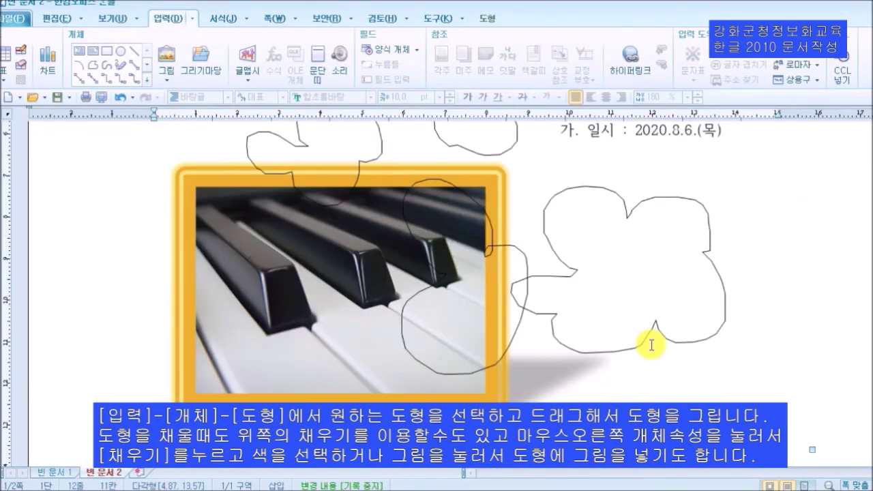
pyautogui.scroll(3, 674, 219)
pyautogui.click(711, 248)
pyautogui.moveTo(712, 247); pyautogui.dragTo(751, 237)
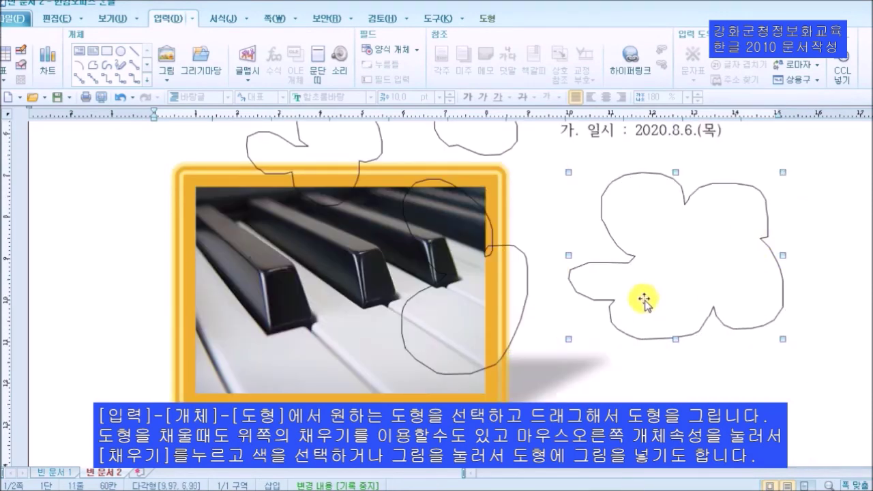
# - Fill the cloud-like freehand shape with the picture 그림2 from the ITQ시험그림 folder, embedded in the document
pyautogui.doubleClick(678, 239)
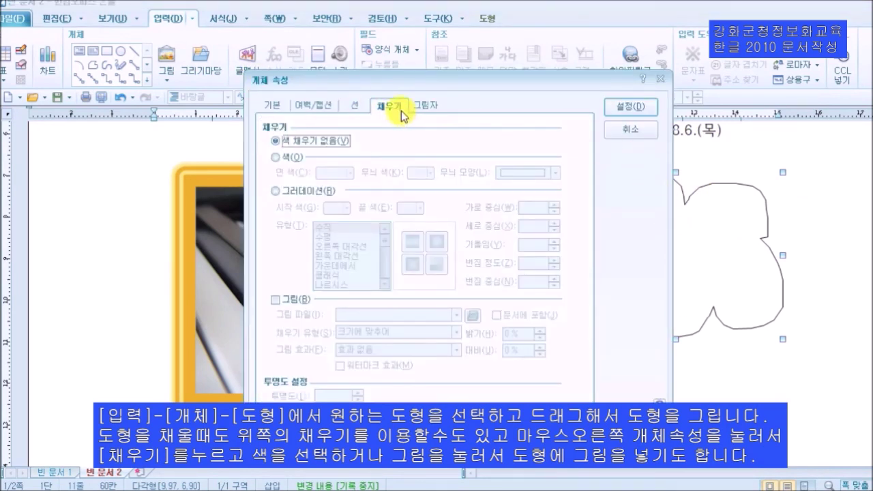
pyautogui.click(276, 300)
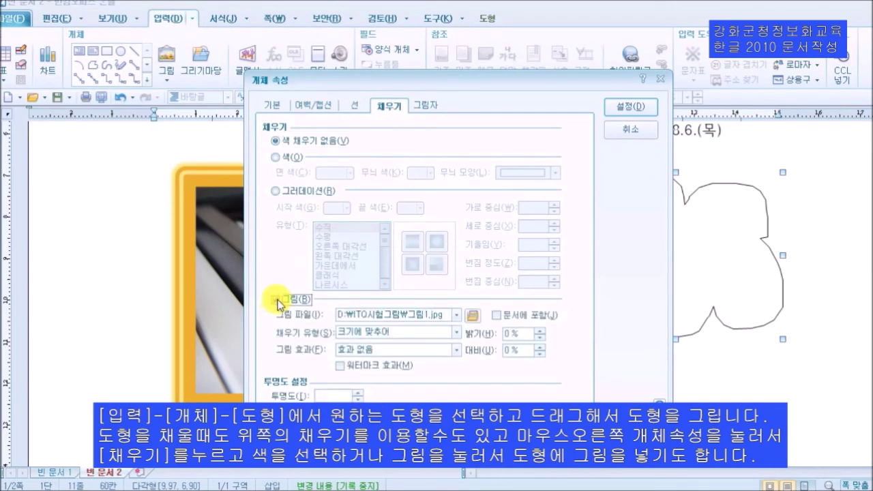
pyautogui.click(472, 315)
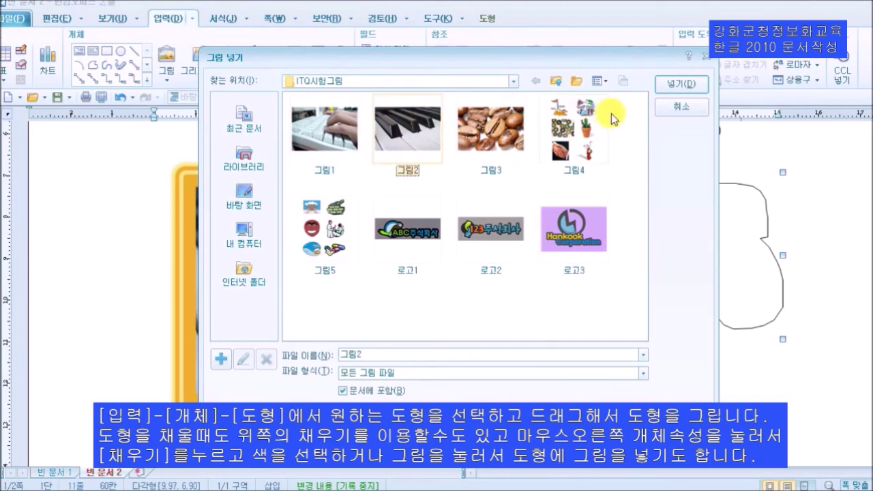
pyautogui.click(682, 85)
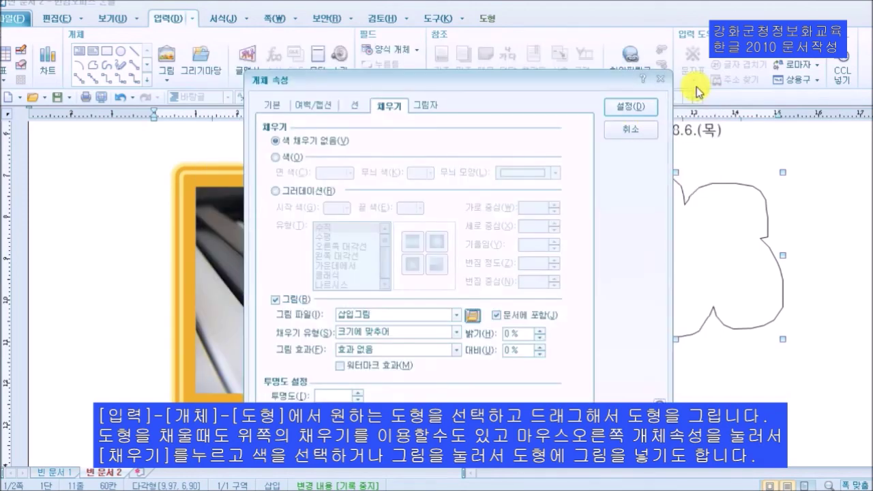
pyautogui.click(629, 107)
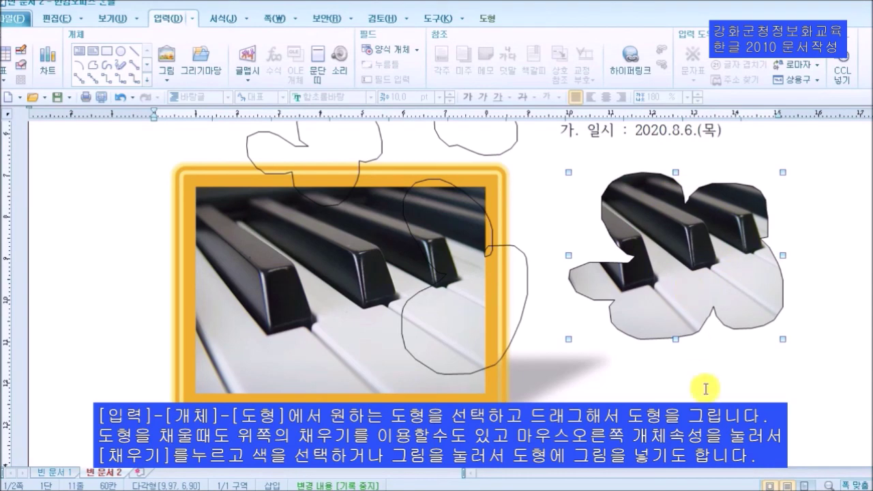
pyautogui.click(705, 424)
pyautogui.scroll(-15, 436, 260)
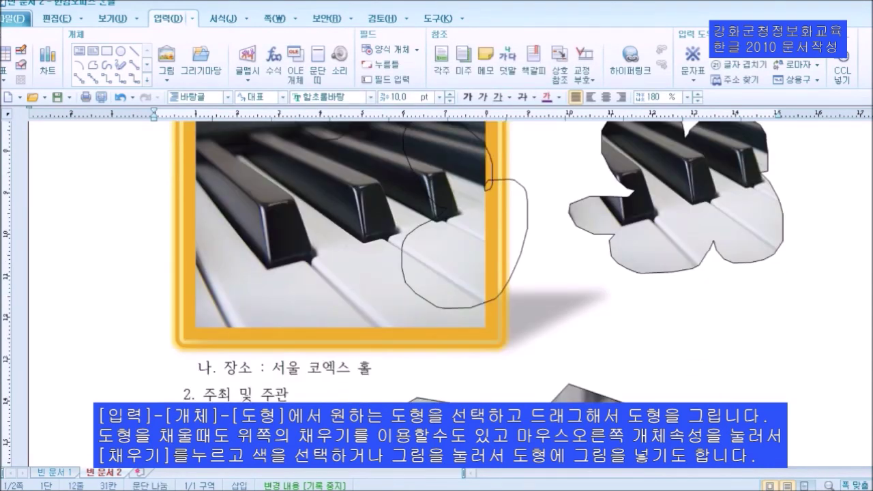
pyautogui.scroll(10, 437, 259)
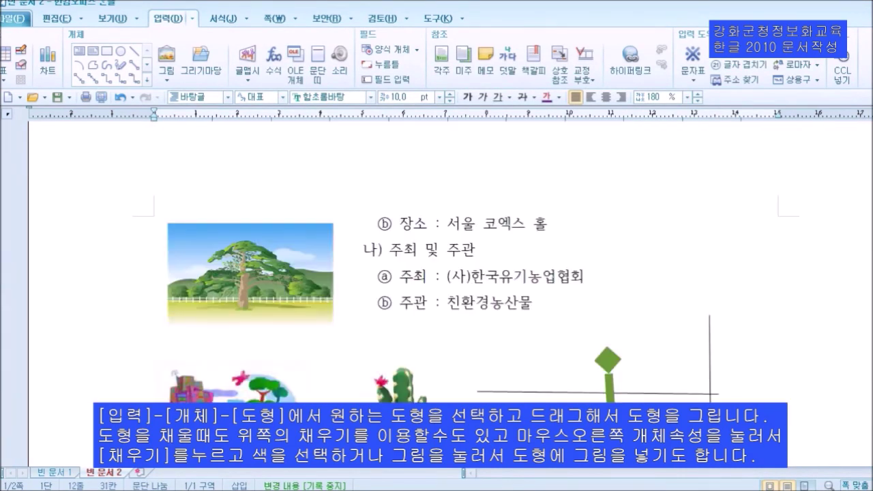